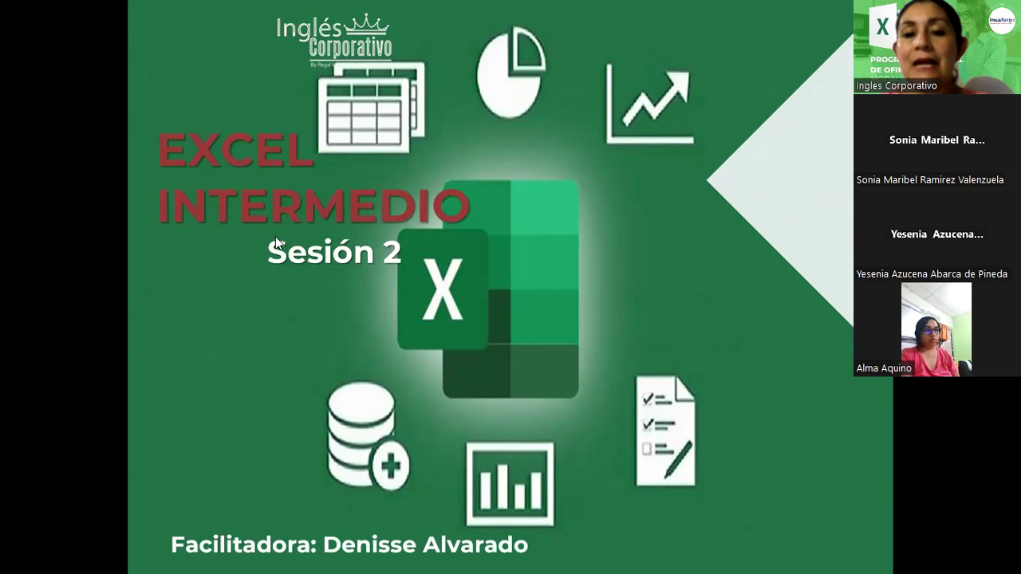
Advance the slideshow from the Excel Intermedio title slide to the green Función SI slide
left_click(365, 332)
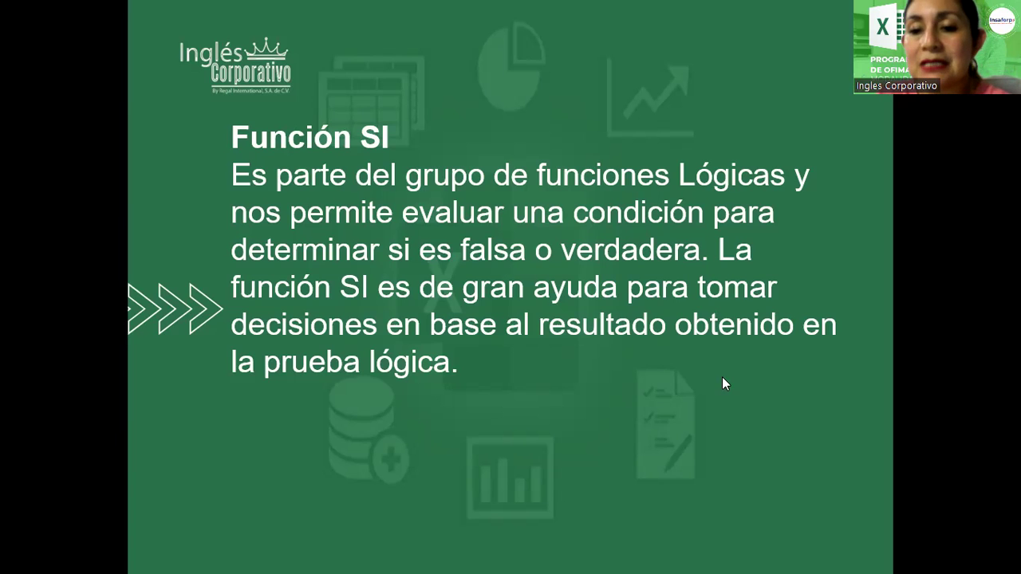
Move to the Función SI en Excel slide showing the =SI(B2>=60,"APROBADO","REPROBADO") example
left_click(697, 387)
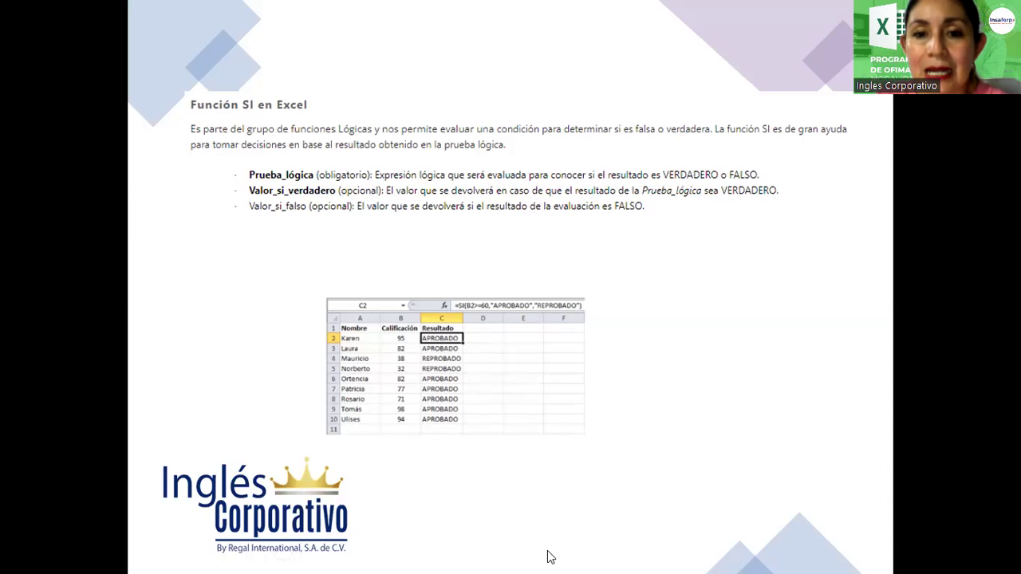
Box the three SI arguments in red and add arrows to Valor_si_verdadero, Valor_si_falso and column C
mouse_move(233, 160)
left_mouse_down()
mouse_move(483, 285)
mouse_move(796, 225)
left_mouse_up()
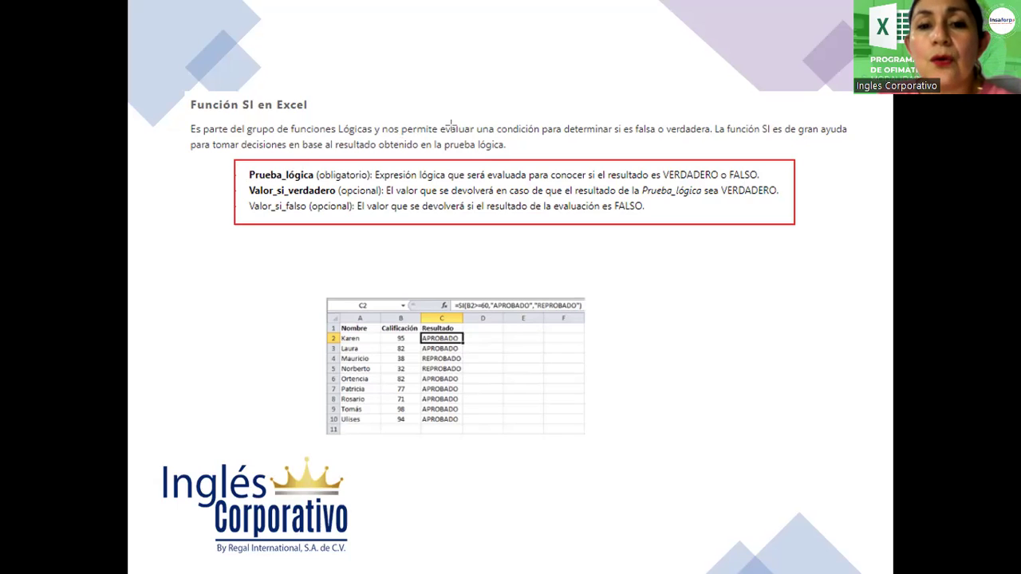
left_click(204, 196)
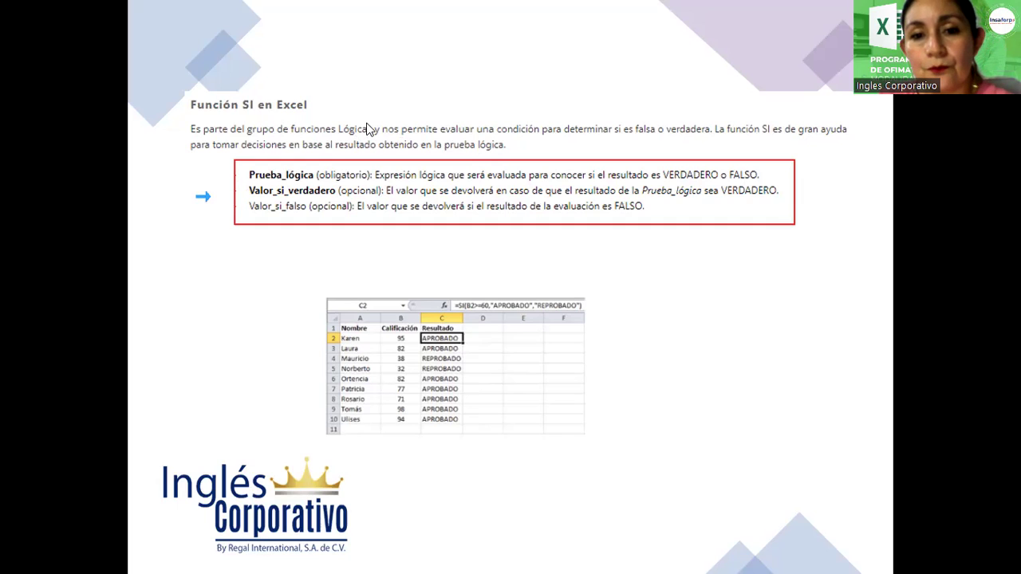
left_click_drag(191, 193, 246, 193)
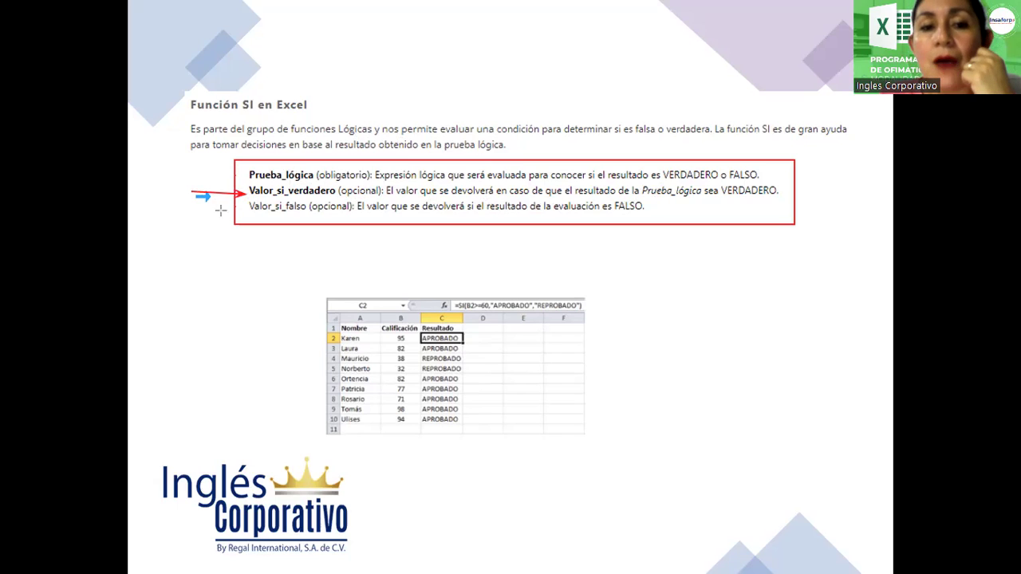
left_click_drag(207, 213, 247, 208)
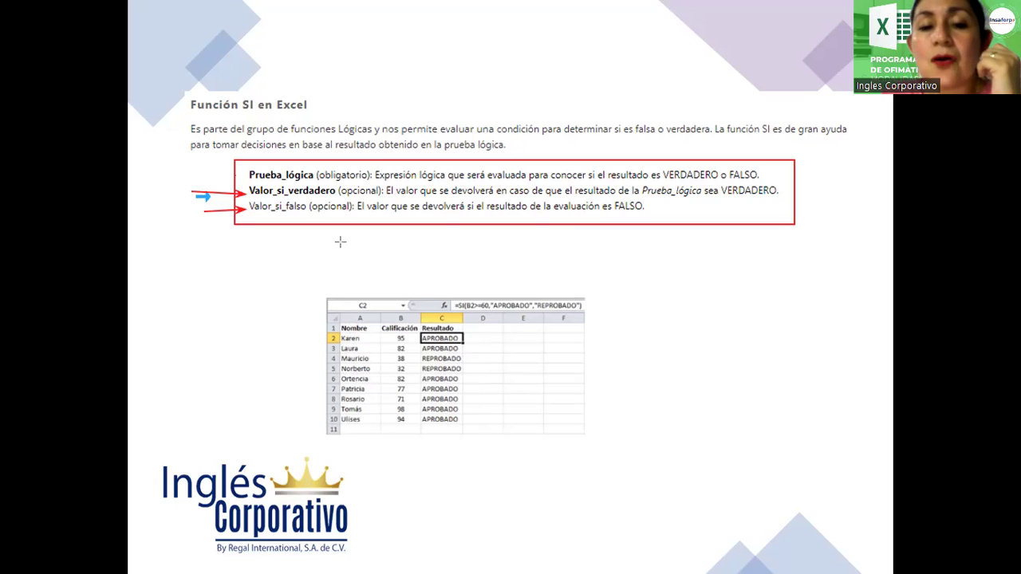
left_click_drag(340, 239, 423, 309)
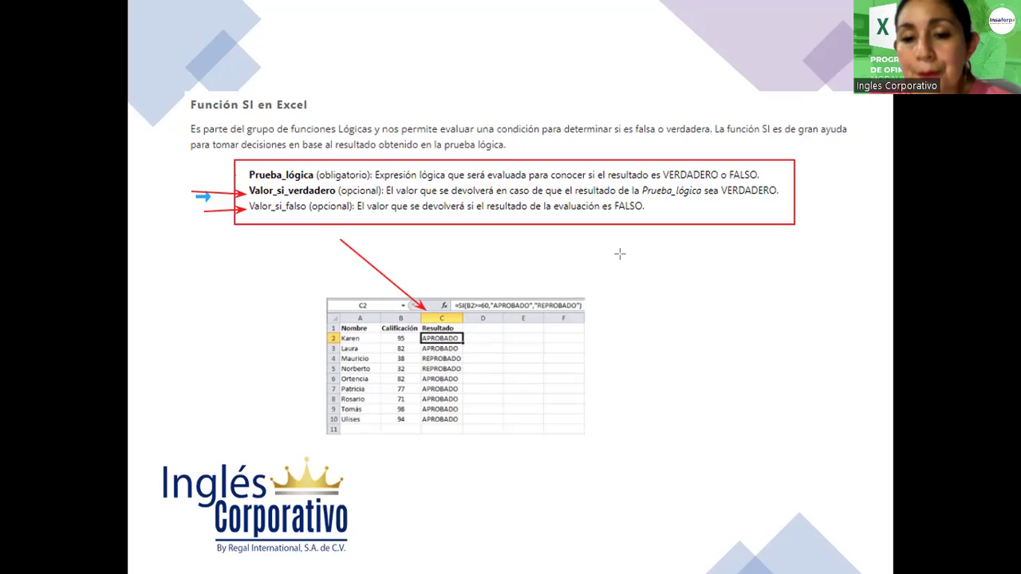
Draw three red pen arrows pointing at the example's IF formula
left_click_drag(560, 270, 509, 293)
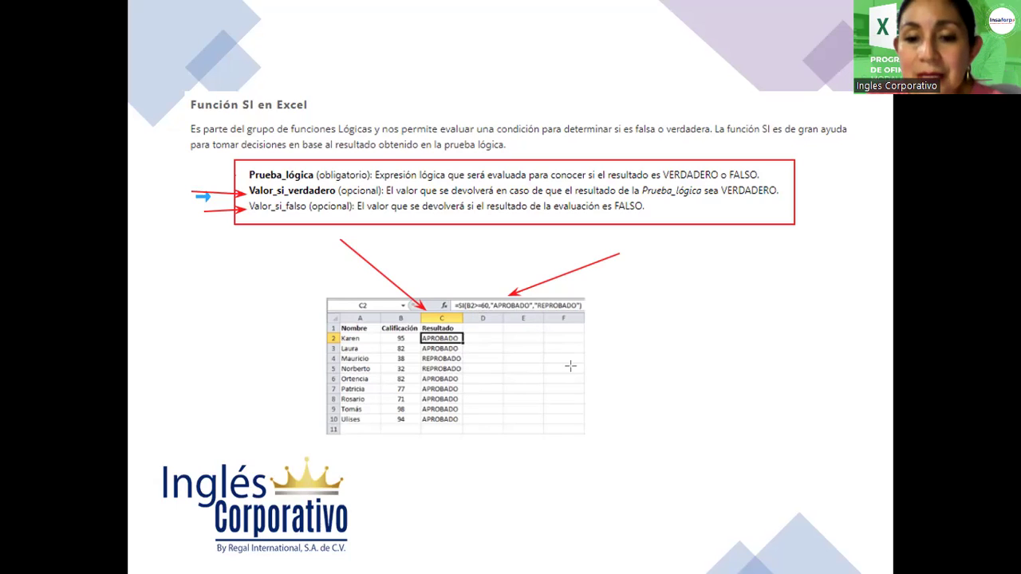
left_click_drag(571, 365, 512, 313)
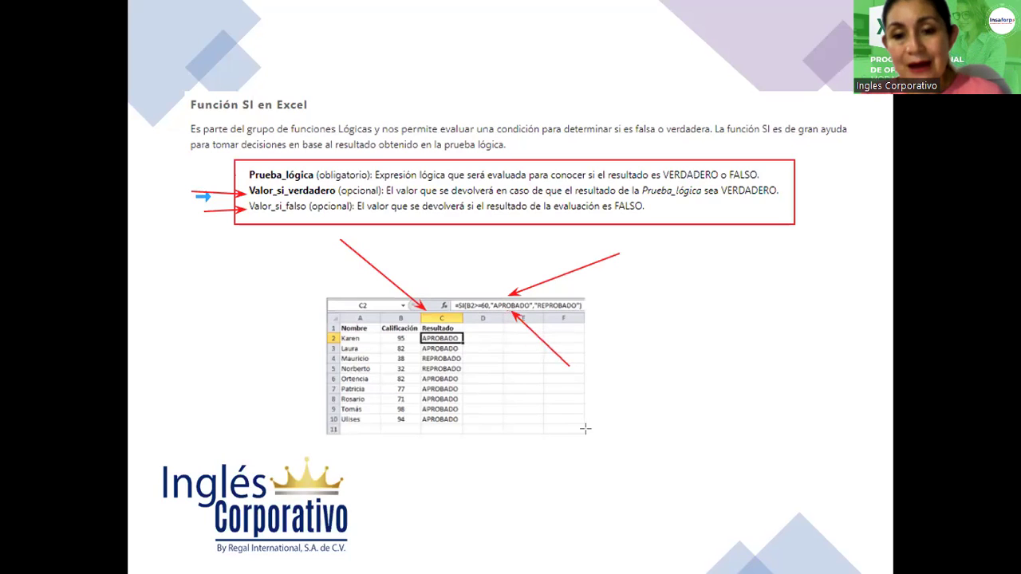
left_click_drag(678, 316, 585, 311)
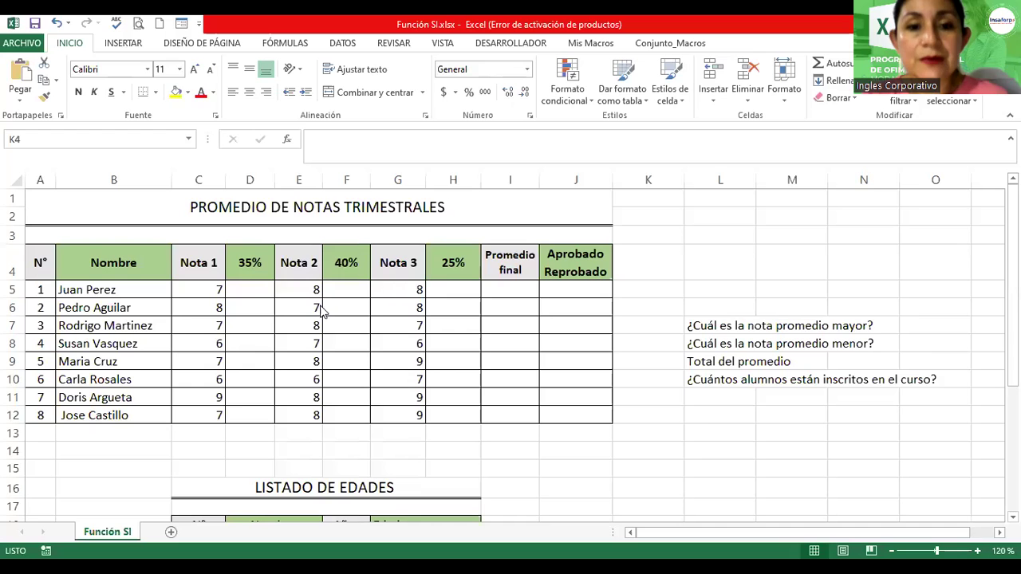
left_click(250, 286)
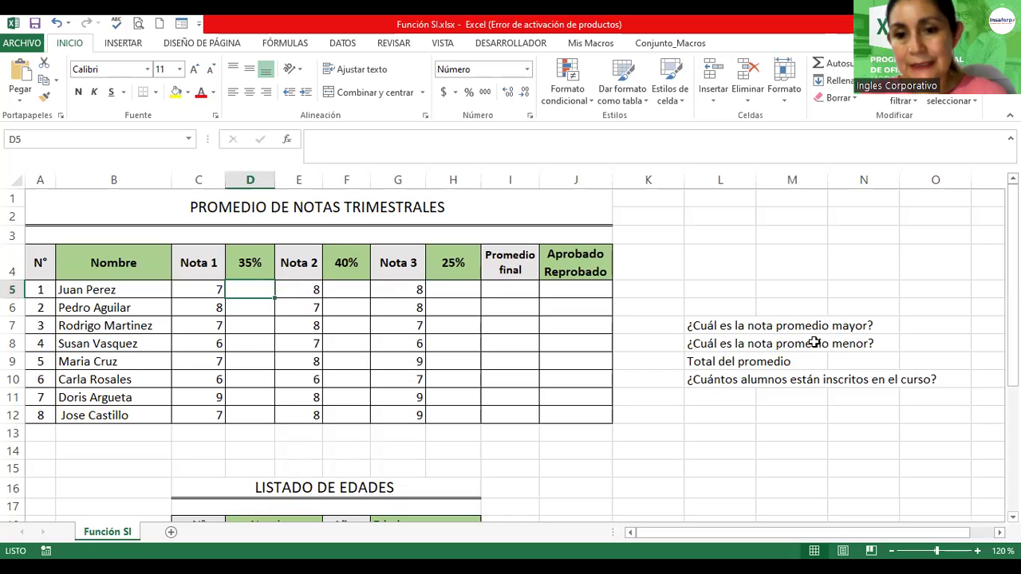
left_click(761, 418)
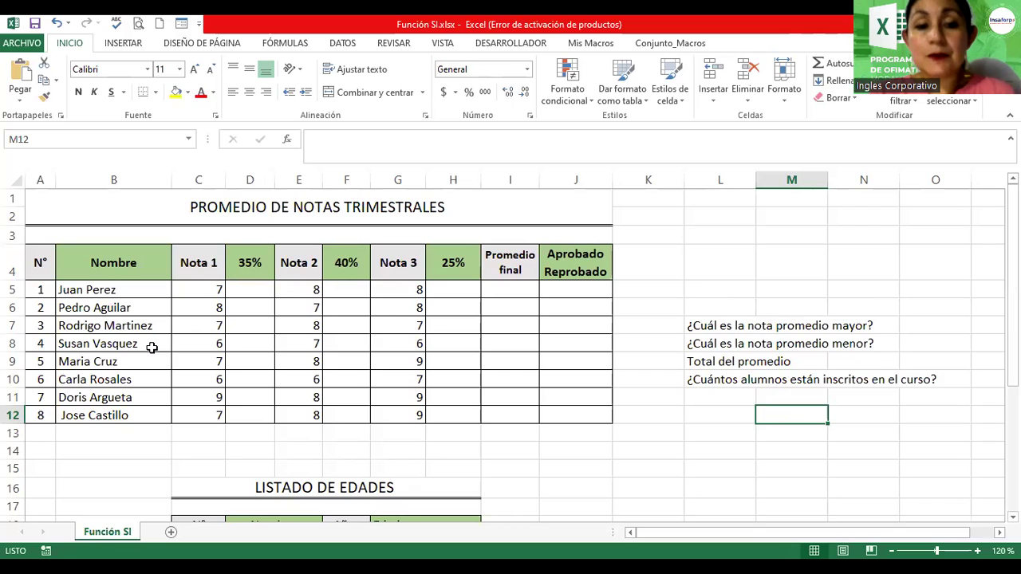
left_click_drag(108, 290, 106, 397)
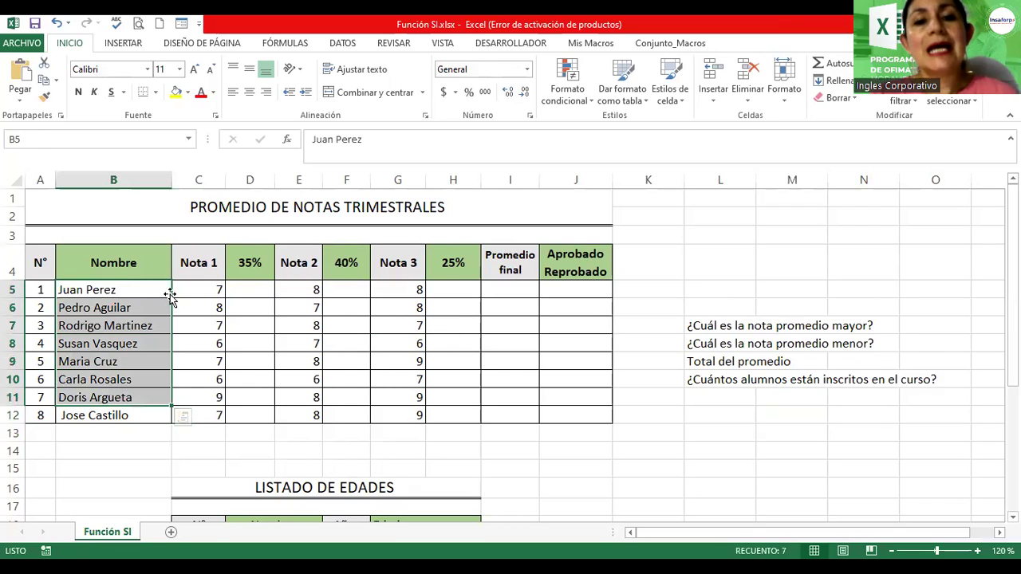
left_click_drag(178, 311, 181, 311)
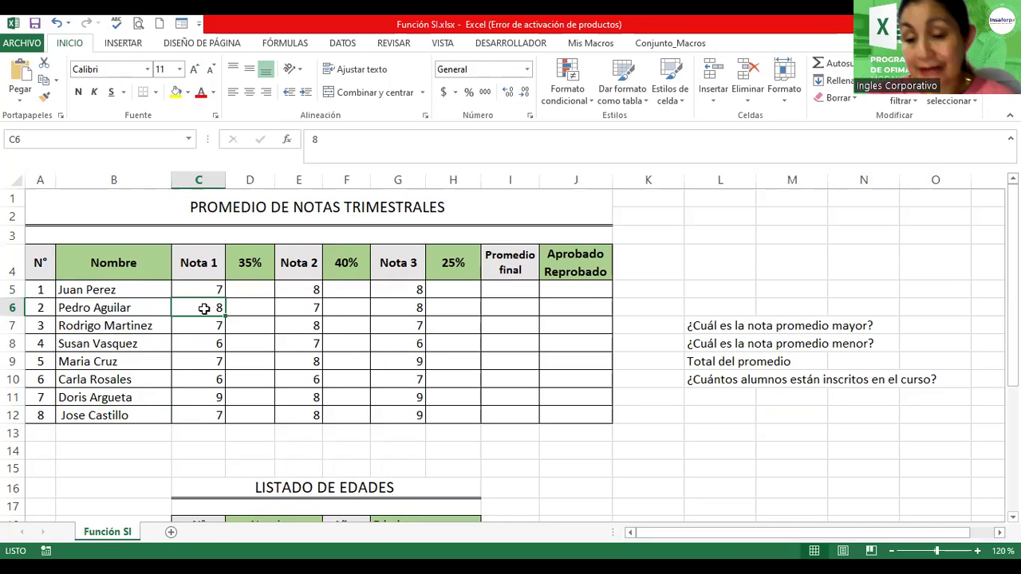
left_click(253, 287)
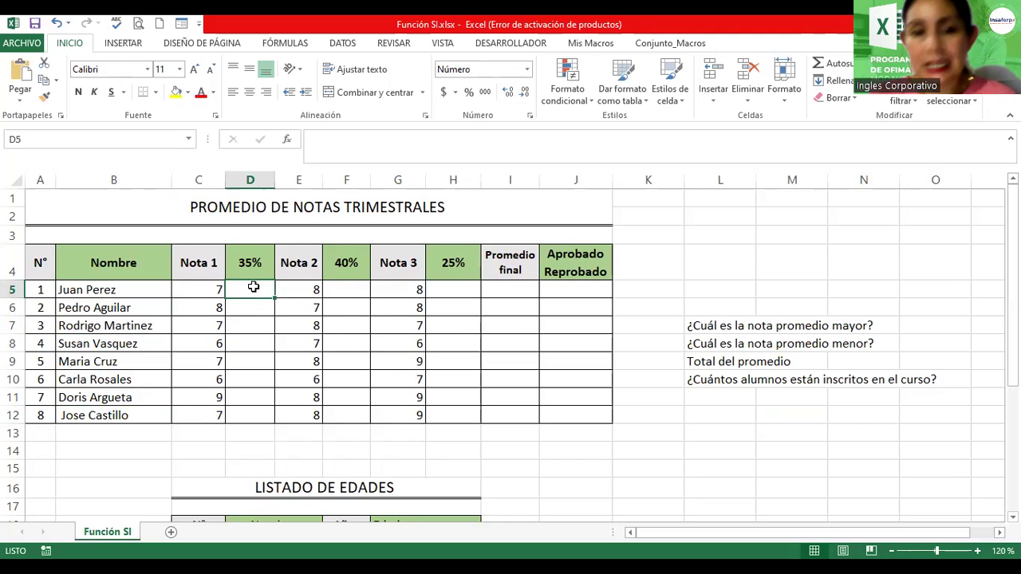
Enter =C5*35% in D5 to weight the first student's Nota 1
type("=")
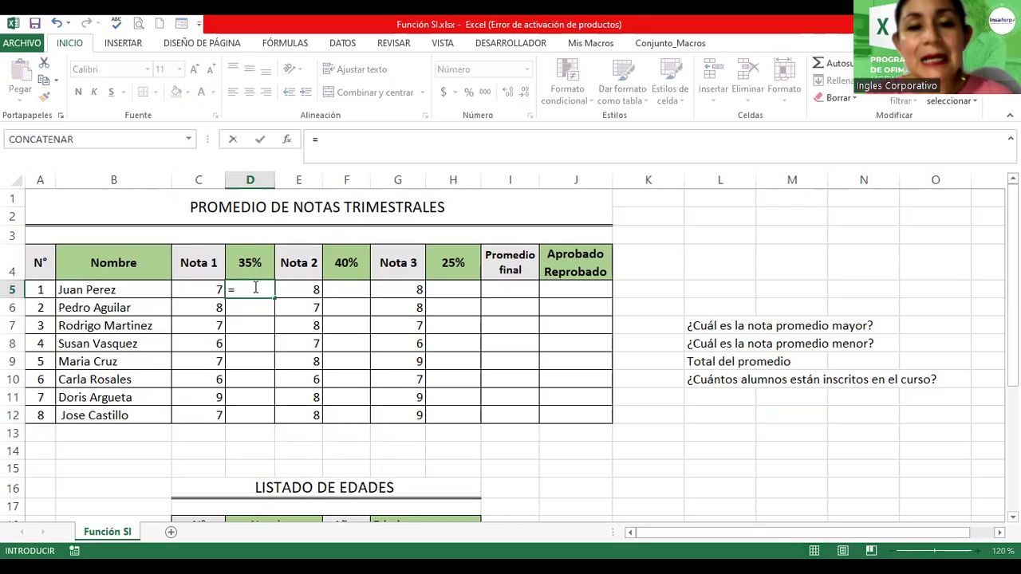
left_click(206, 290)
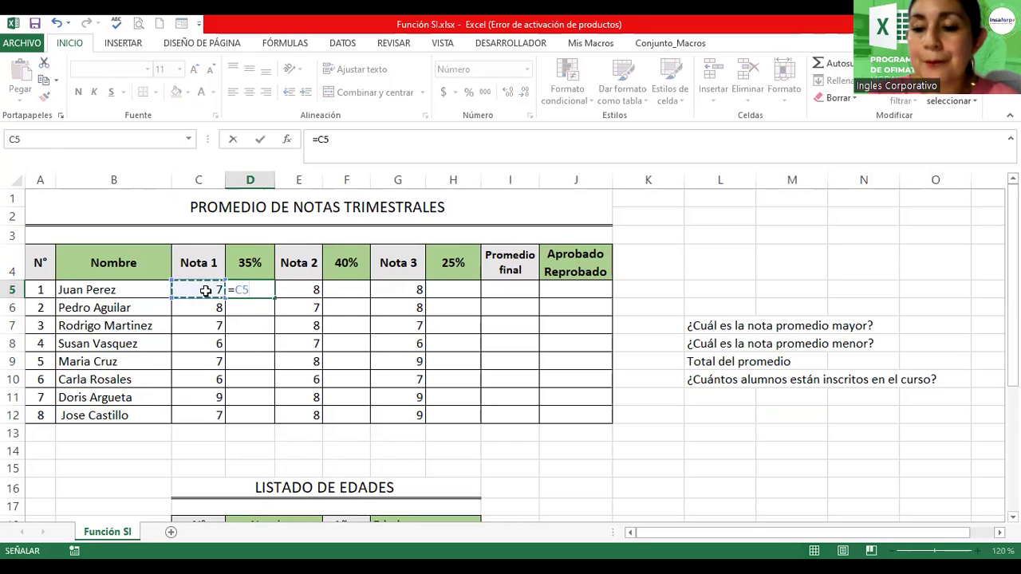
type("*")
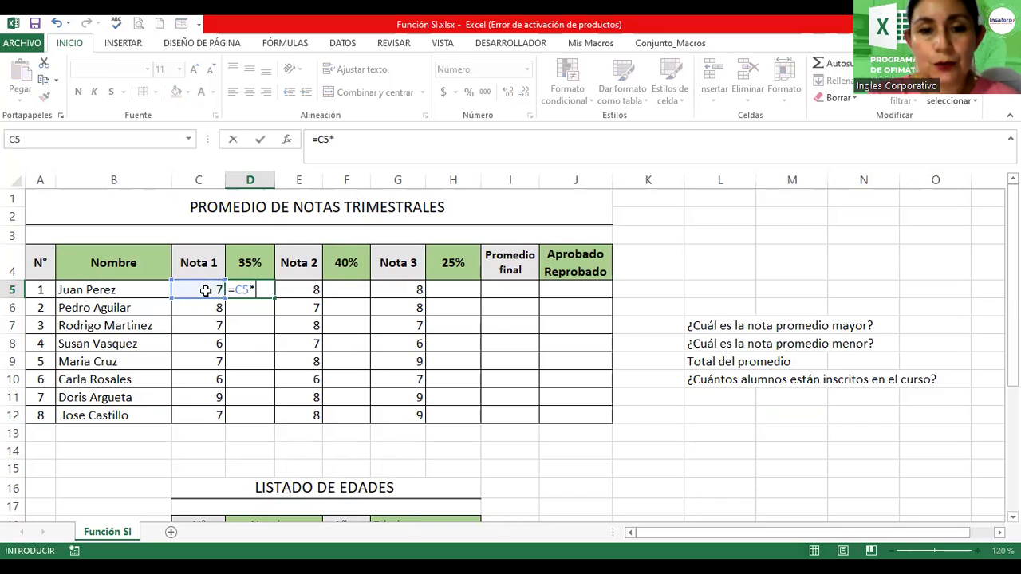
type("35%")
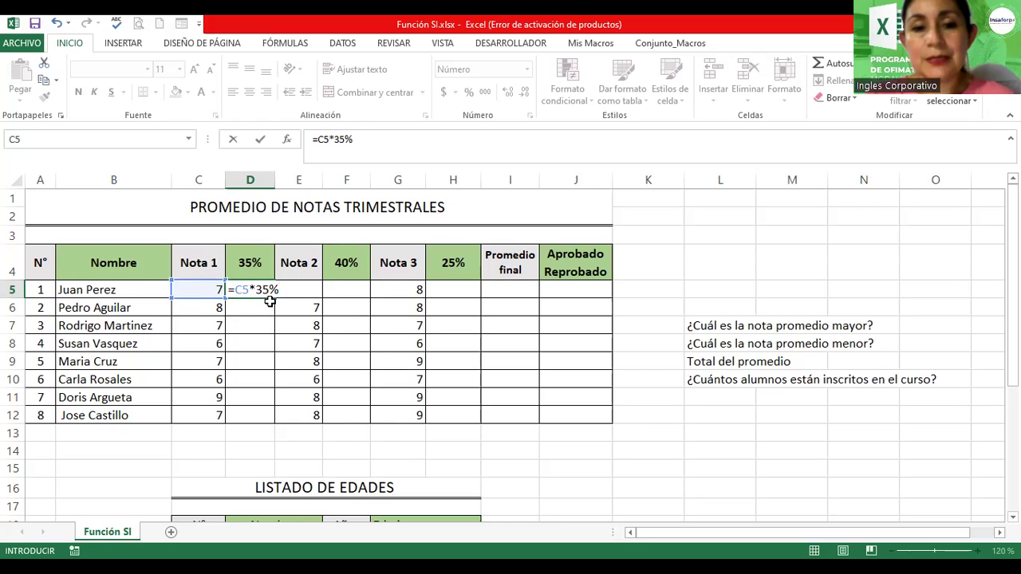
key("Return")
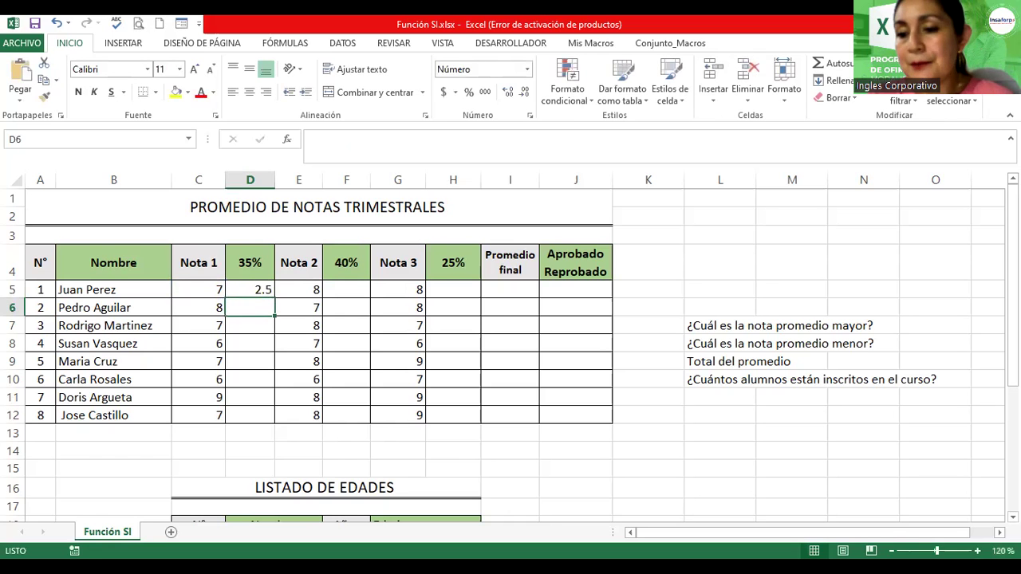
Copy D5's =C5*35% formula down through D12 for all eight students
scroll(510, 351, "up", 2)
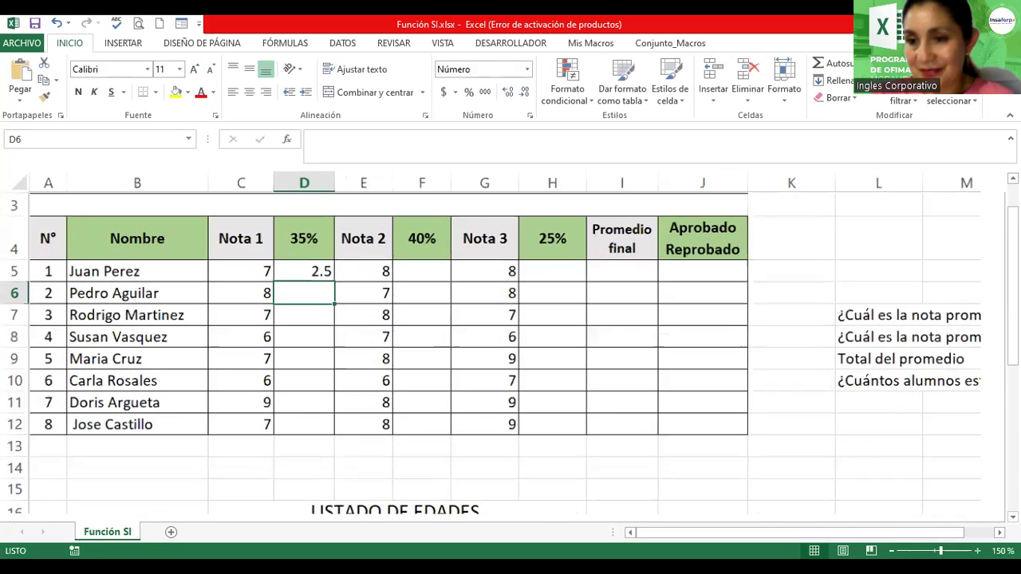
left_click(308, 271)
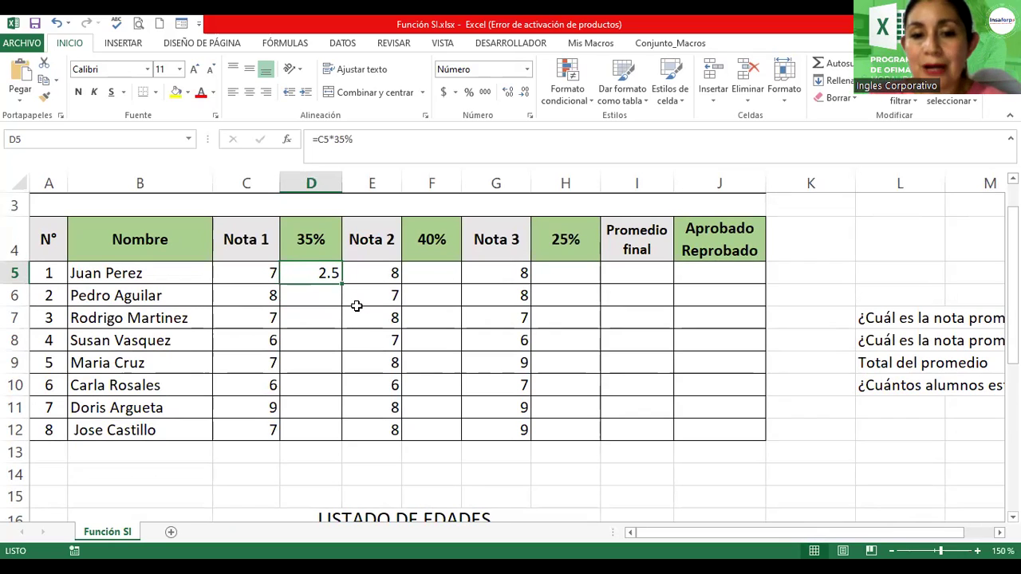
left_click(325, 294)
key("Return")
key("Return")
key("Return")
key("Return")
key("Return")
key("Return")
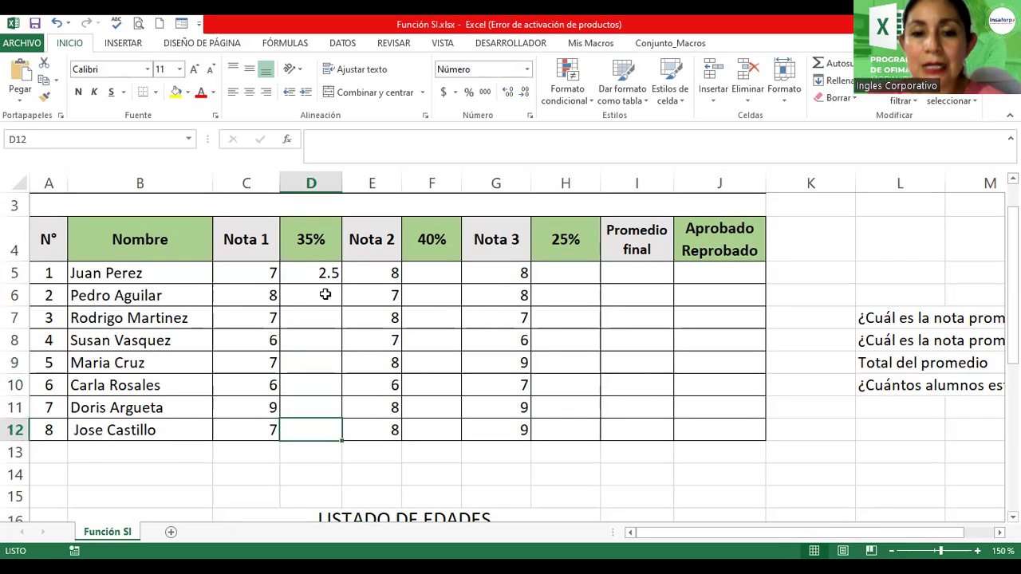
key("Up")
key("Up")
key("Up")
key("Up")
key("Up")
key("Up")
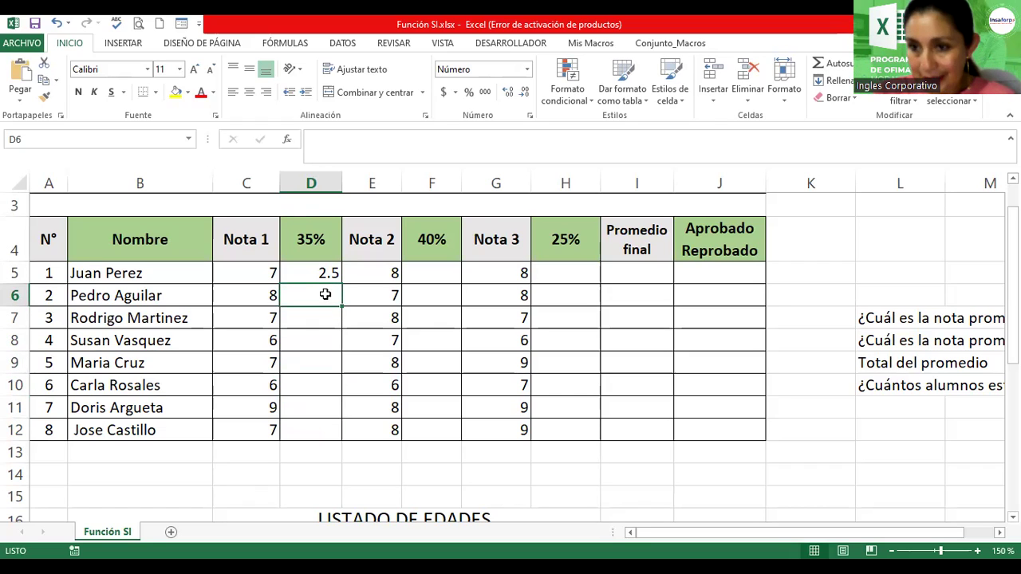
left_click(324, 273)
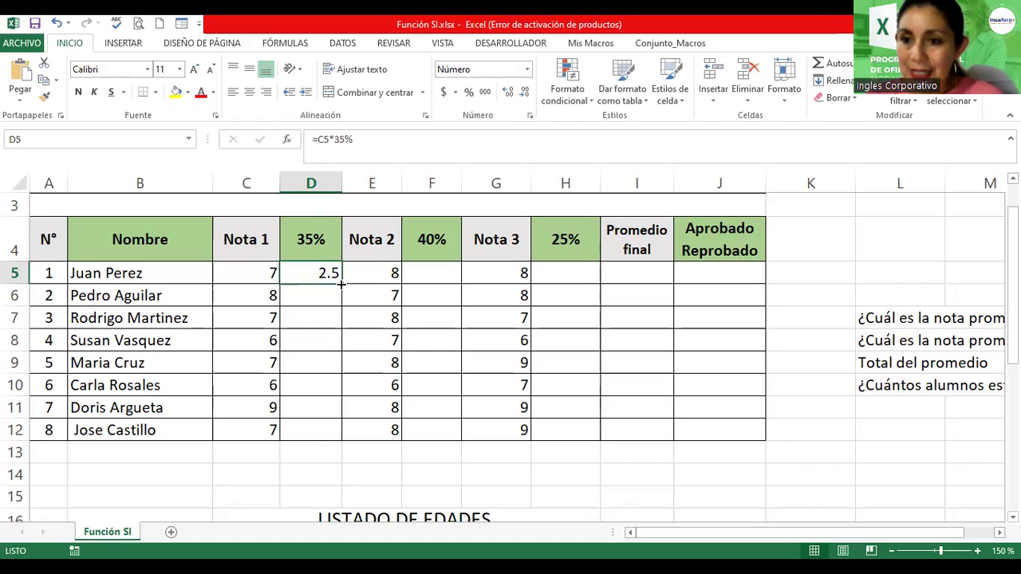
left_click_drag(340, 284, 334, 431)
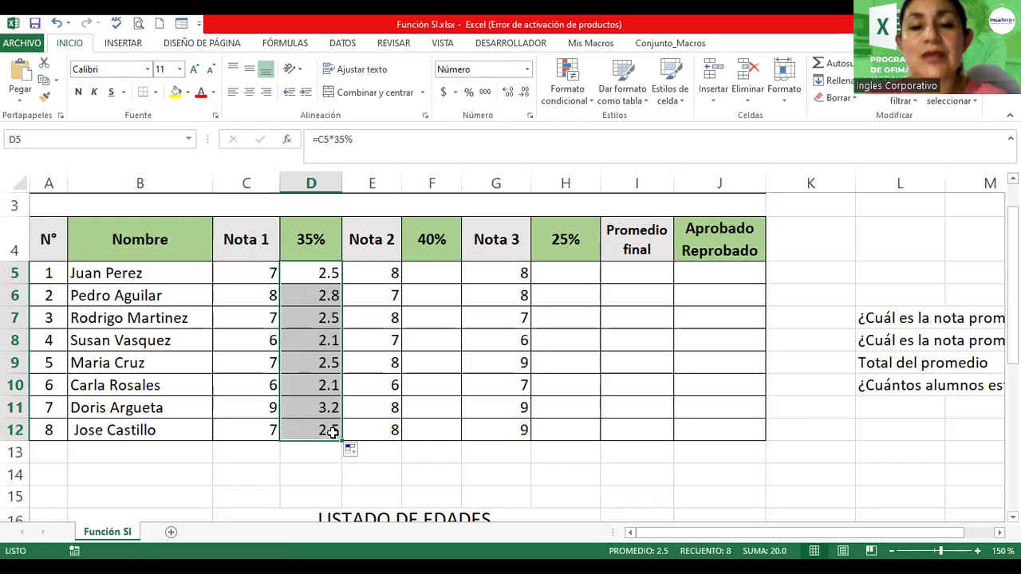
left_click(428, 271)
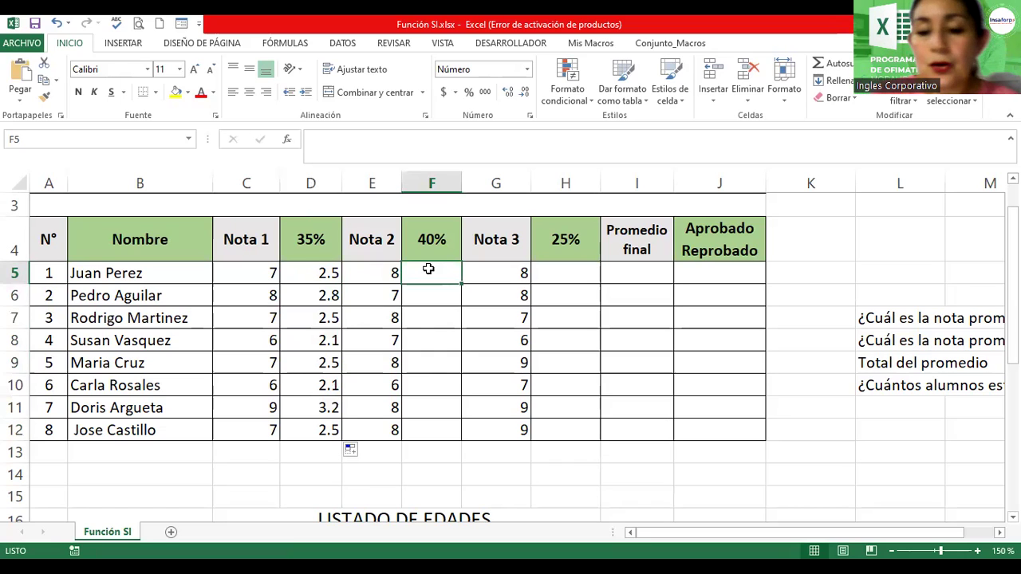
Enter =E5*40% in F5 and fill it down to F12
type("=")
left_click(380, 273)
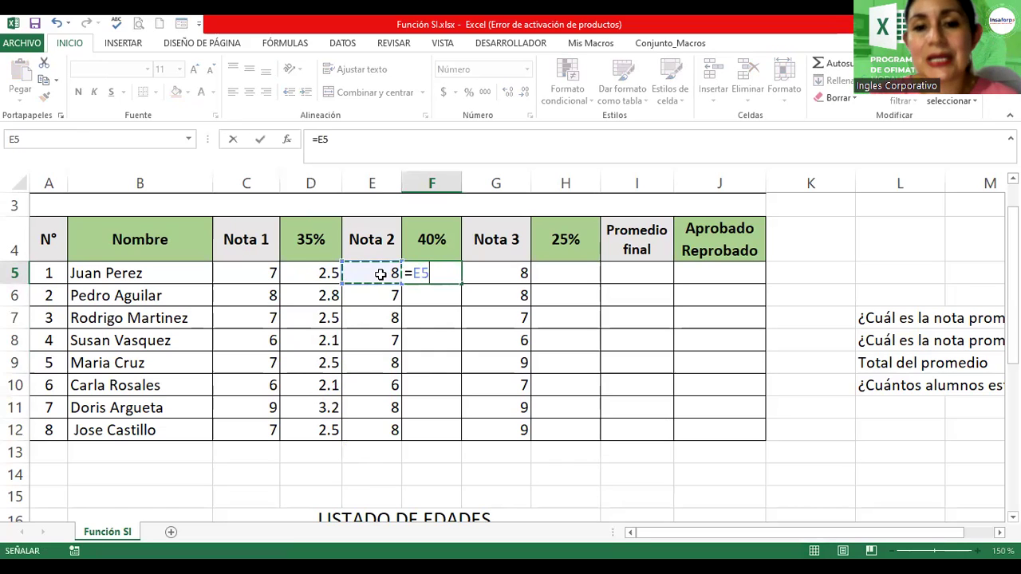
type("*")
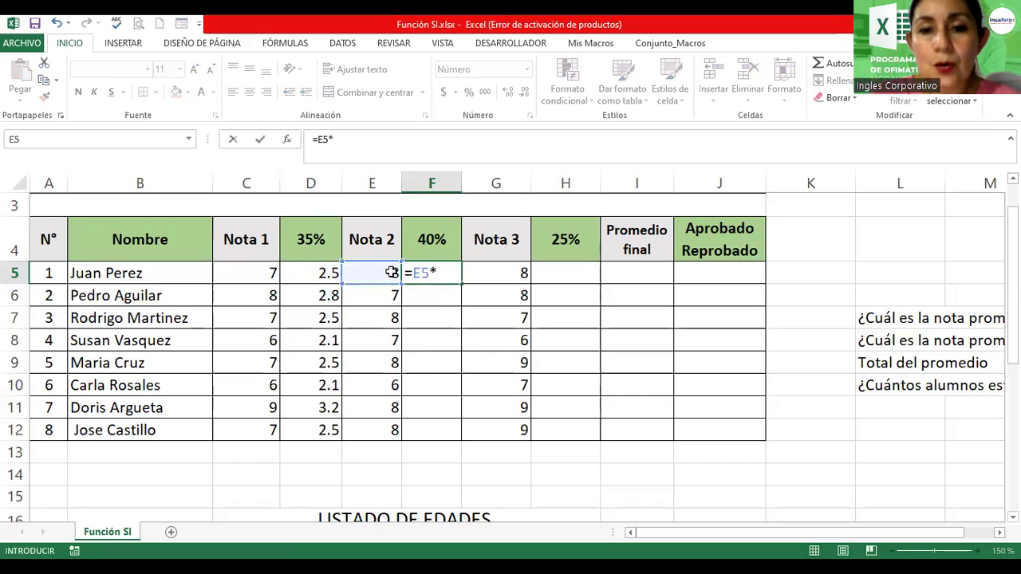
type("40")
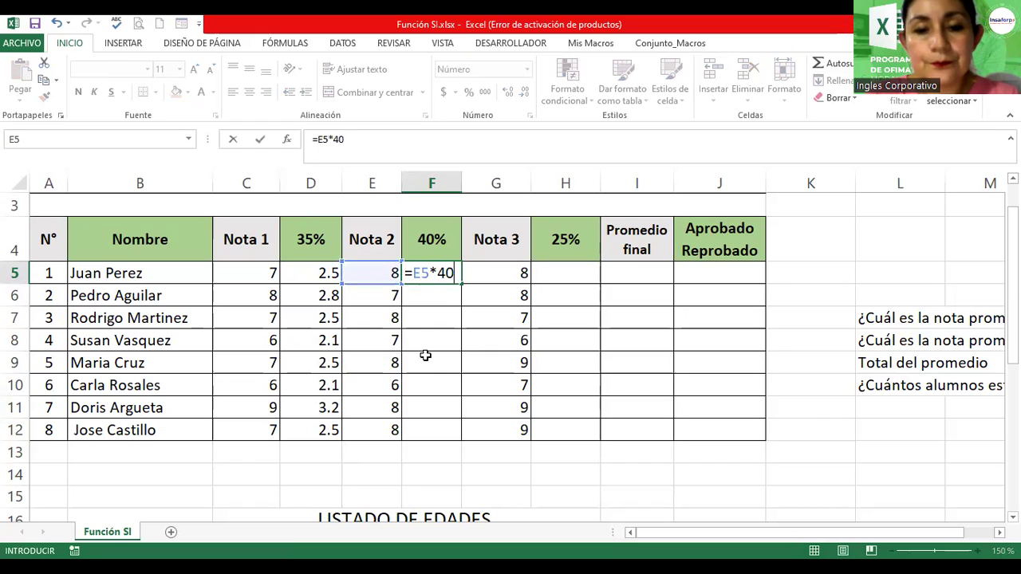
type("%")
key("Return")
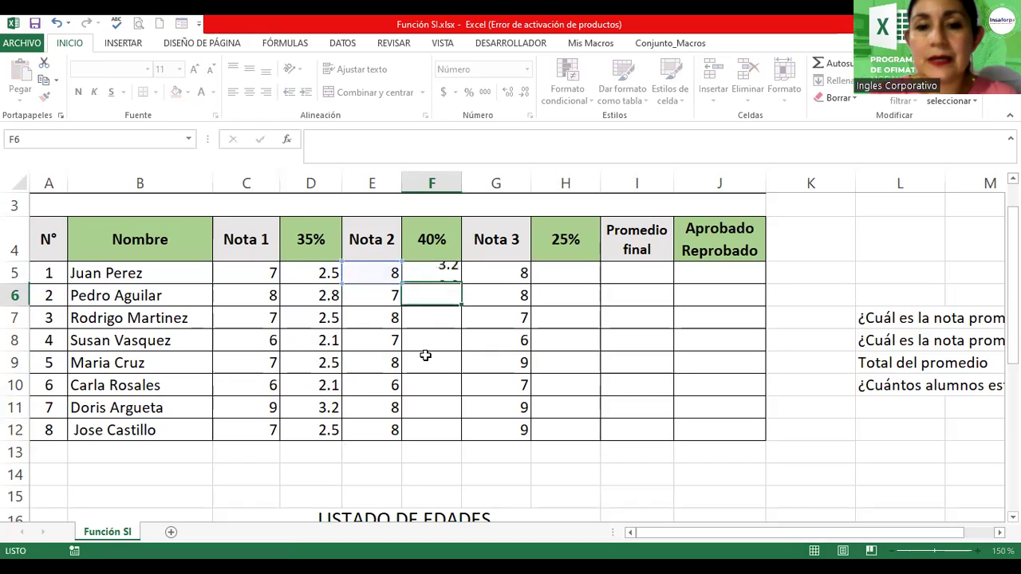
left_click(437, 274)
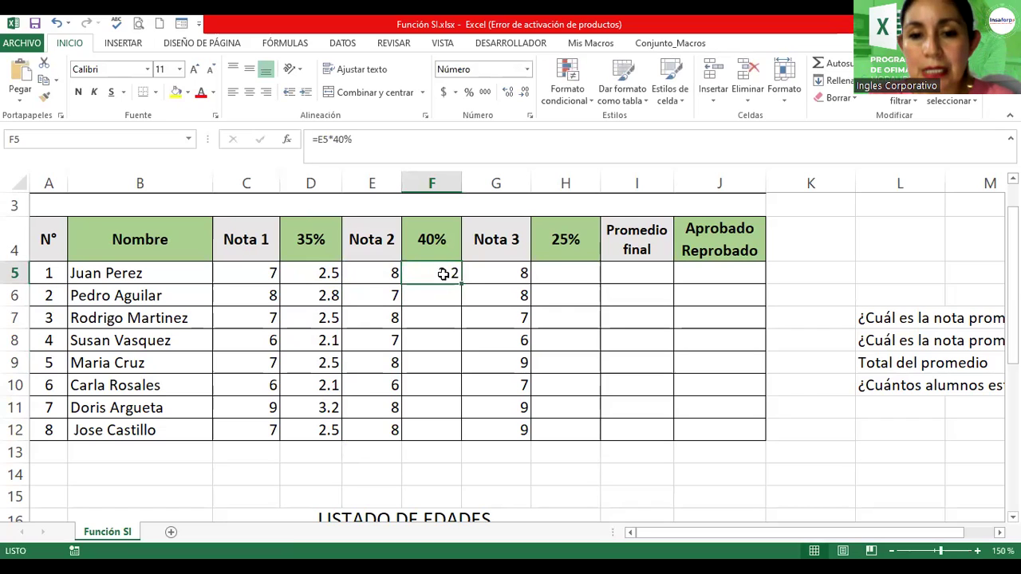
left_click_drag(461, 286, 462, 438)
left_click_drag(248, 272, 248, 340)
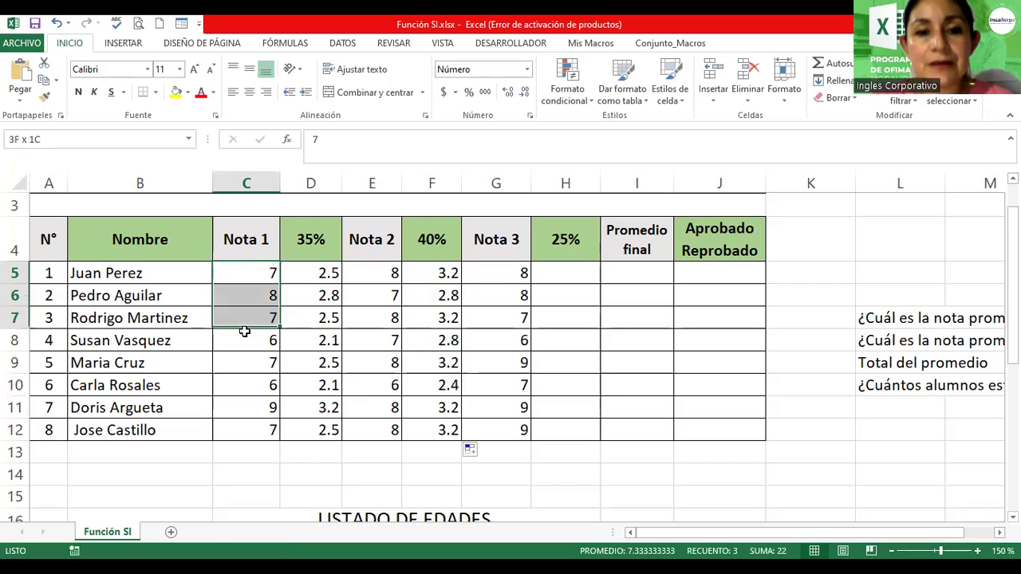
left_click(583, 264)
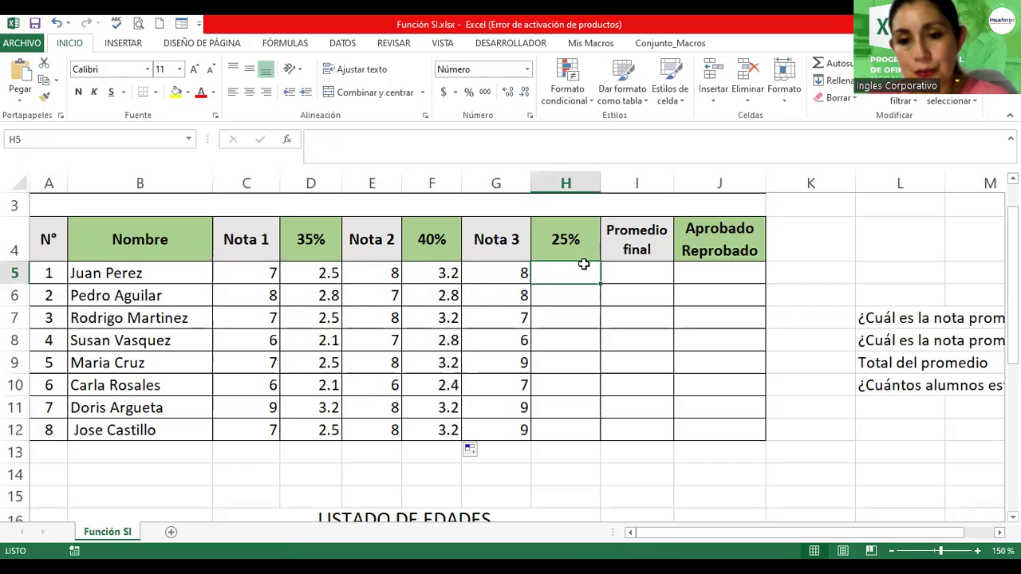
Enter =G5*25% in H5 and fill it down to H12
type("=")
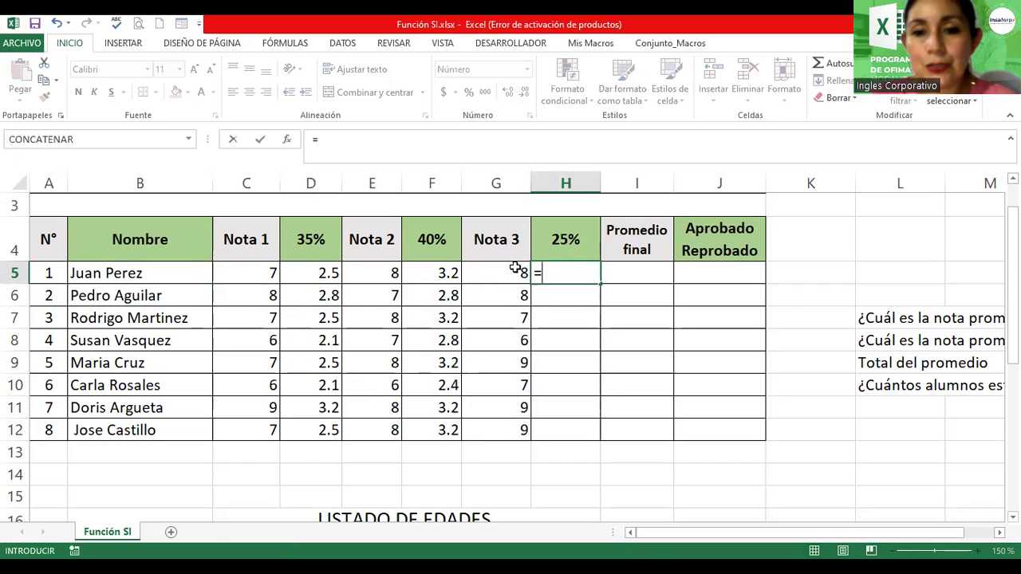
left_click(501, 277)
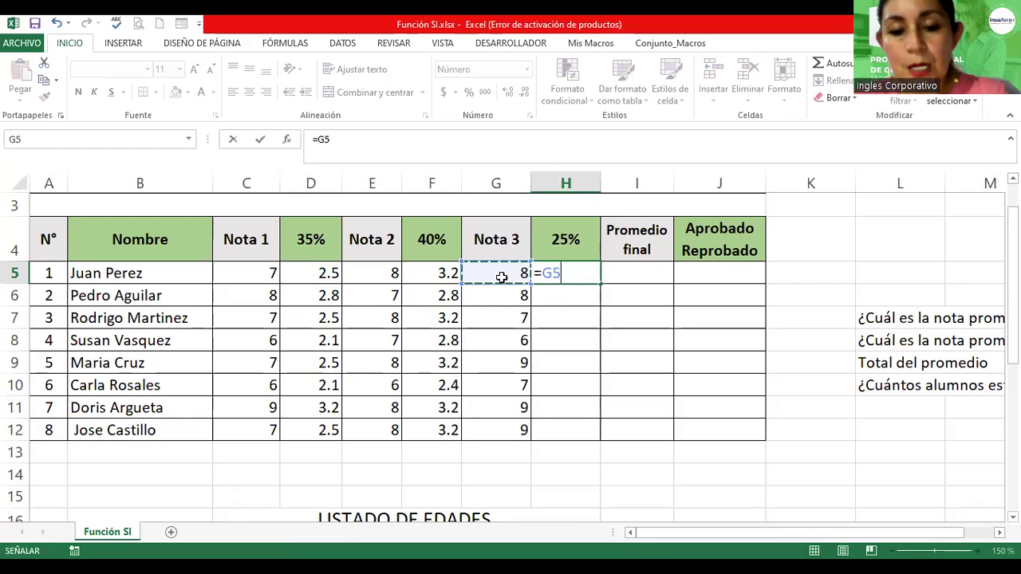
type("*25%")
key("Return")
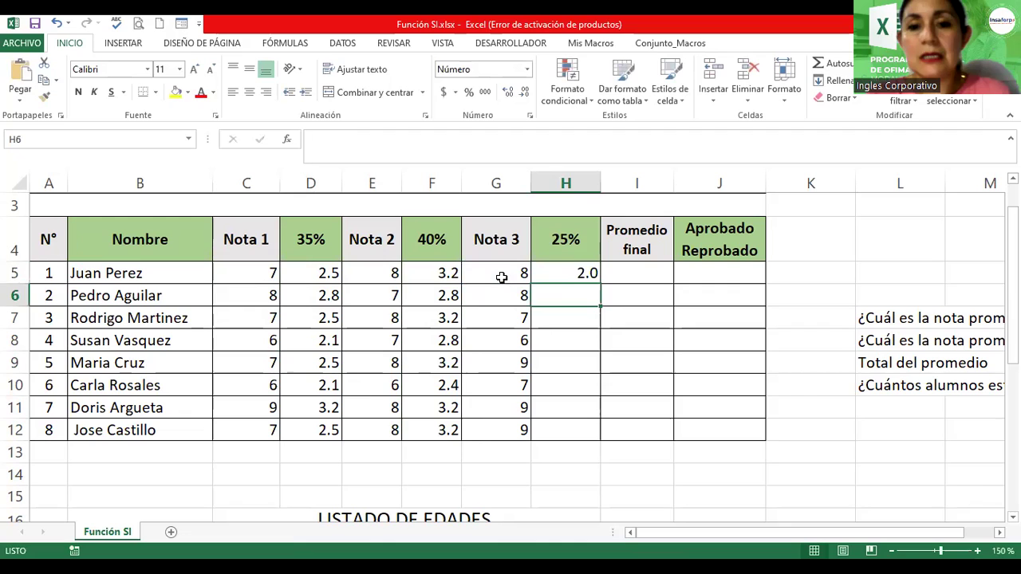
left_click(558, 273)
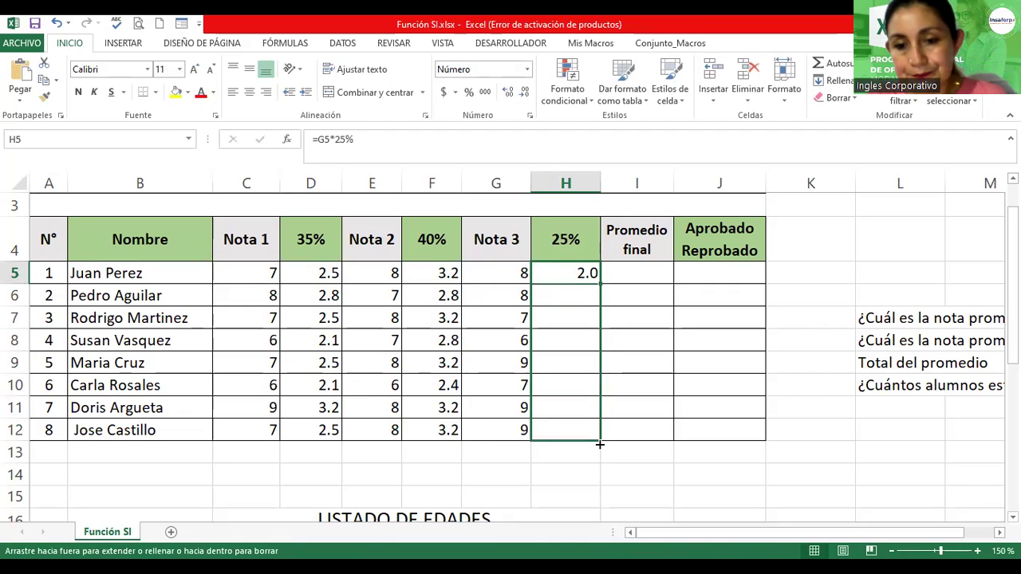
left_click_drag(601, 300, 600, 445)
left_click(608, 344)
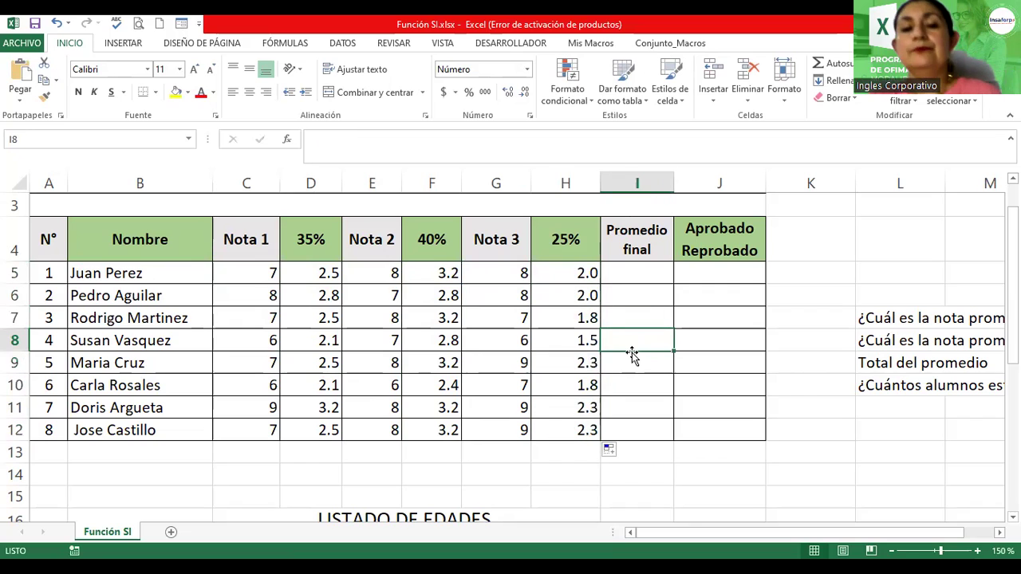
left_click_drag(248, 273, 249, 435)
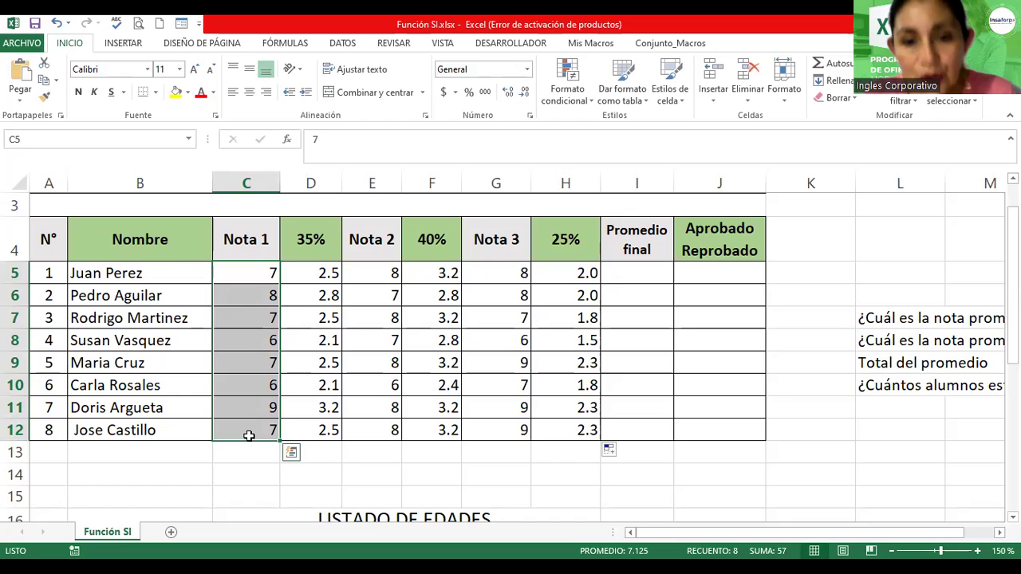
Centre the grades in C5:C12, E5:E12 and G5:G12 and give them a light orange fill
mouse_move(391, 272)
left_mouse_down("ctrl")
mouse_move(376, 333)
mouse_move(375, 431)
left_mouse_up("ctrl")
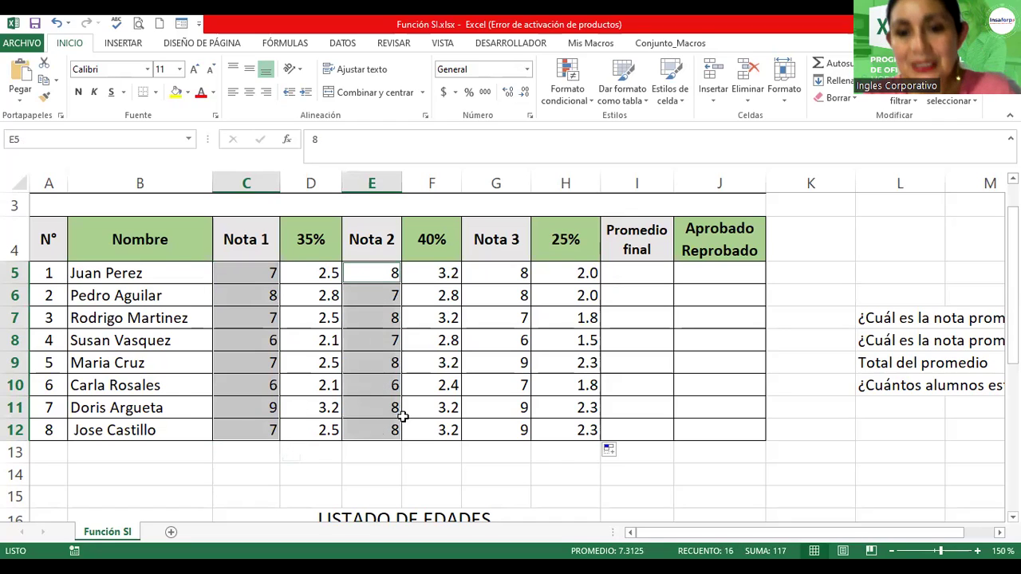
mouse_move(510, 273)
left_mouse_down("ctrl")
mouse_move(506, 445)
mouse_move(509, 424)
left_mouse_up("ctrl")
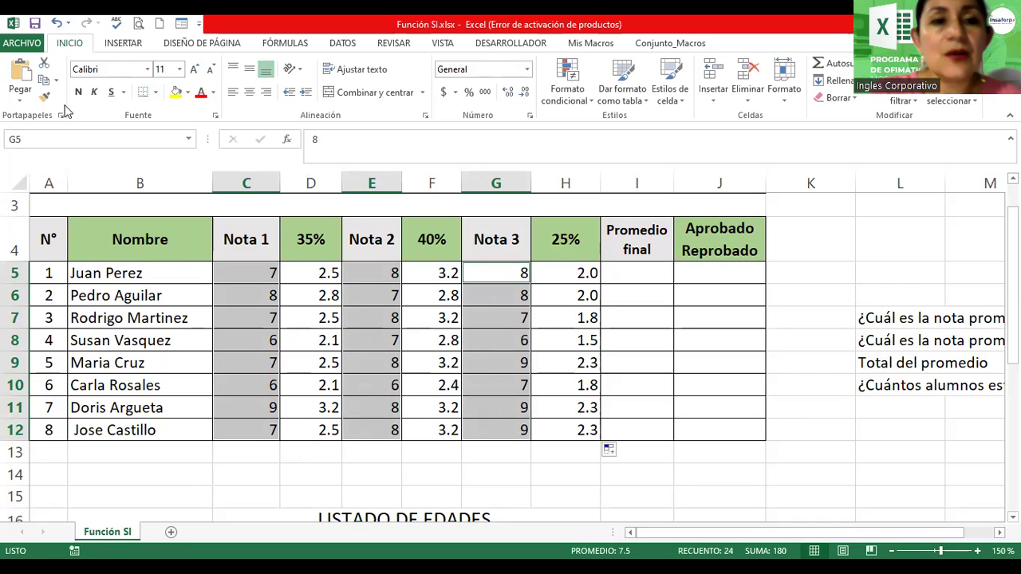
left_click(249, 93)
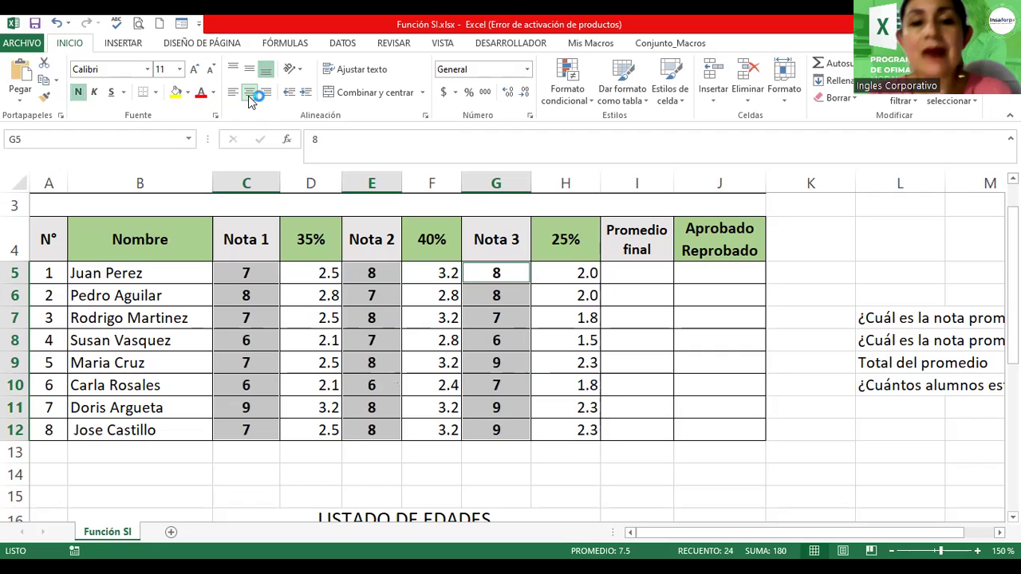
left_click(264, 140)
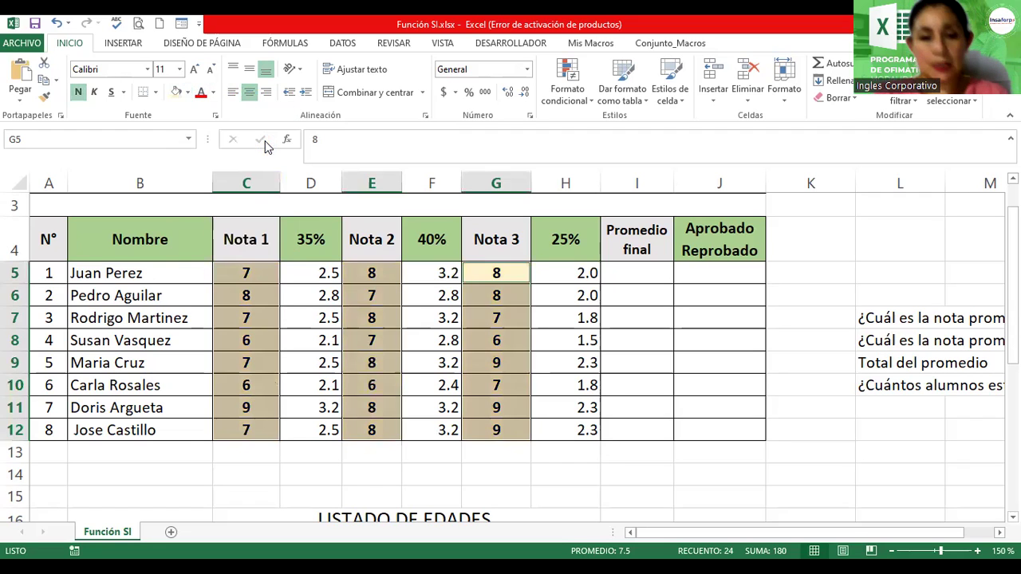
left_click(190, 93)
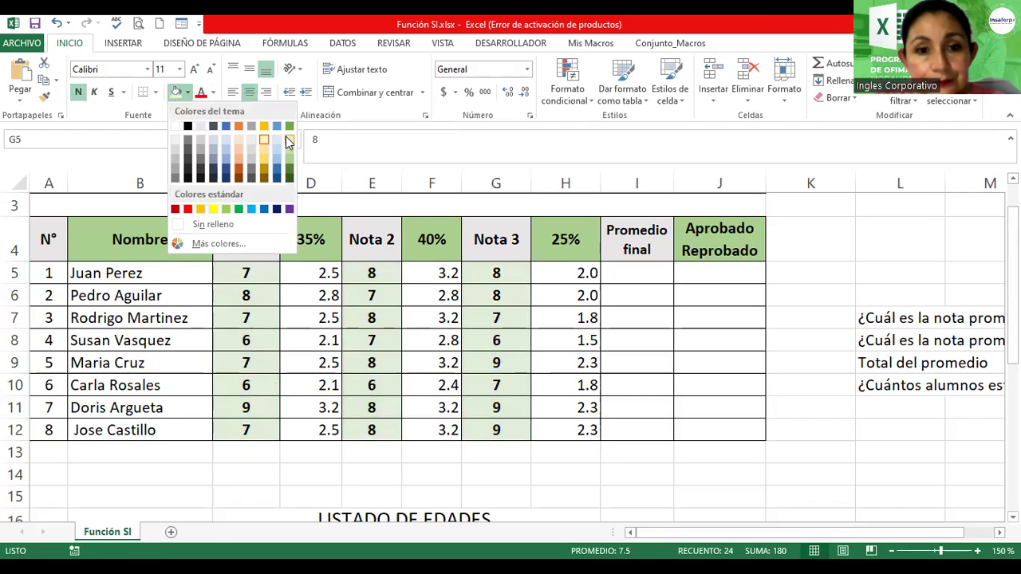
left_click(243, 147)
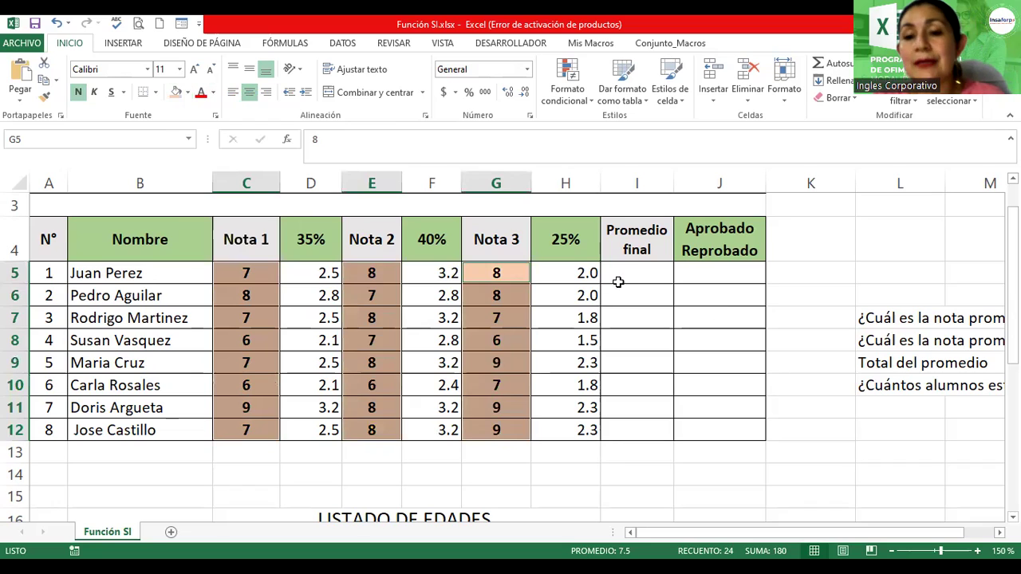
left_click(637, 271)
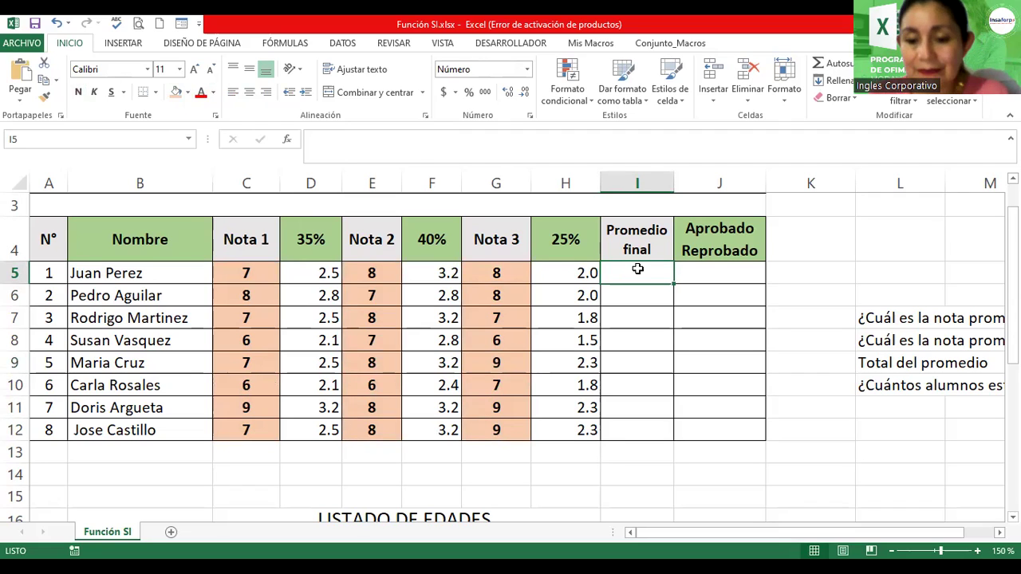
Enter =D5+F5+H5 in I5 and fill it down through I12
type("=")
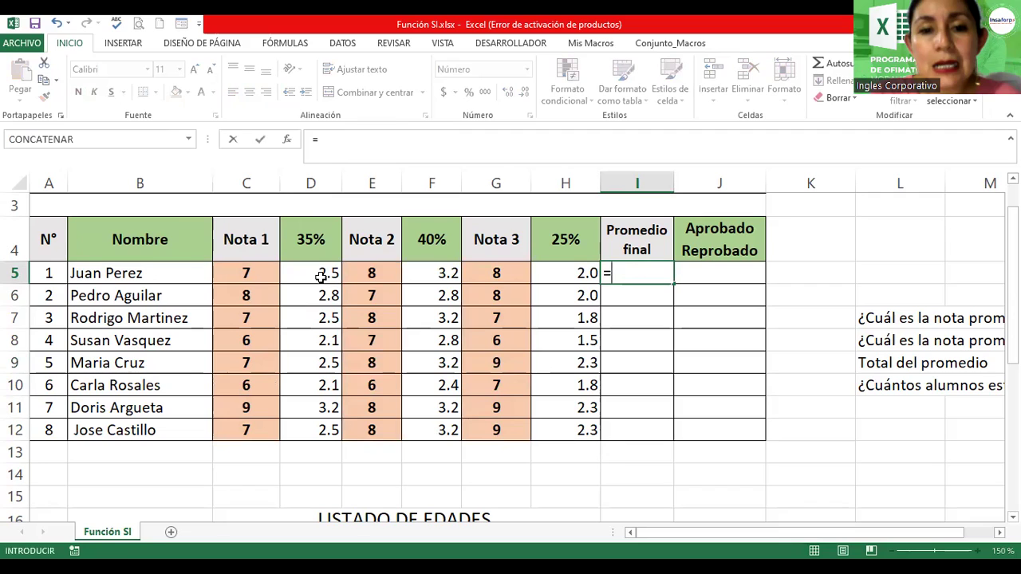
left_click(319, 272)
type("+")
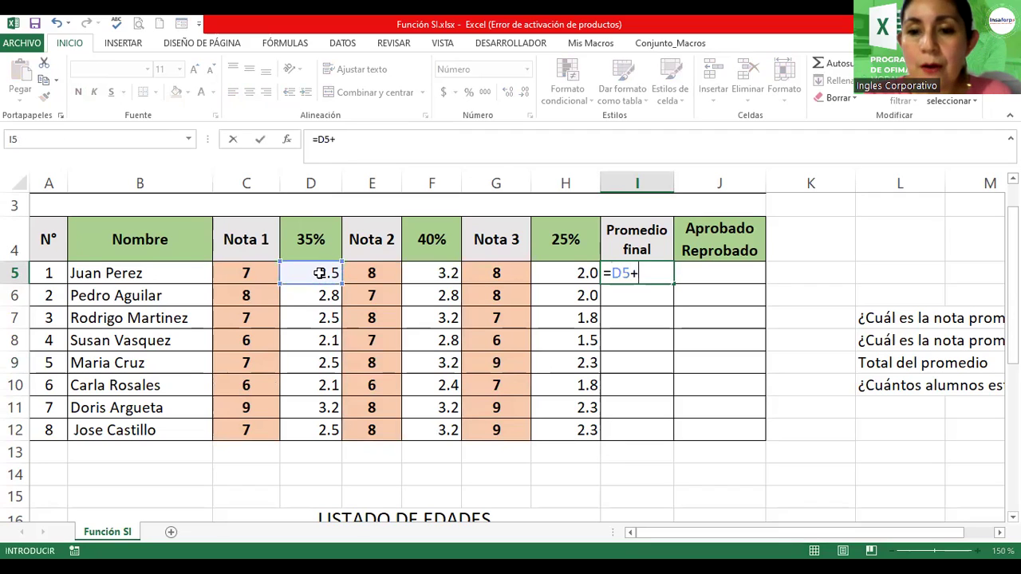
left_click(427, 271)
type("+")
left_click(550, 271)
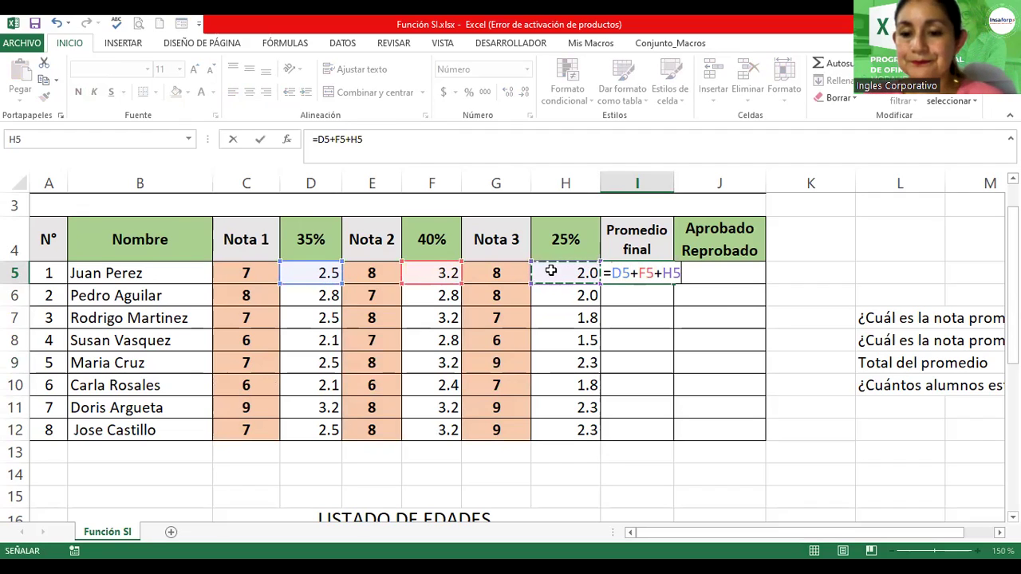
key("Return")
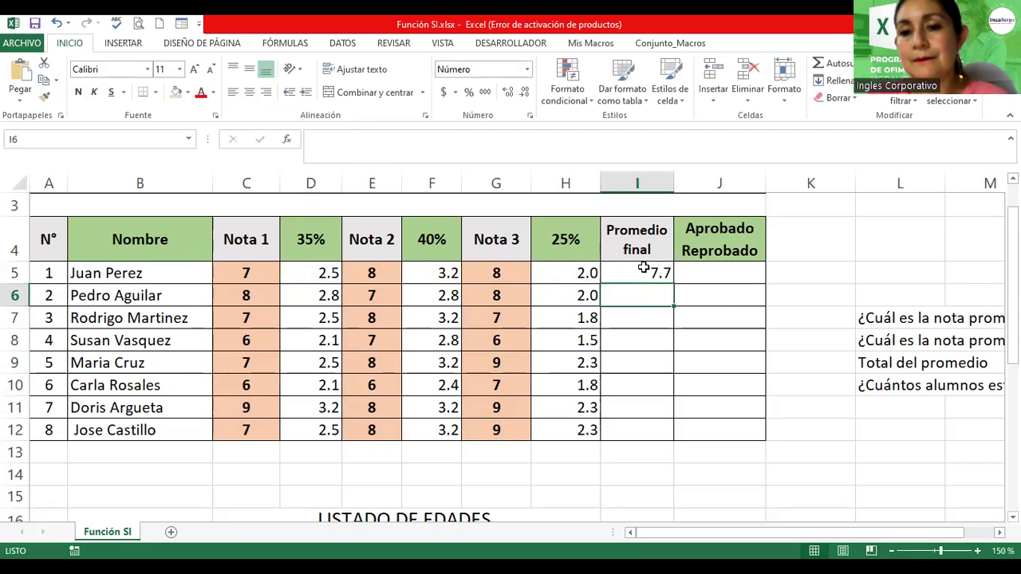
left_click(644, 271)
left_click_drag(673, 282, 676, 441)
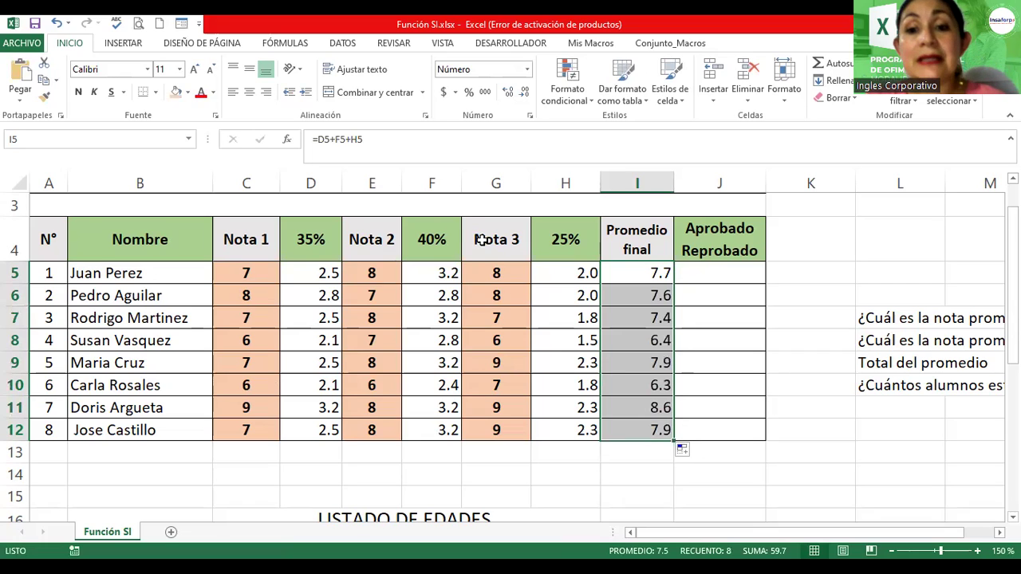
Format the Promedio final values in I5:I12 as italic, underlined, dark blue and centred
left_click(93, 94)
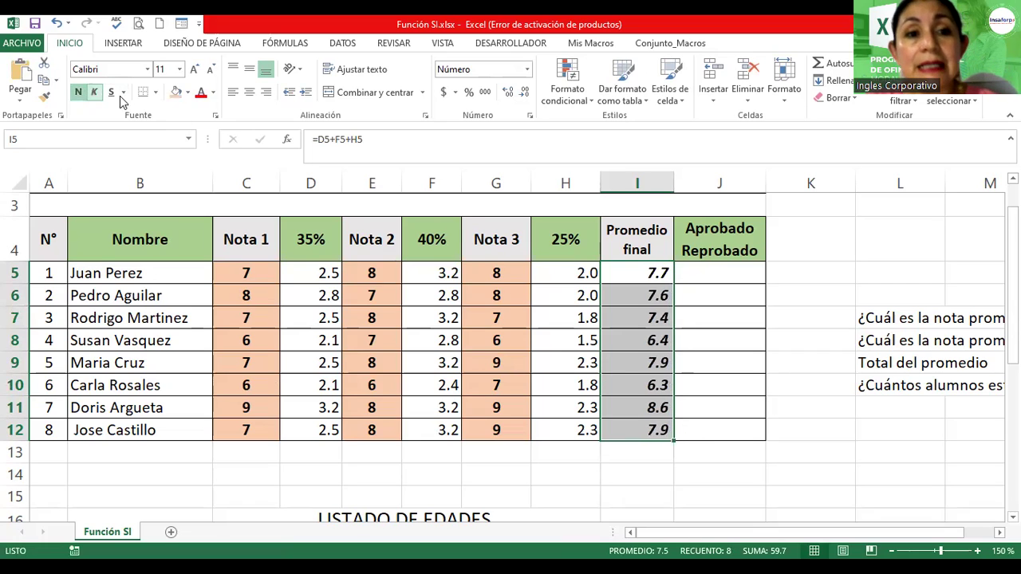
left_click(112, 94)
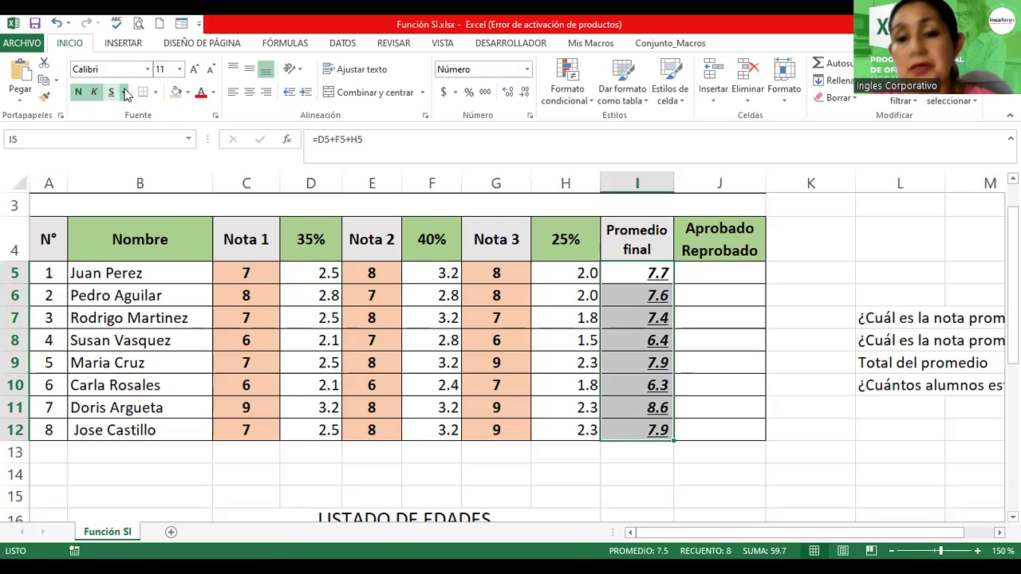
left_click(216, 93)
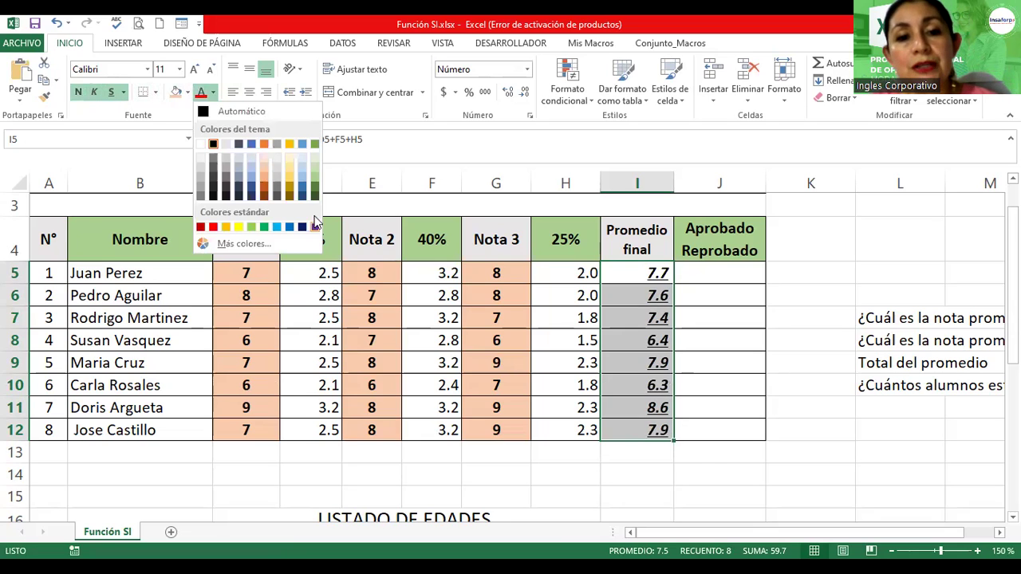
left_click(301, 220)
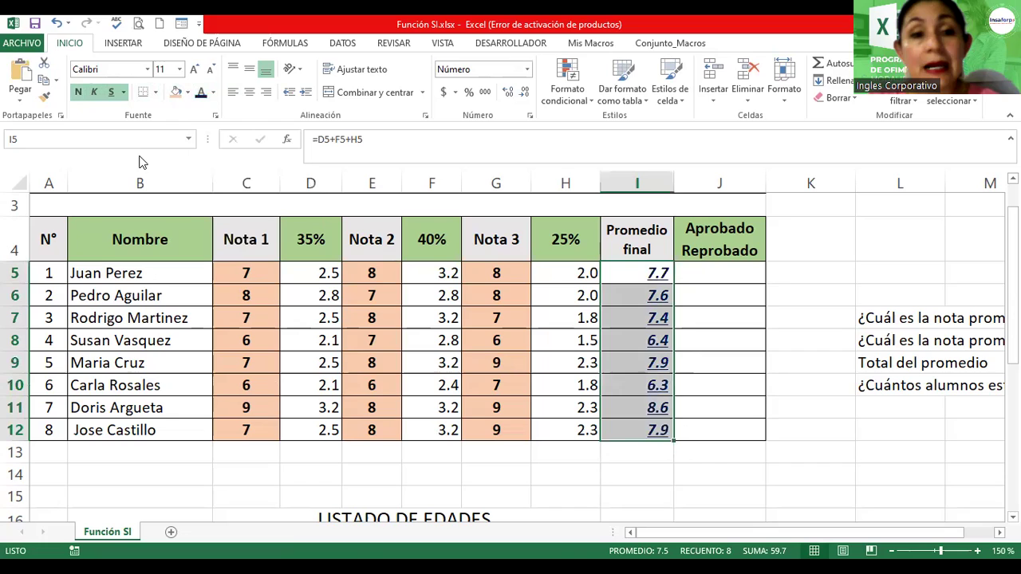
left_click(249, 92)
left_click(717, 279)
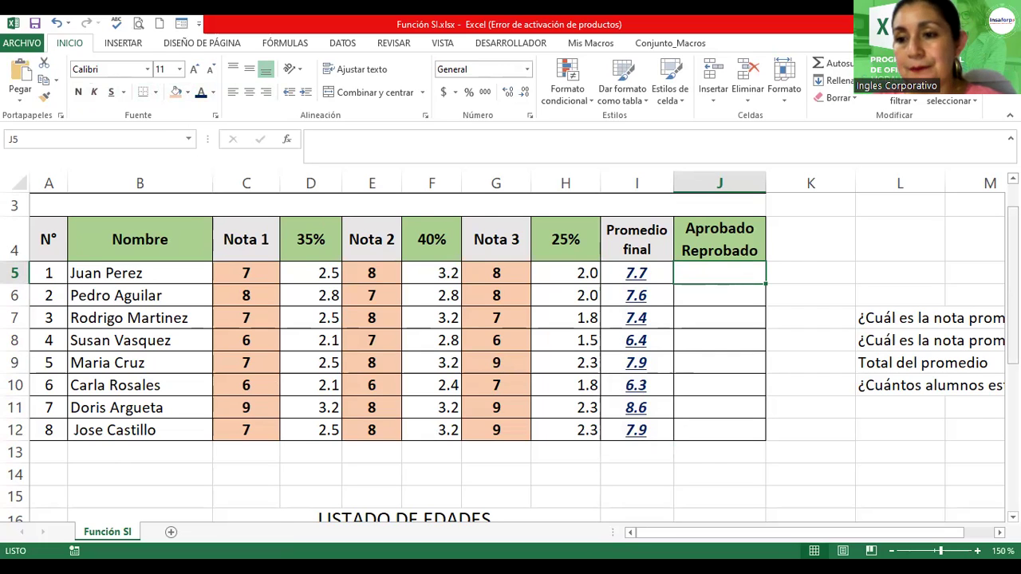
left_click_drag(1012, 355, 1013, 338)
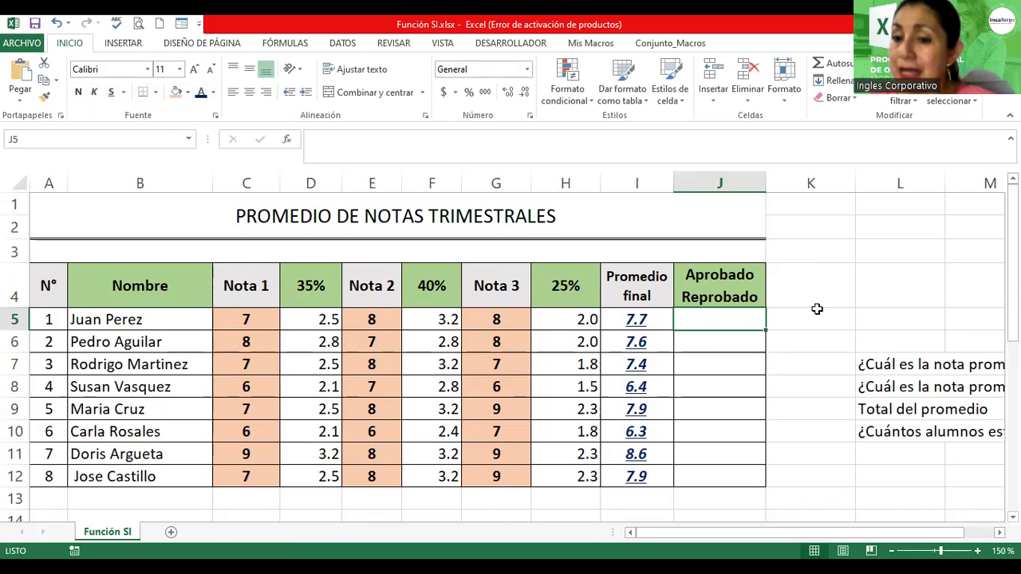
Enter the label 'Nota a aprobar 70' in cell L5 and make it bold
left_click(875, 318)
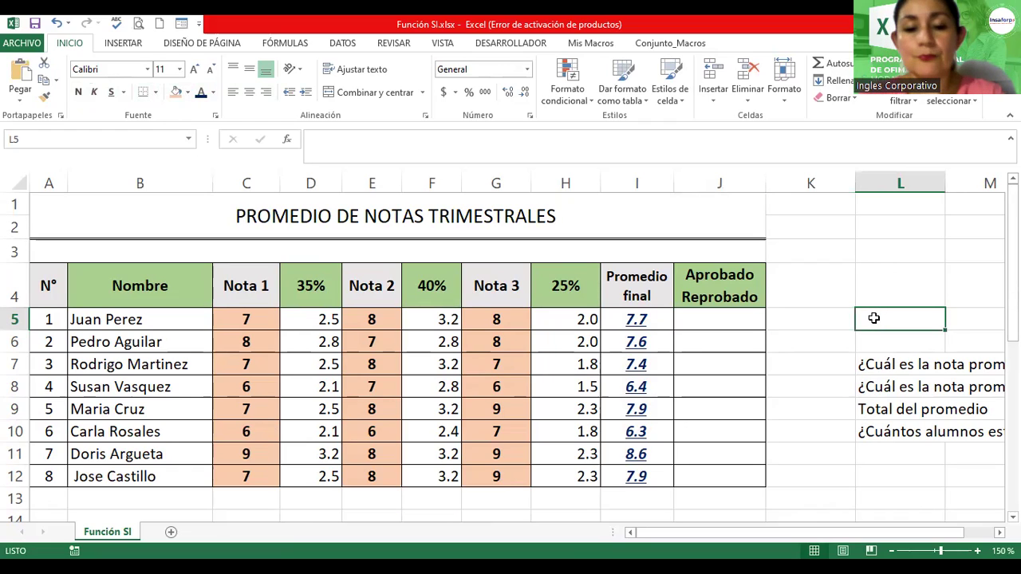
type("Nota")
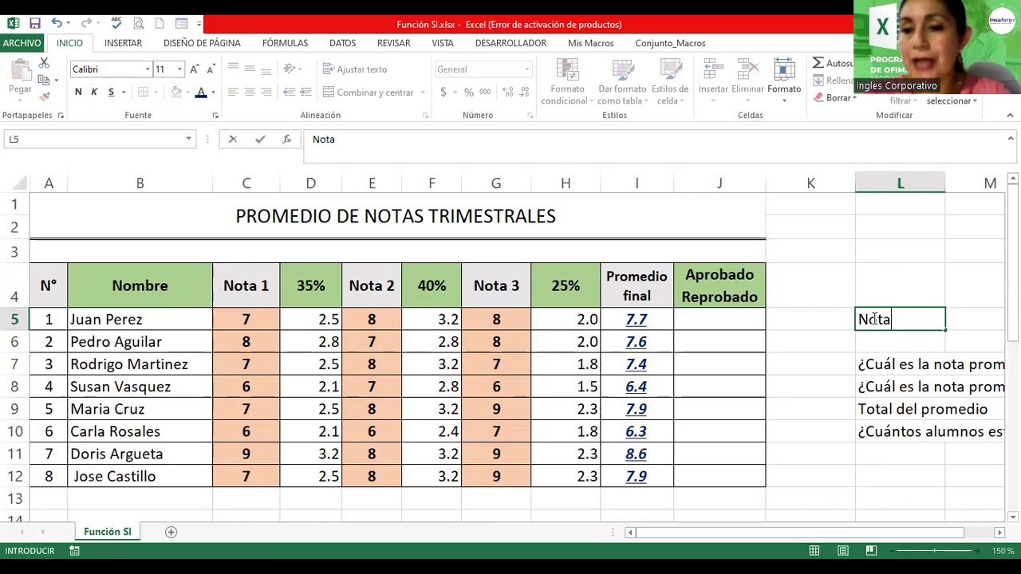
type(" apr")
key("BackSpace")
key("BackSpace")
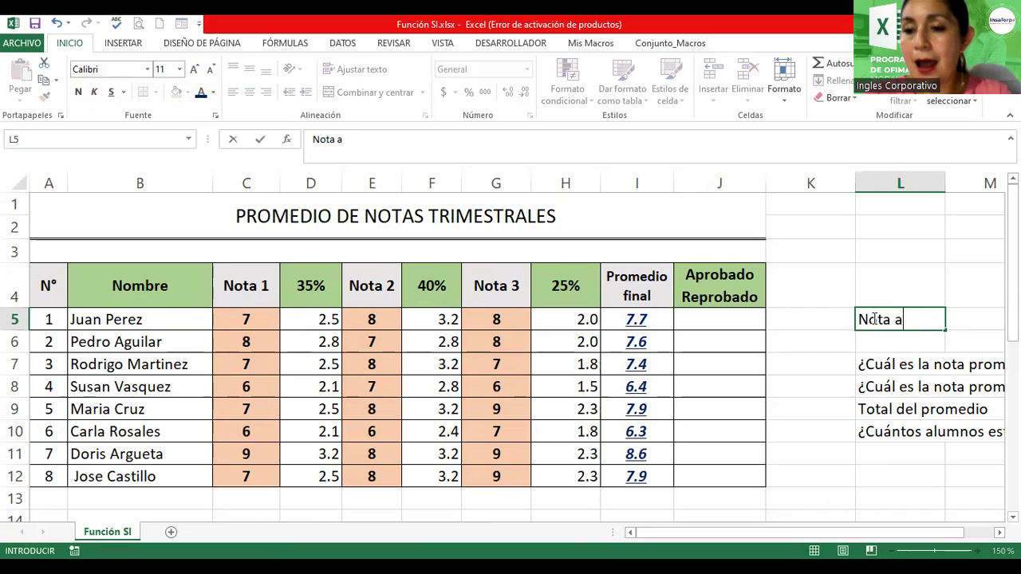
type("aprobar")
key("BackSpace")
type("ar ")
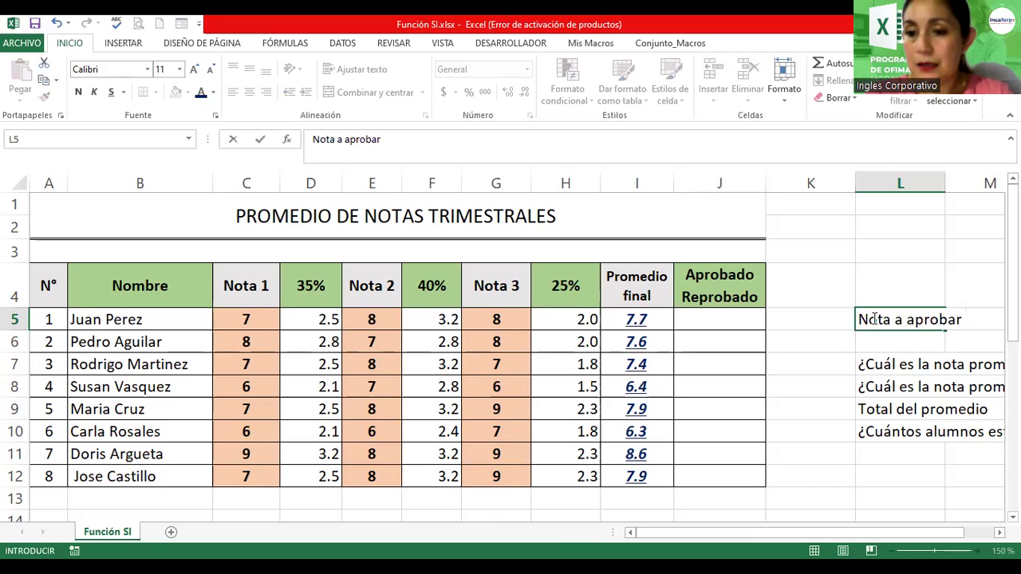
type("70")
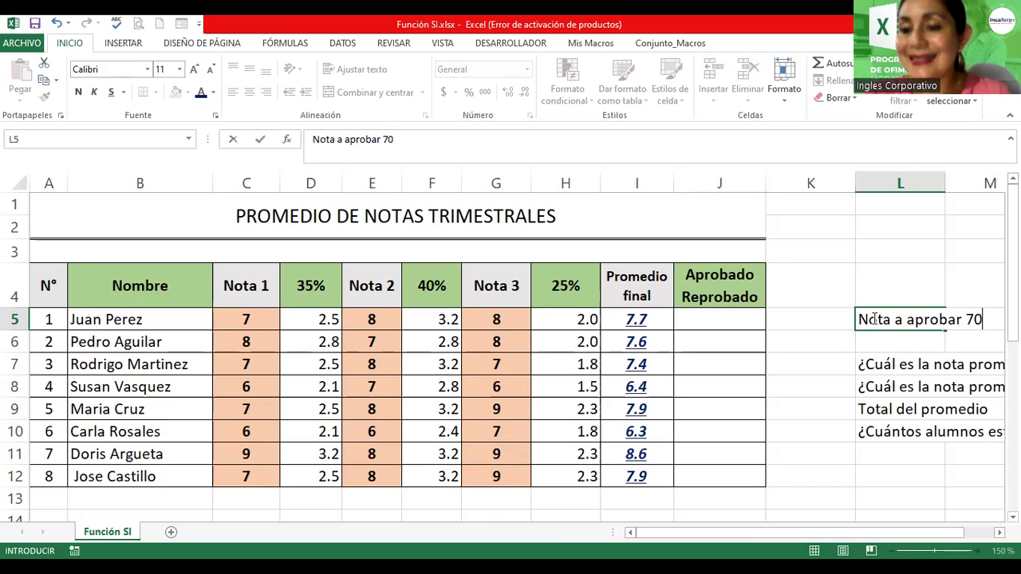
key("Return")
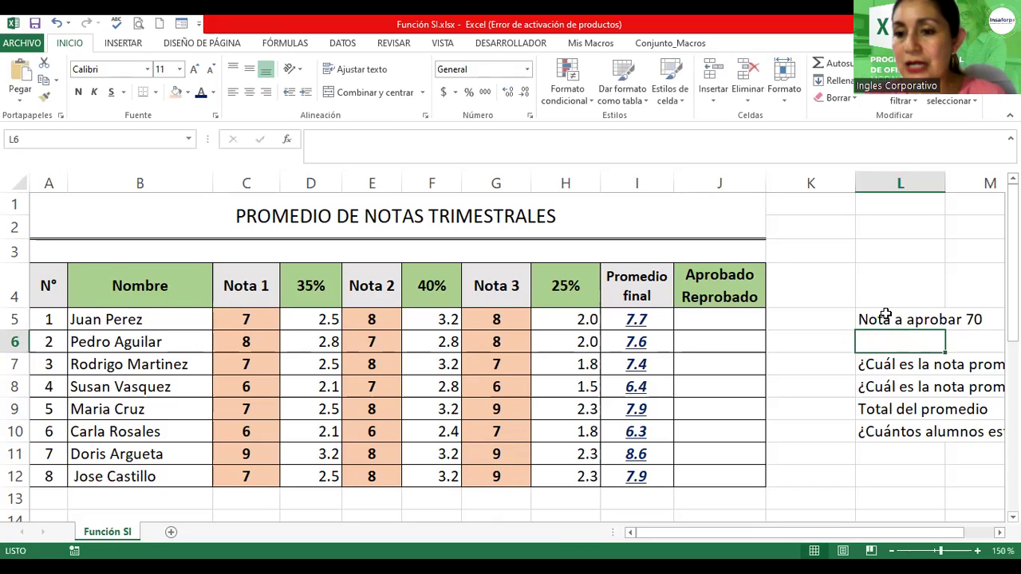
left_click(884, 320)
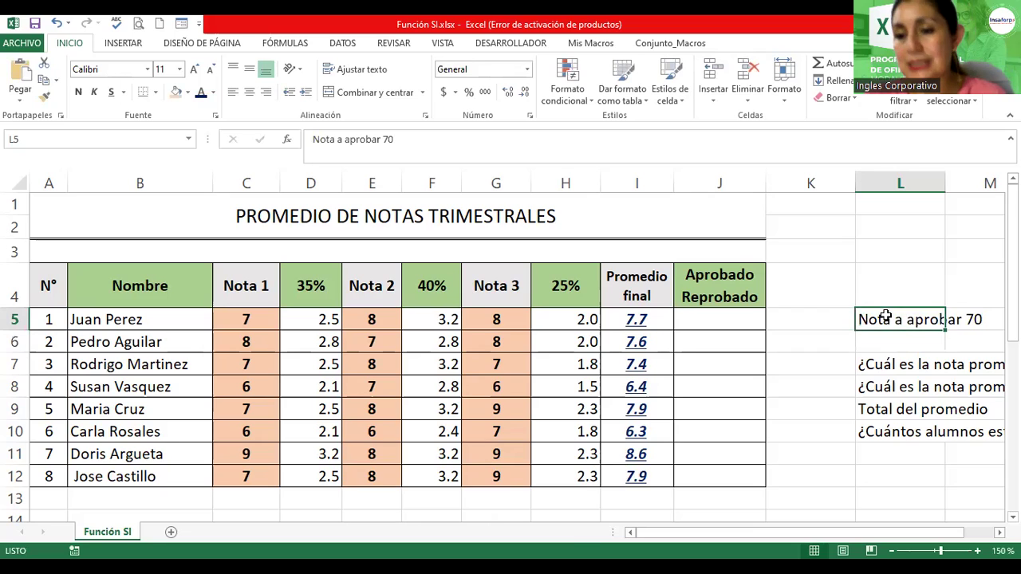
left_click(79, 93)
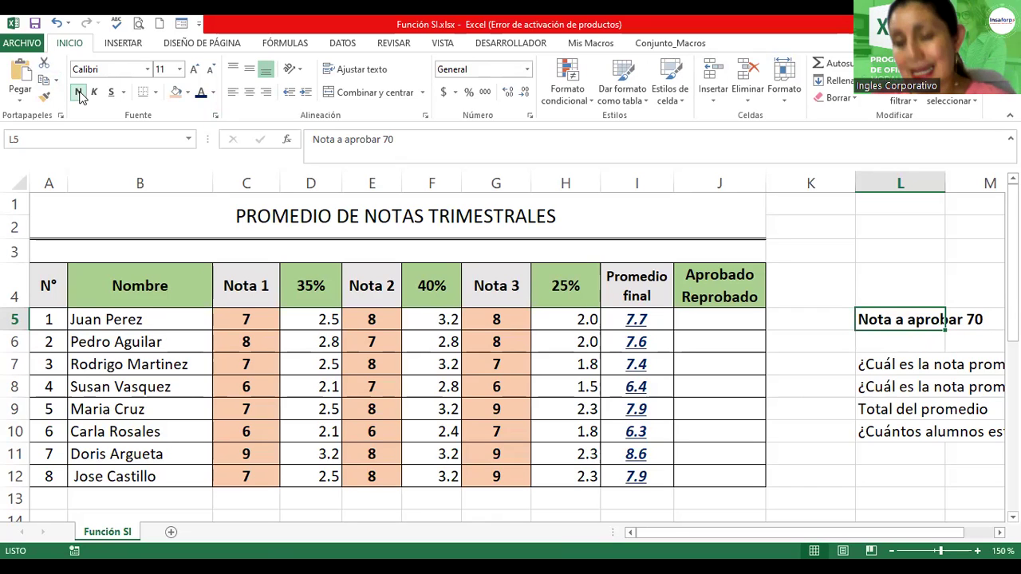
Zoom the sheet out from 150% to 130% so the table and questions are visible
left_click(999, 532)
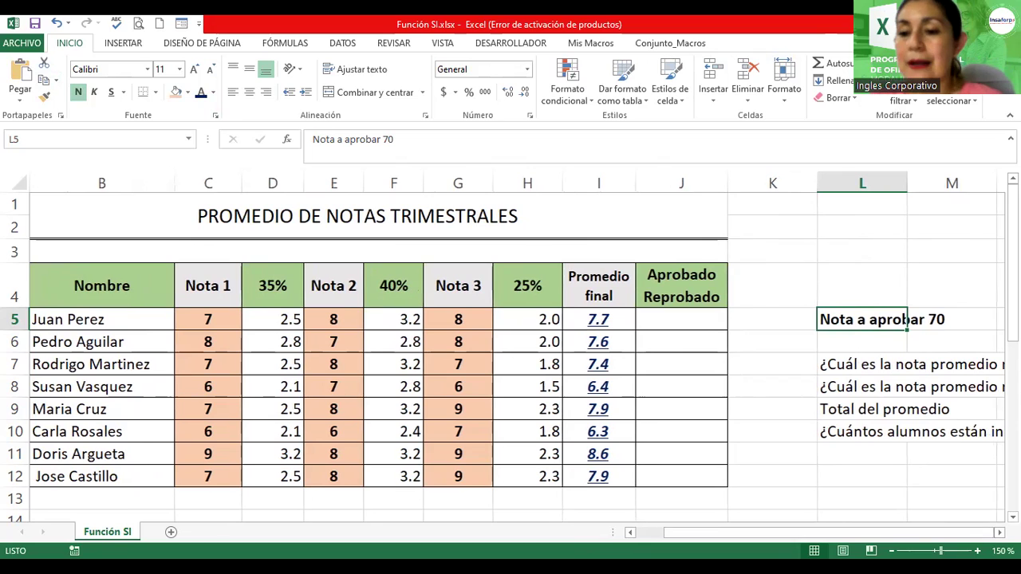
scroll(800, 454, "down", 2, "ctrl")
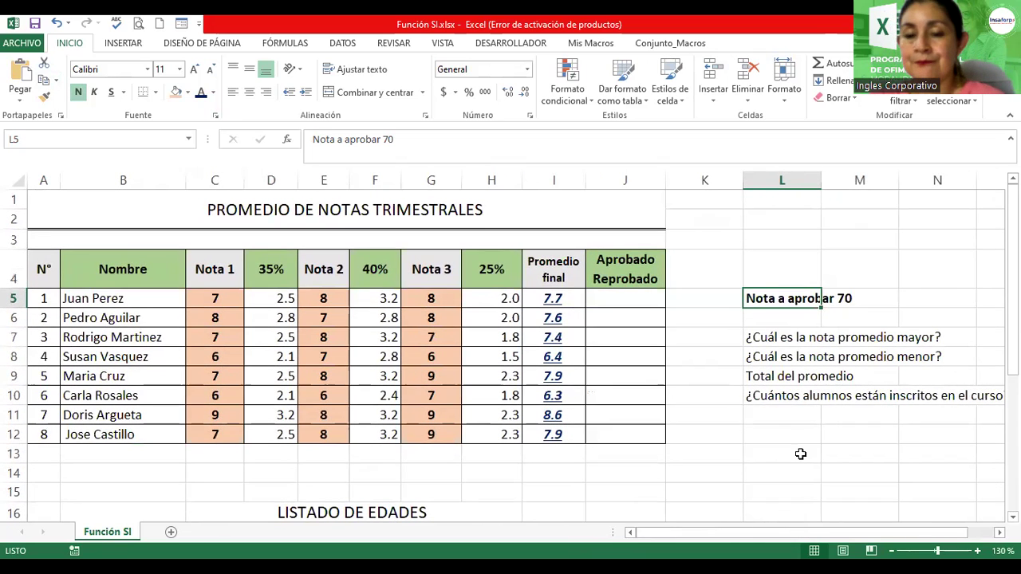
left_click(633, 297)
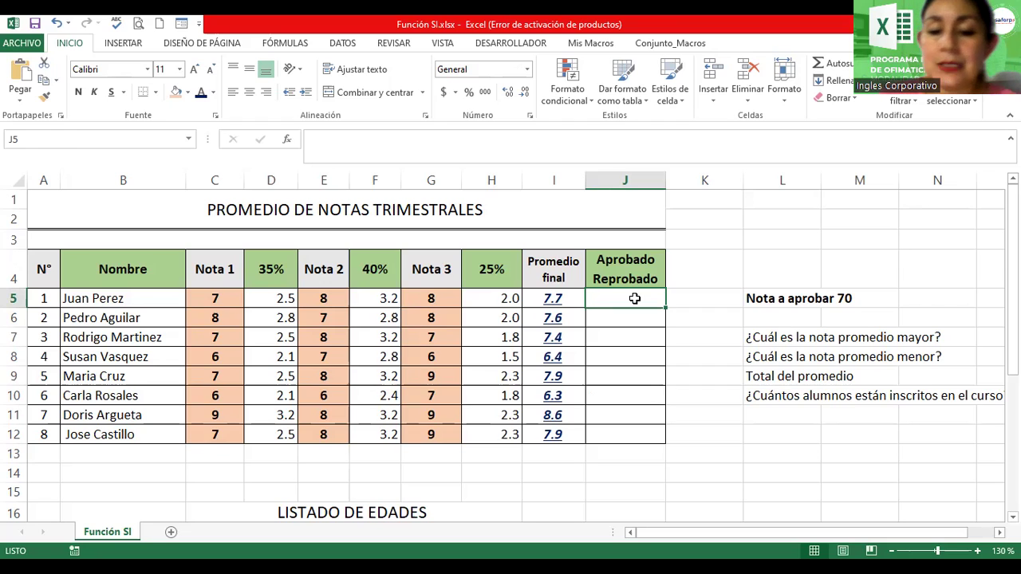
type("=s")
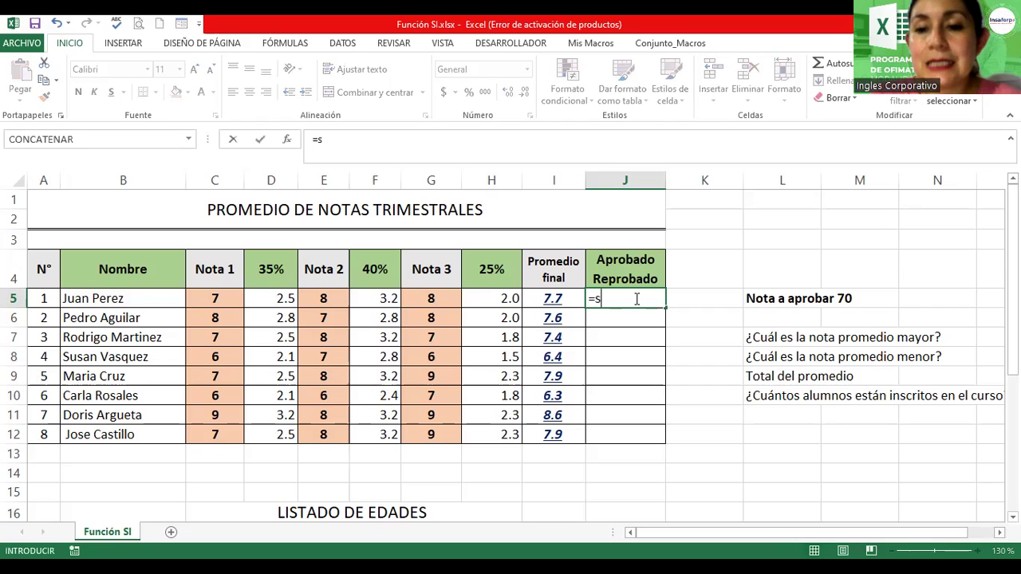
type("i")
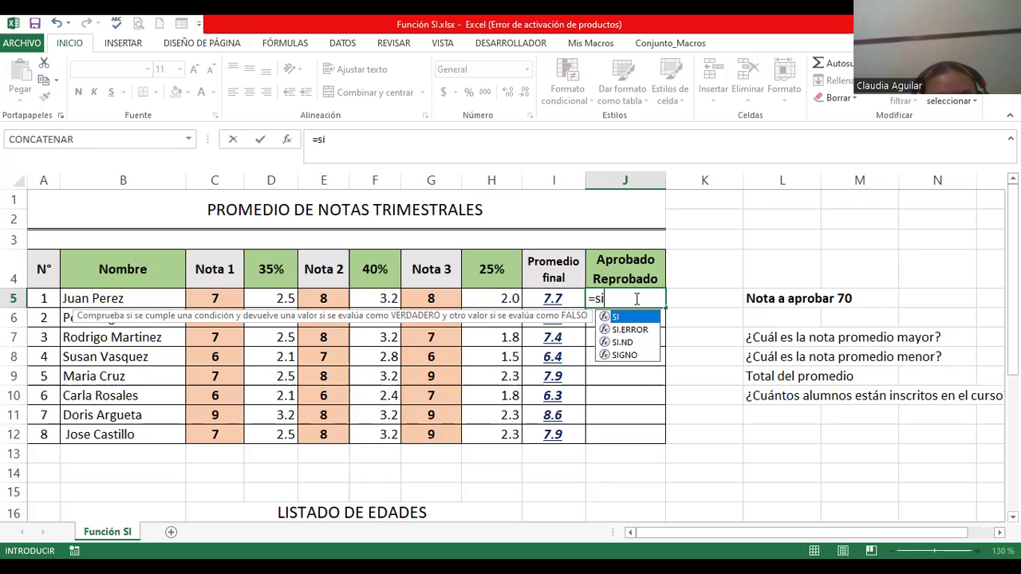
left_click(636, 298)
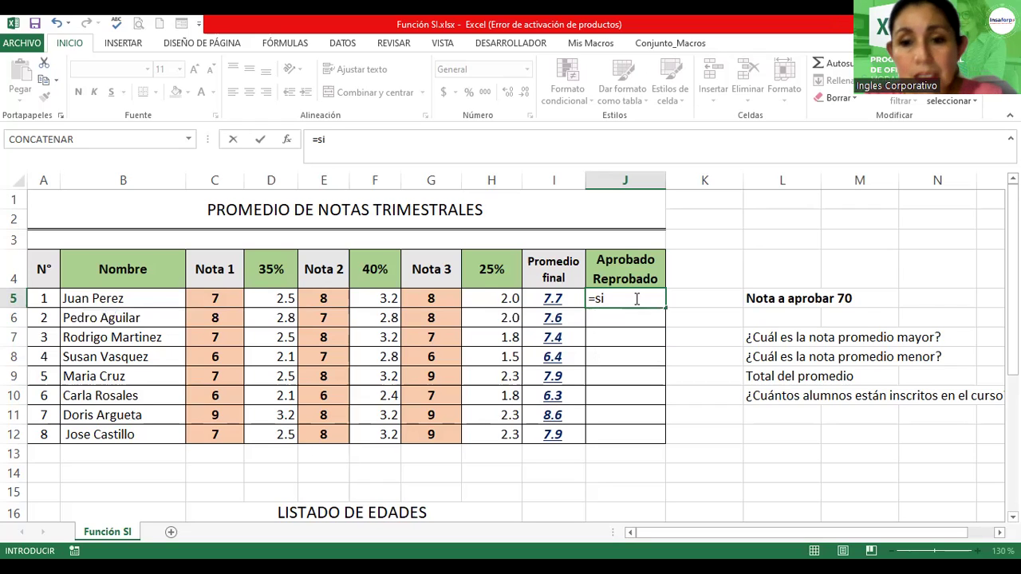
key("Escape")
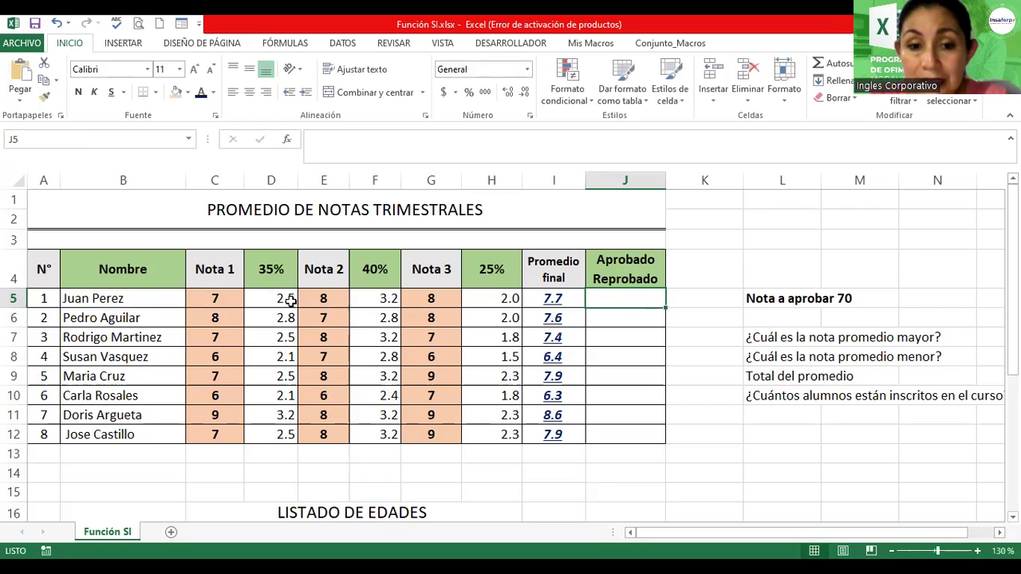
Review the D5 and F5 weightings, then confirm =D5+F5+H5 in I5 so it shows 7.7
left_click(286, 301)
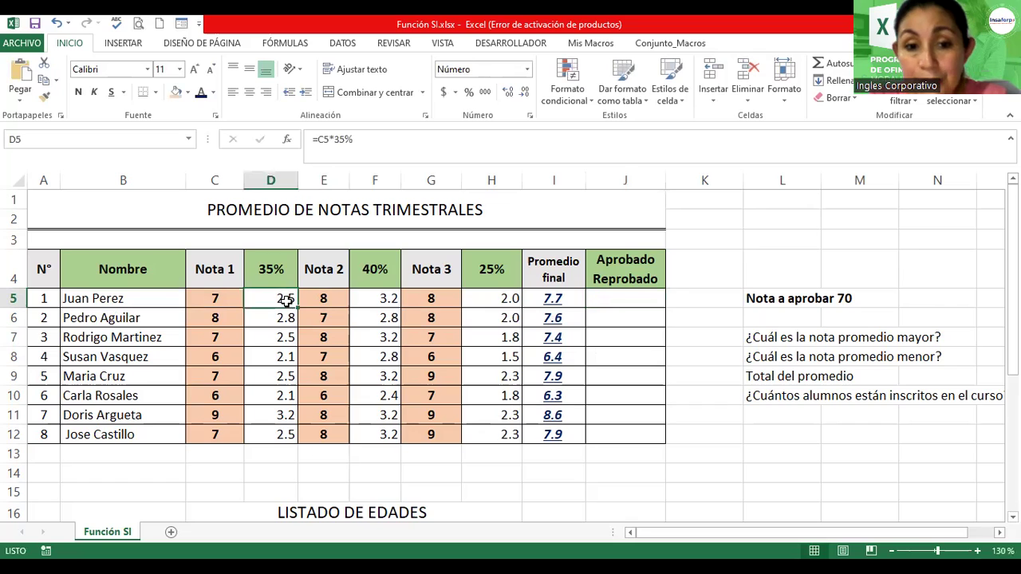
left_click(378, 298)
double_click(556, 298)
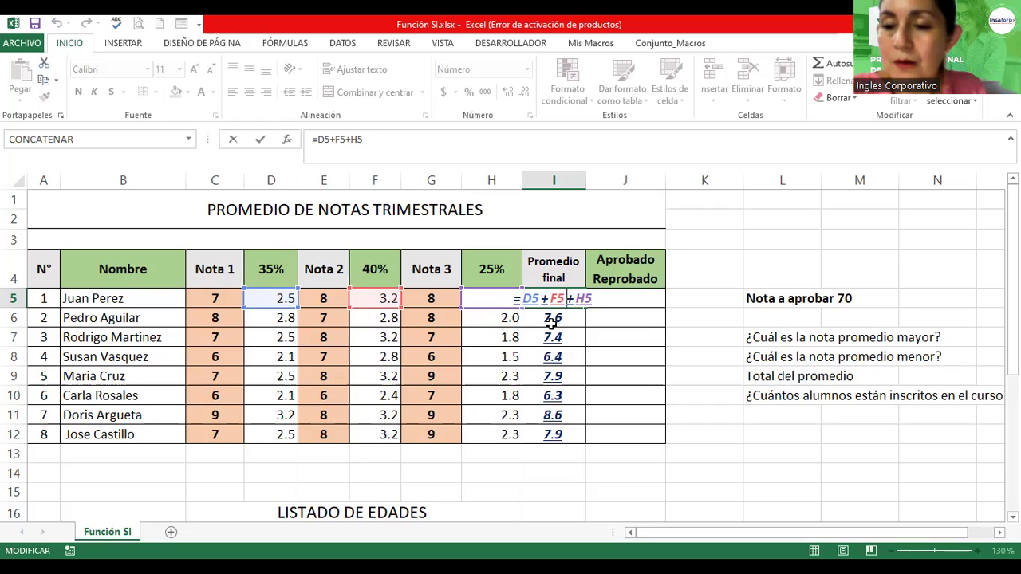
key("Return")
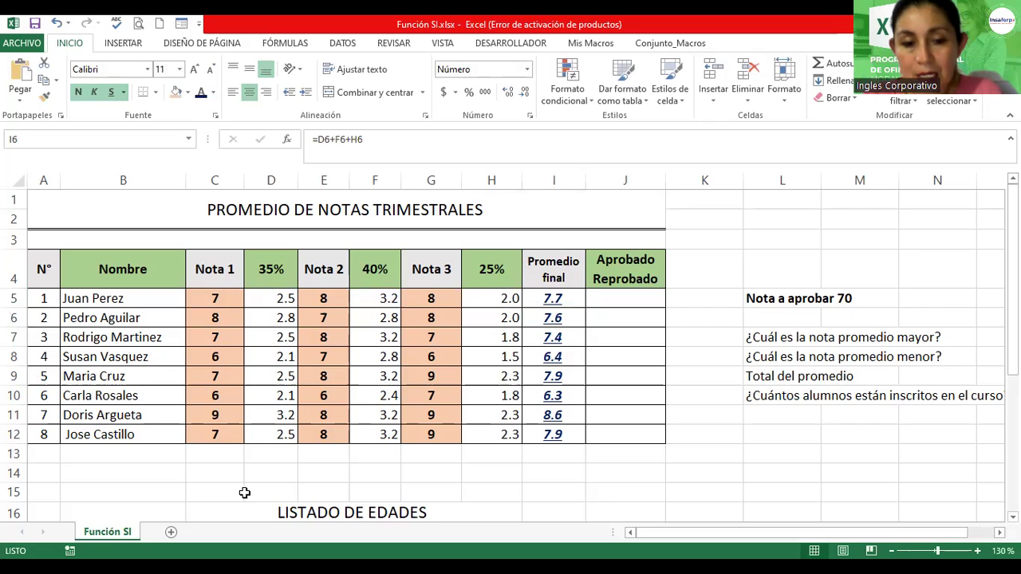
Start the pass/fail formula in J5 by typing =si(
left_click(620, 303)
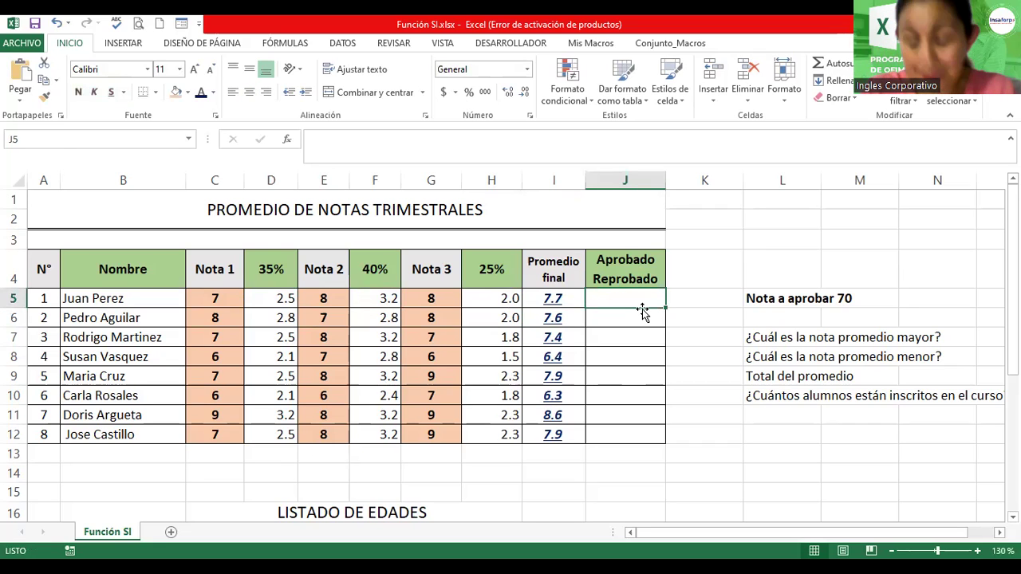
type("=")
key("BackSpace")
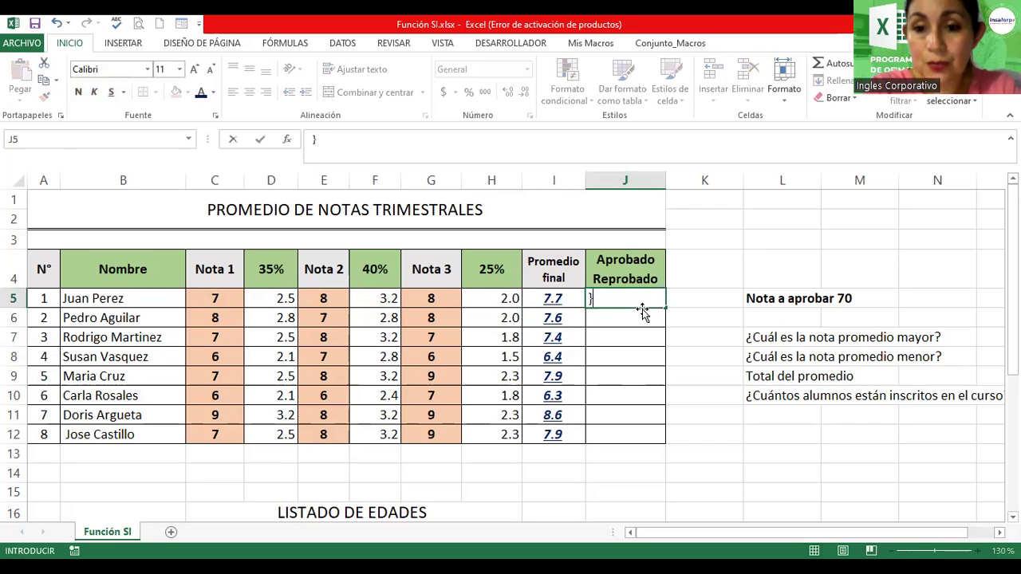
type("=si")
key("BackSpace")
key("BackSpace")
key("BackSpace")
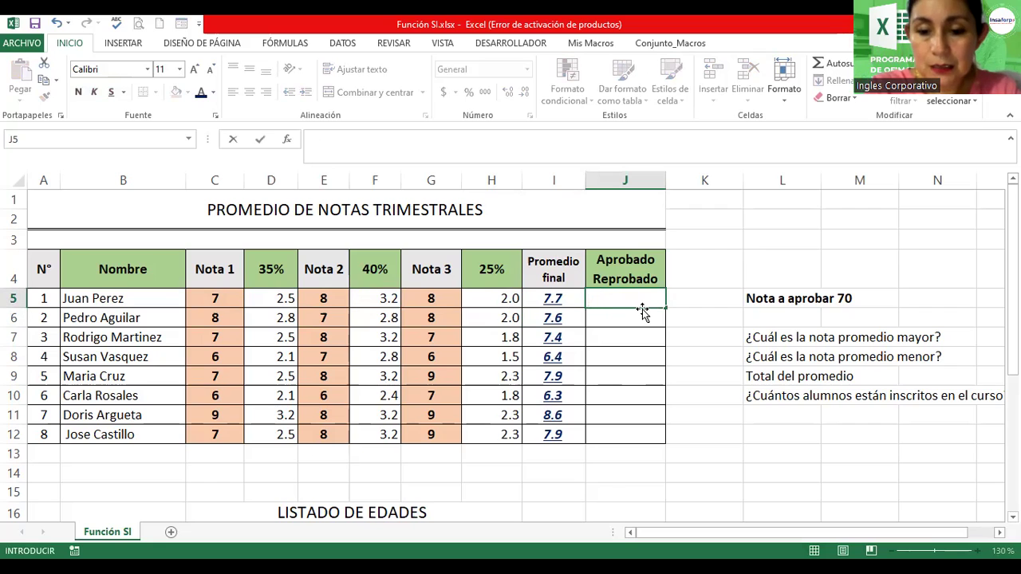
type("=")
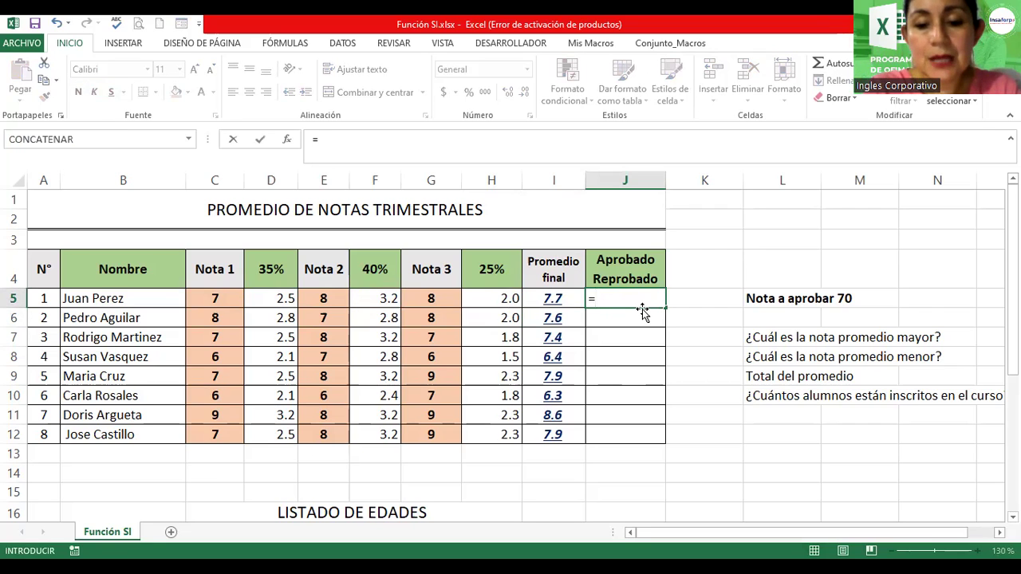
type("si")
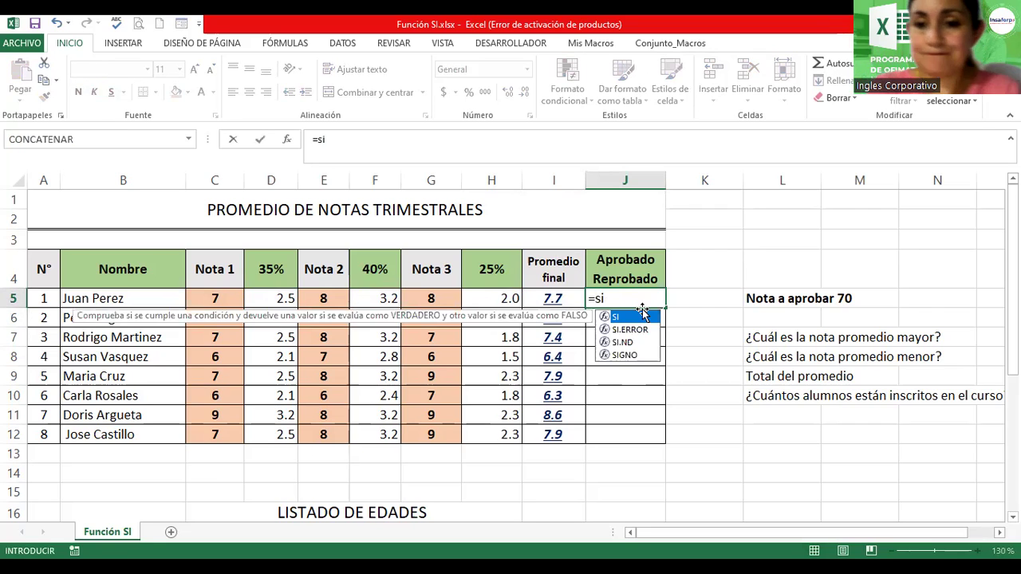
type("(")
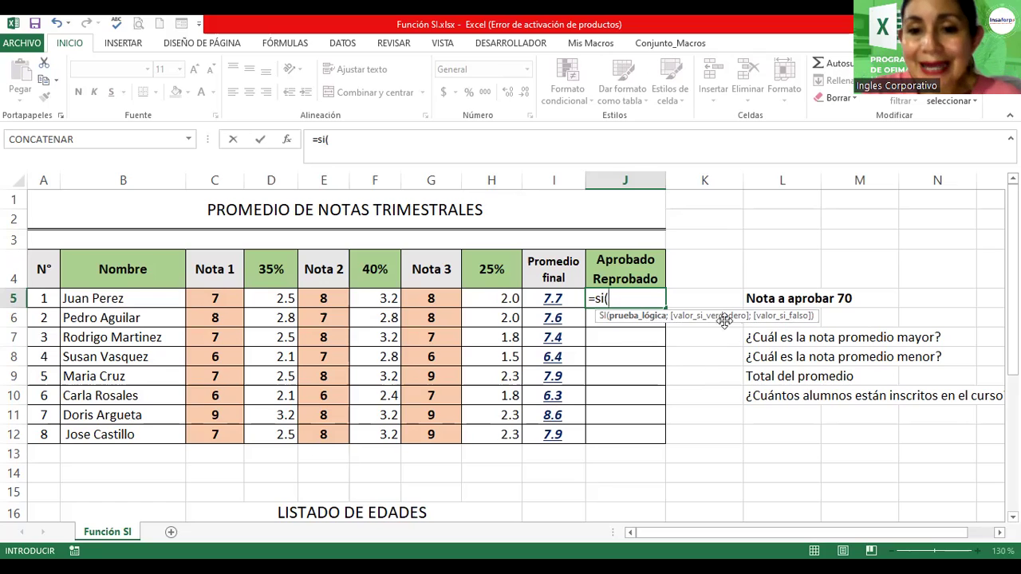
Add I5>=70; as the SI formula's logical test
left_click(542, 299)
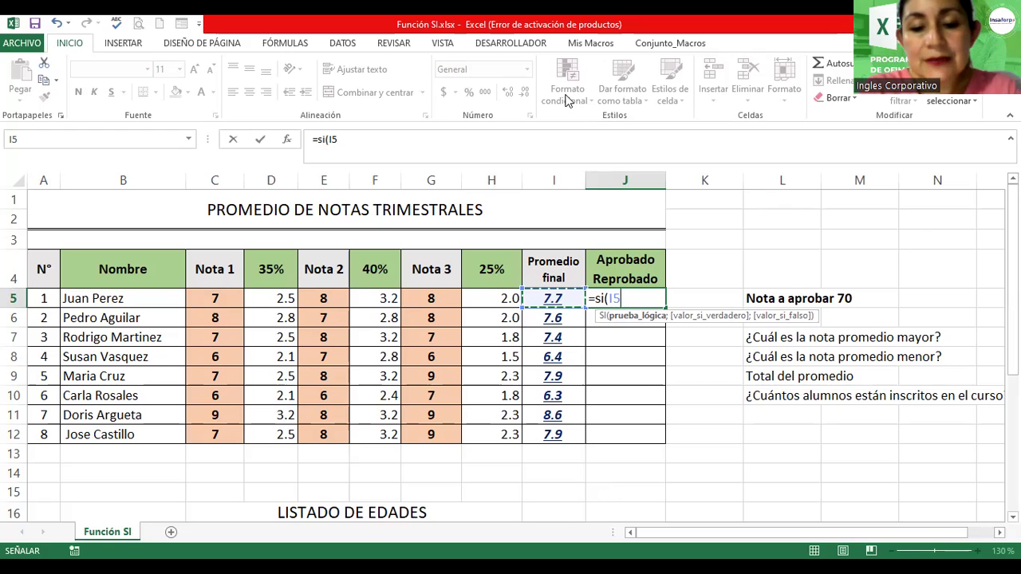
type(" mayor")
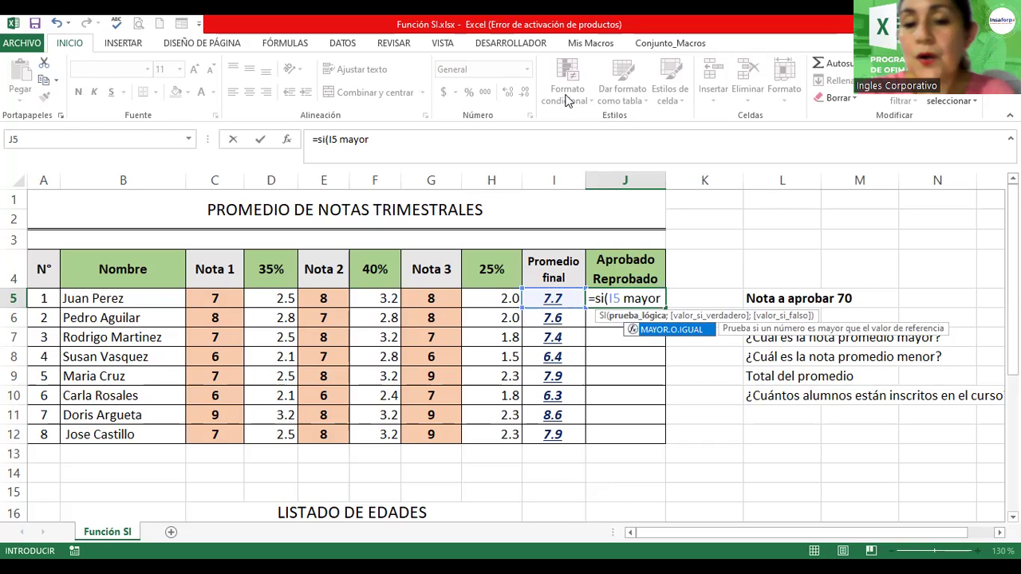
key("BackSpace")
key("BackSpace")
key("BackSpace")
key("BackSpace")
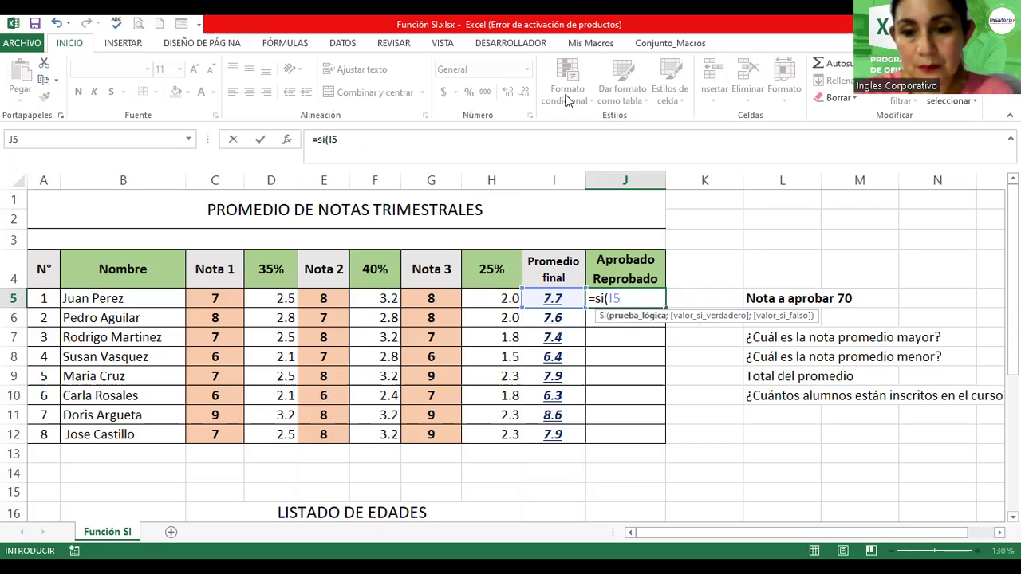
type(">")
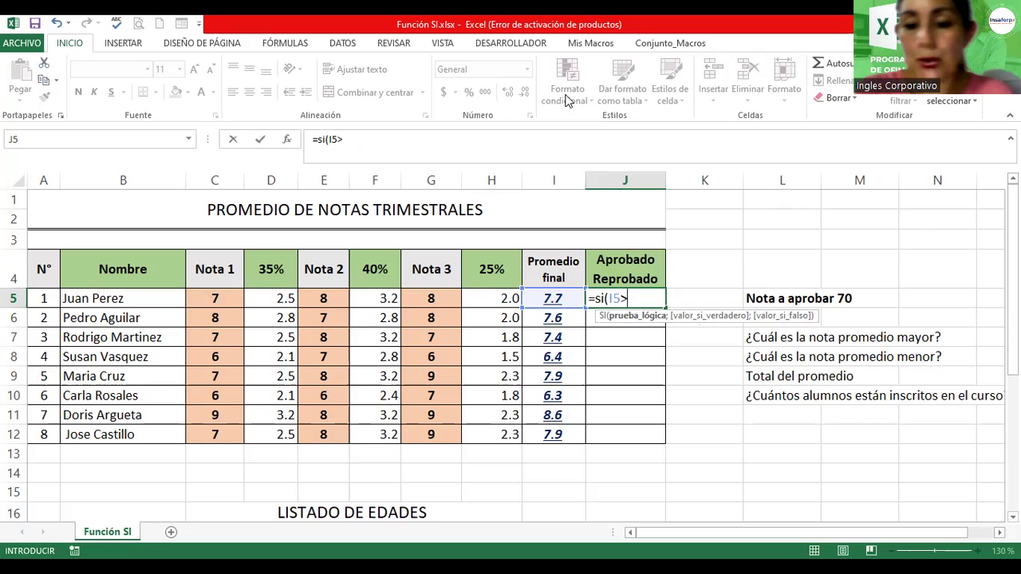
type("=")
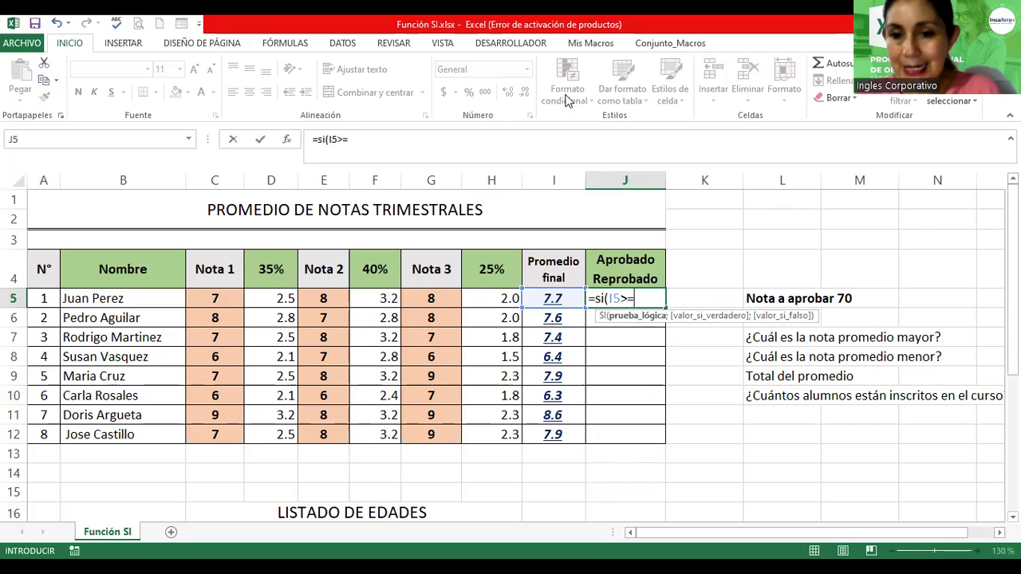
type("70")
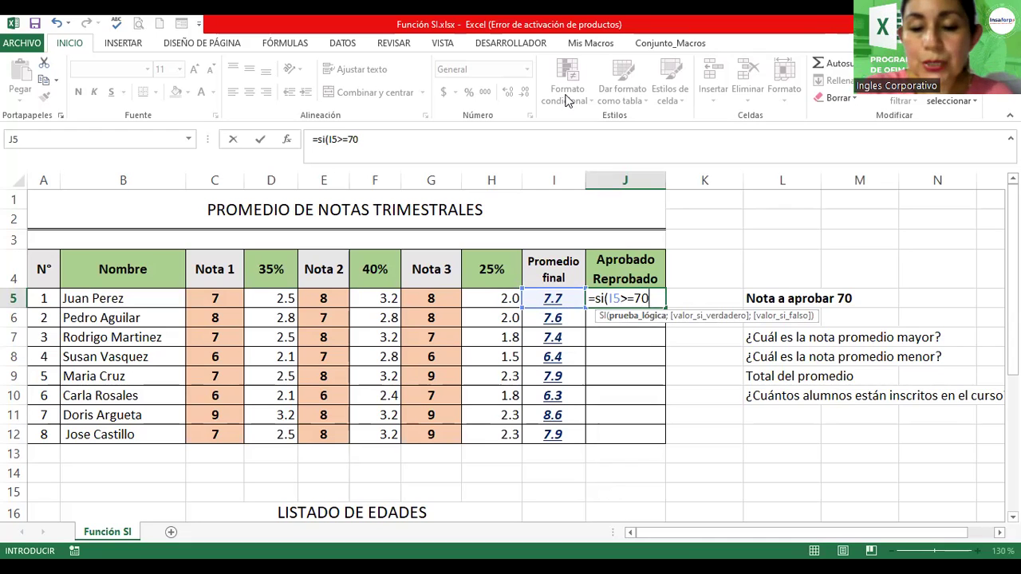
type(";")
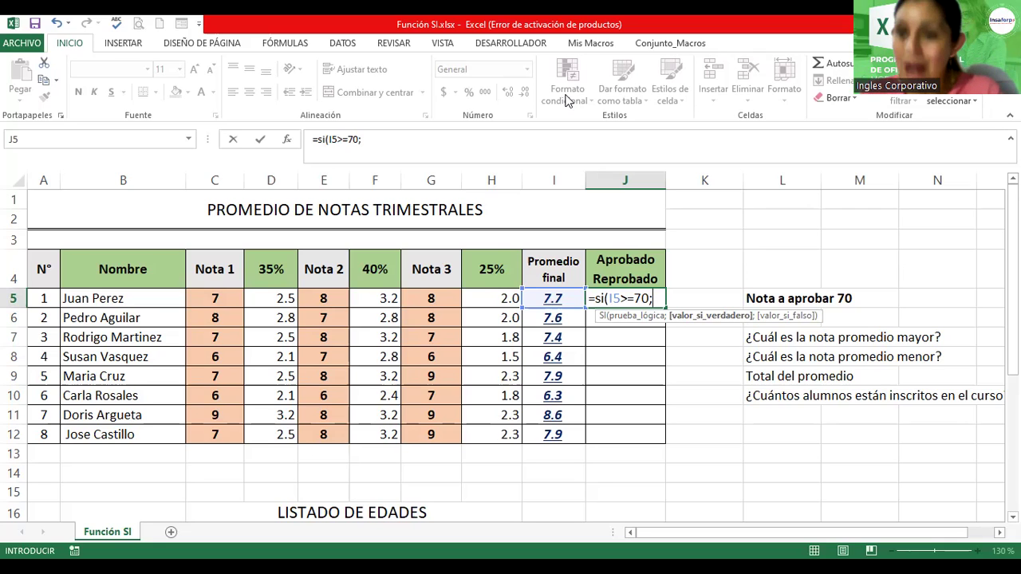
Add "Alumno Aprobado" as the SI formula's value-if-true result
type("\"")
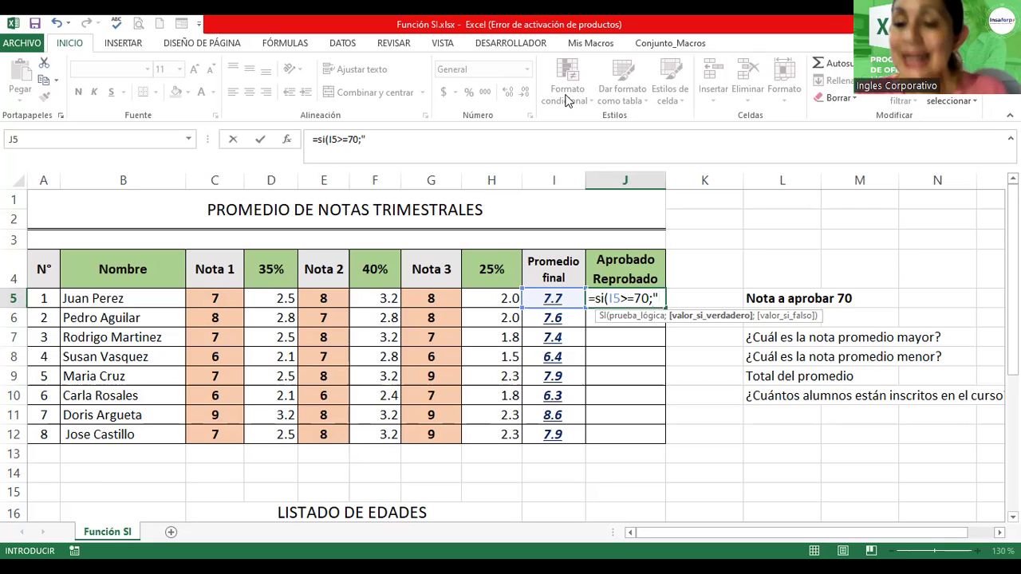
type("Alumno Apr")
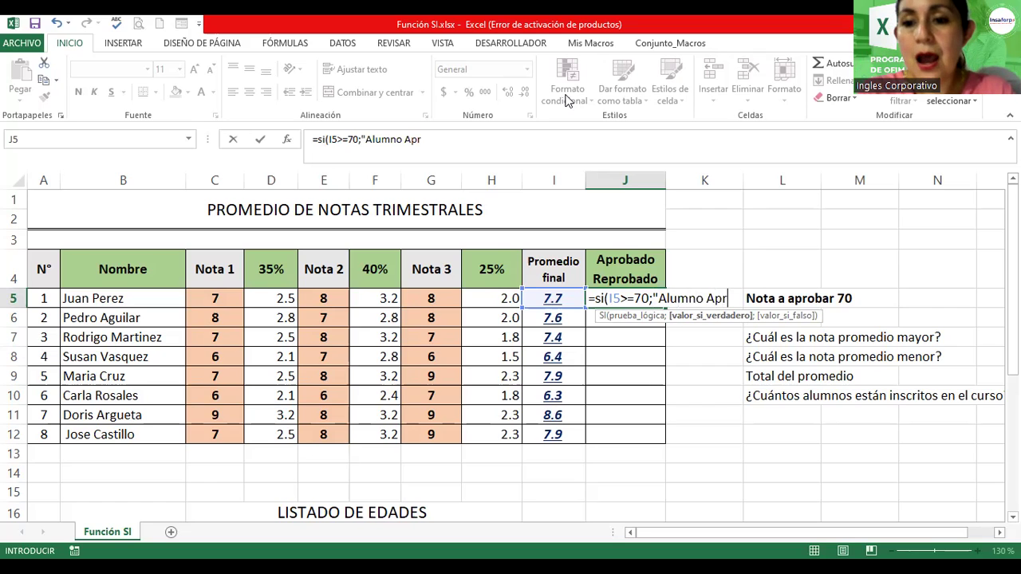
type("obado\"")
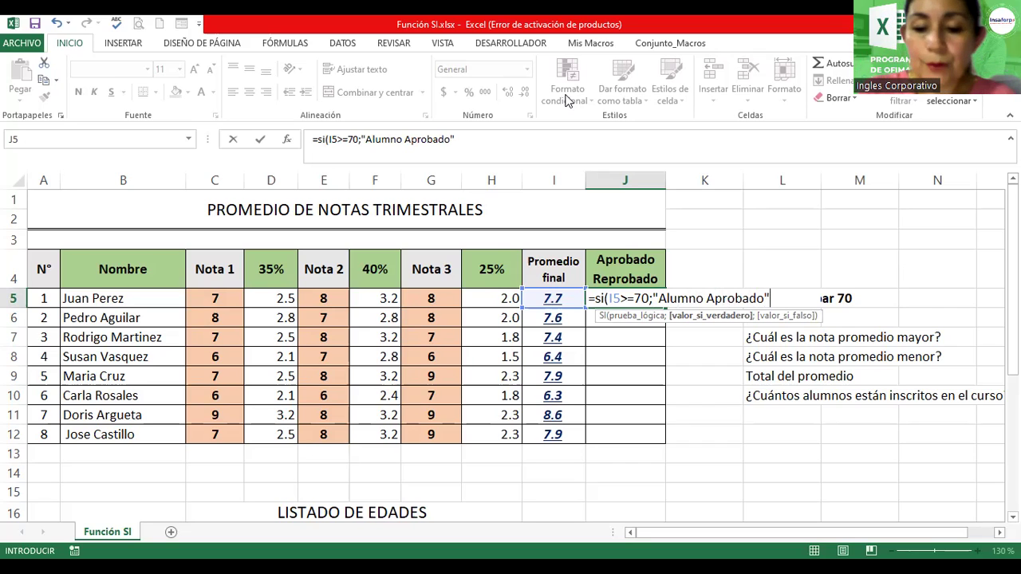
type(";")
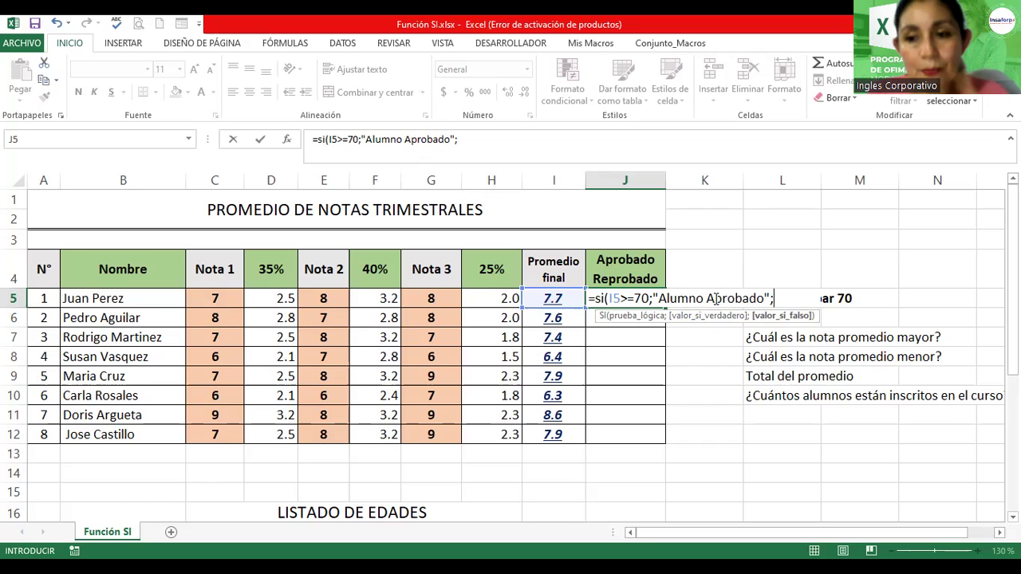
Close the SI formula with "Alumno Reprobado" as the value-if-false result
type("\"")
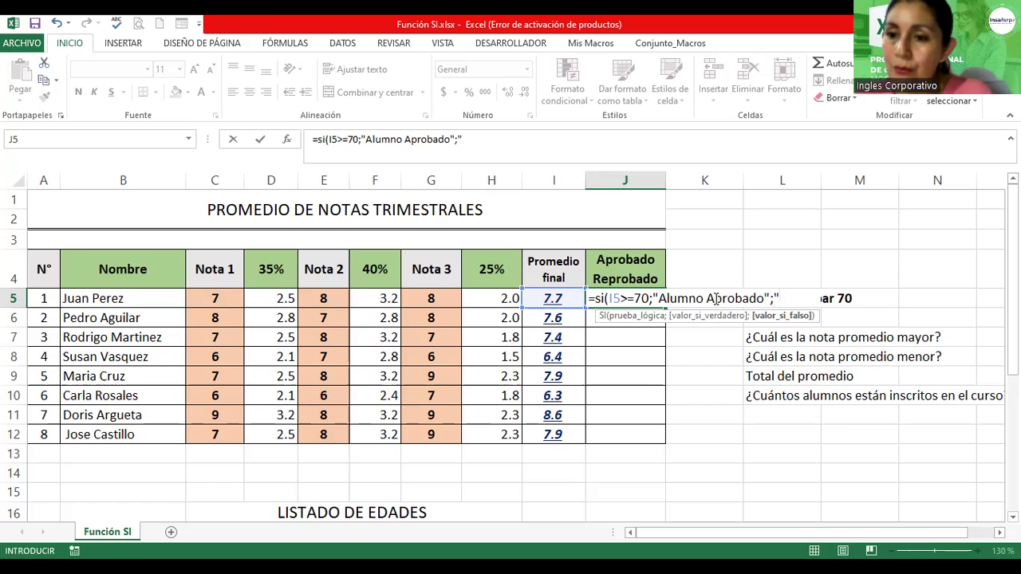
type("Alumno Reprobado\"")
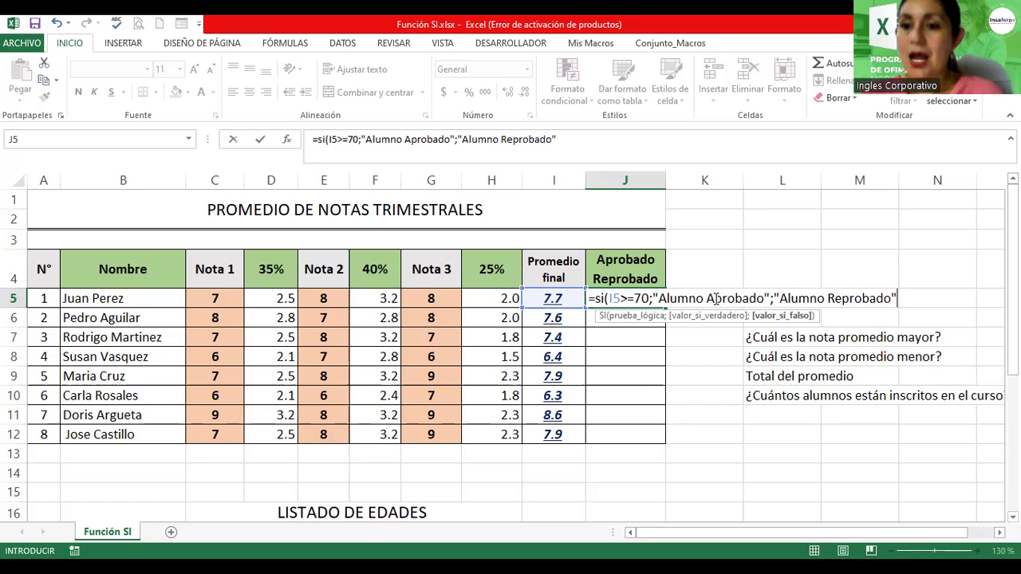
type(")")
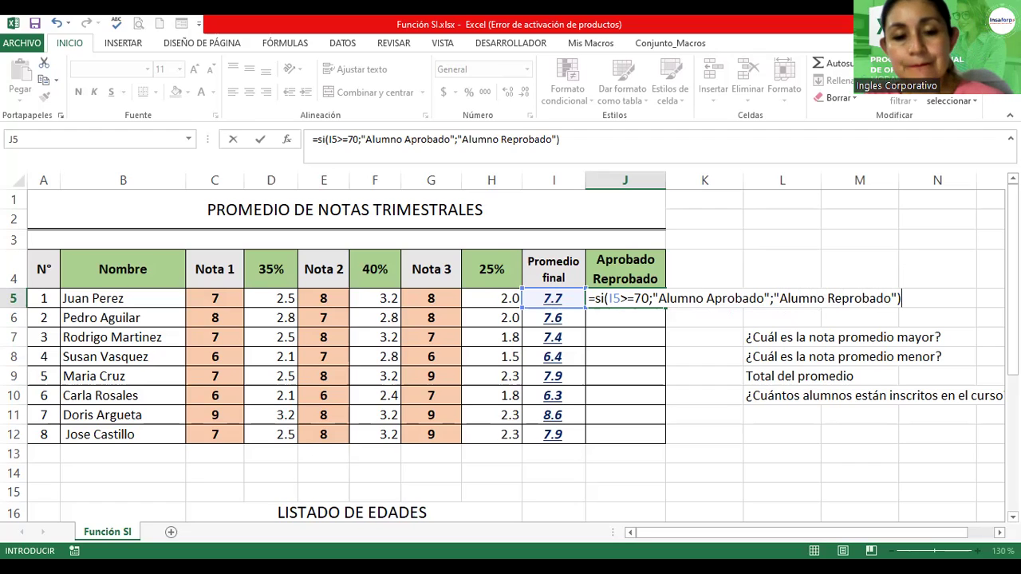
key("alt+Tab")
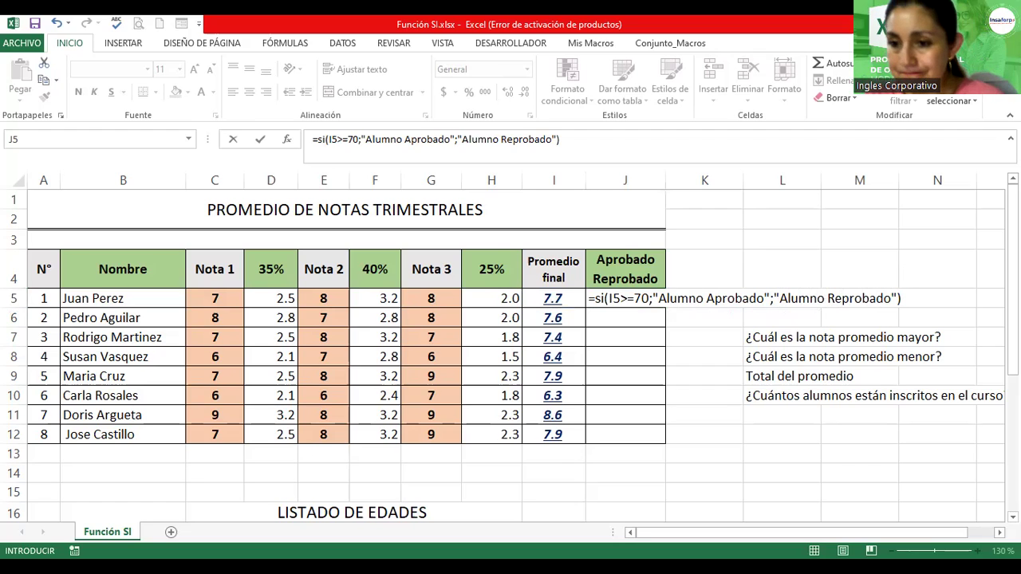
Return to cell J5 to continue editing the SI formula
left_click(913, 298)
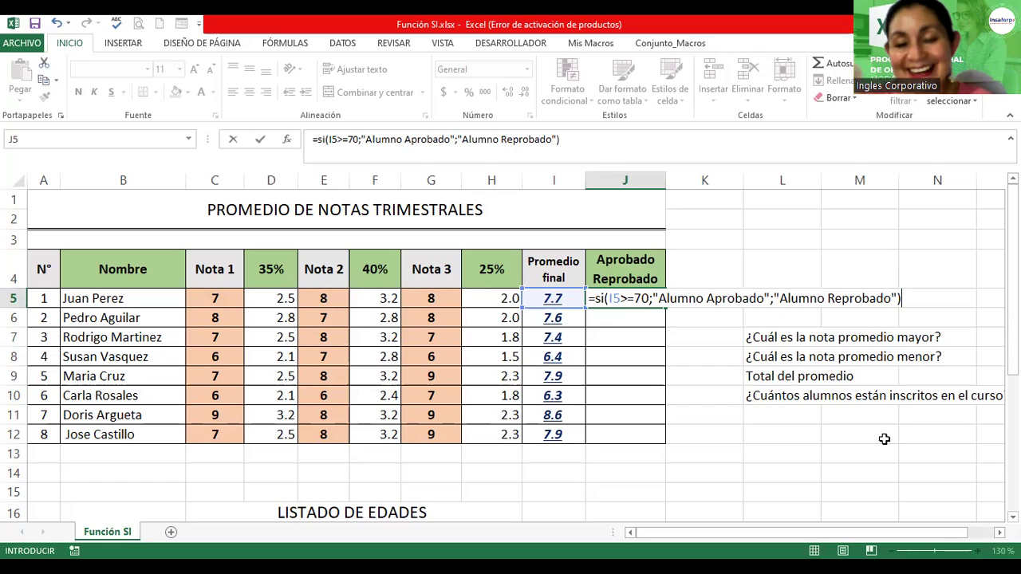
Change J5's pass threshold from 70 to 7 and confirm, so it shows Alumno Aprobado
left_click(648, 300)
key("BackSpace")
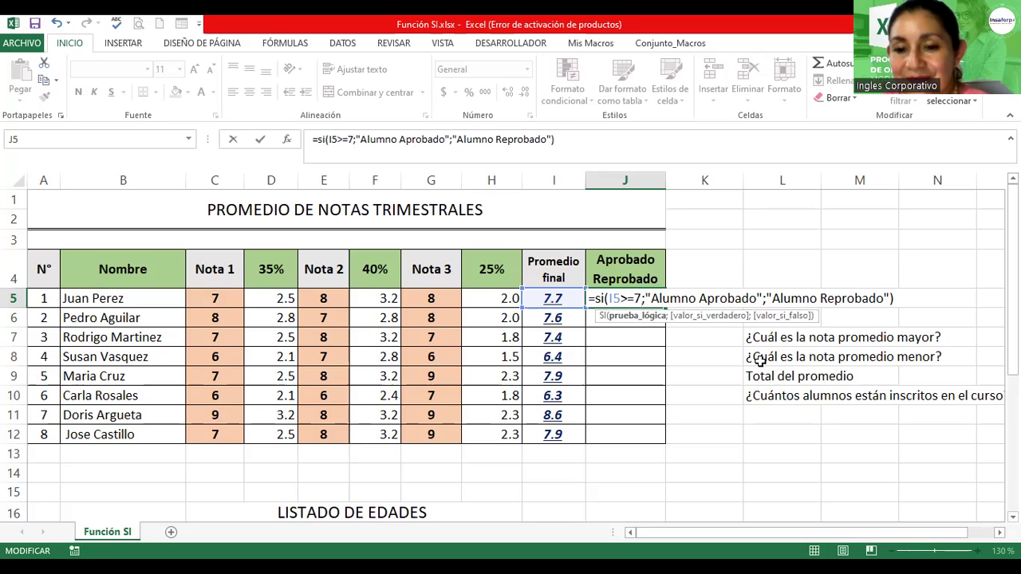
key("Return")
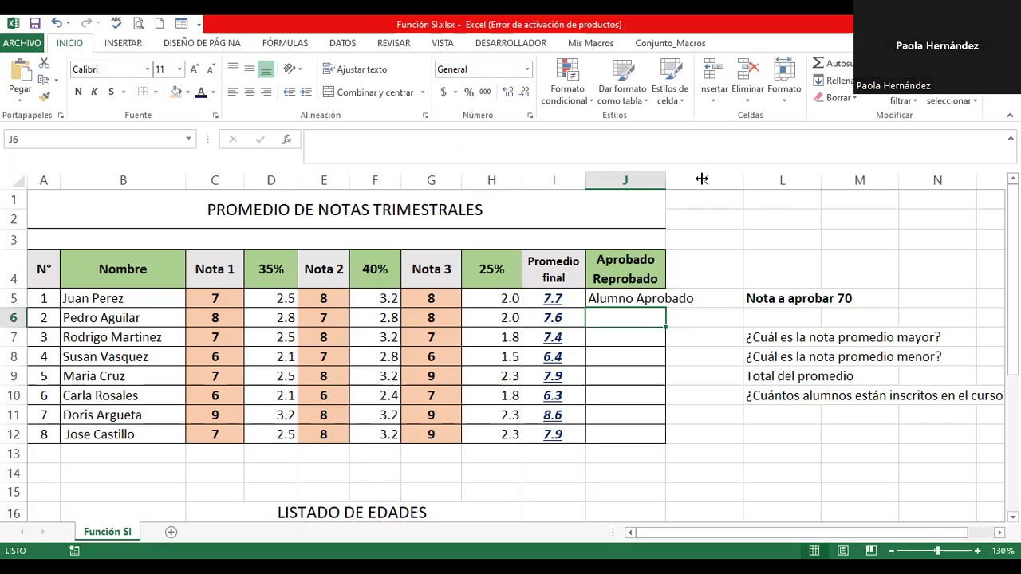
Widen column J to fit the Aprobado/Reprobado results and open J5's formula for editing
left_click_drag(705, 179, 715, 177)
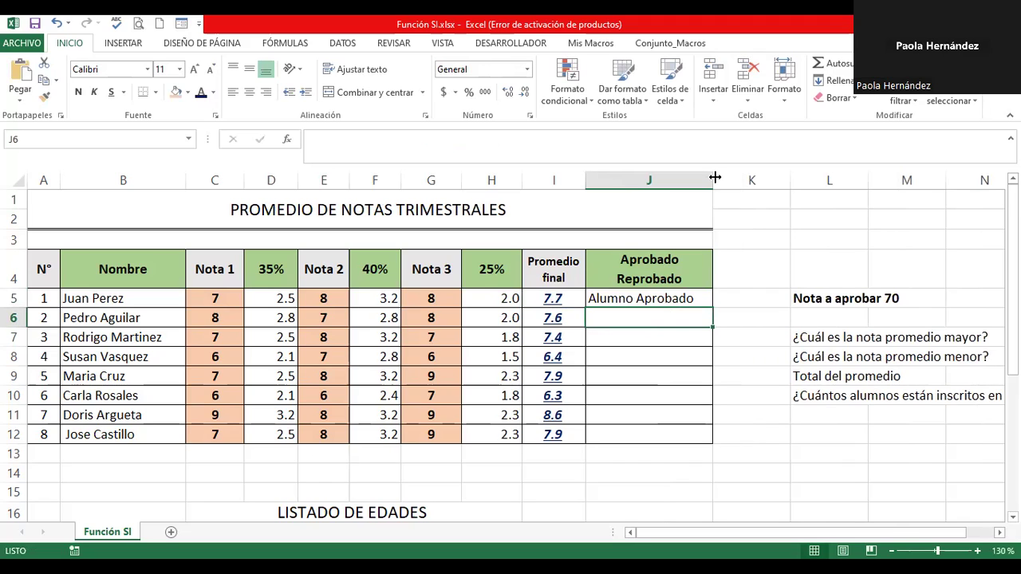
double_click(654, 297)
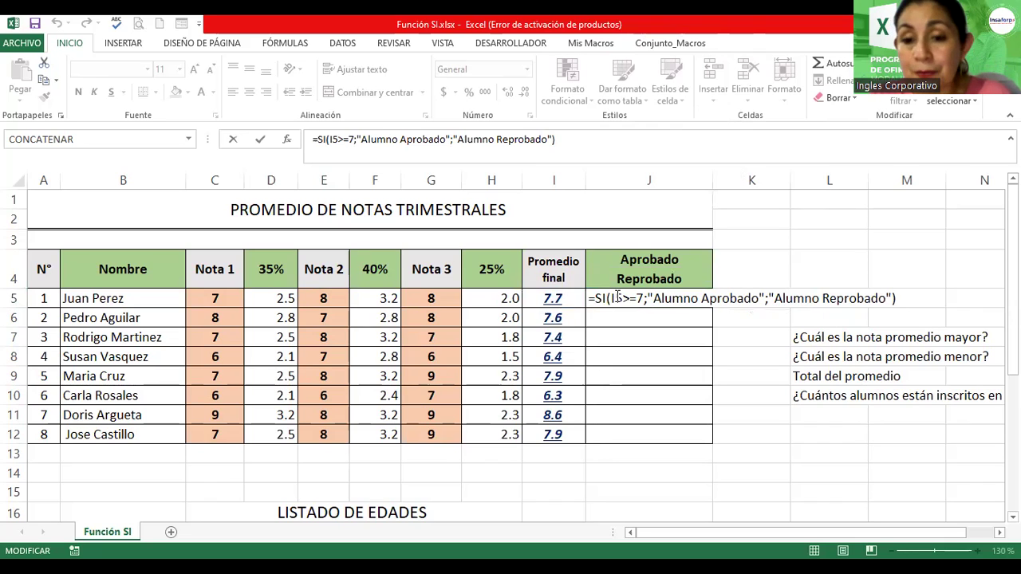
Review J5's SI formula's I5>=7 test and both result texts, leaving it unchanged
left_click(653, 299)
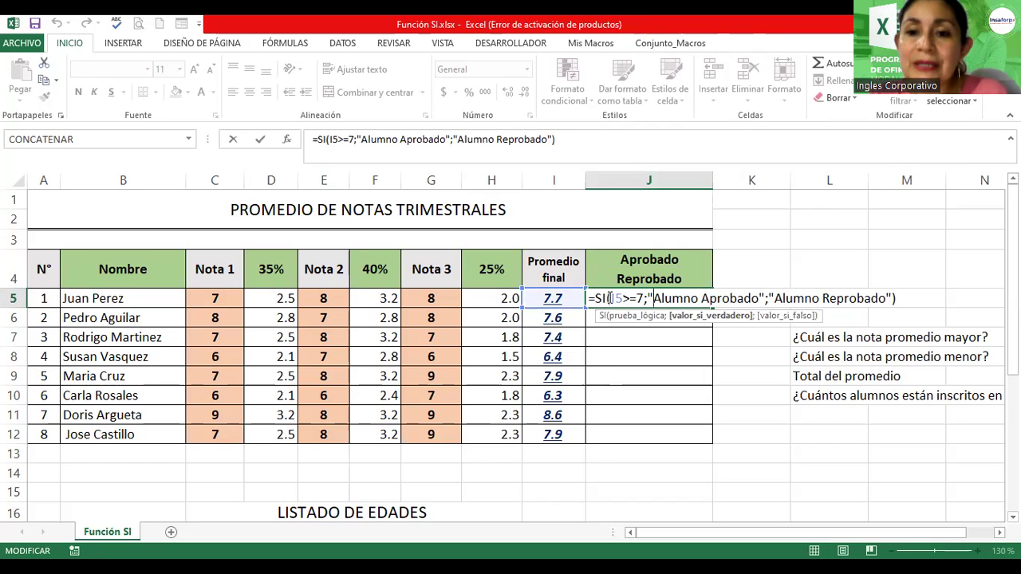
left_click_drag(610, 300, 756, 292)
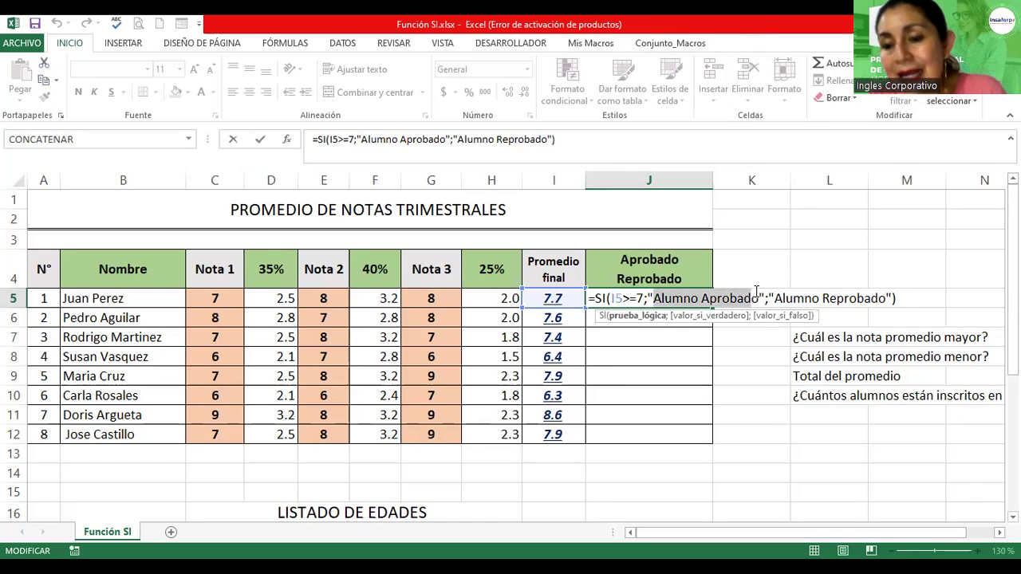
left_click_drag(756, 293, 753, 295)
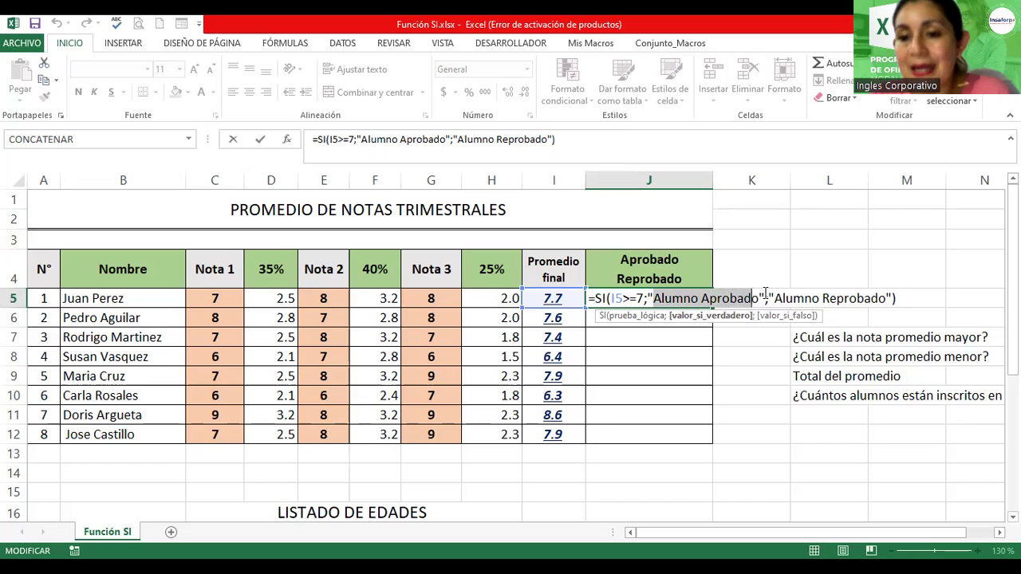
left_click_drag(775, 298, 869, 297)
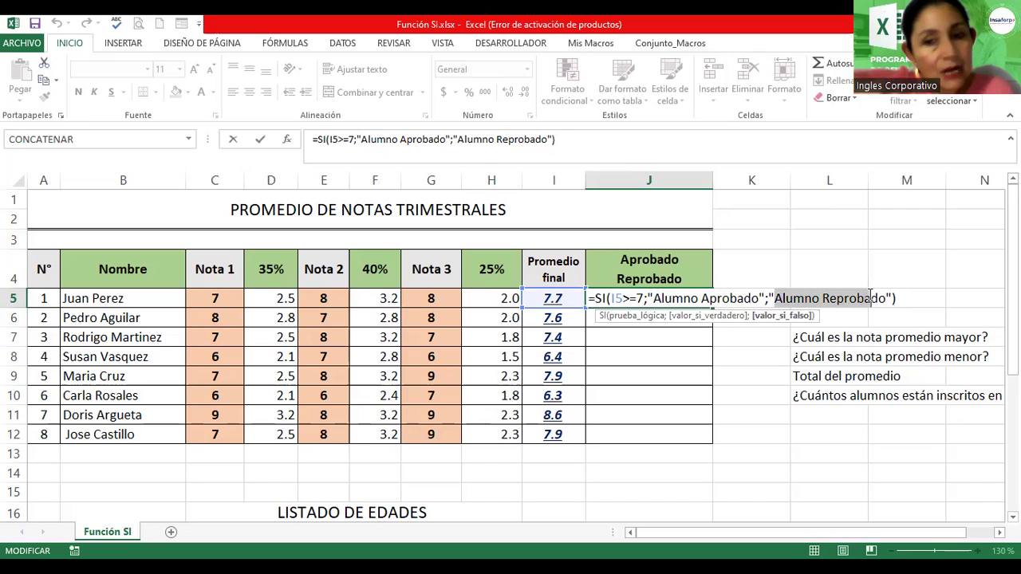
mouse_move(611, 298)
left_mouse_down()
mouse_move(649, 297)
mouse_move(641, 299)
left_mouse_up()
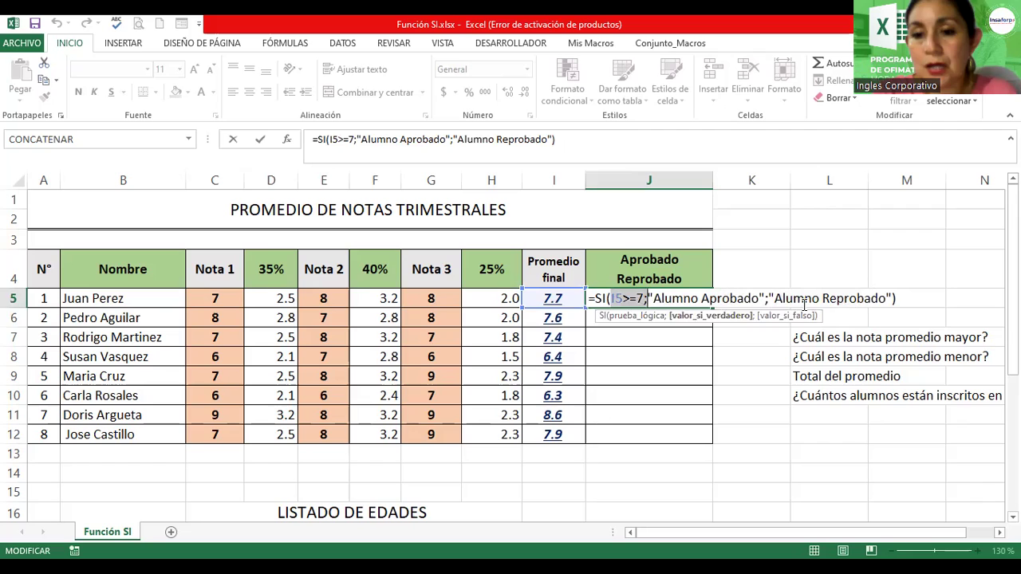
key("Return")
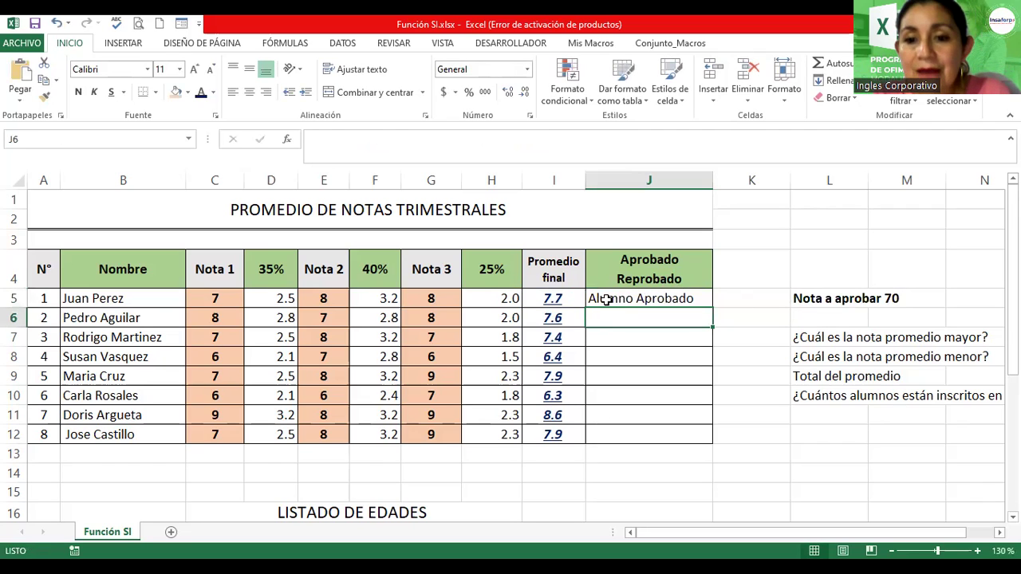
double_click(606, 299)
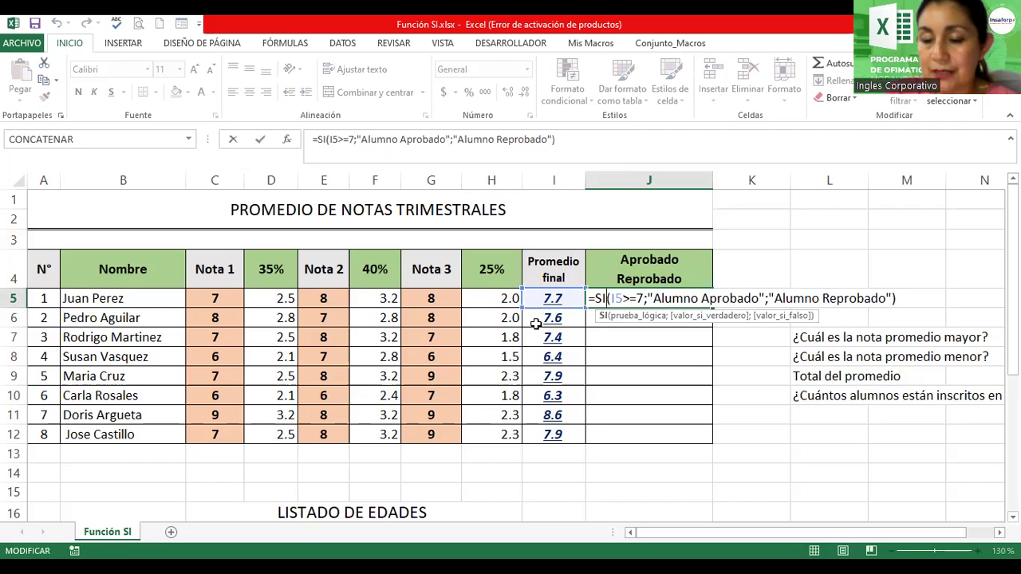
key("Return")
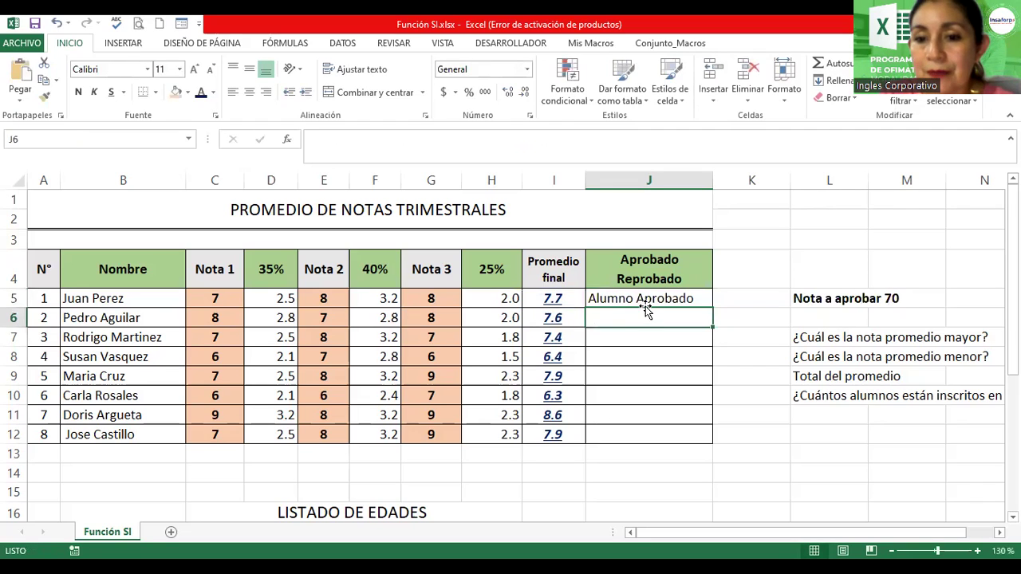
Fill J5's SI formula down into J6, J7 and J8, checking each copied formula
left_click(678, 297)
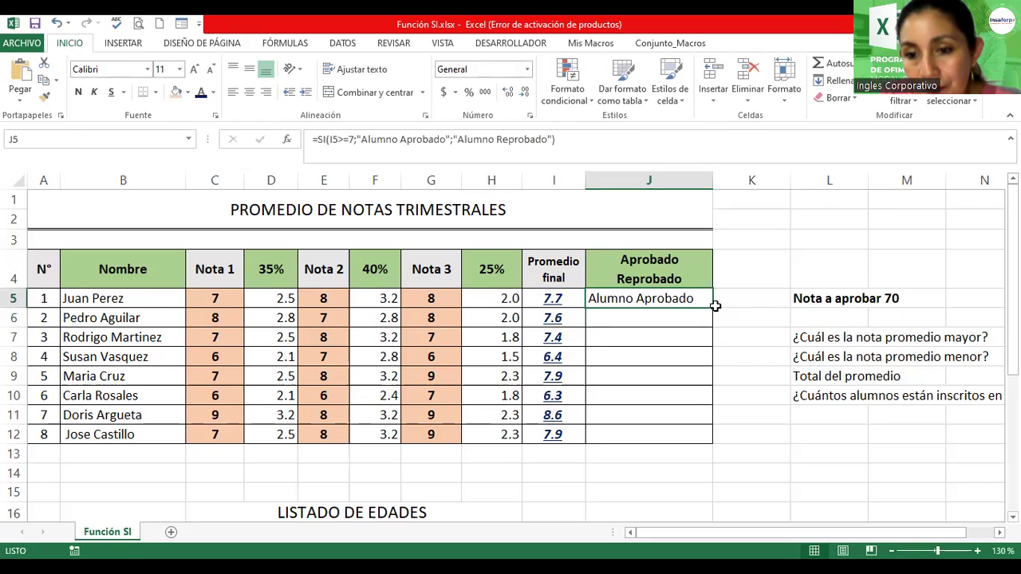
left_click_drag(712, 310, 712, 327)
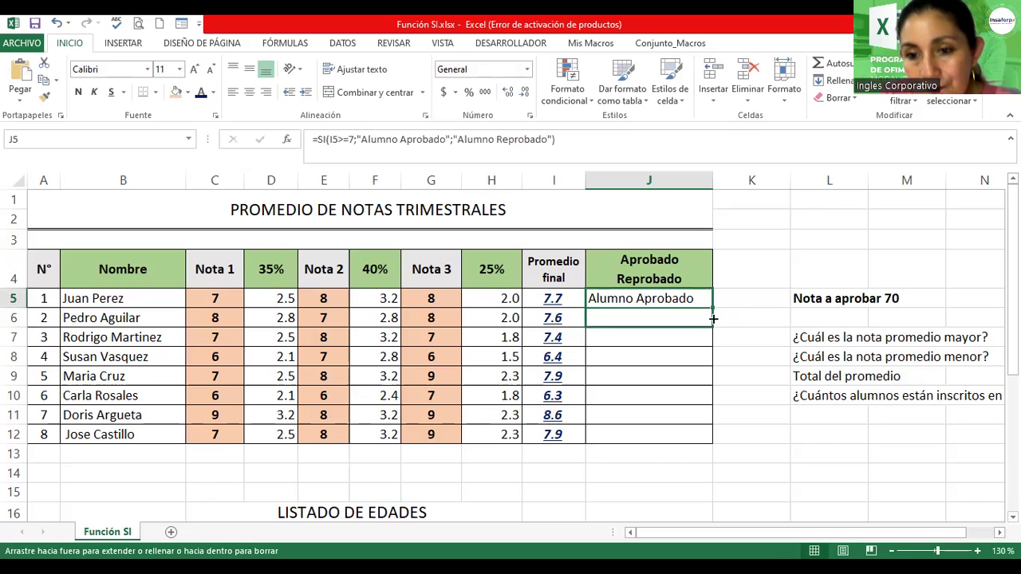
double_click(603, 319)
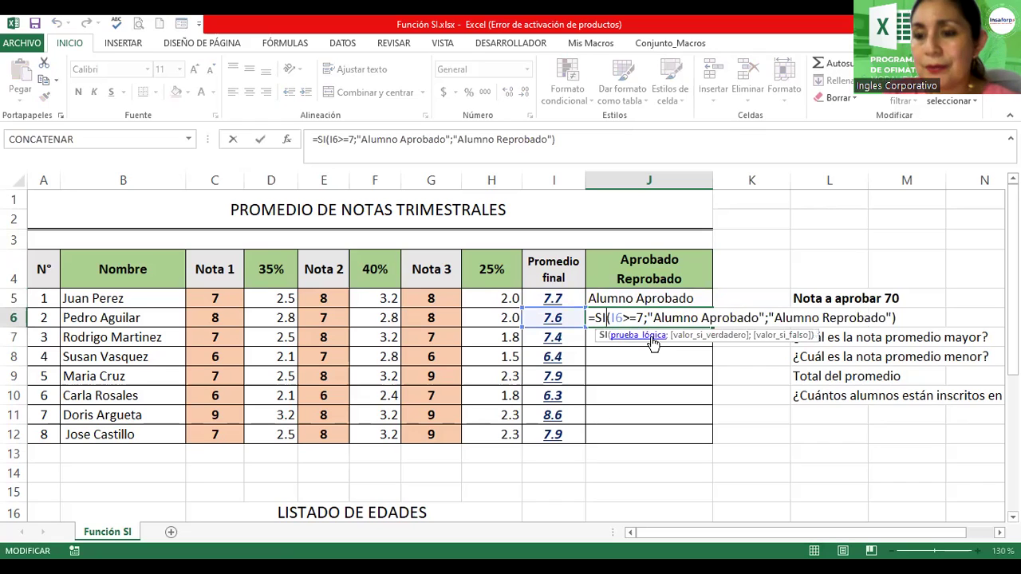
key("Return")
left_click(663, 318)
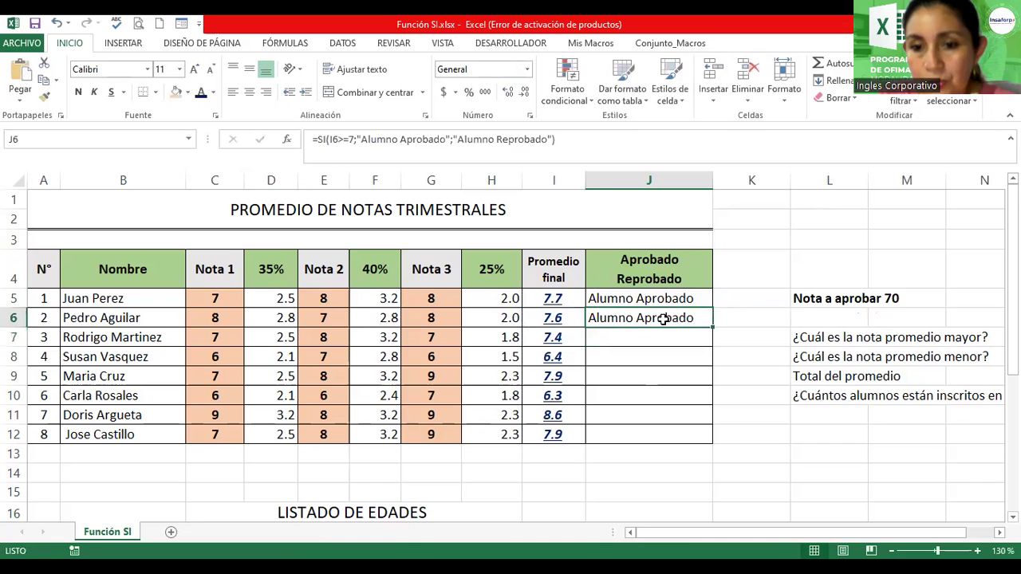
left_click_drag(712, 325, 712, 344)
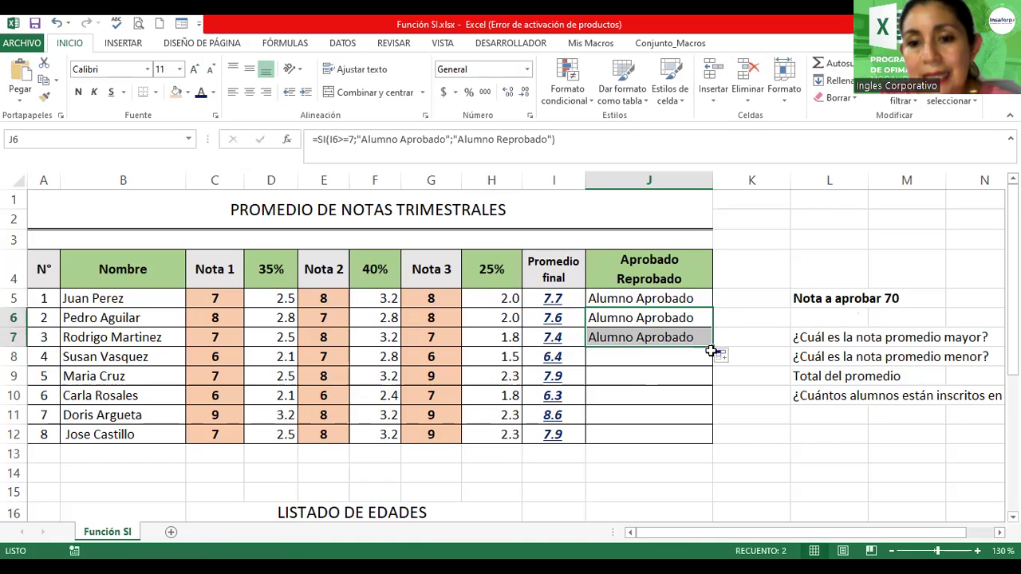
left_click(643, 337)
double_click(643, 337)
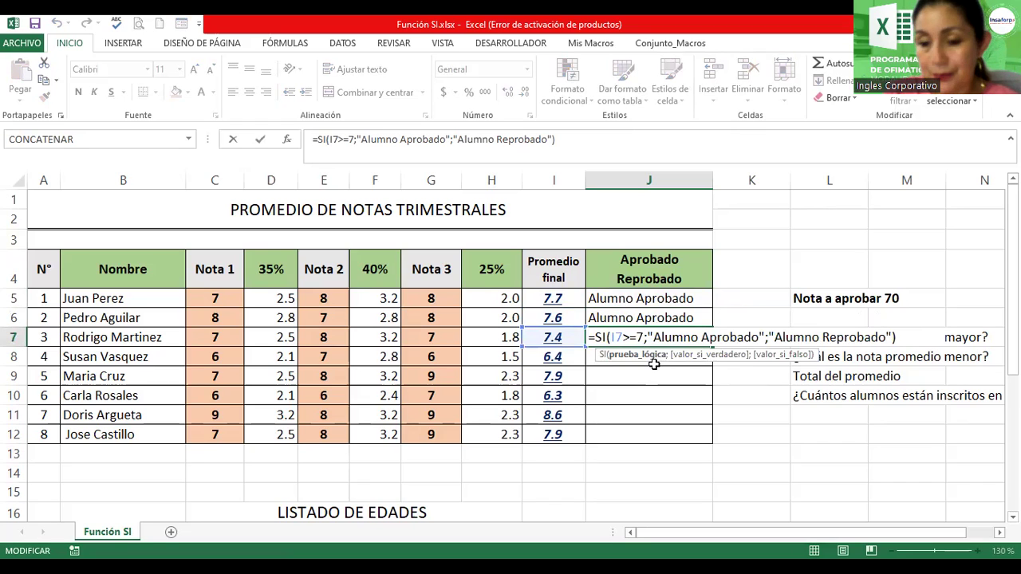
left_click(654, 365)
left_click(663, 337)
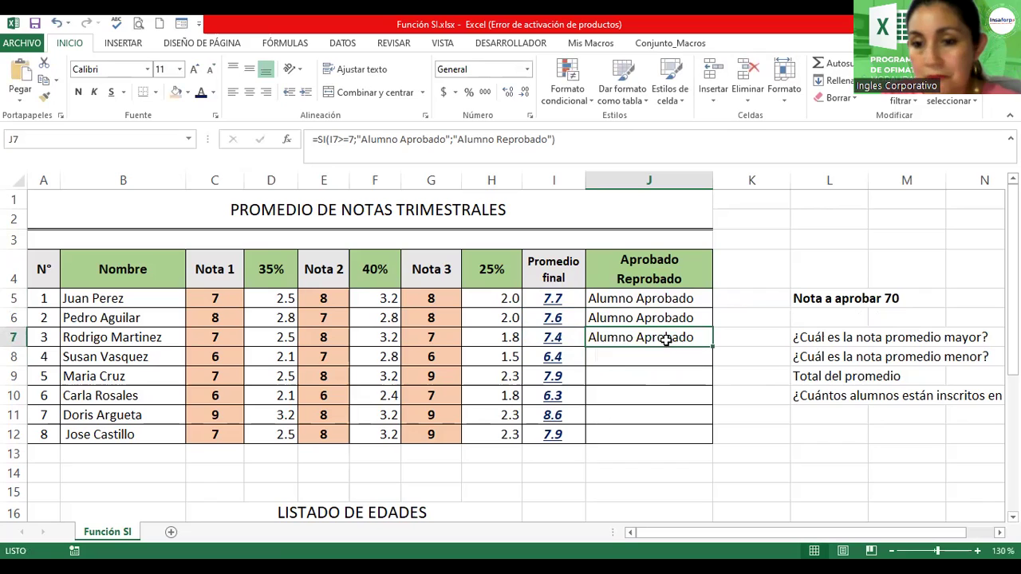
left_click_drag(715, 345, 713, 360)
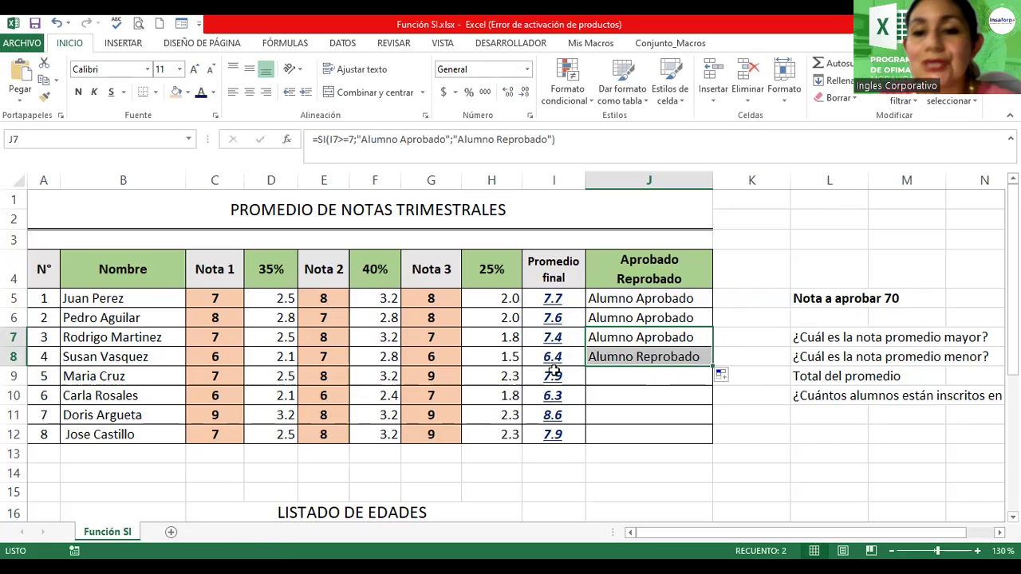
double_click(600, 358)
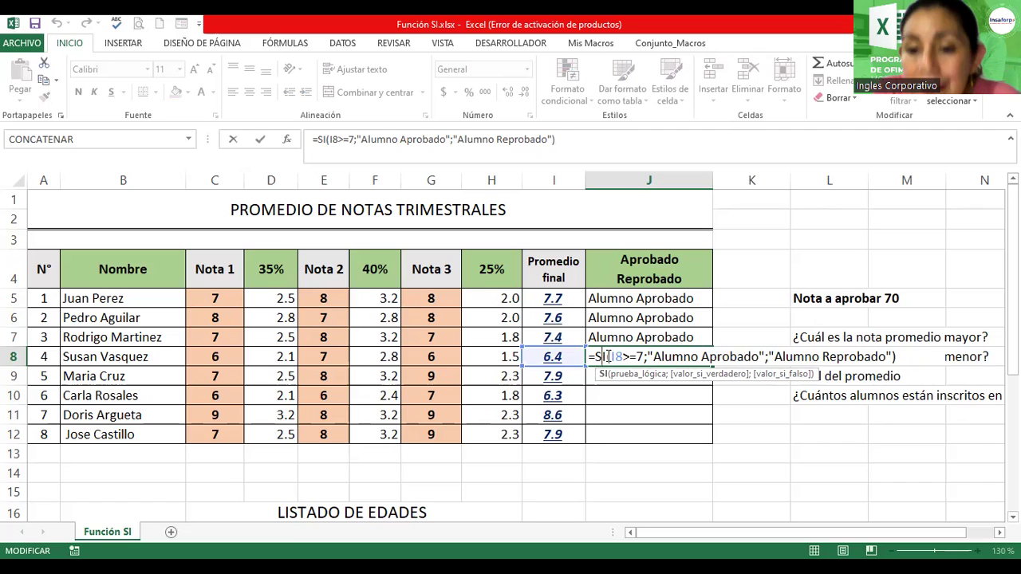
Inspect J8's formula, highlighting the I8>=7 test and the Alumno Aprobado result text
left_click_drag(611, 357, 647, 358)
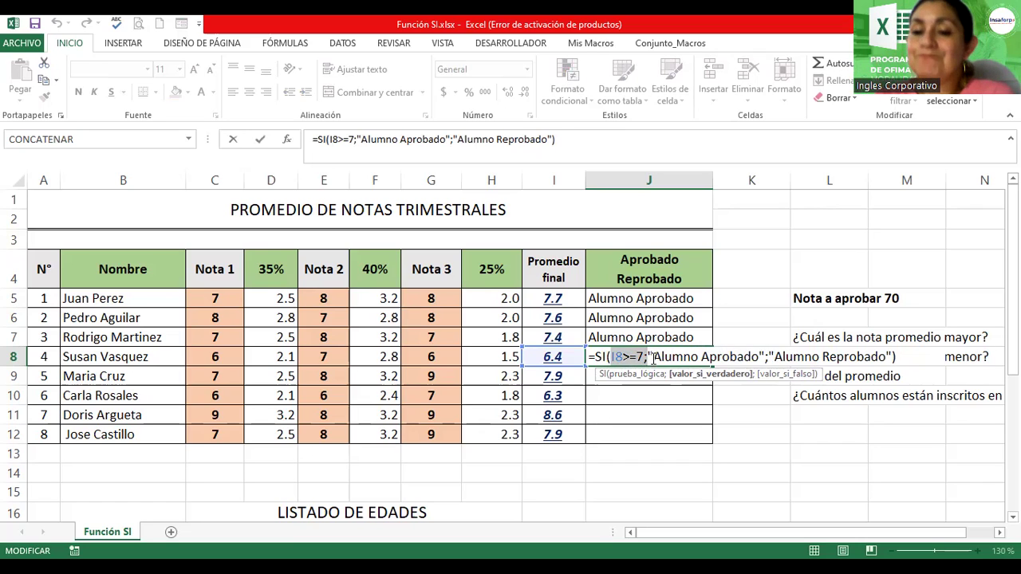
left_click_drag(653, 358, 885, 357)
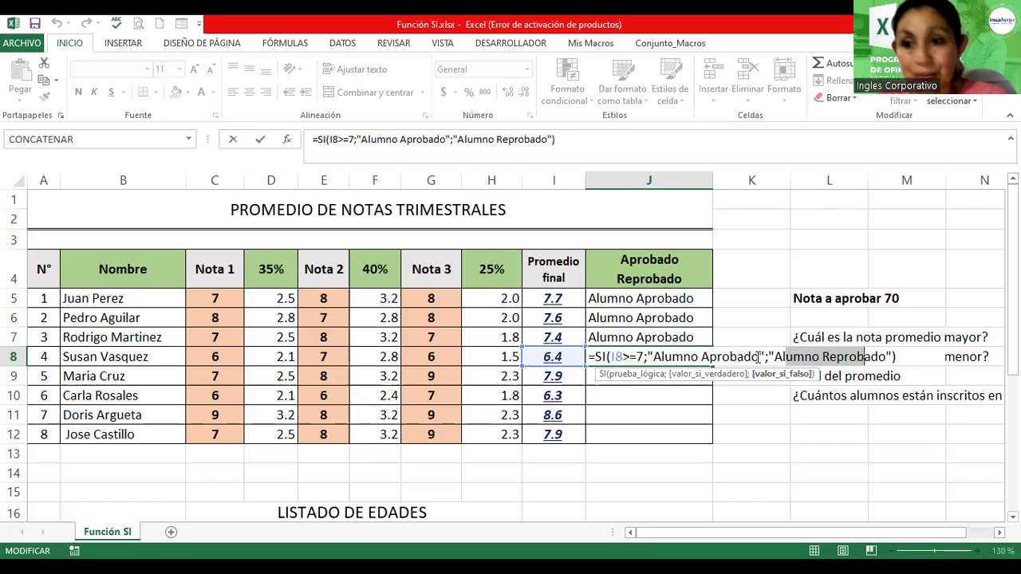
left_click(715, 357)
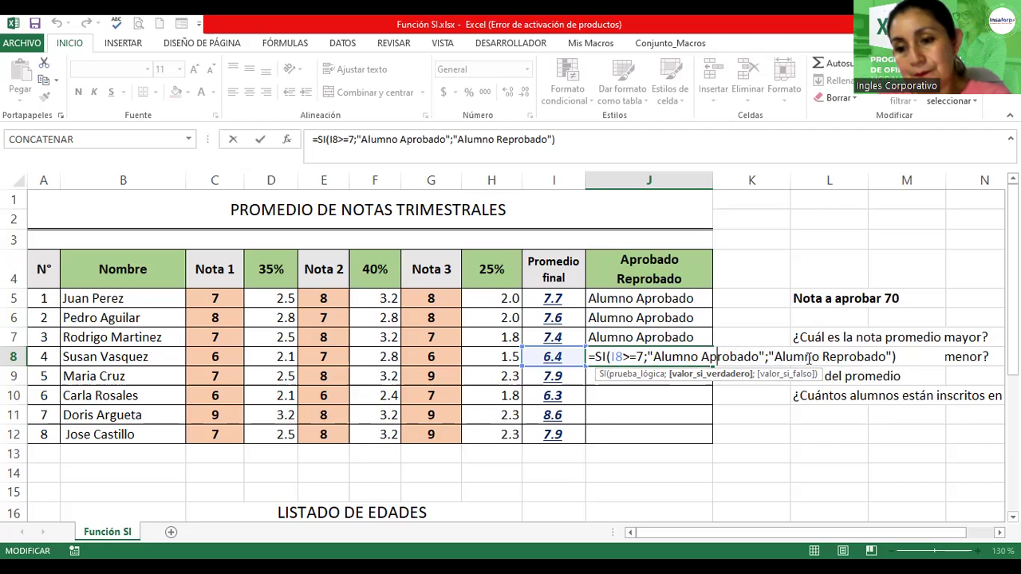
Copy the SI formula down through J12, then scroll right and select P7
key("Return")
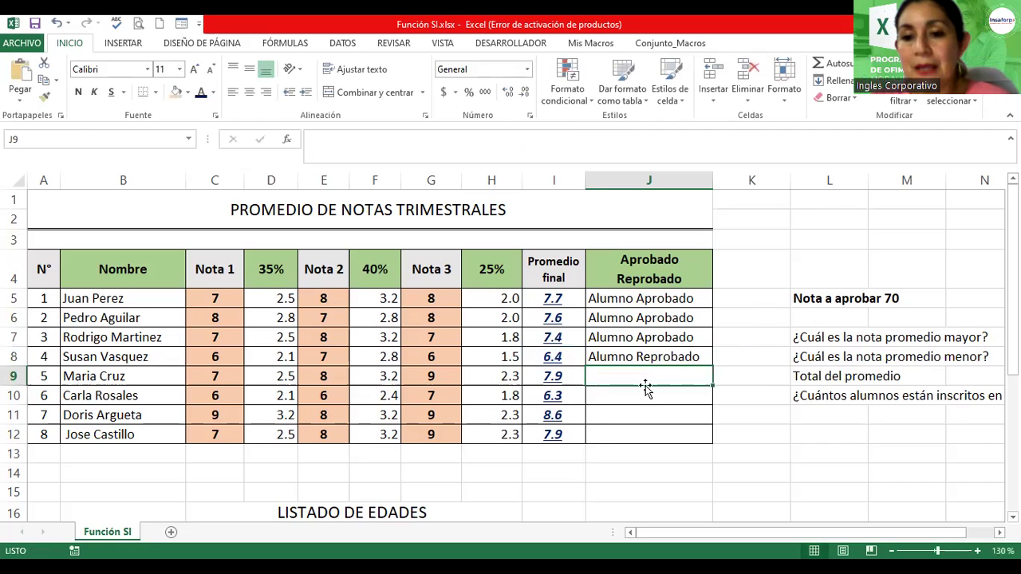
left_click(660, 355)
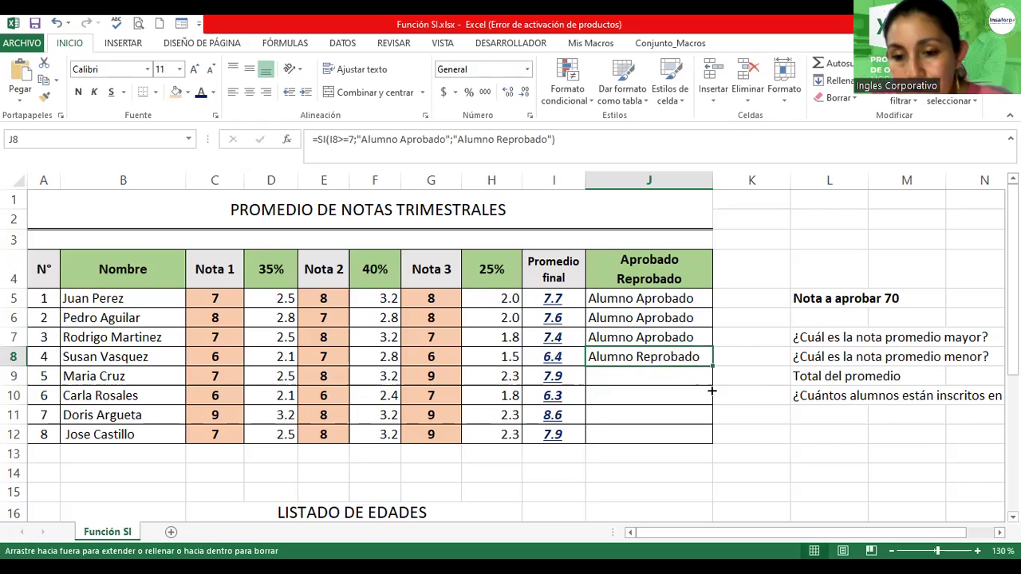
left_click_drag(712, 390, 713, 442)
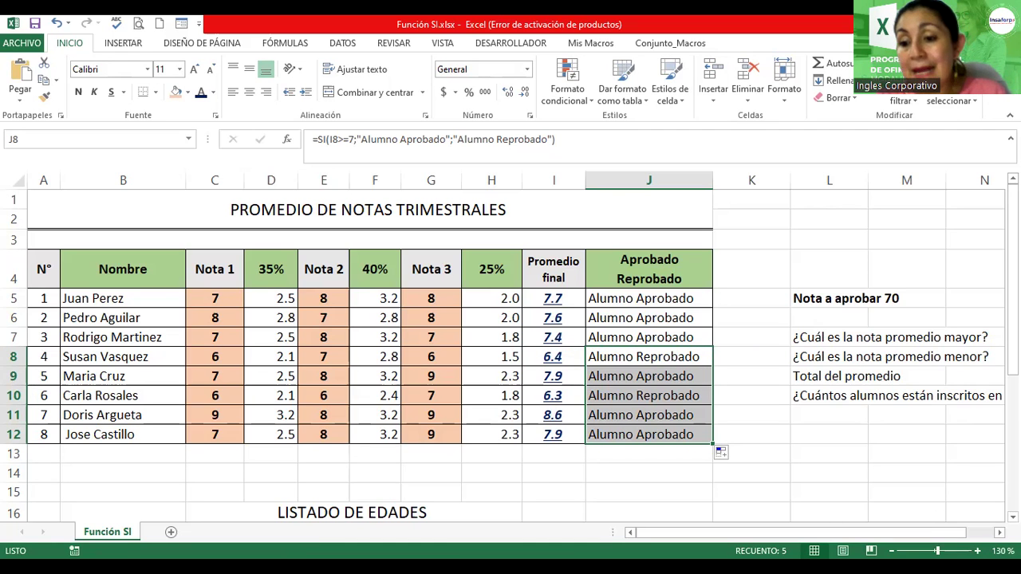
scroll(925, 402, "right", 3)
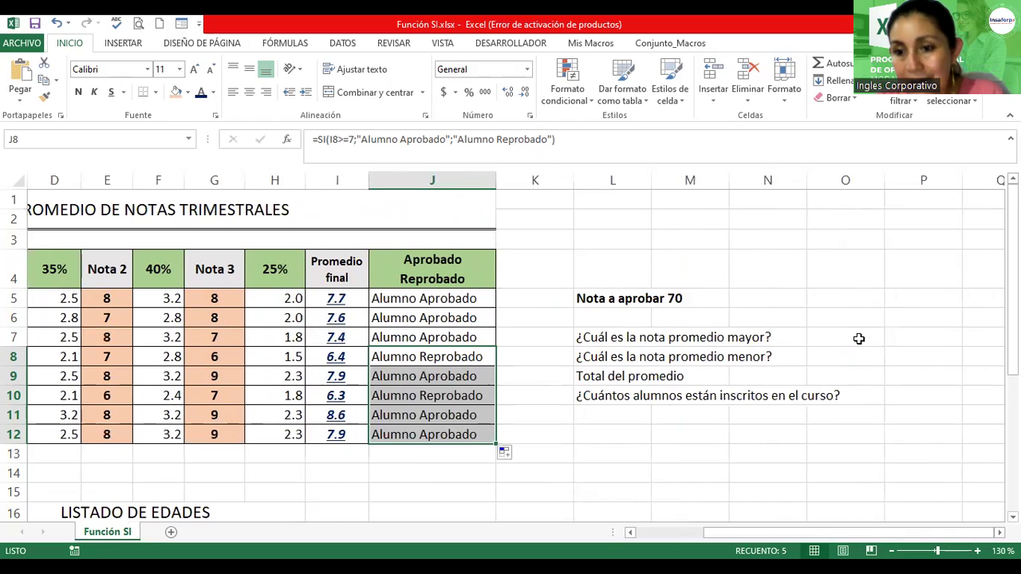
left_click(894, 335)
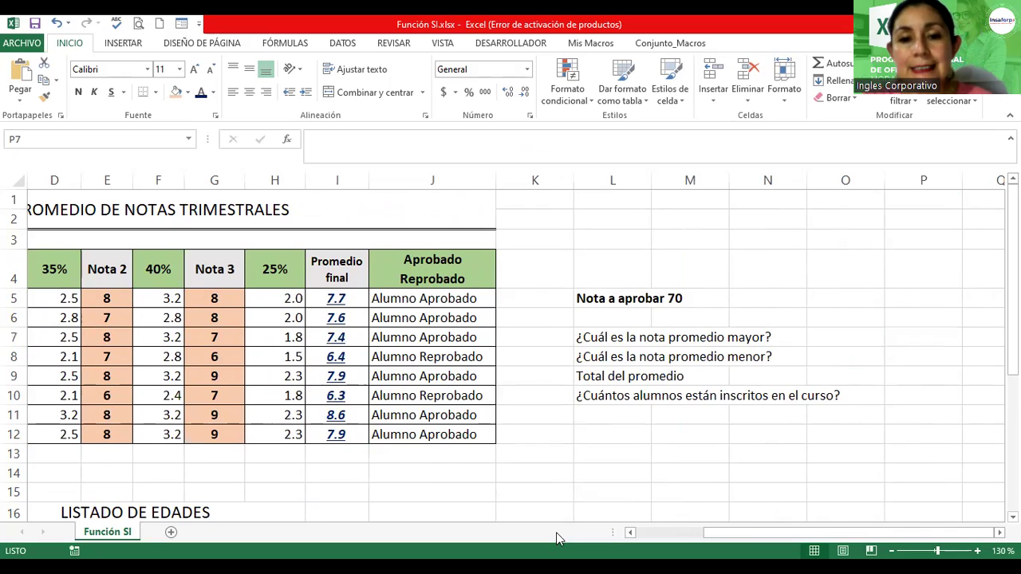
left_click(915, 337)
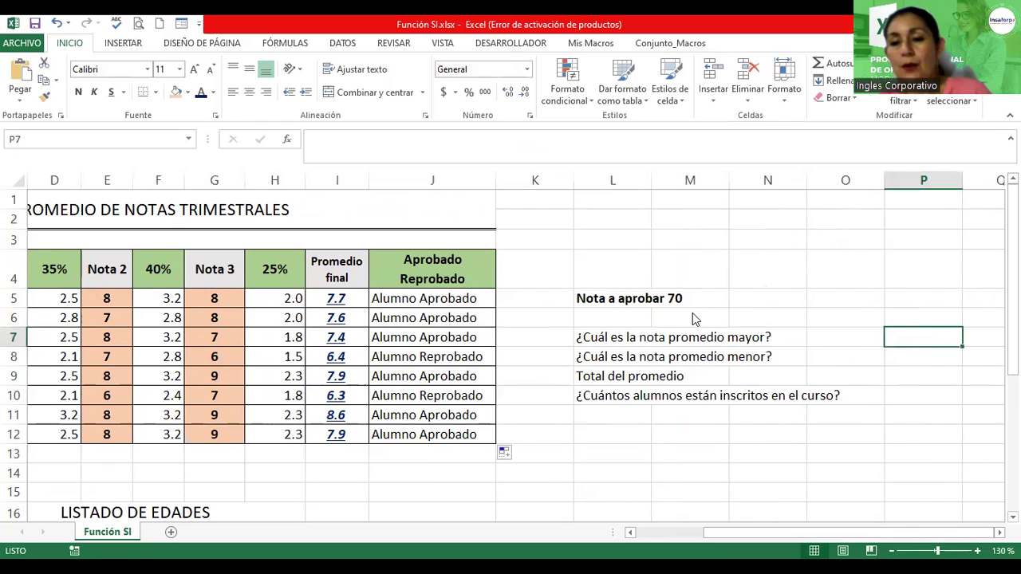
left_click(909, 336)
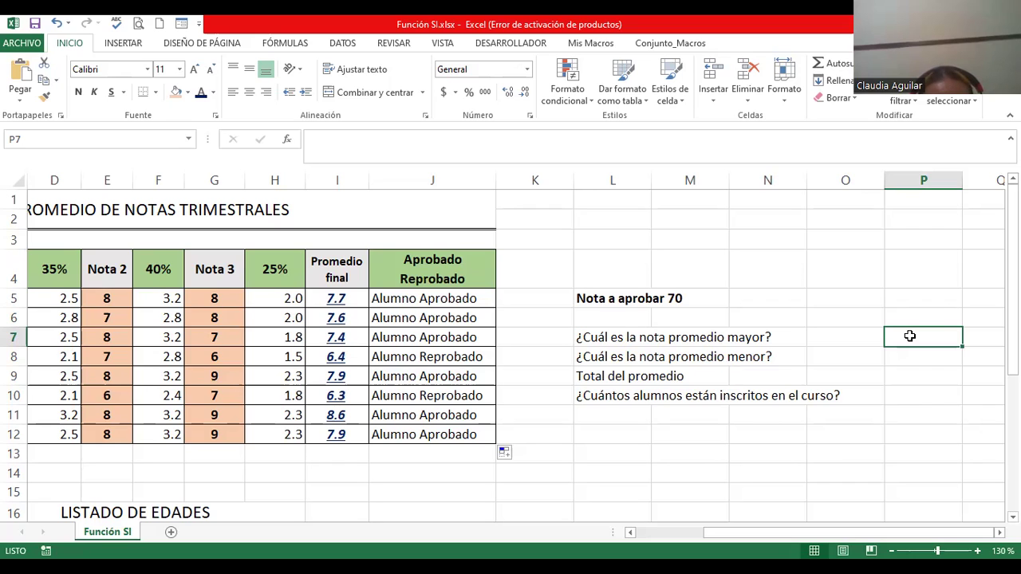
Enter =MAX(I5:I12) in P7 to show the highest final average, 8.6
type("=")
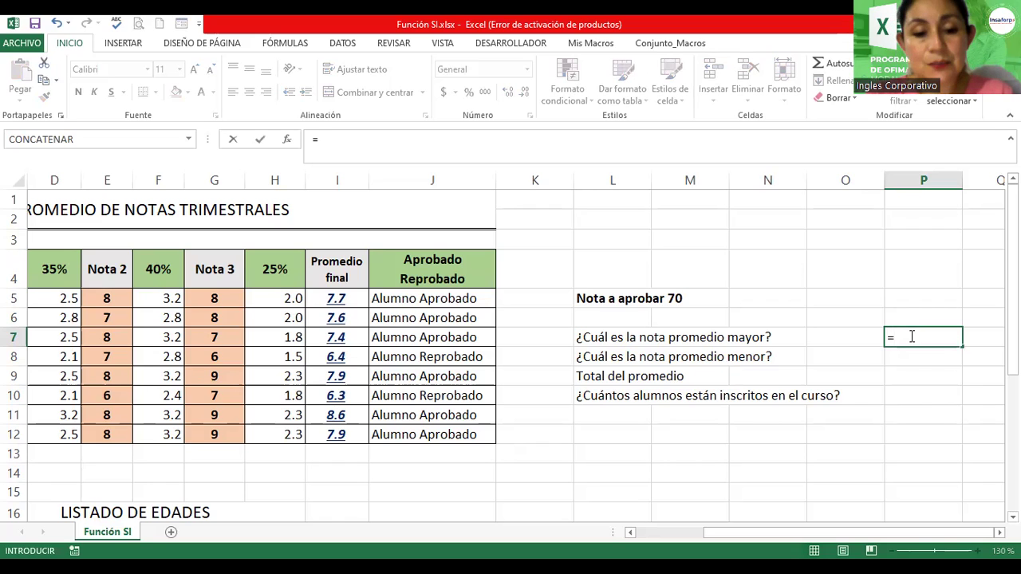
type("max(")
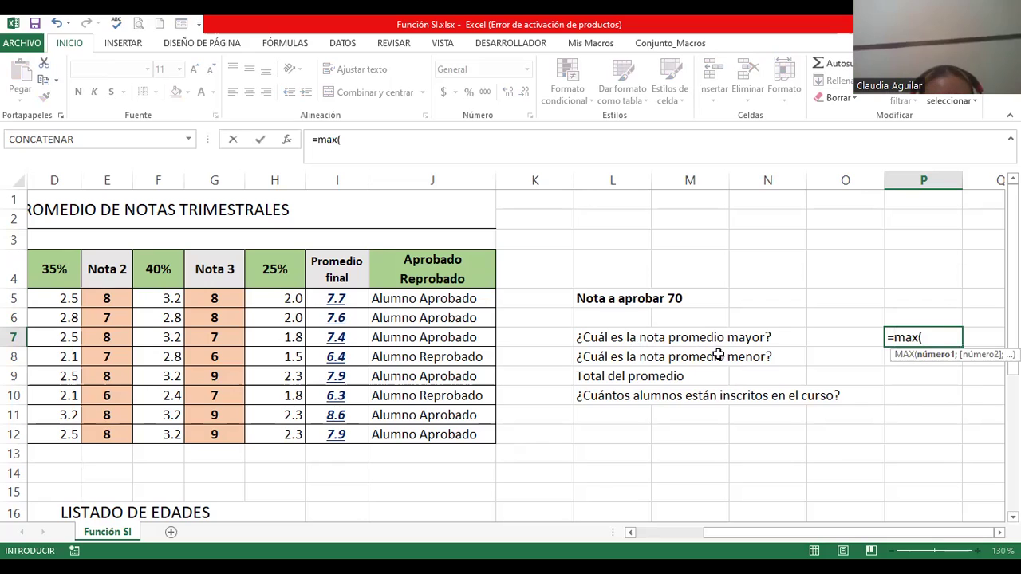
left_click(380, 299)
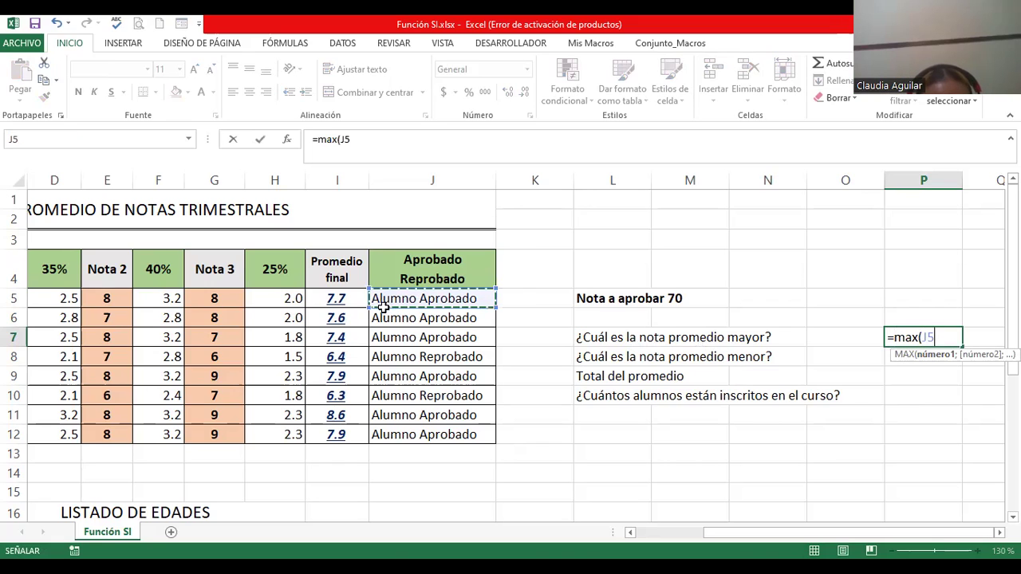
left_click_drag(391, 417, 375, 299)
left_click(336, 299)
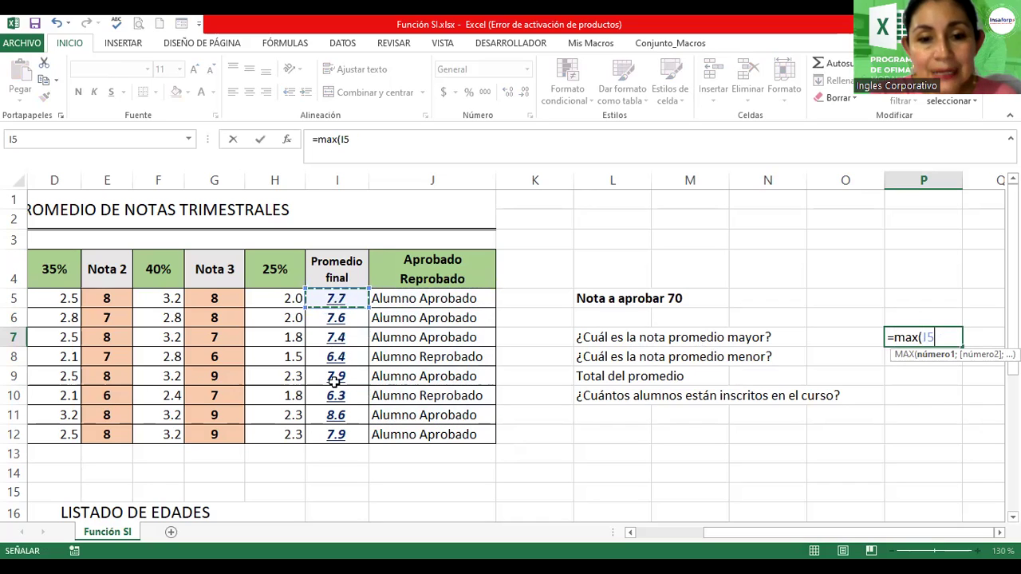
left_click_drag(336, 423, 336, 435)
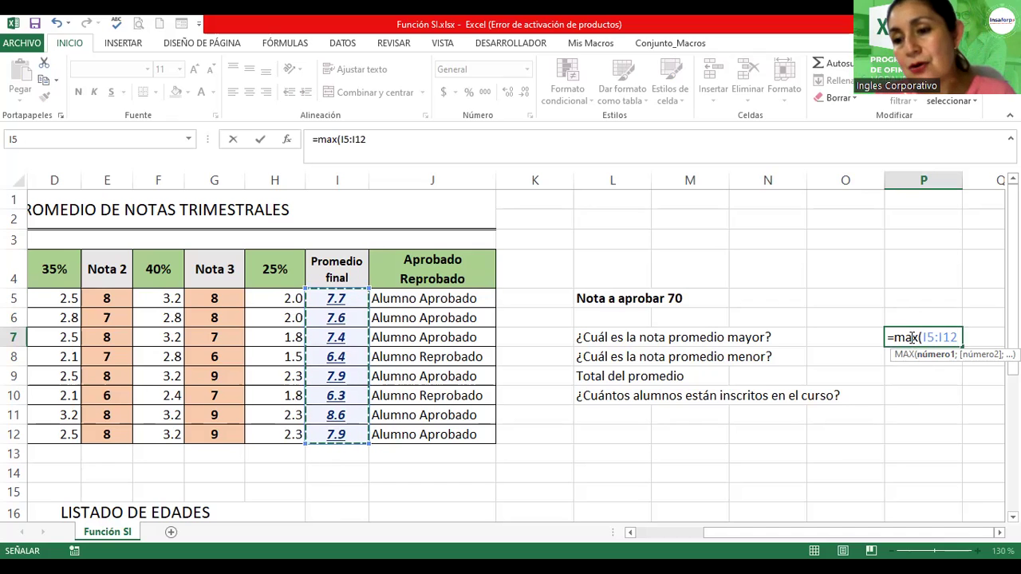
type(")")
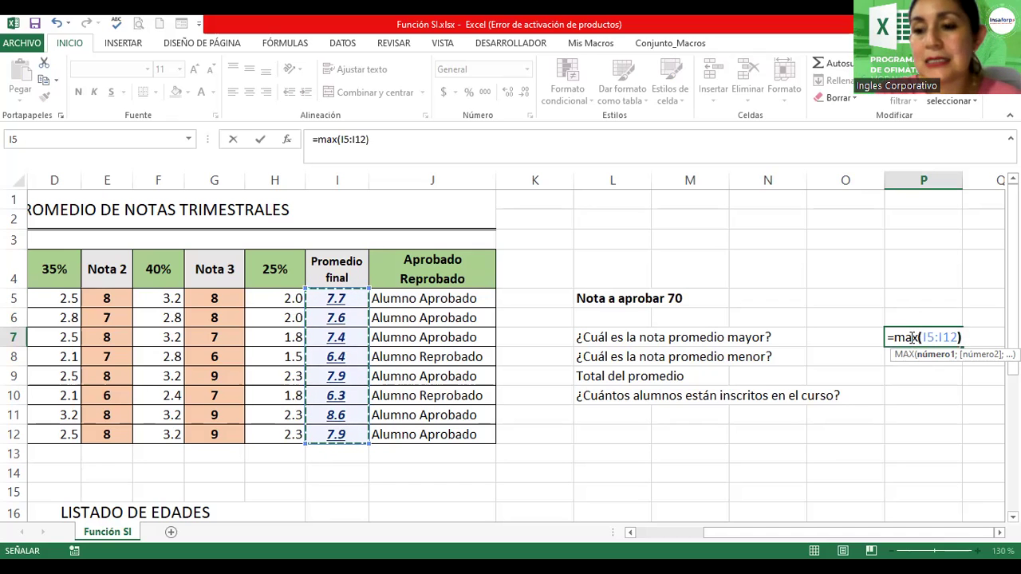
key("Return")
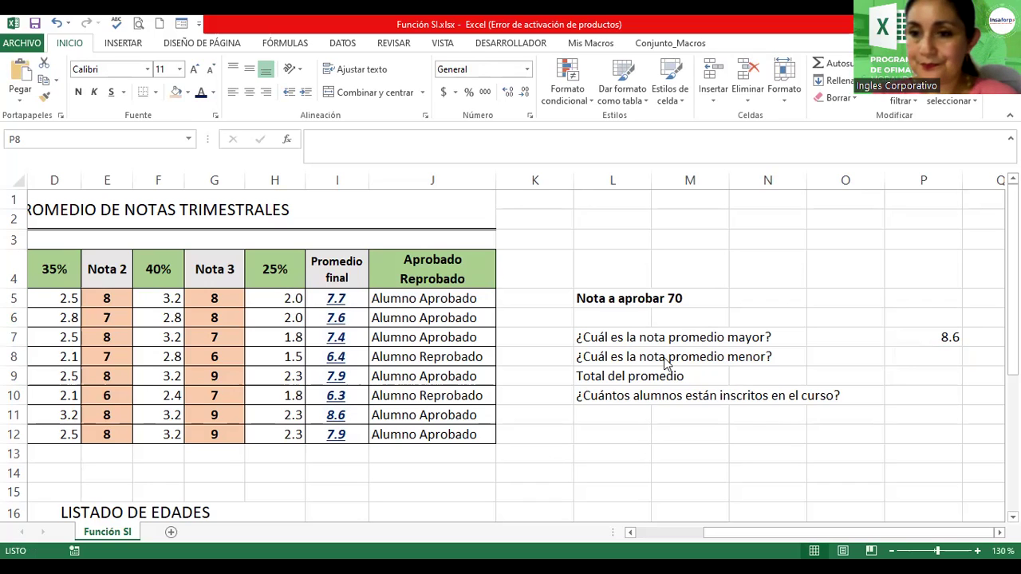
Enter =MIN(I5:I12) in P8 showing 6.3, then start a formula in P9
left_click(923, 357)
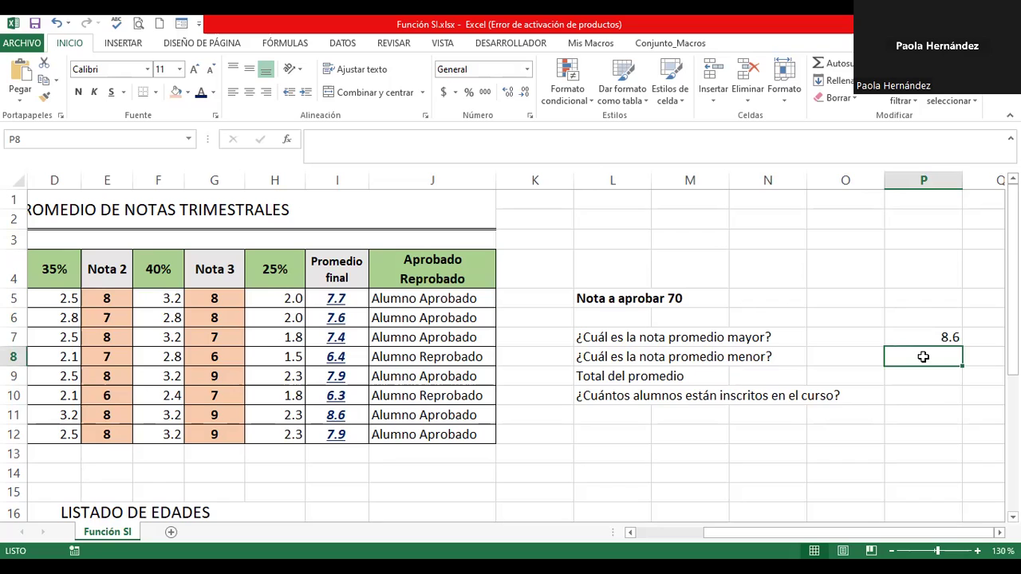
type("=")
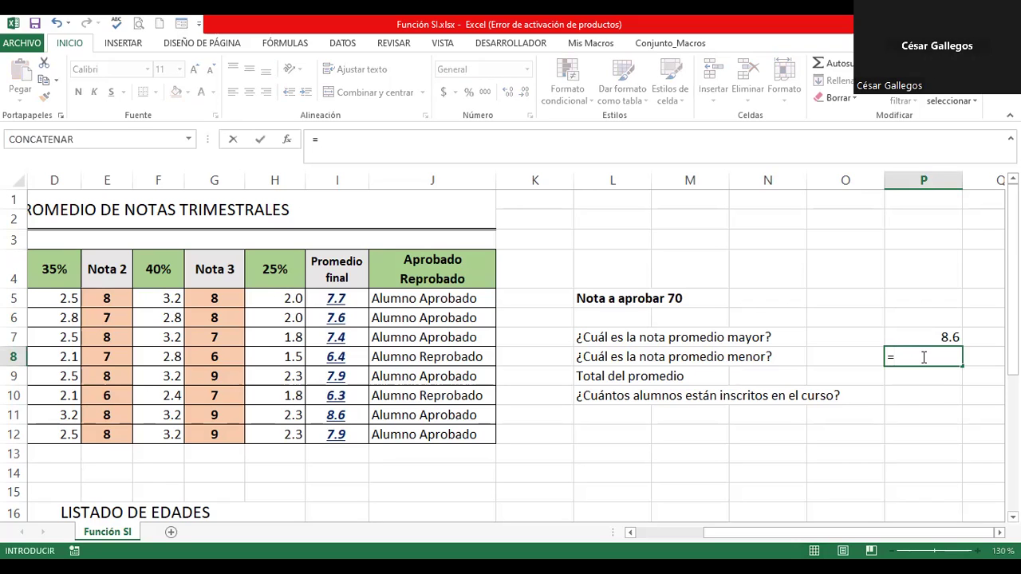
type("min")
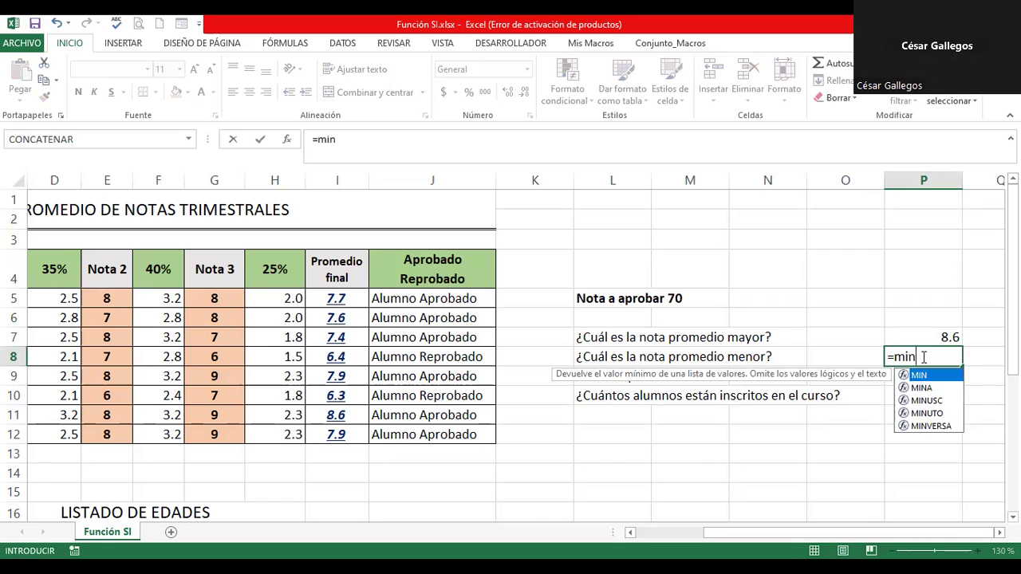
type("(")
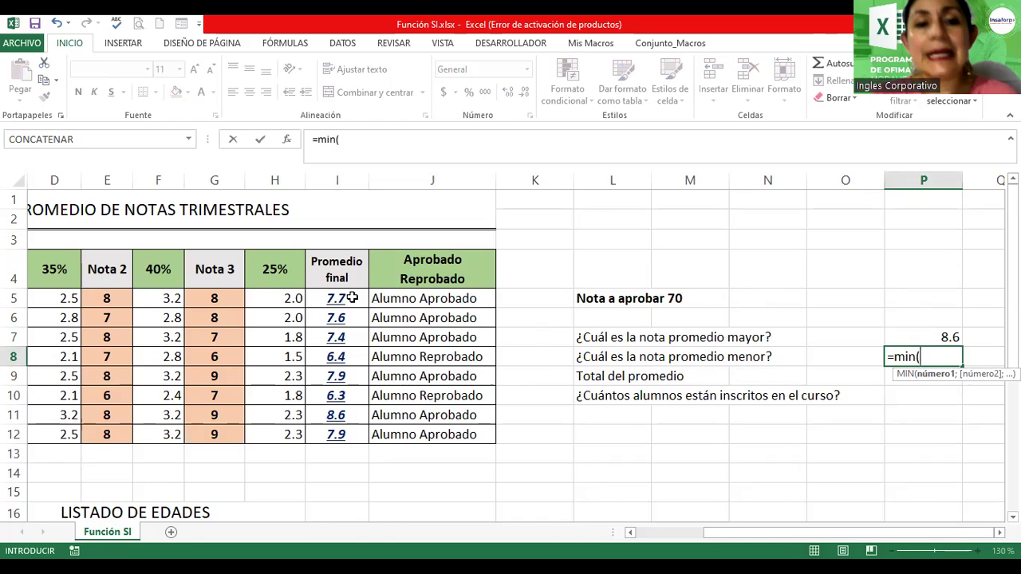
left_click(352, 298)
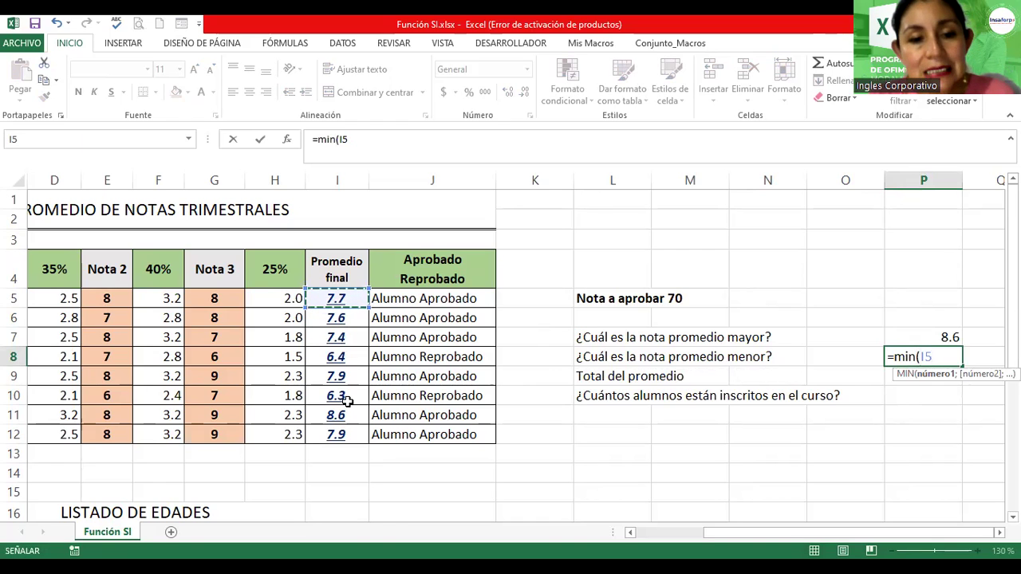
left_click(344, 432, "shift")
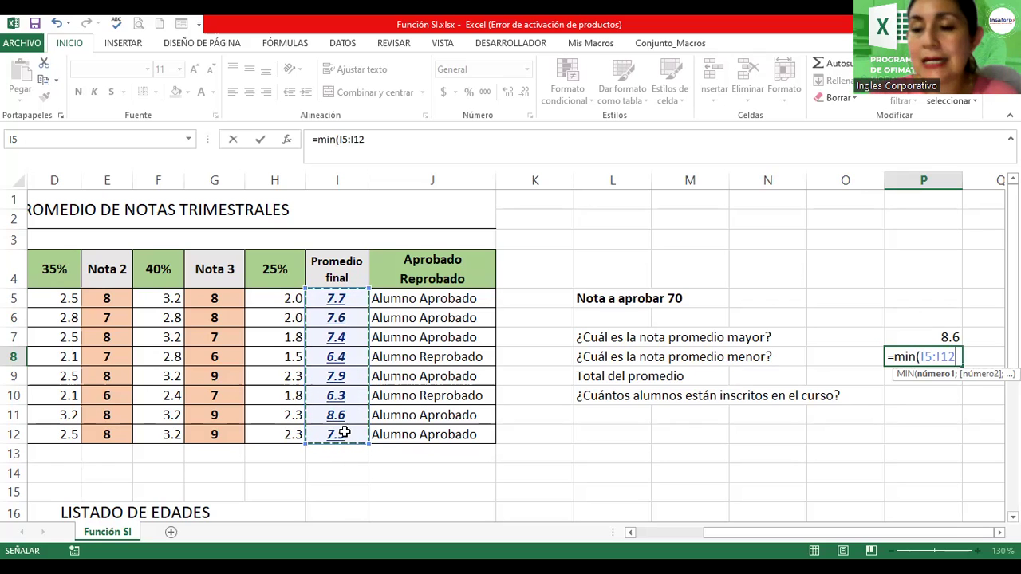
key("Return")
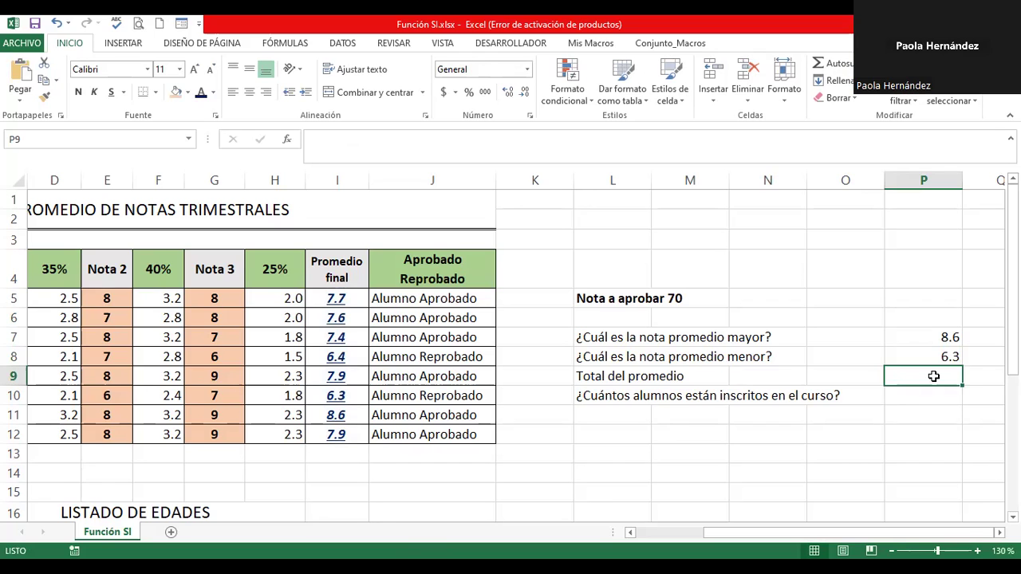
type("=")
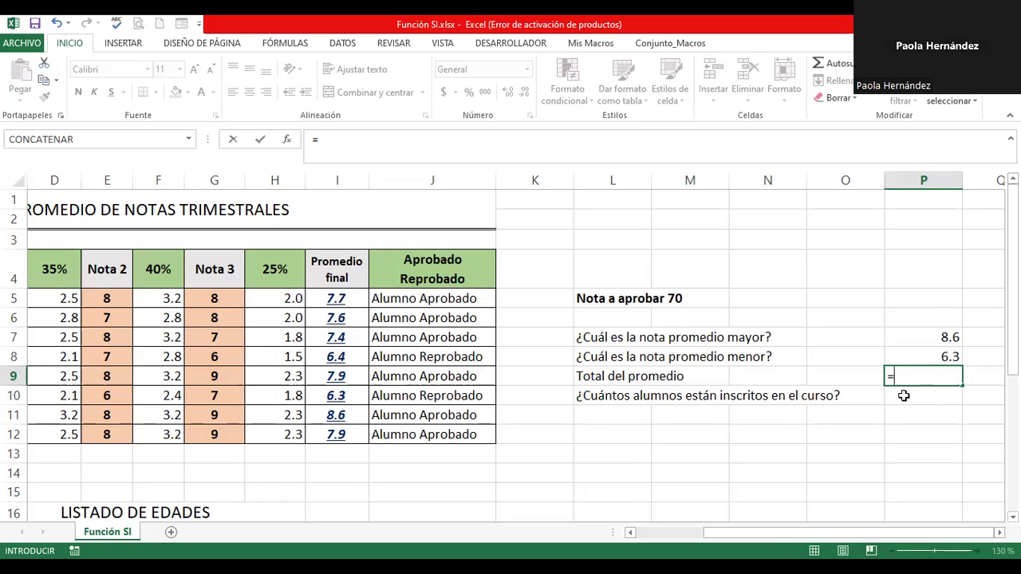
Enter =SUMA(I5:I12) in P9 to total the final averages, giving 59.7
type("suma")
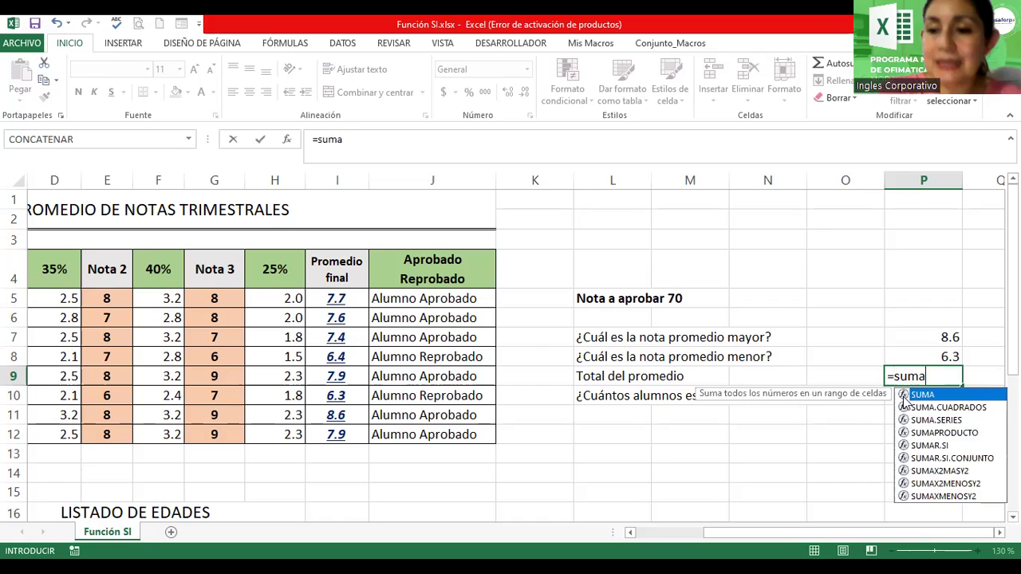
type("(")
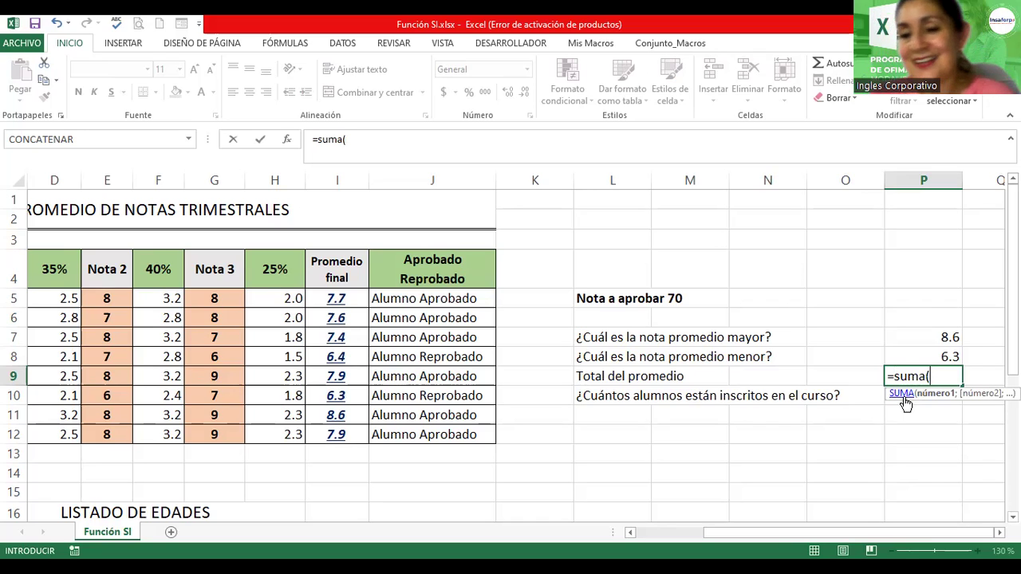
left_click(341, 297)
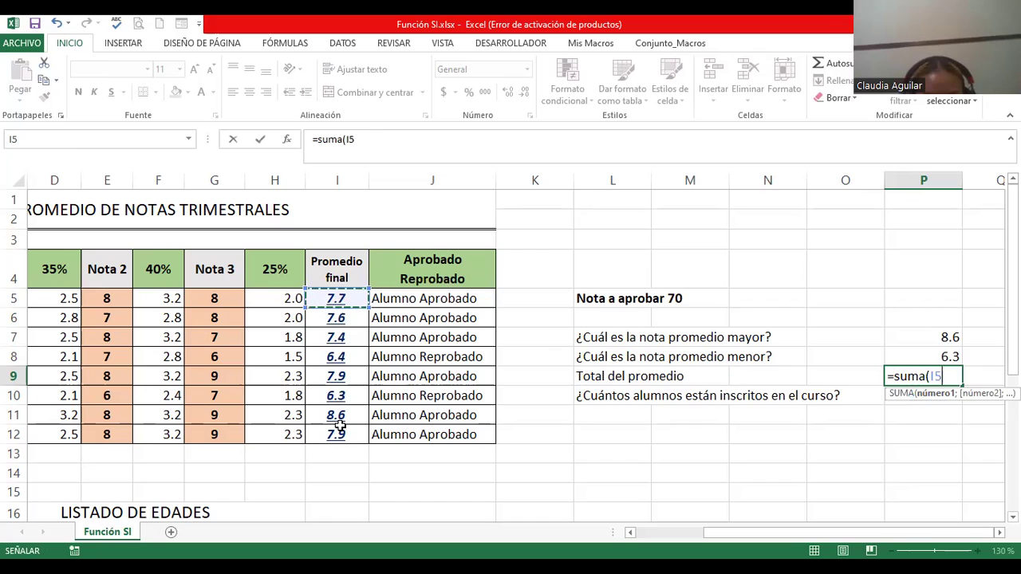
left_click_drag(339, 426, 340, 426)
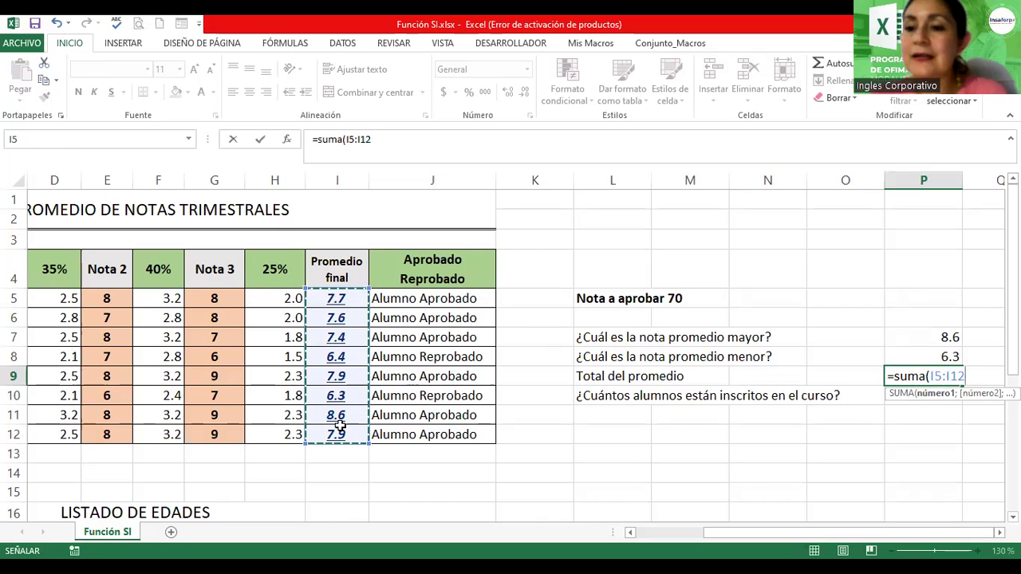
key("Return")
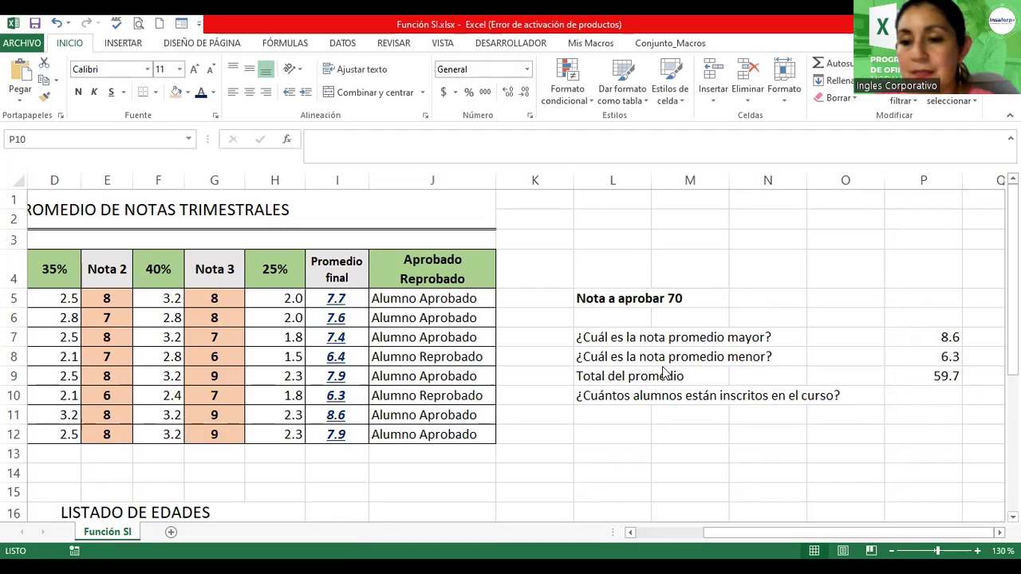
left_click(928, 389)
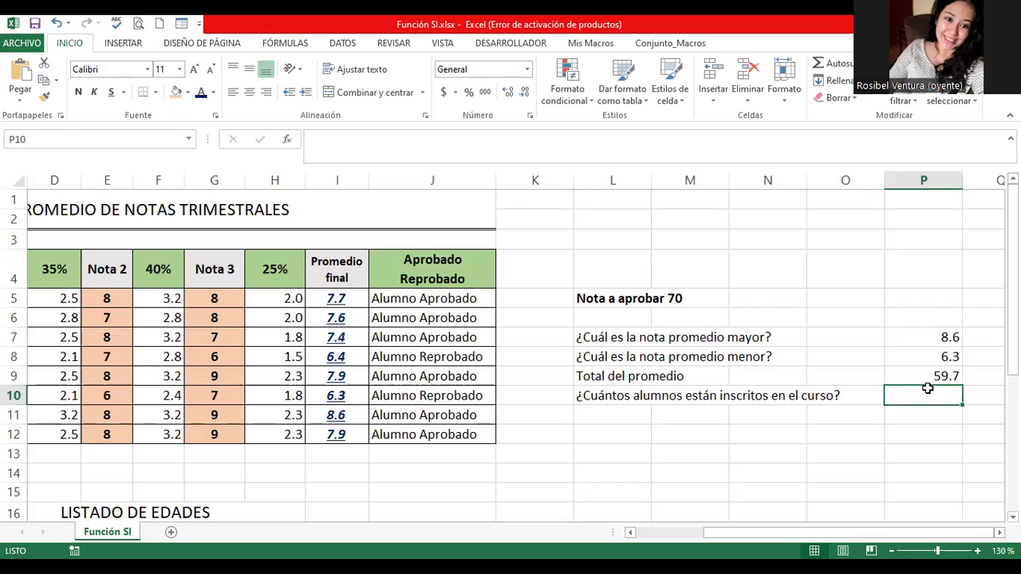
Enter =CONTAR(B5:B12) in P10 to count the student names, which returns 0
type("=")
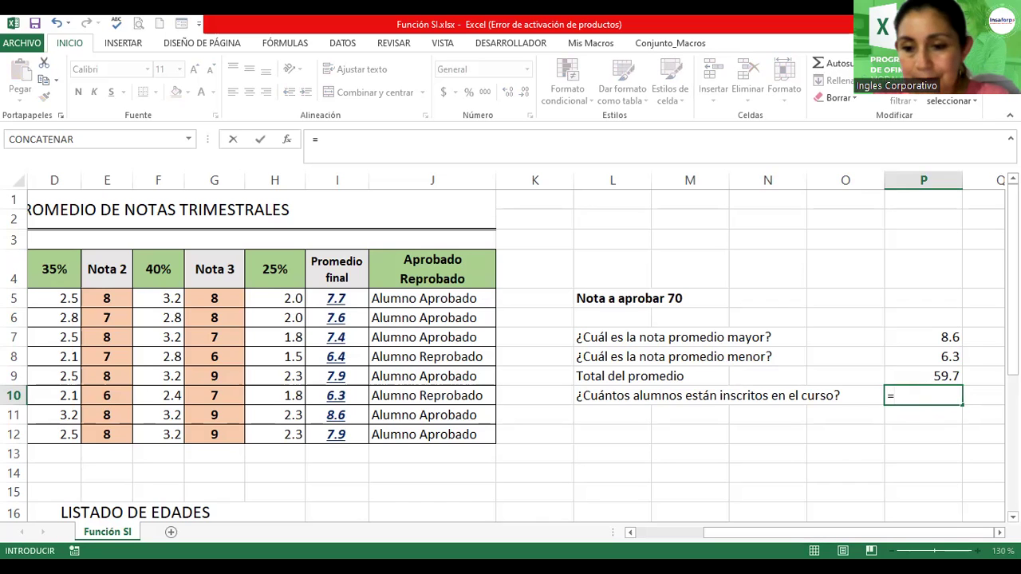
scroll(922, 536, "left", 3)
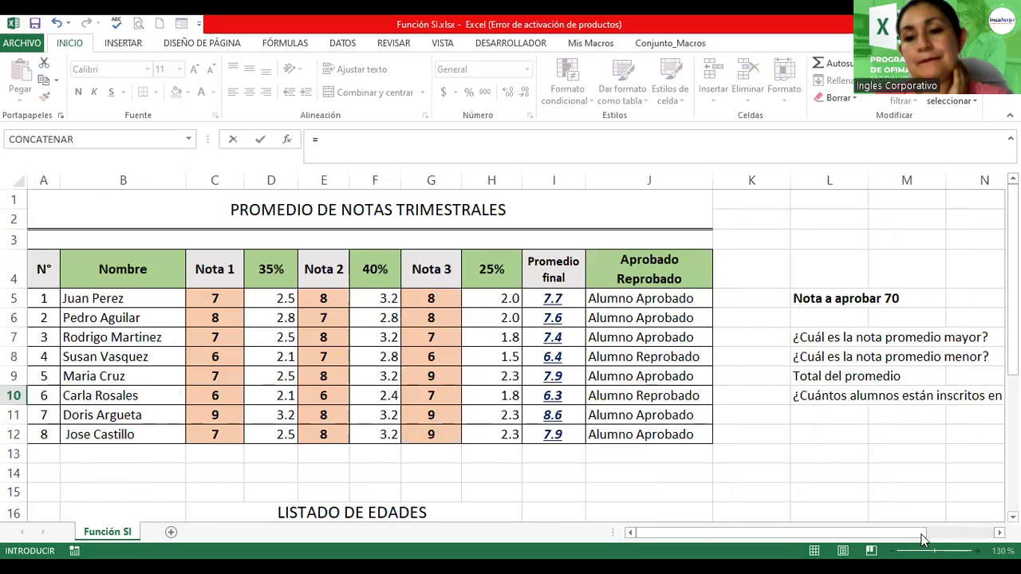
left_click(816, 538)
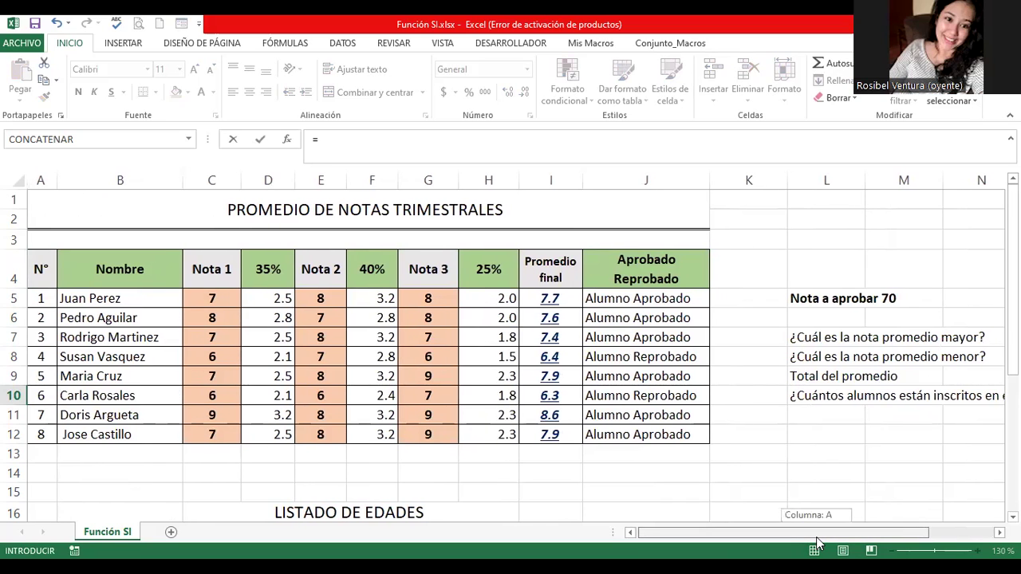
left_click_drag(816, 539, 893, 533)
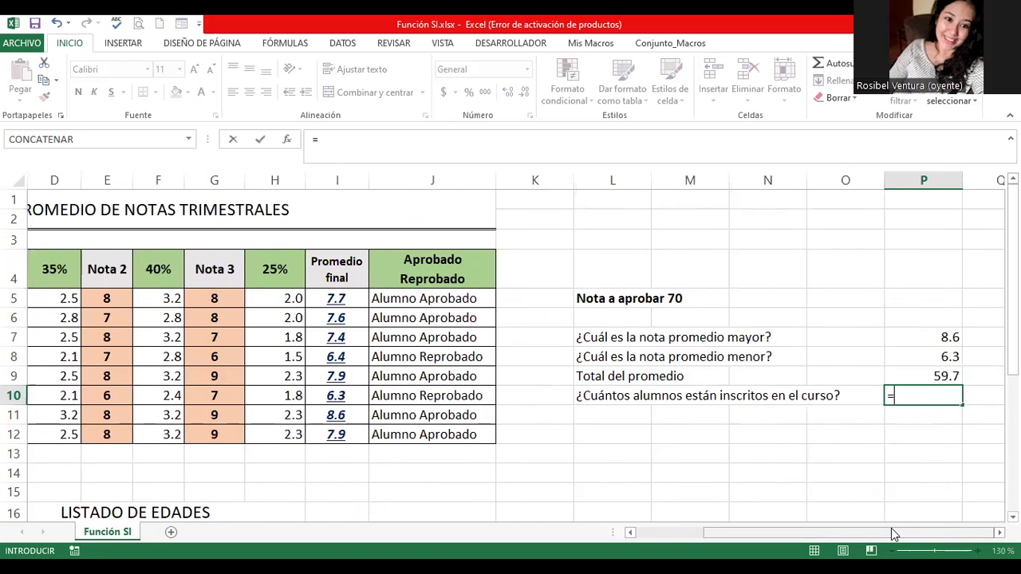
type("contar")
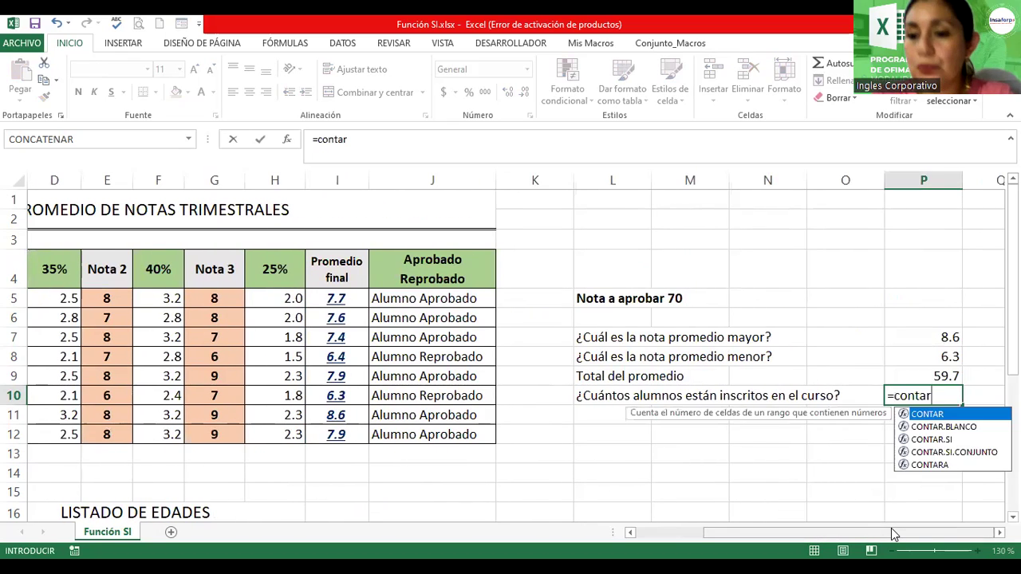
type("(")
left_click_drag(918, 540, 921, 539)
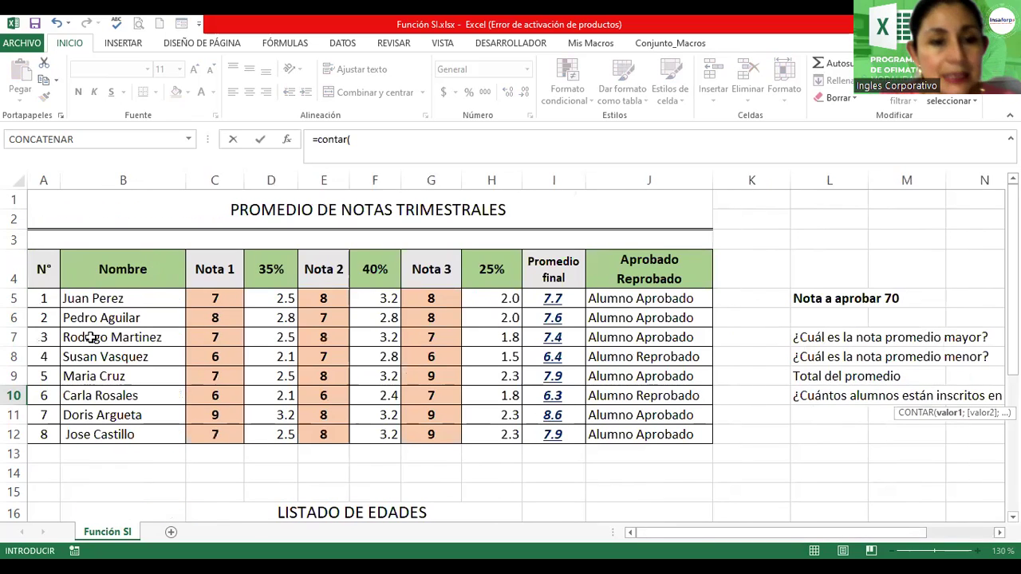
left_click(112, 298)
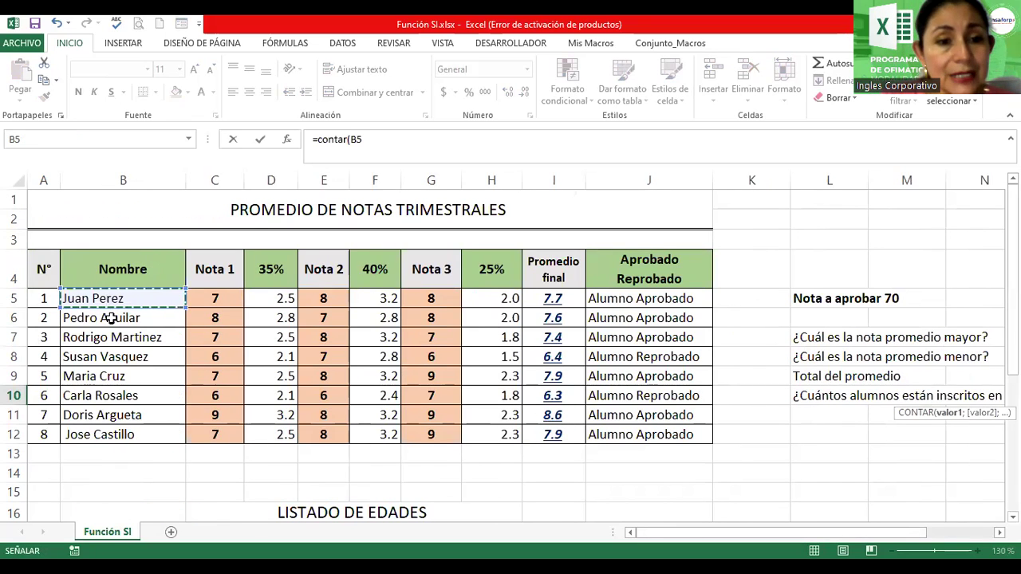
left_click(108, 434, "shift")
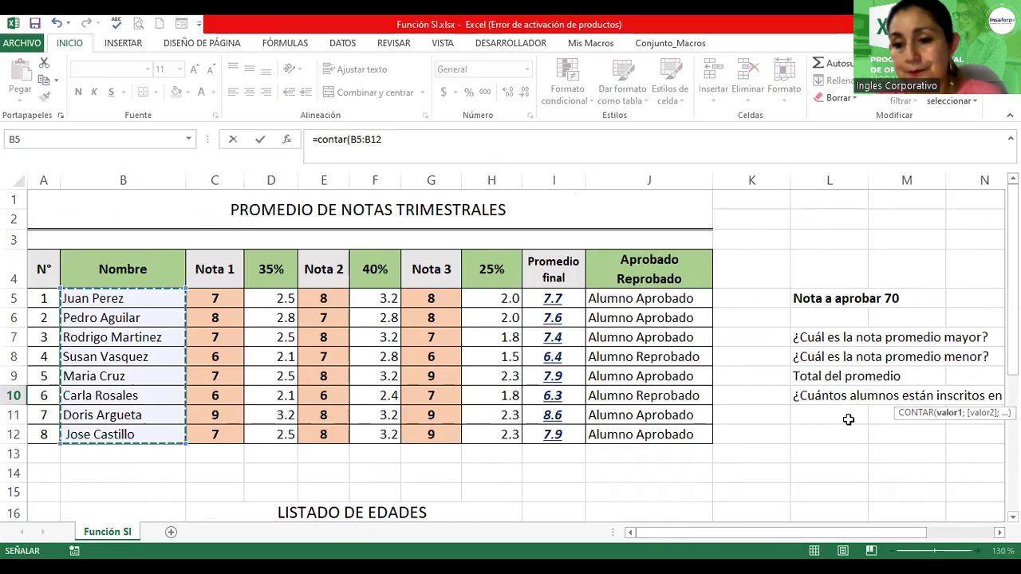
left_click_drag(882, 534, 949, 534)
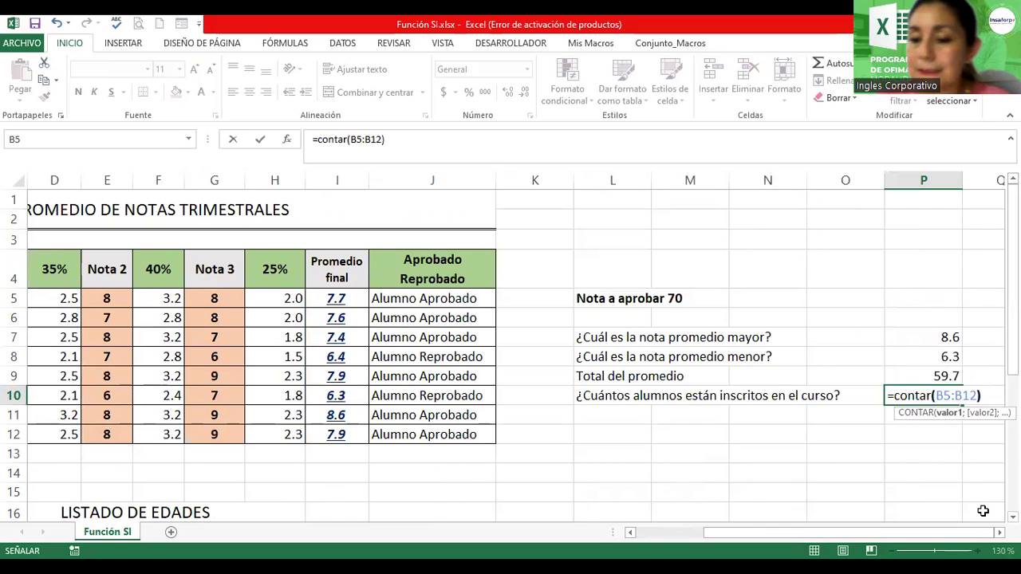
type(")")
key("Return")
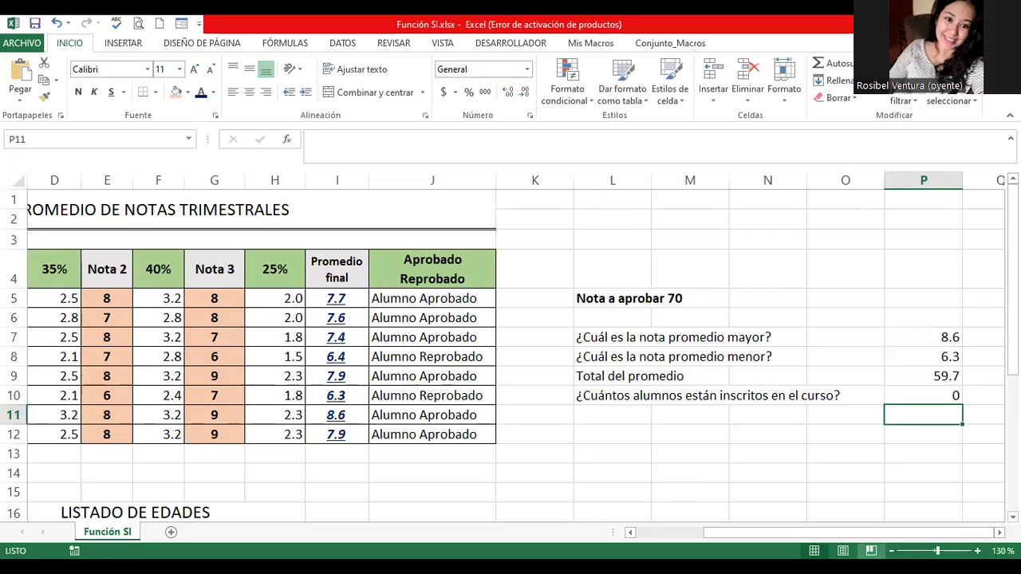
Change the P10 formula to =CONTARA(B5:B12) so the enrolled-students count shows 8
scroll(510, 347, "down", 1)
scroll(510, 347, "down", 1)
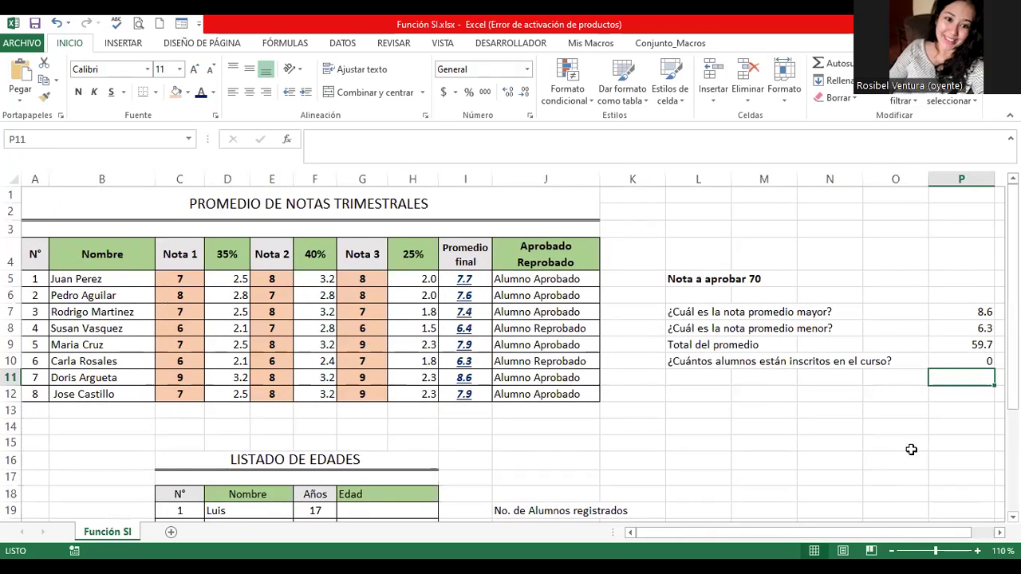
double_click(956, 360)
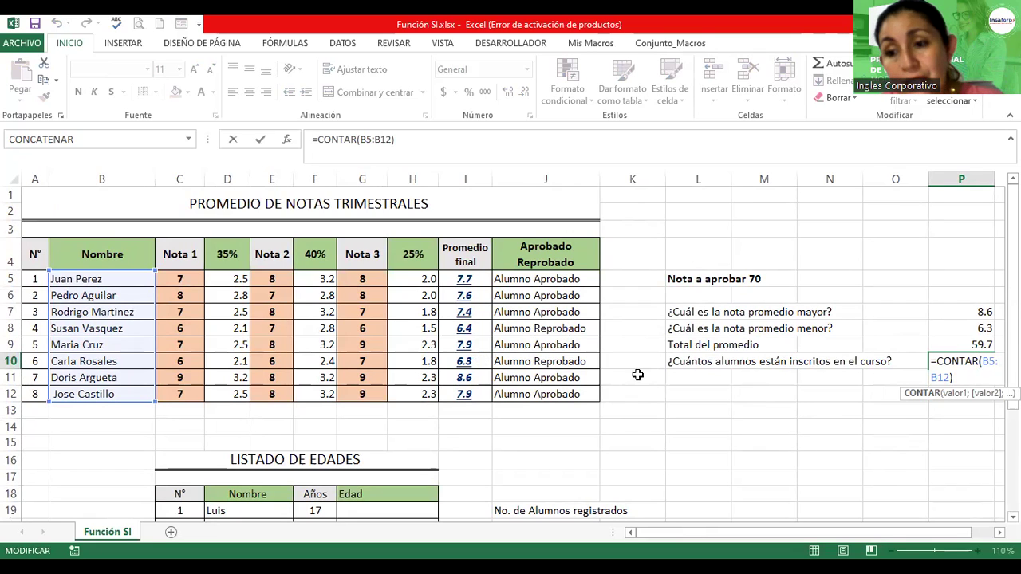
left_click(982, 364)
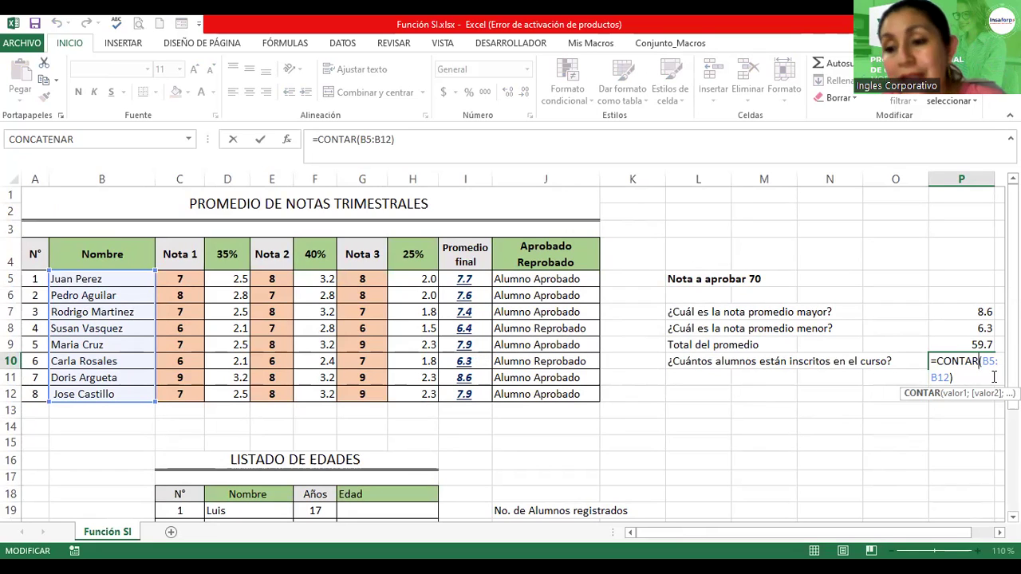
type("a")
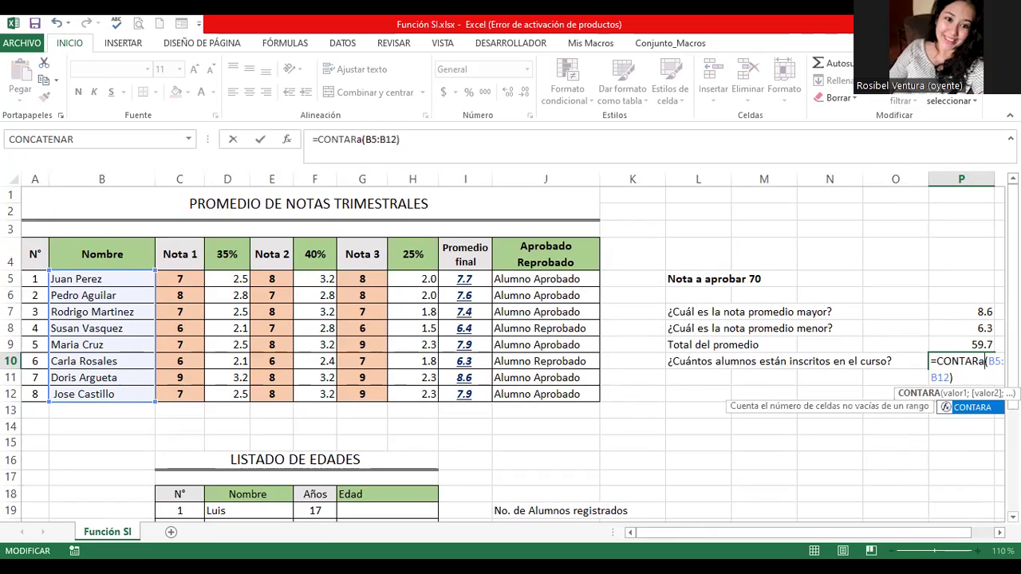
scroll(985, 361, "right", 1)
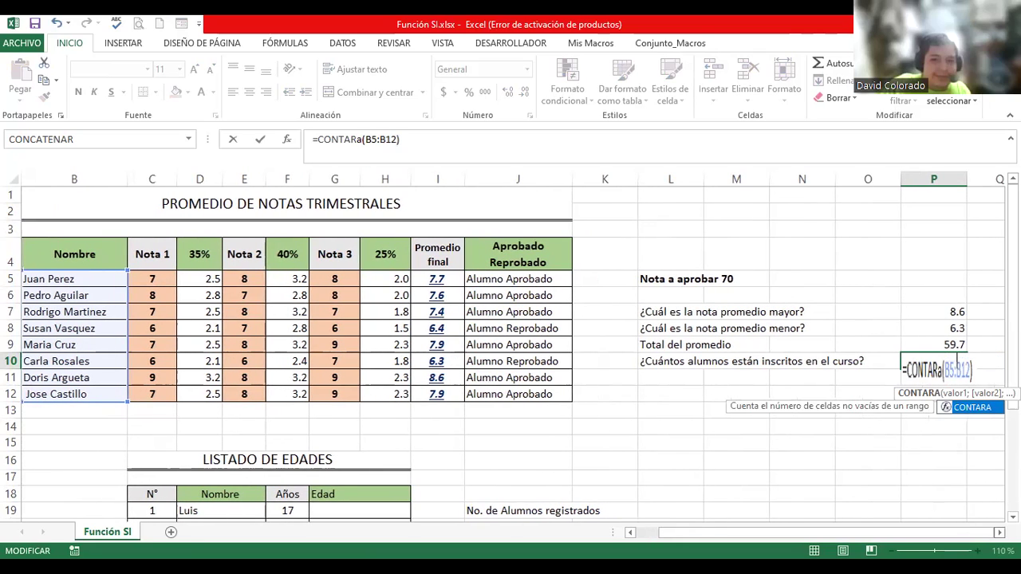
scroll(511, 351, "right", 2)
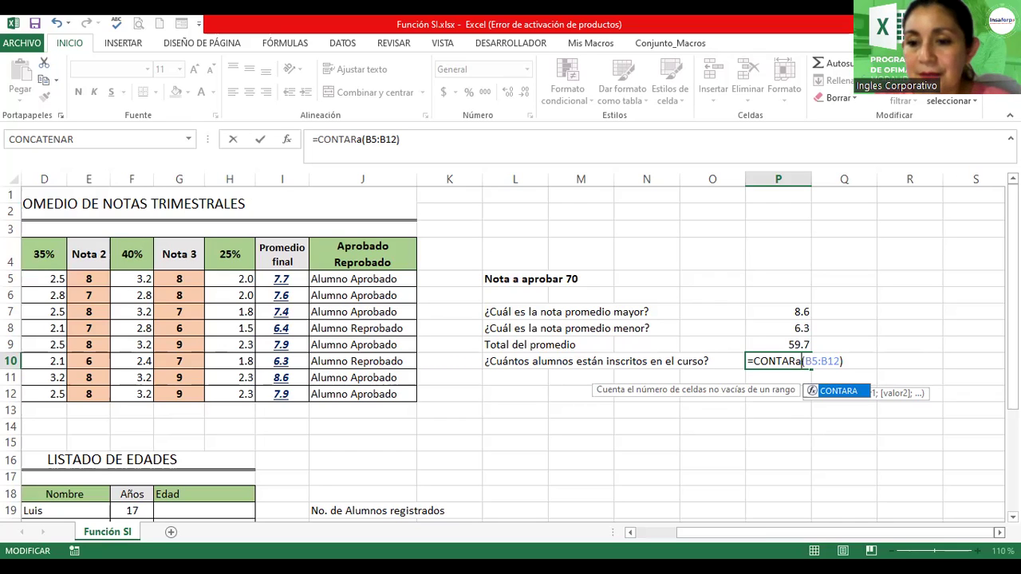
key("Return")
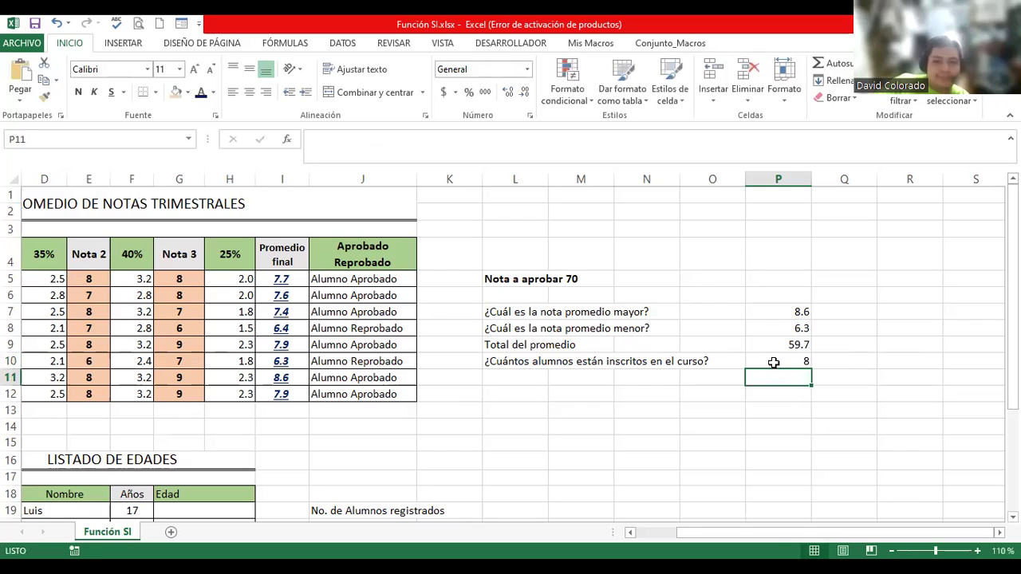
left_click(773, 363)
Type the label 'Cum Final de la clase' into cell L11
left_click(509, 377)
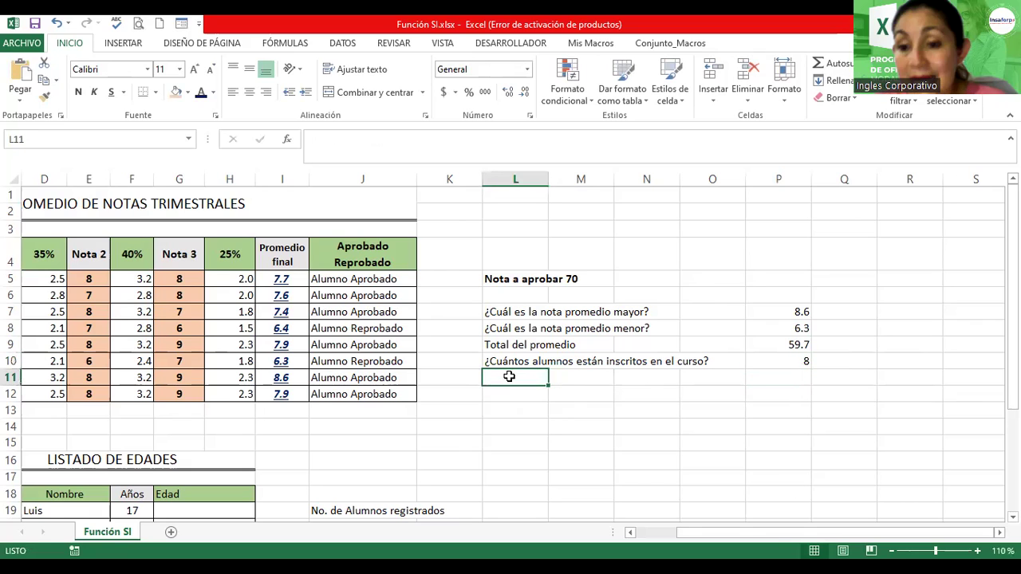
type("Cum Final de la clase")
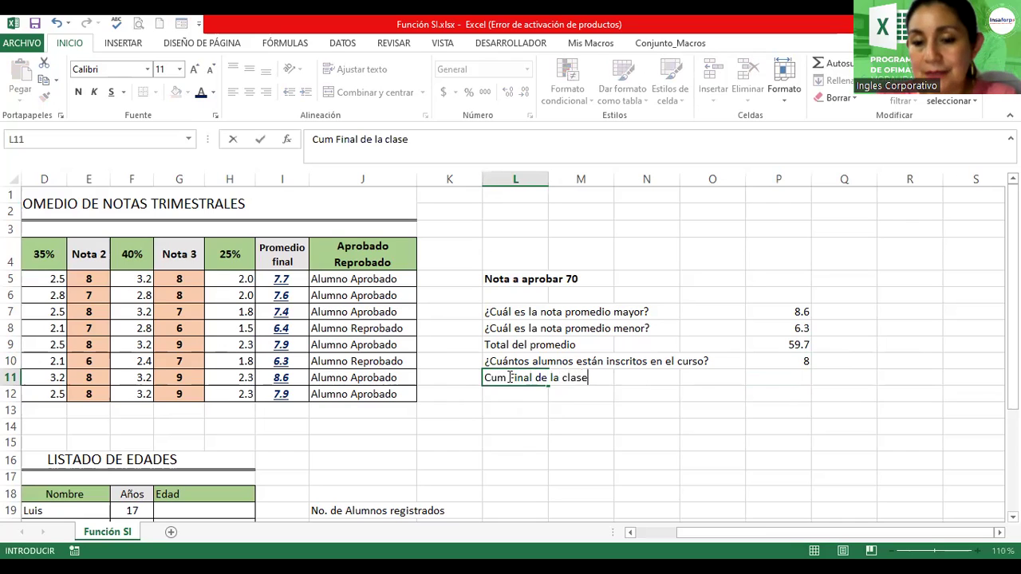
key("Return")
left_click(509, 377)
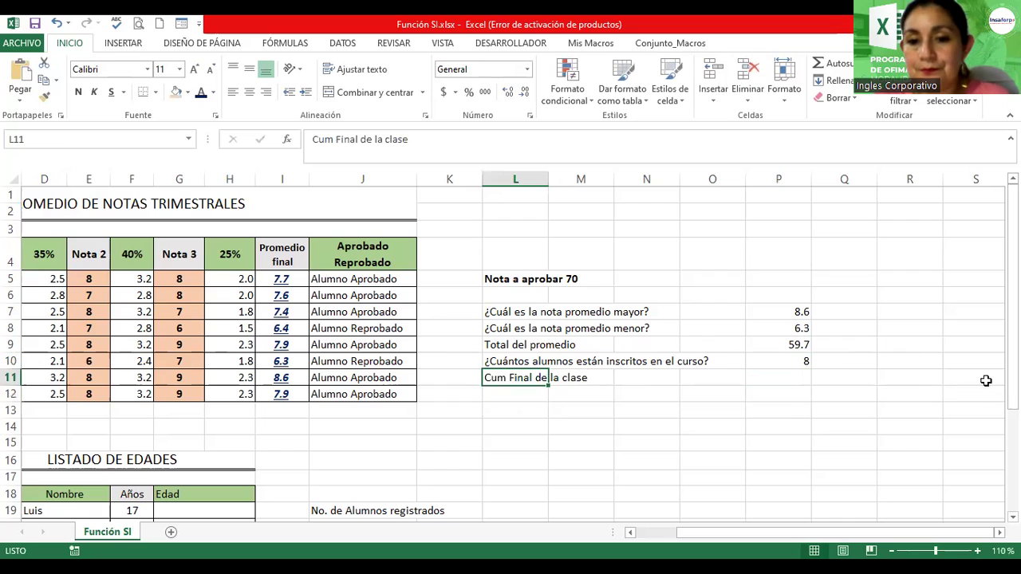
left_click(790, 378)
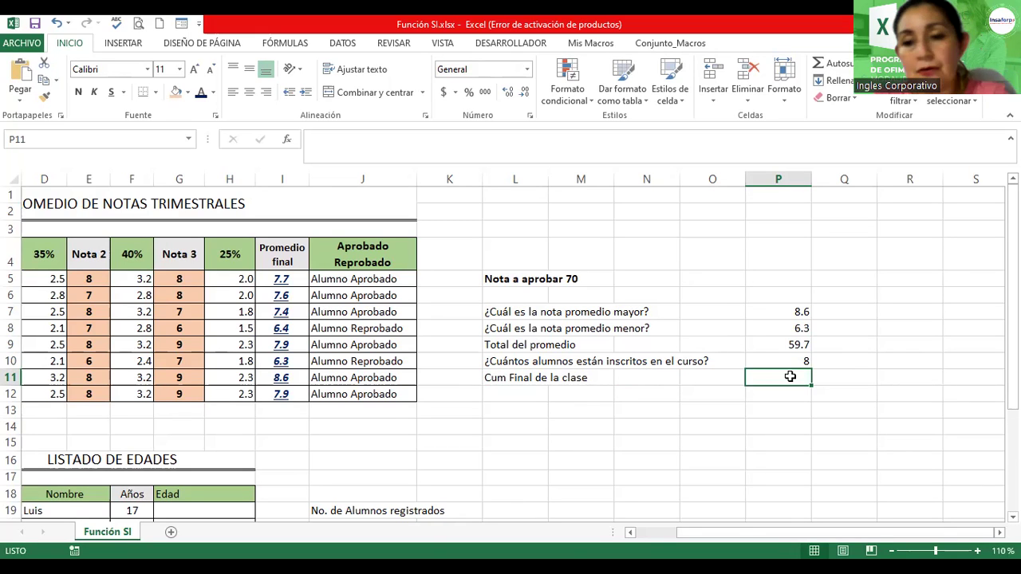
Enter =PROMEDIO(I5:I12) in P11 for a class average of 7.5
type("=")
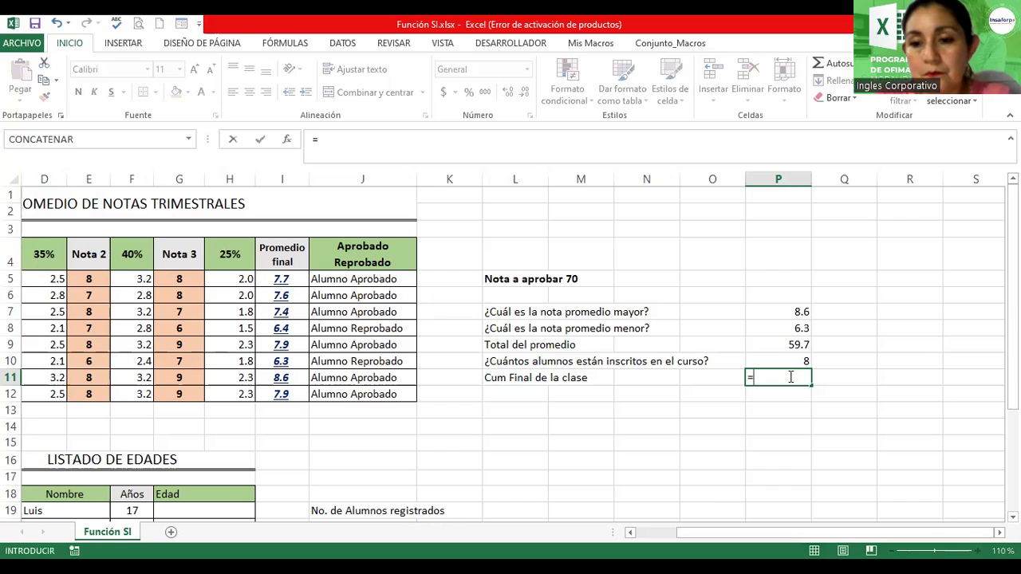
type("promedio")
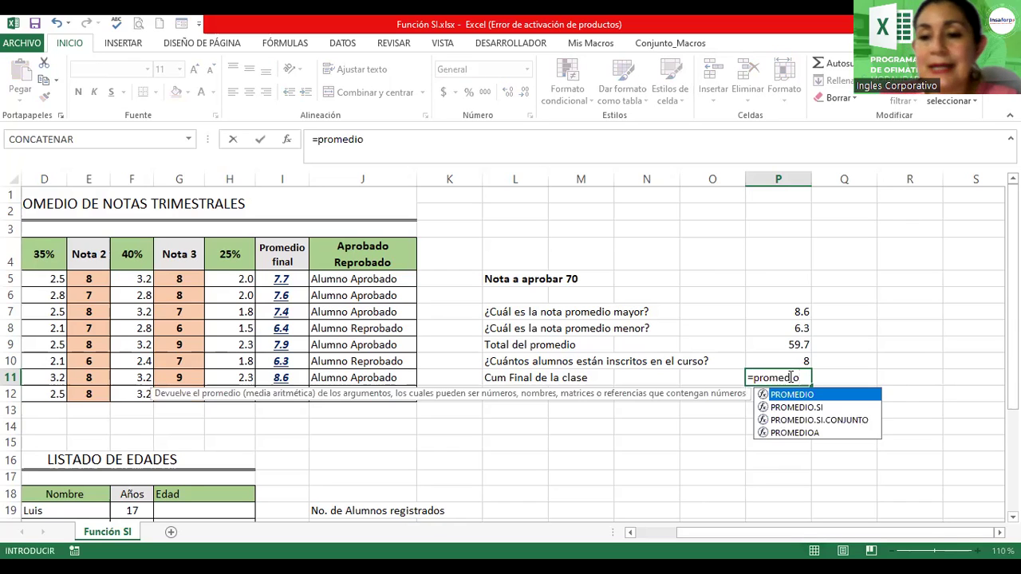
type("(")
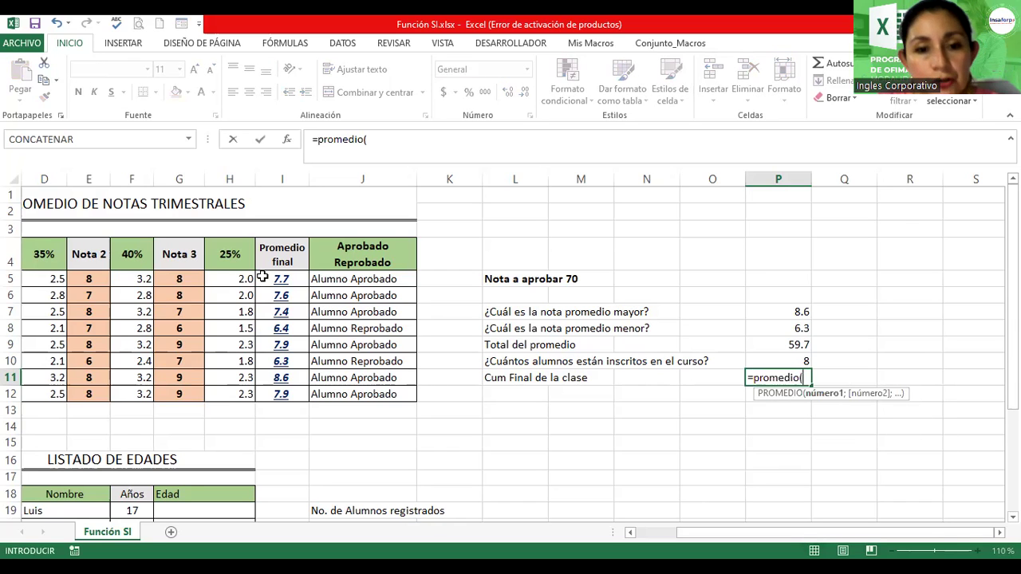
left_click(262, 274)
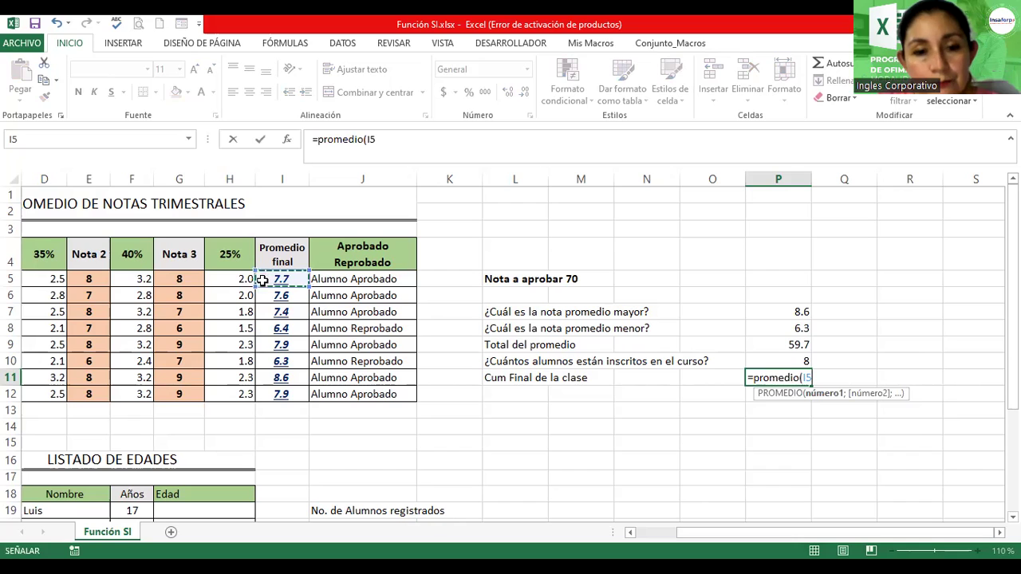
left_click(272, 391, "shift")
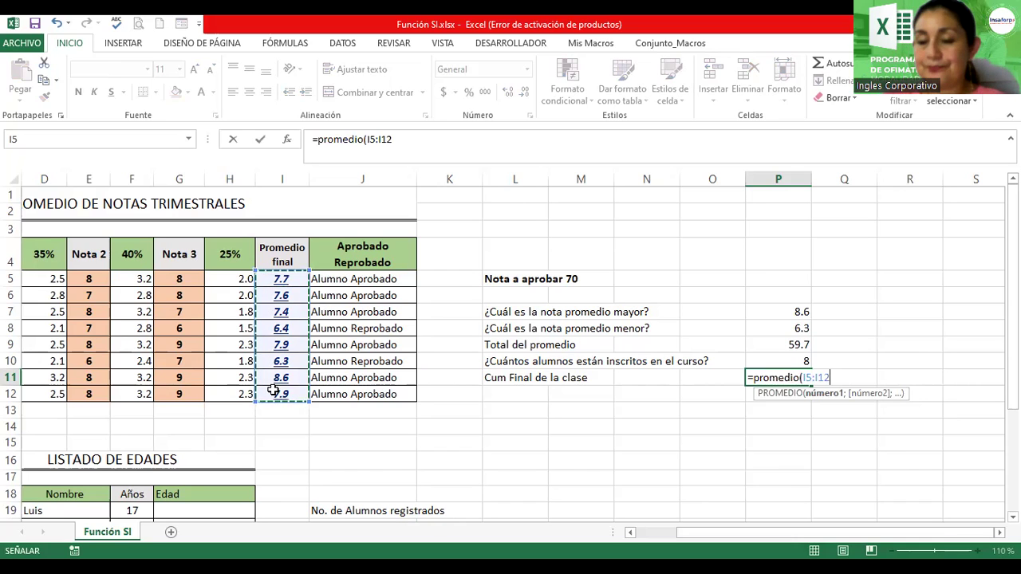
key("Return")
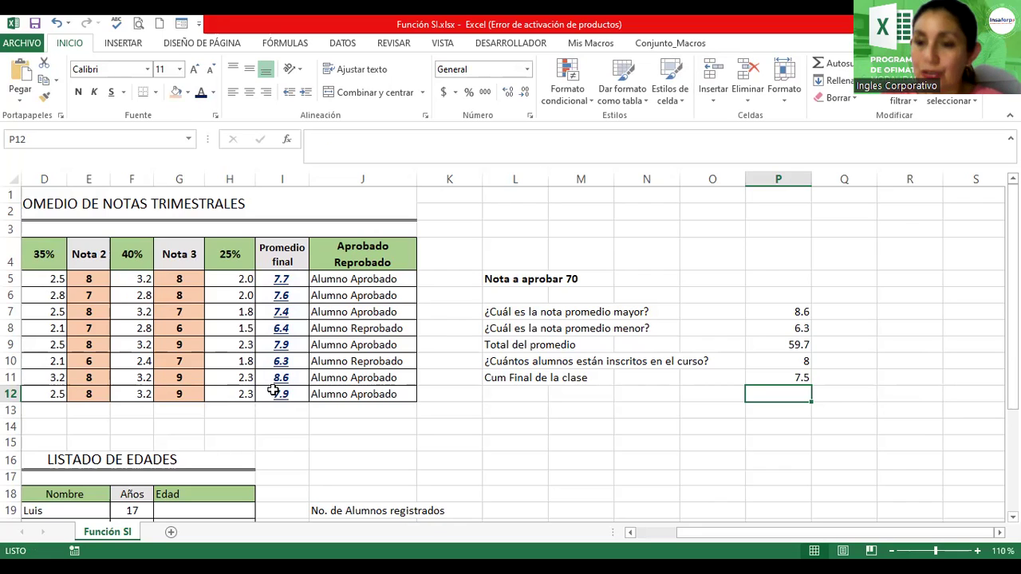
left_click(755, 379)
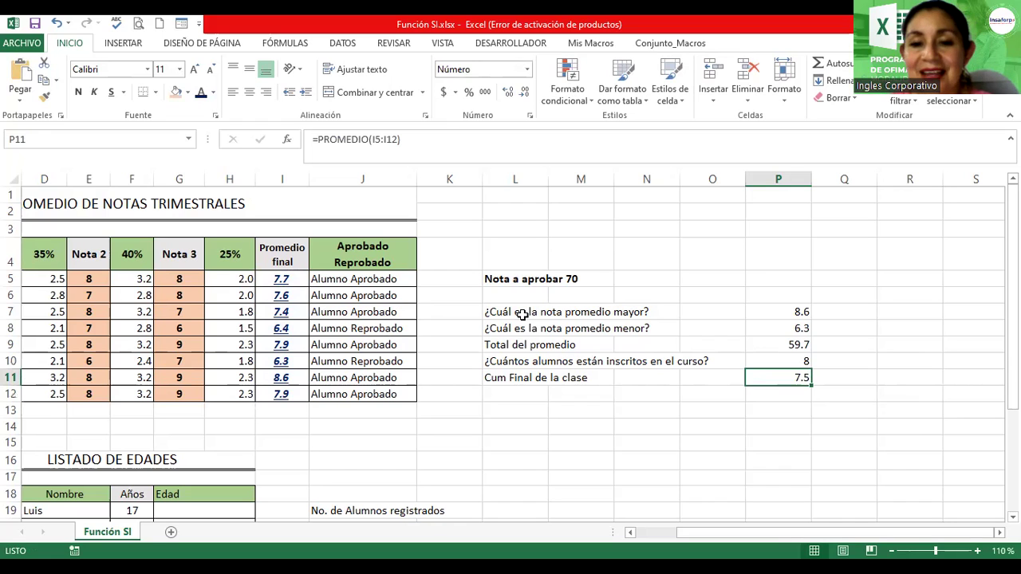
Merge and centre the first two question labels across L7:O7 and L8:O8
left_click_drag(522, 314, 521, 378)
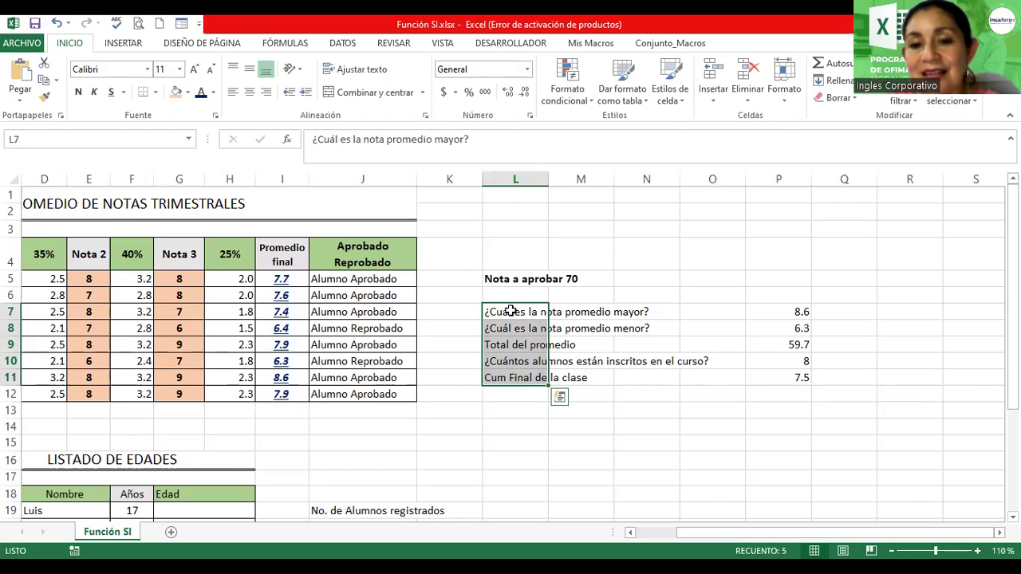
left_click_drag(507, 316, 677, 316)
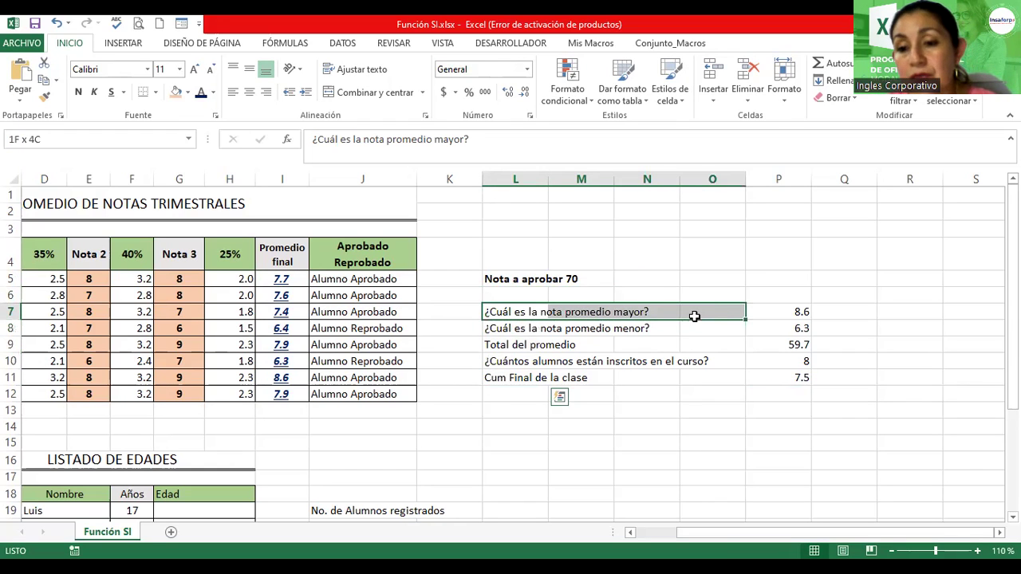
left_click(519, 312)
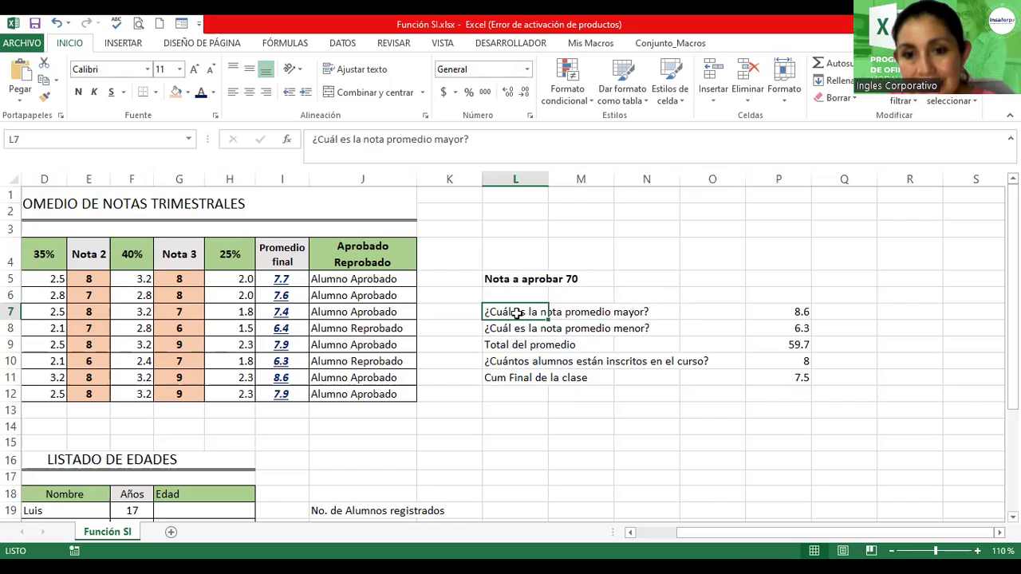
left_click_drag(516, 311, 694, 311)
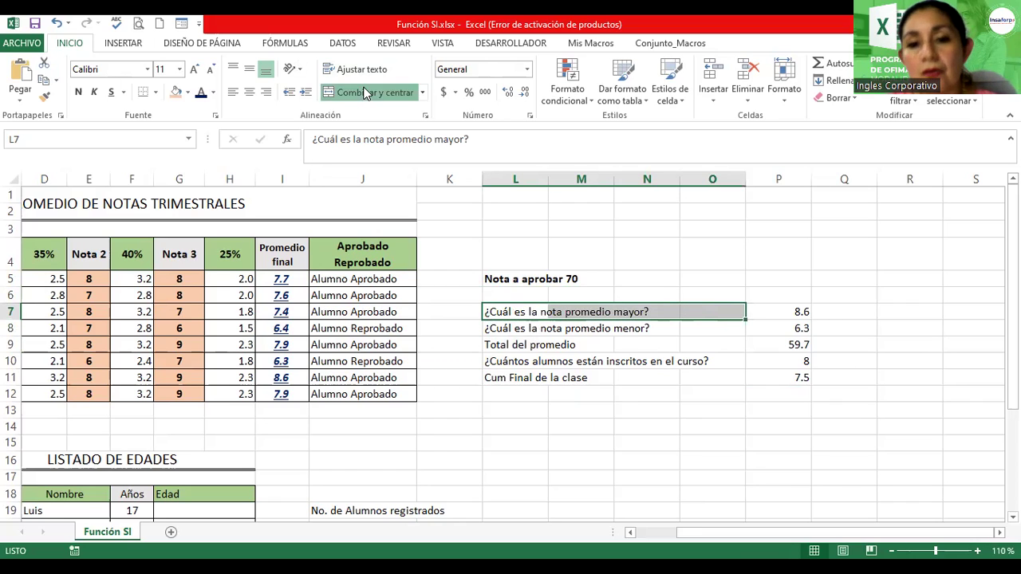
left_click(366, 93)
left_click_drag(519, 331, 694, 332)
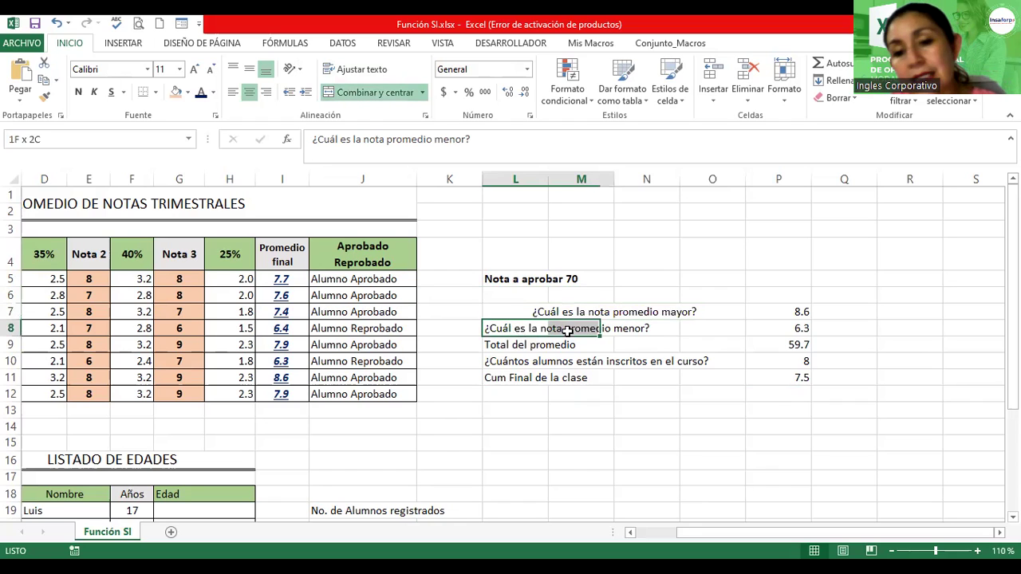
left_click(365, 93)
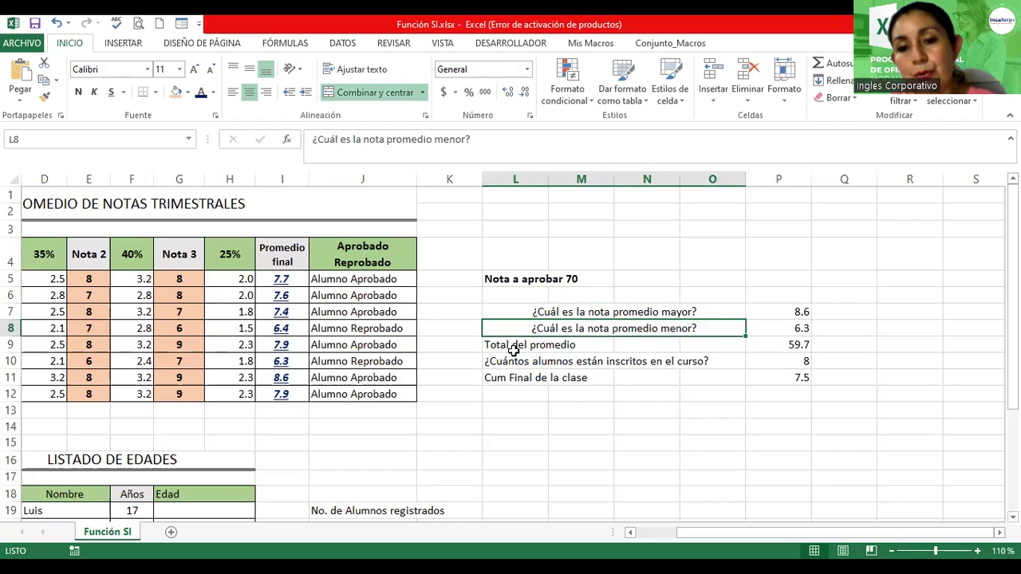
Merge and centre the labels in rows 9, 10 and 11 across L:O, then select L7:O11
left_click_drag(514, 345, 692, 343)
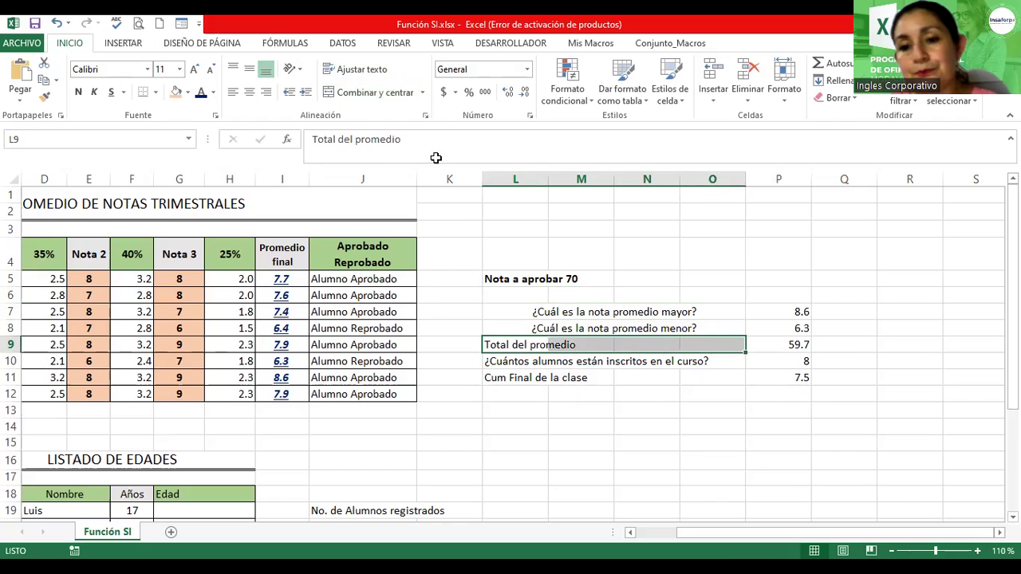
left_click(351, 92)
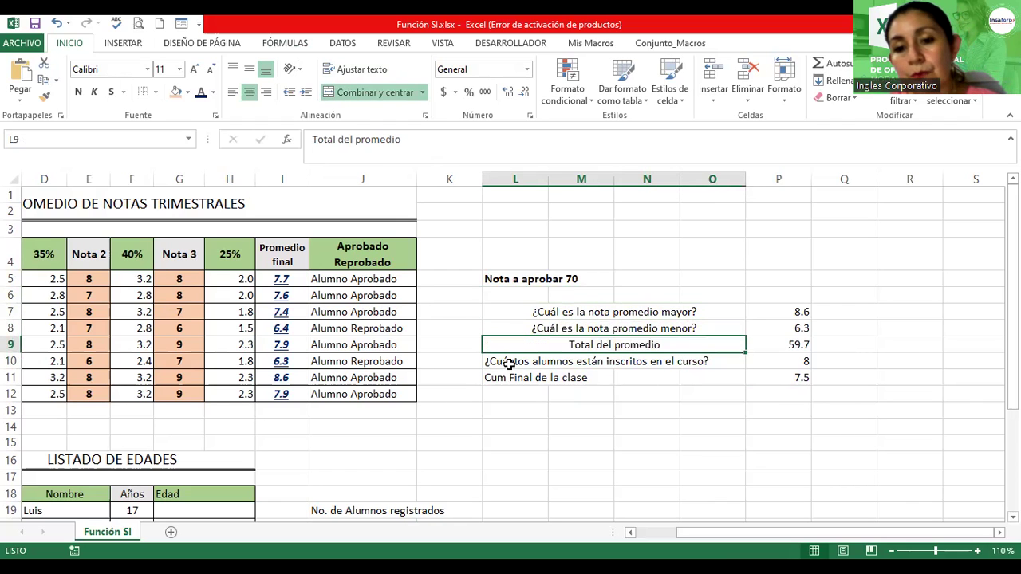
left_click_drag(503, 363, 687, 362)
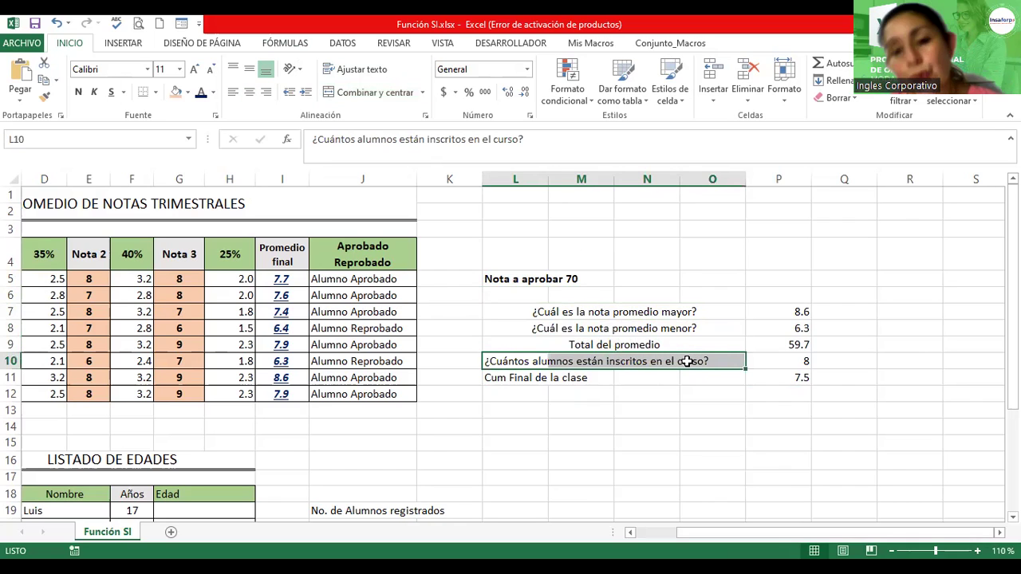
left_click(375, 93)
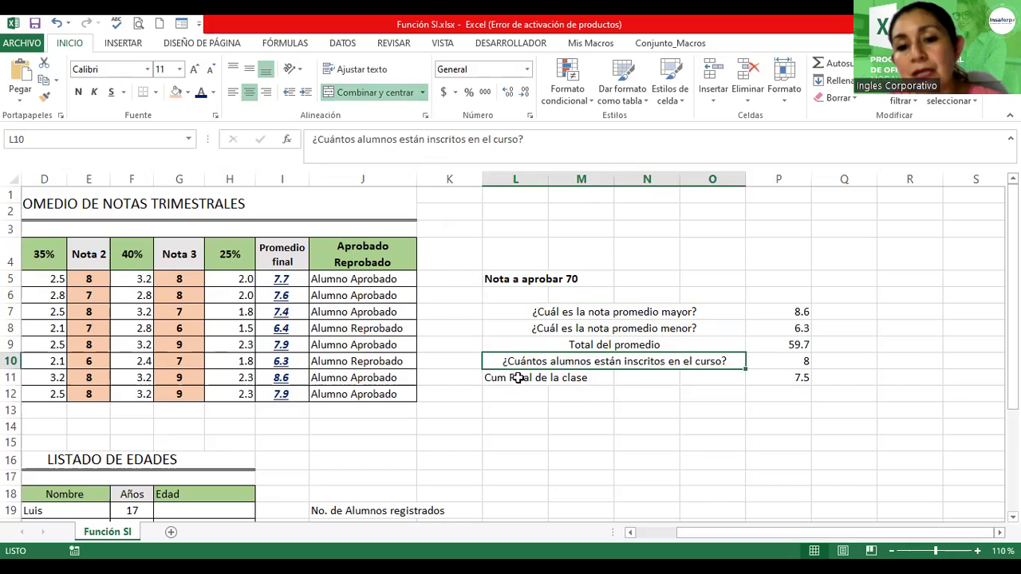
left_click_drag(519, 380, 729, 374)
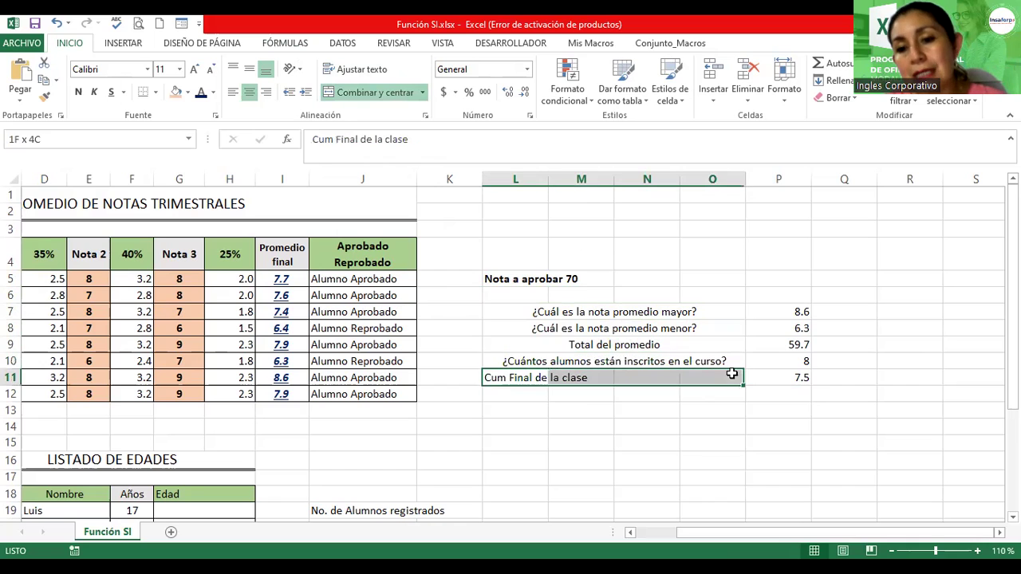
left_click(354, 92)
left_click(597, 313)
left_click_drag(596, 314, 596, 378)
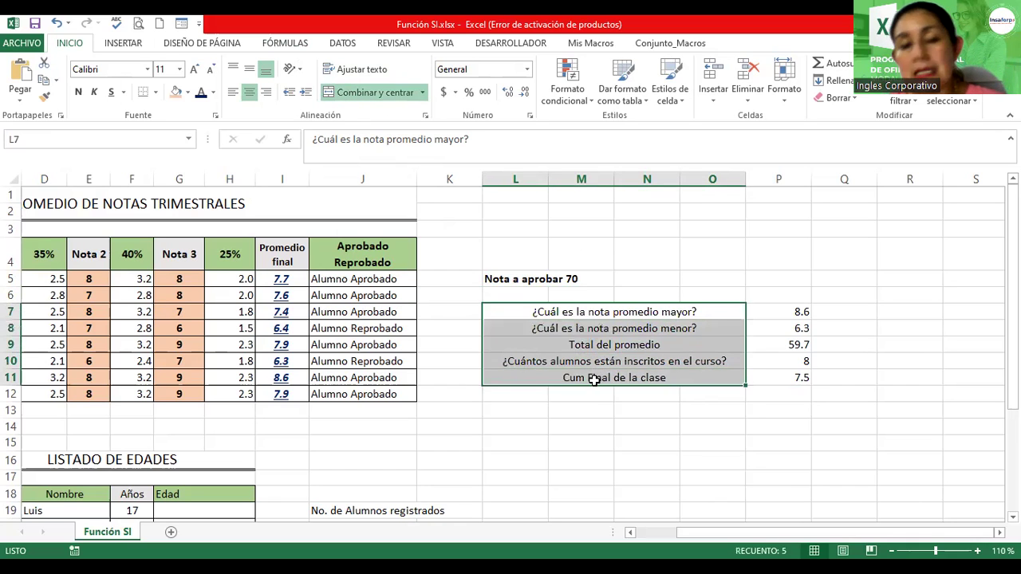
Left-align and bold the question labels, then give L7:P11 all borders and a thick outer box
left_click(232, 93)
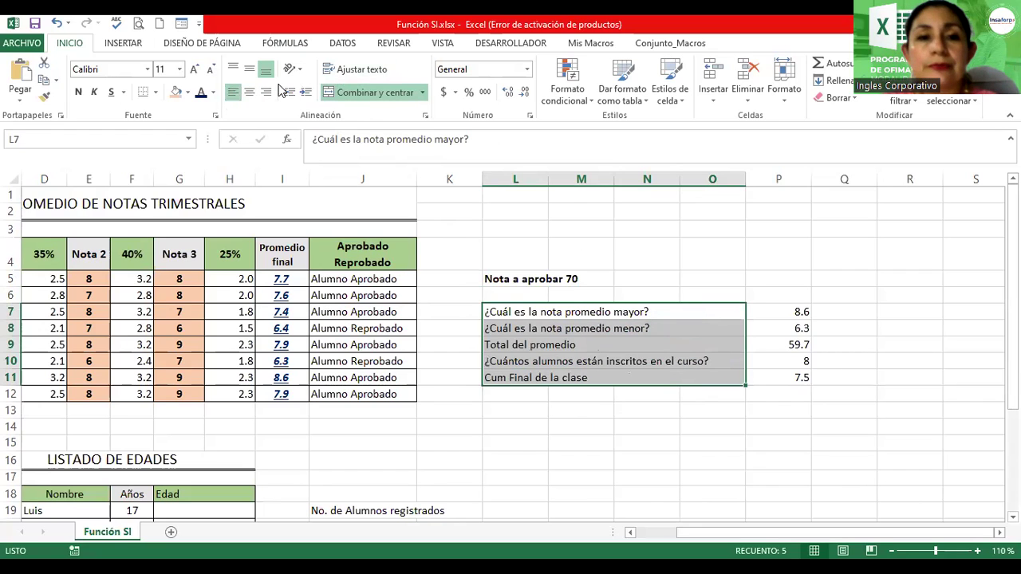
left_click(78, 92)
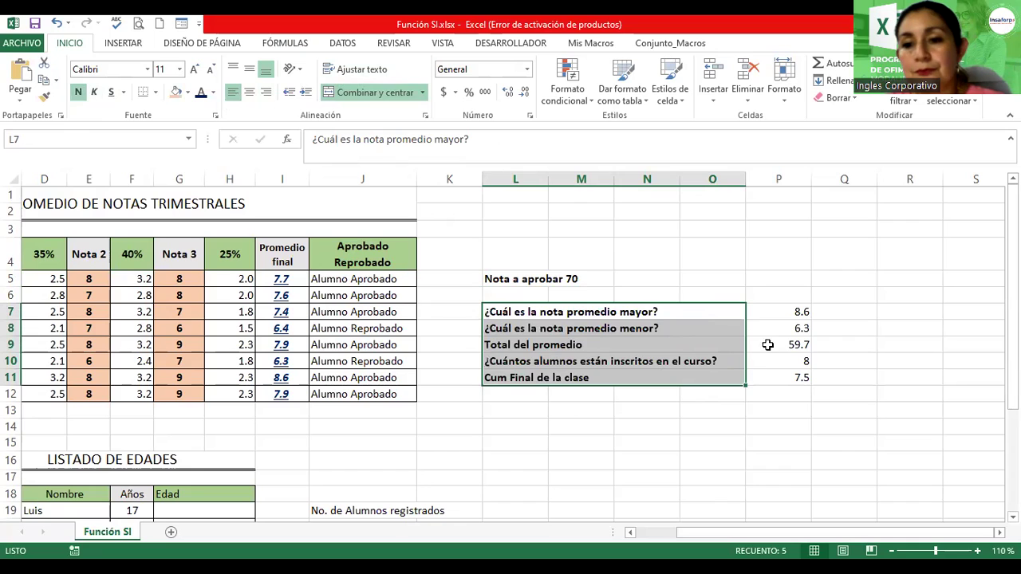
key("shift+Right")
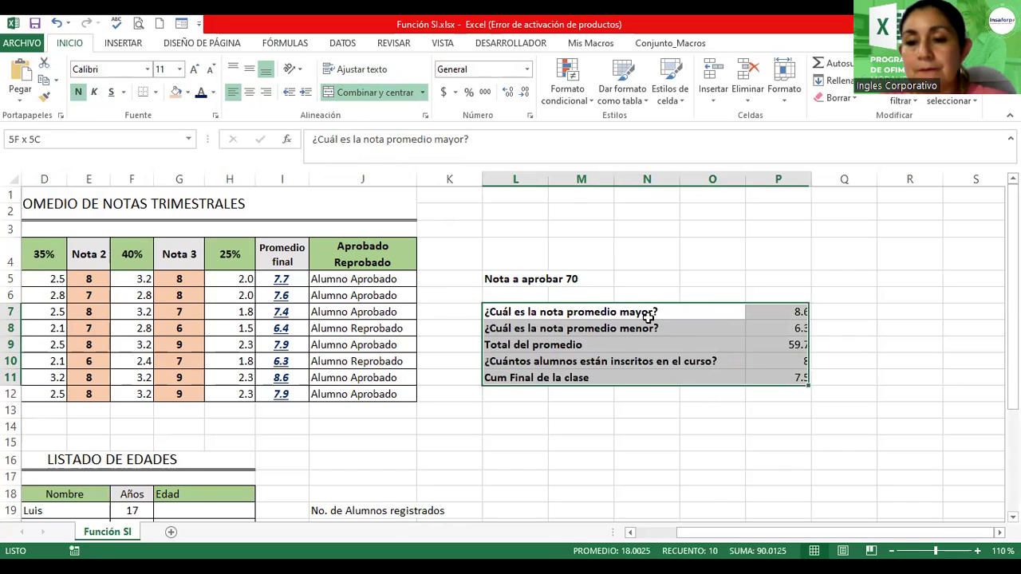
left_click(156, 92)
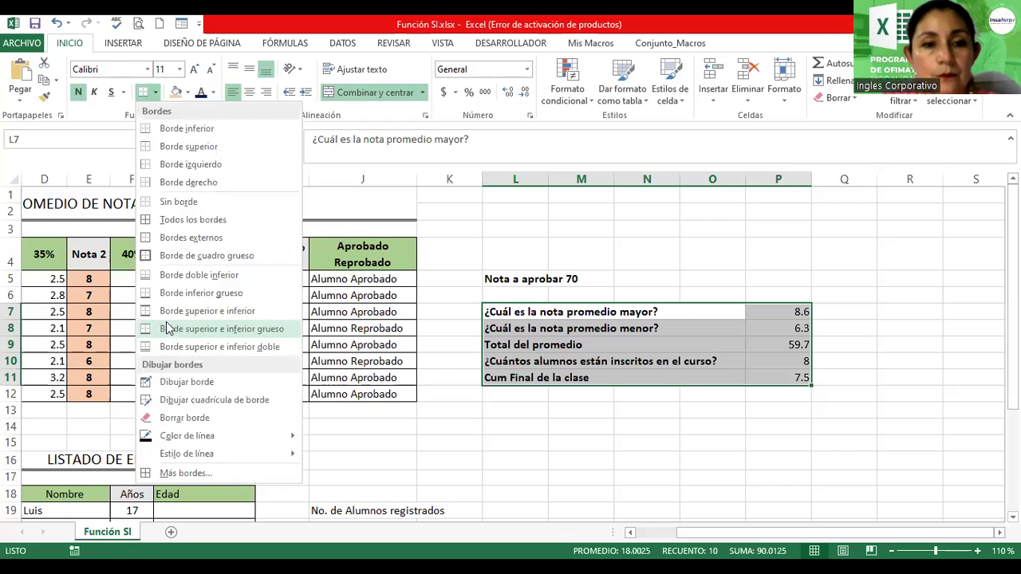
left_click(174, 221)
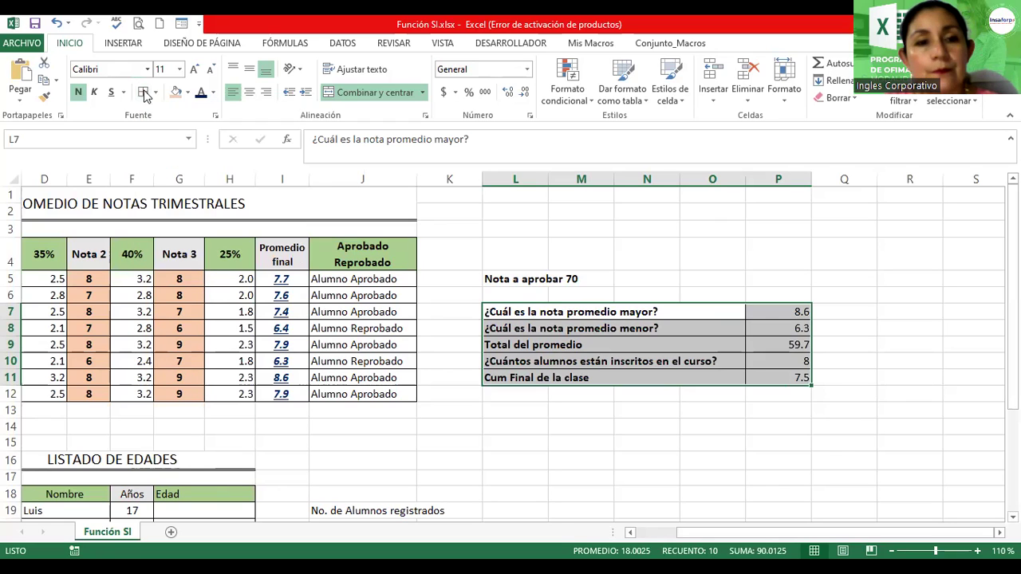
left_click(155, 91)
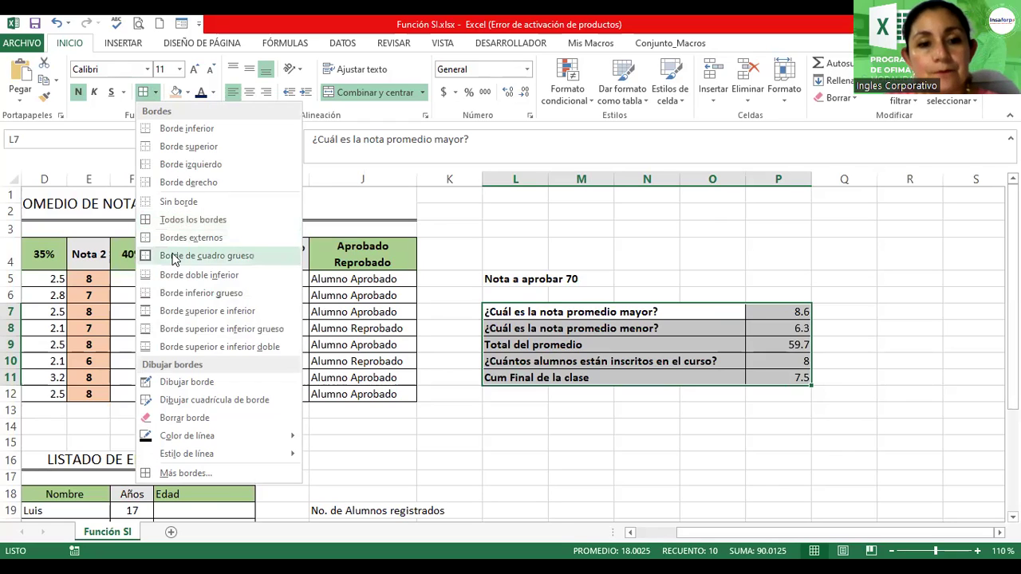
left_click(174, 255)
left_click(580, 411)
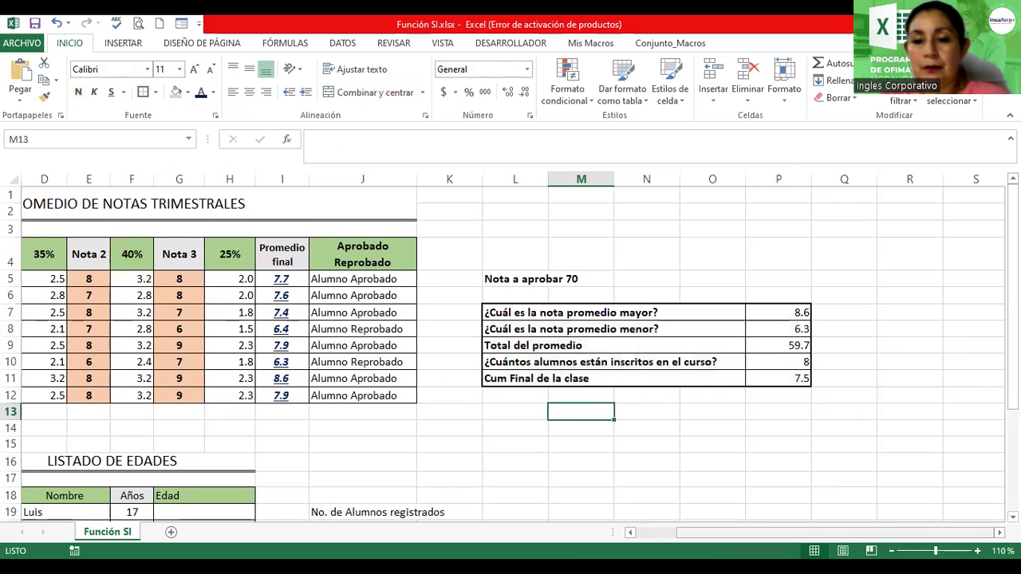
Scroll back to column A and down to the Listado de edades table
left_click_drag(740, 533, 700, 534)
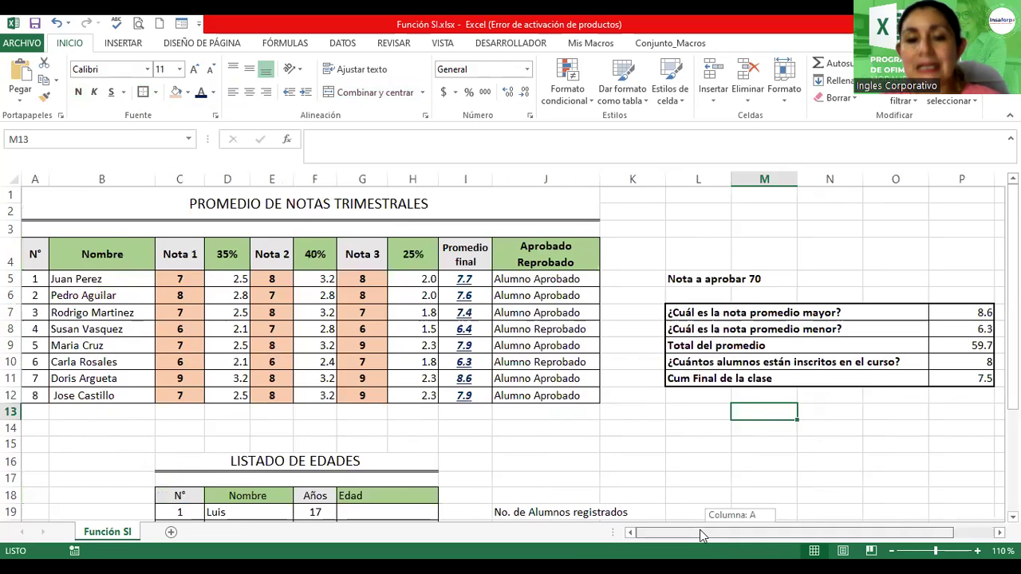
left_click(750, 428)
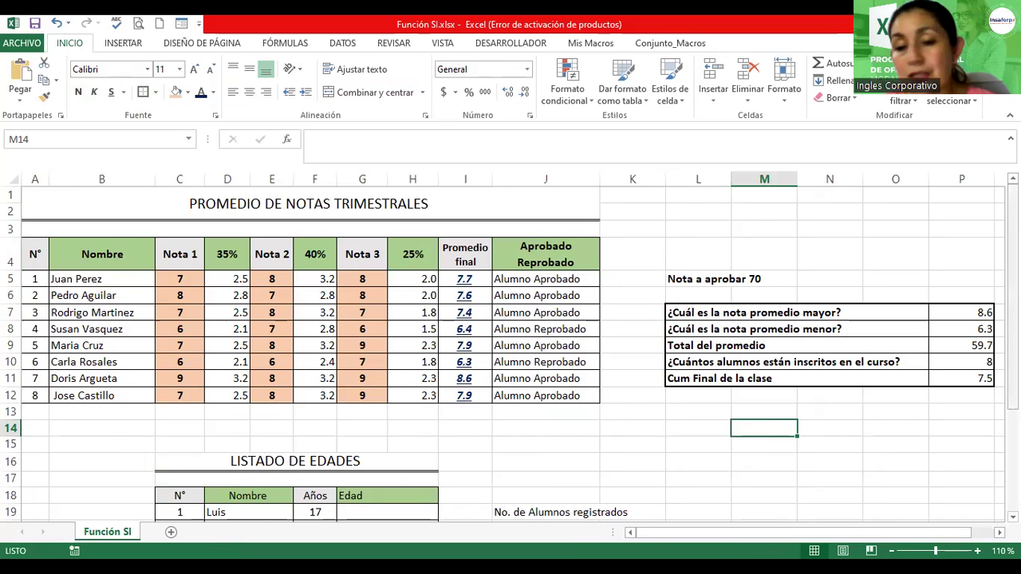
scroll(752, 491, "down", 2)
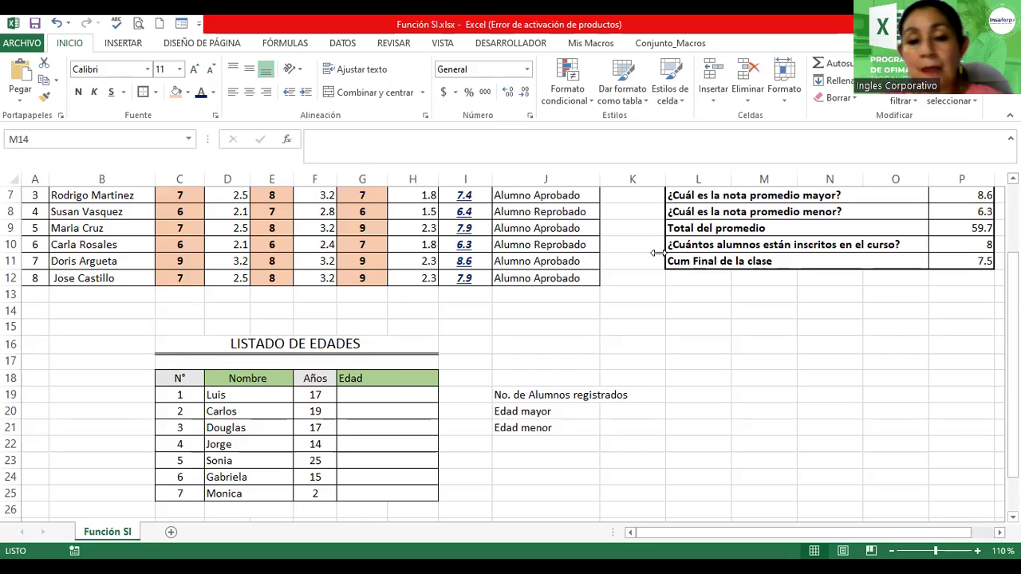
Select Luis's Edad cell G19 and zoom the age table to 150%
left_click(387, 394)
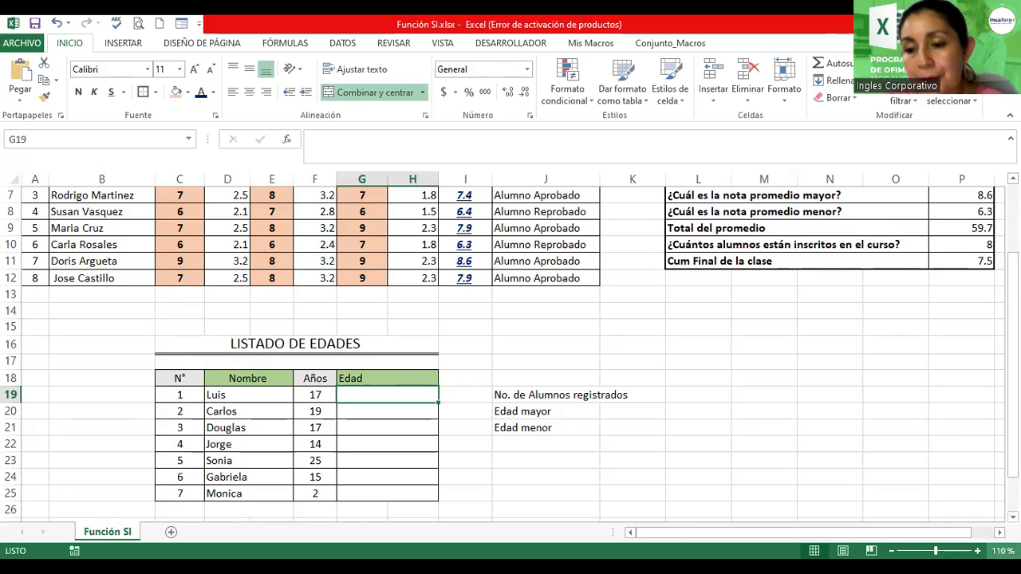
scroll(511, 347, "up", 2, "ctrl")
scroll(510, 346, "down", 1)
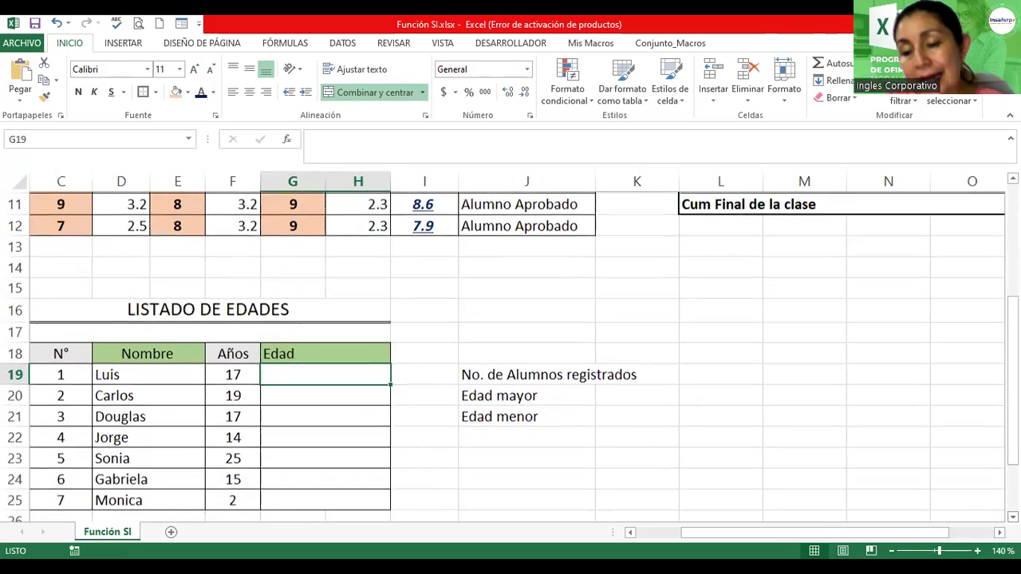
scroll(510, 351, "down", 1)
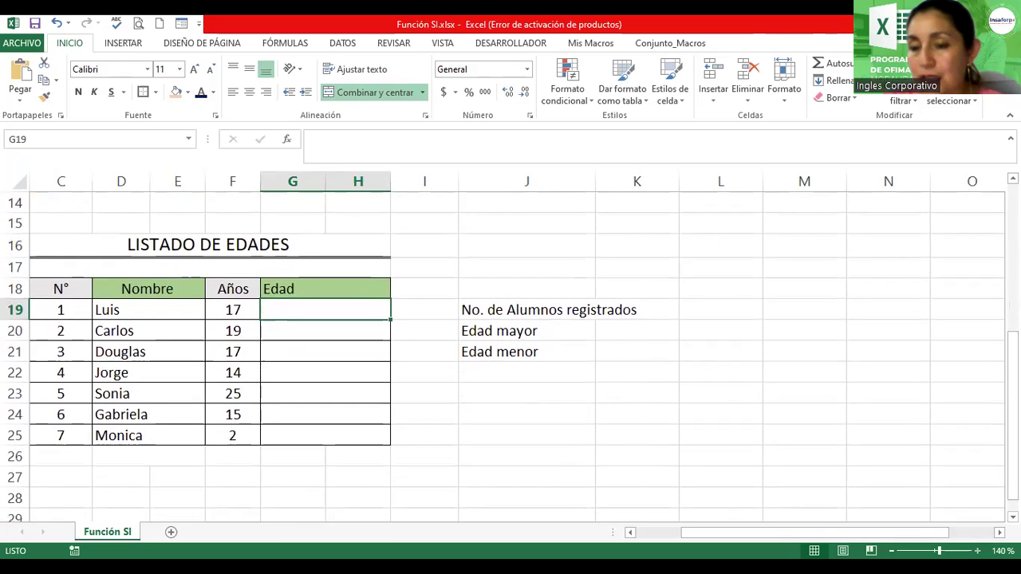
scroll(511, 347, "up", 1, "ctrl")
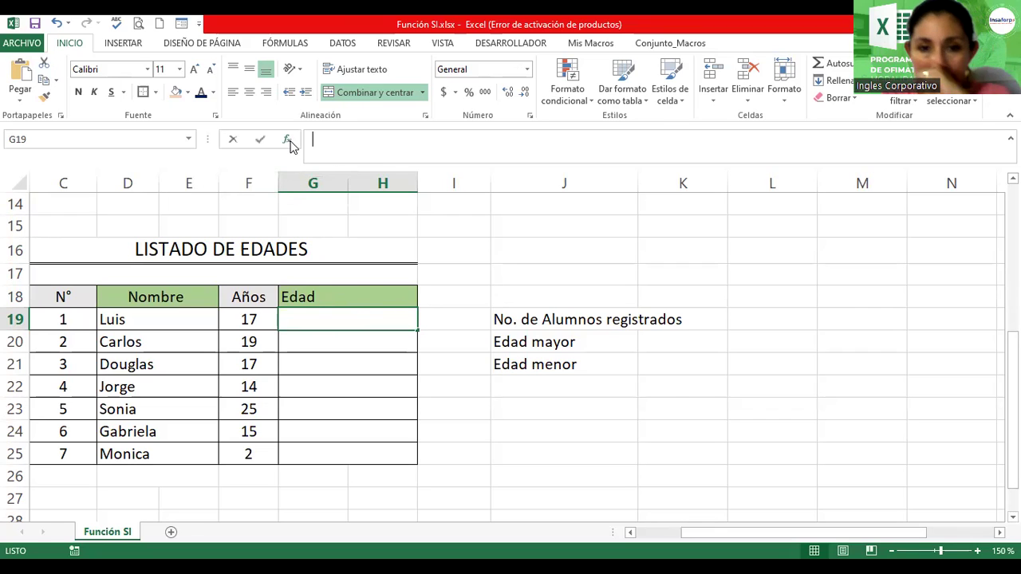
Pick SI from the Lógica function category, then cancel its arguments, leaving G19 empty
left_click(289, 141)
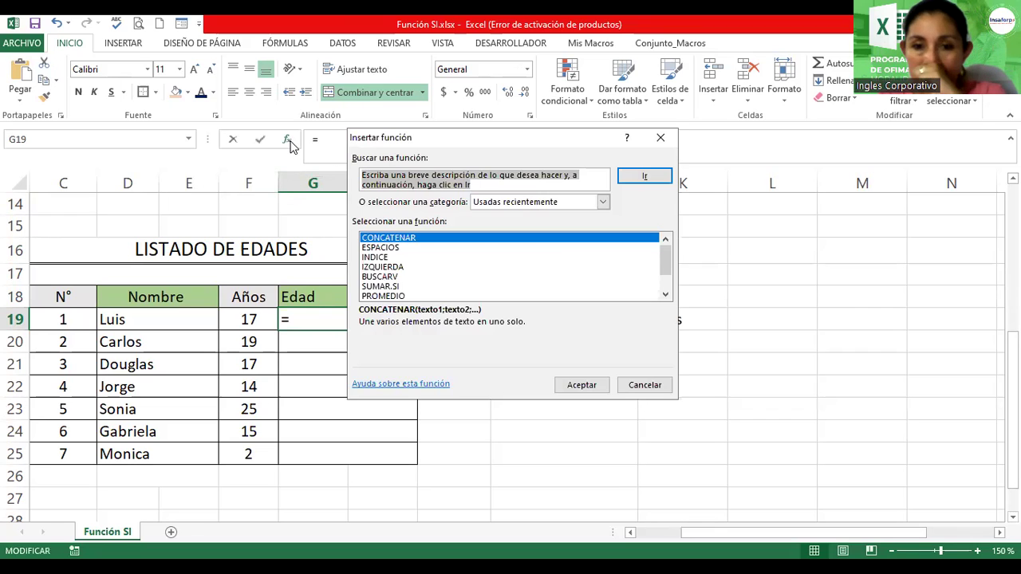
left_click(603, 202)
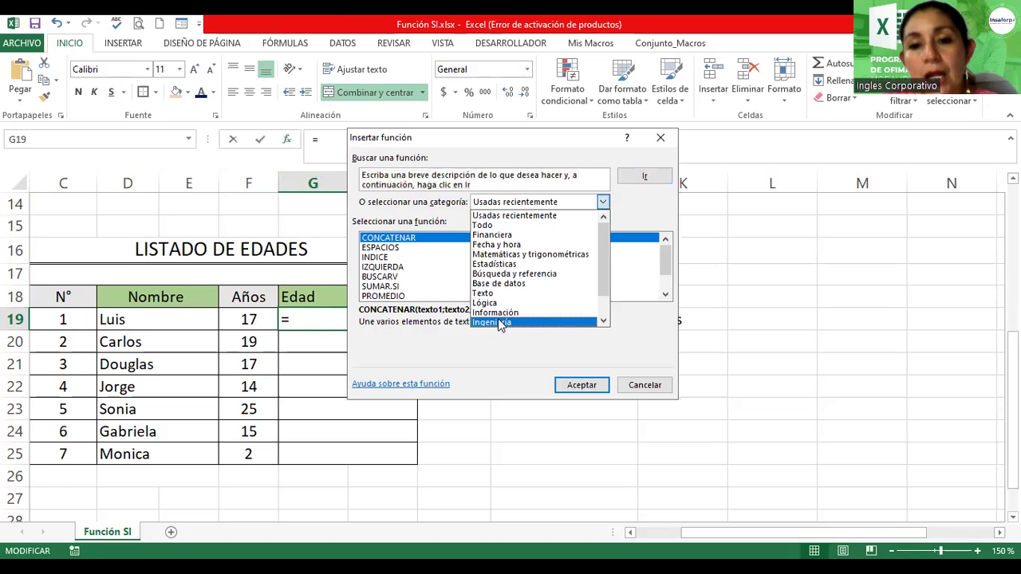
left_click(494, 303)
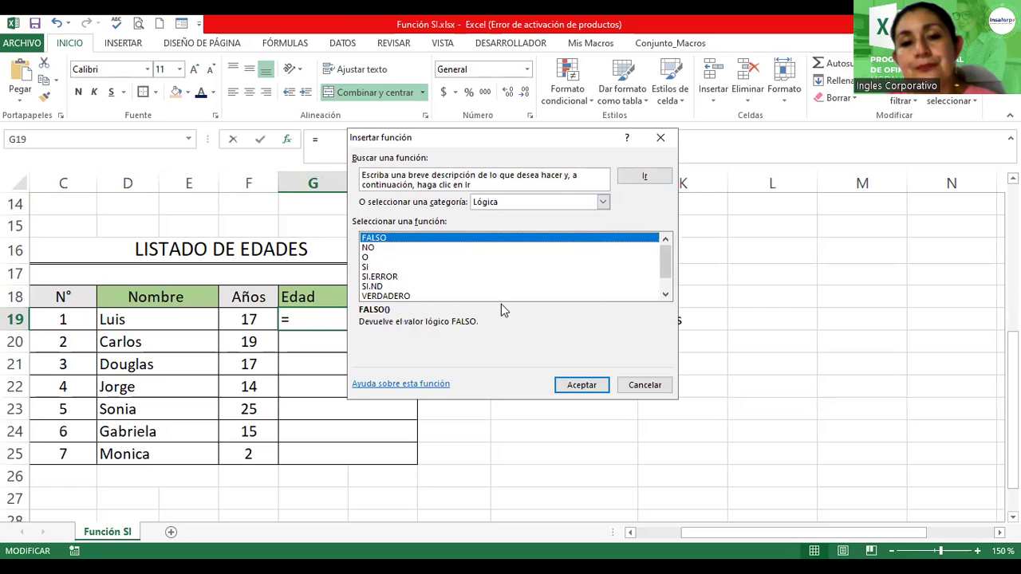
left_click(367, 267)
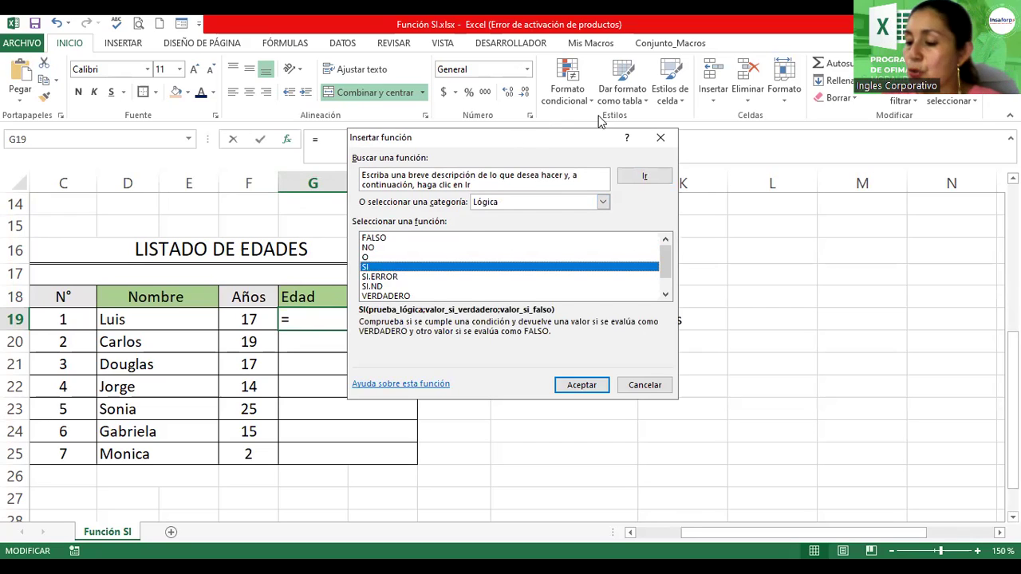
left_click_drag(524, 139, 601, 121)
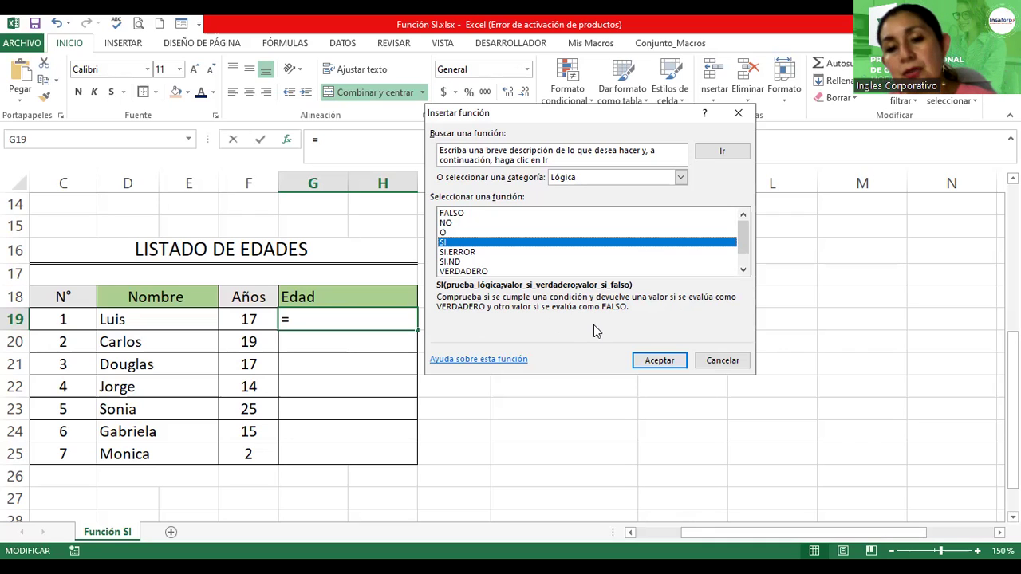
left_click(660, 361)
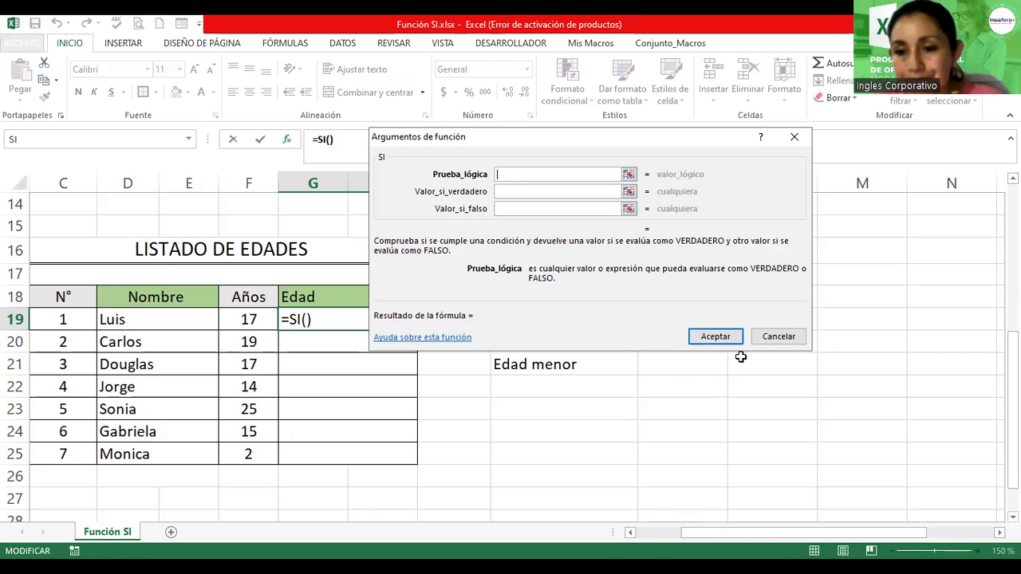
left_click(759, 342)
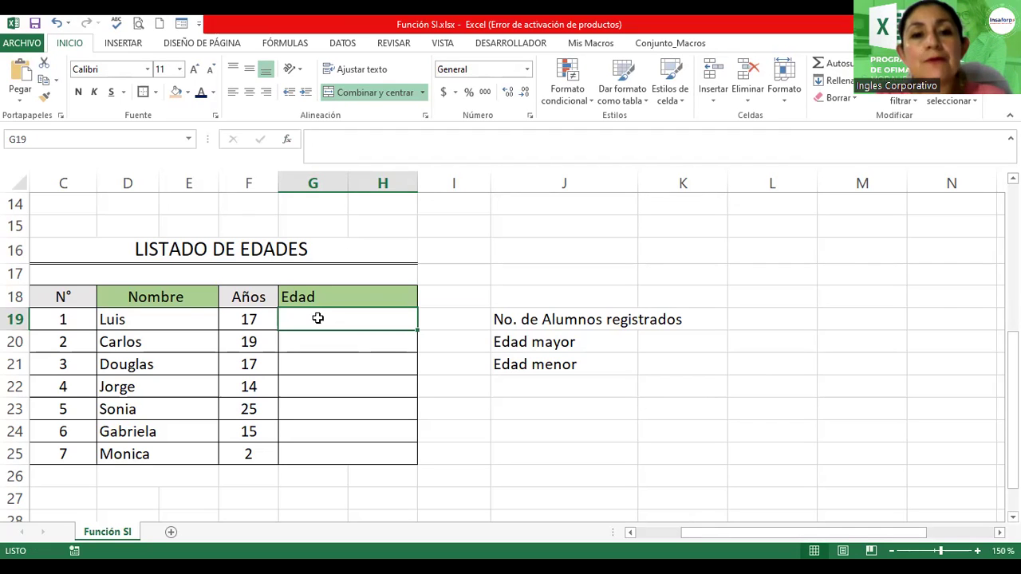
Open Insert Function for G19 and search the function list for 'si'
left_click(290, 144)
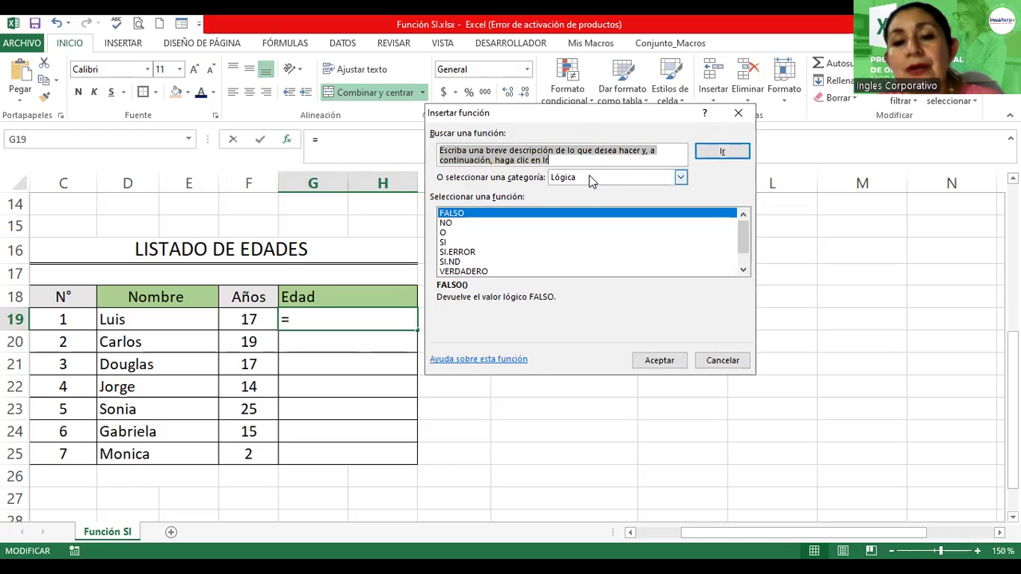
left_click(444, 244)
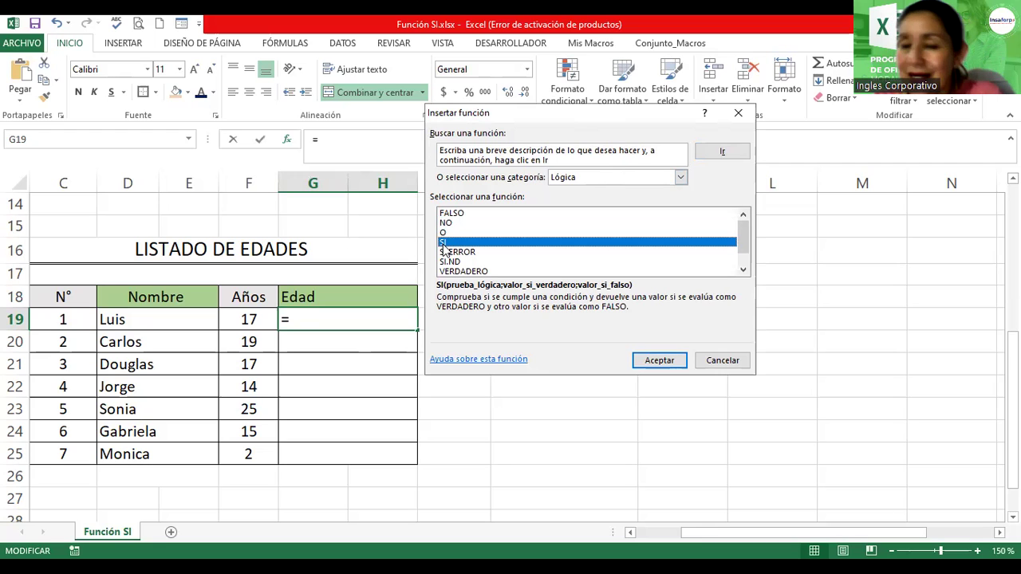
left_click(477, 159)
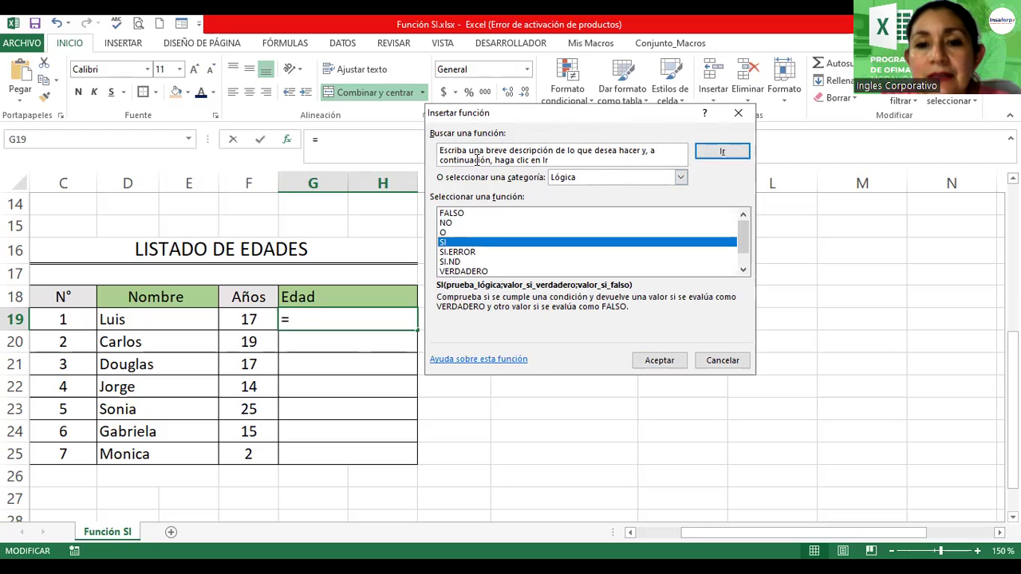
triple_click(544, 160)
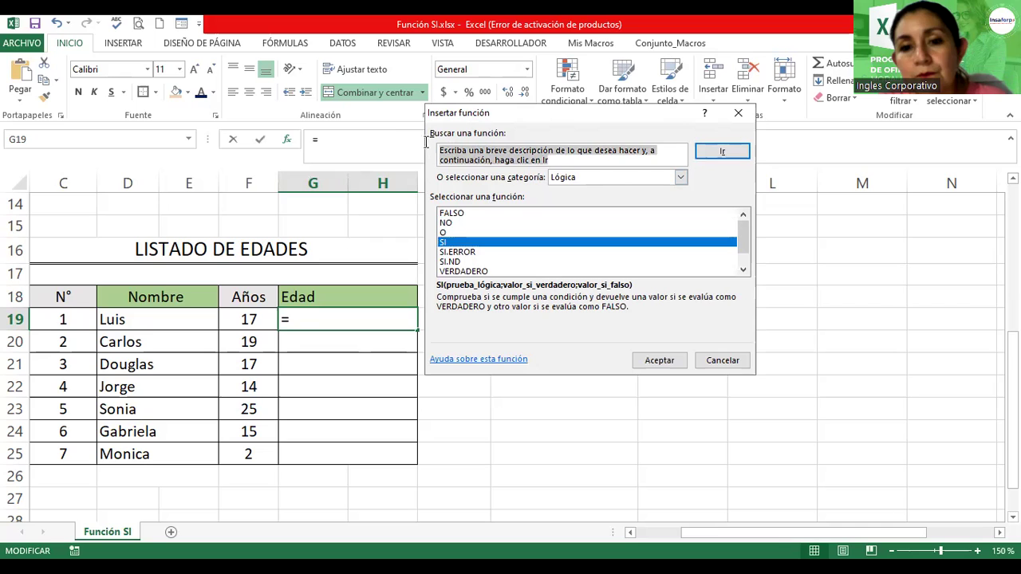
type("si")
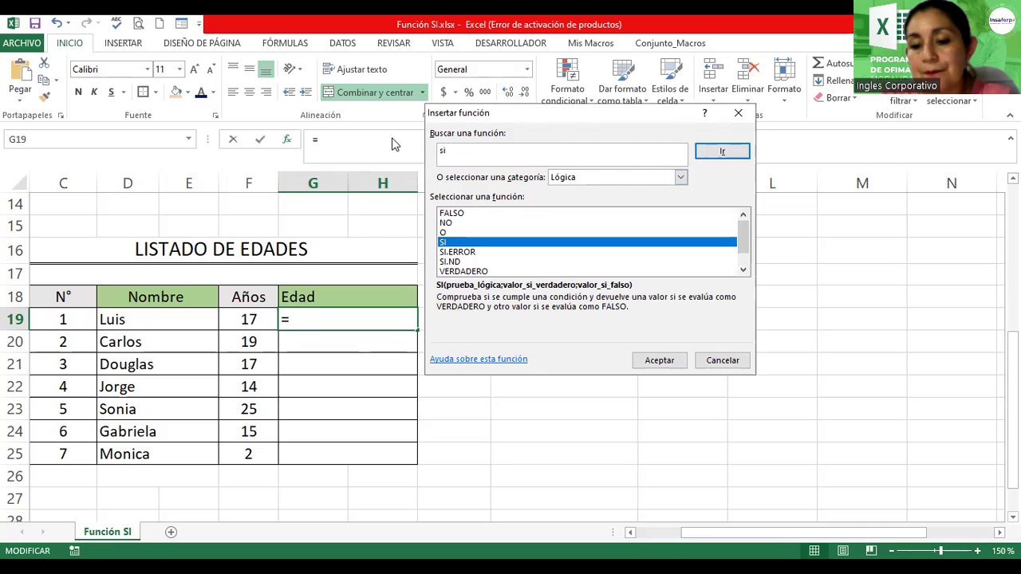
key("Return")
Try a search for 'contar', then search 'si' again so SI is listed first
left_click(456, 150)
key("BackSpace")
key("BackSpace")
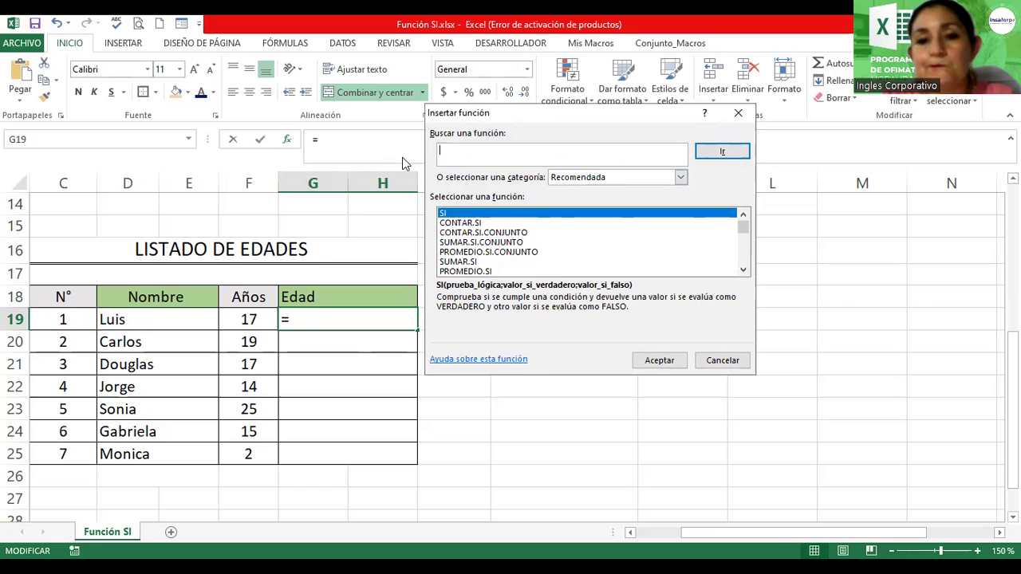
type("contr")
key("BackSpace")
type("ar")
key("Return")
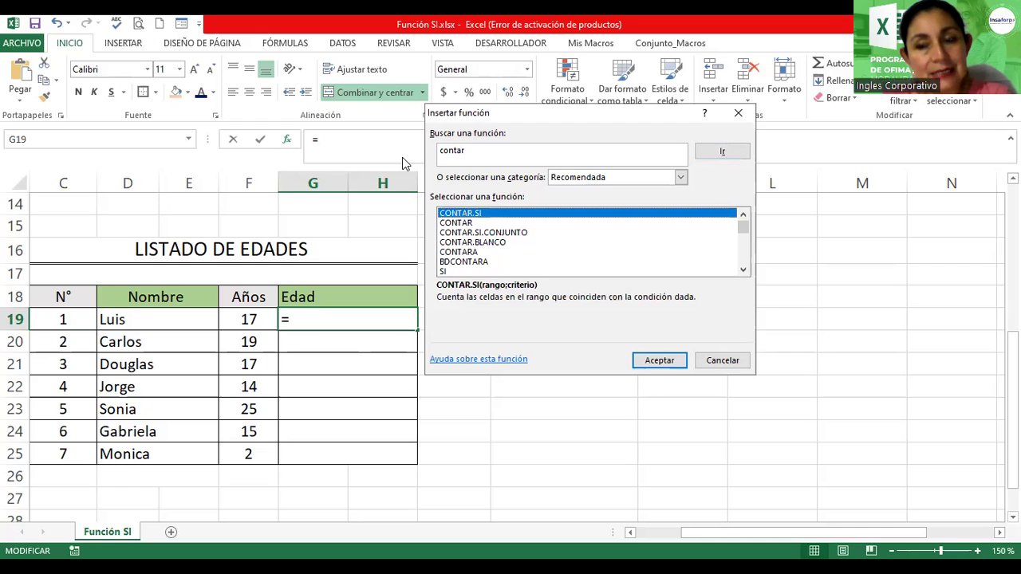
left_click(475, 155)
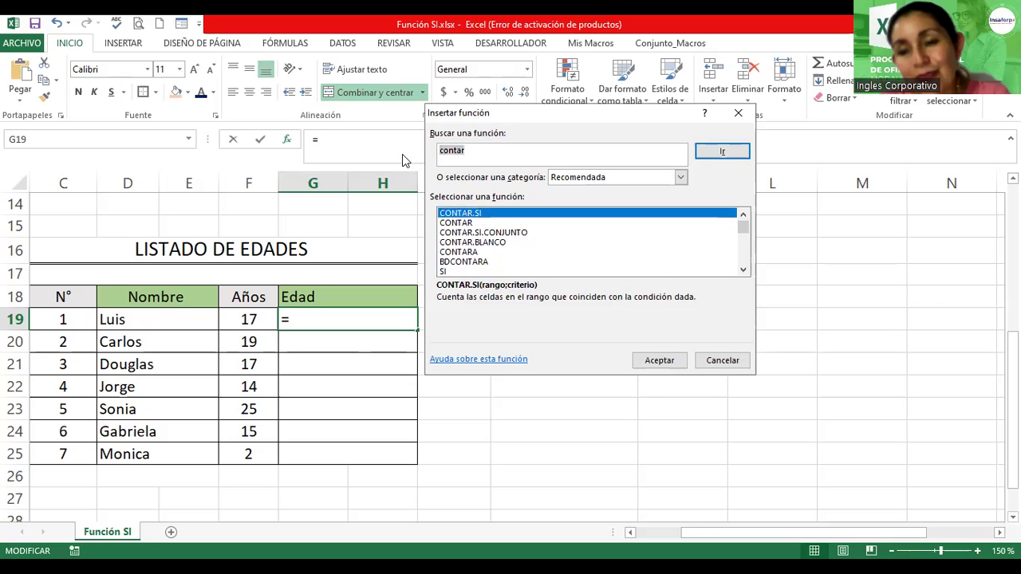
type("si")
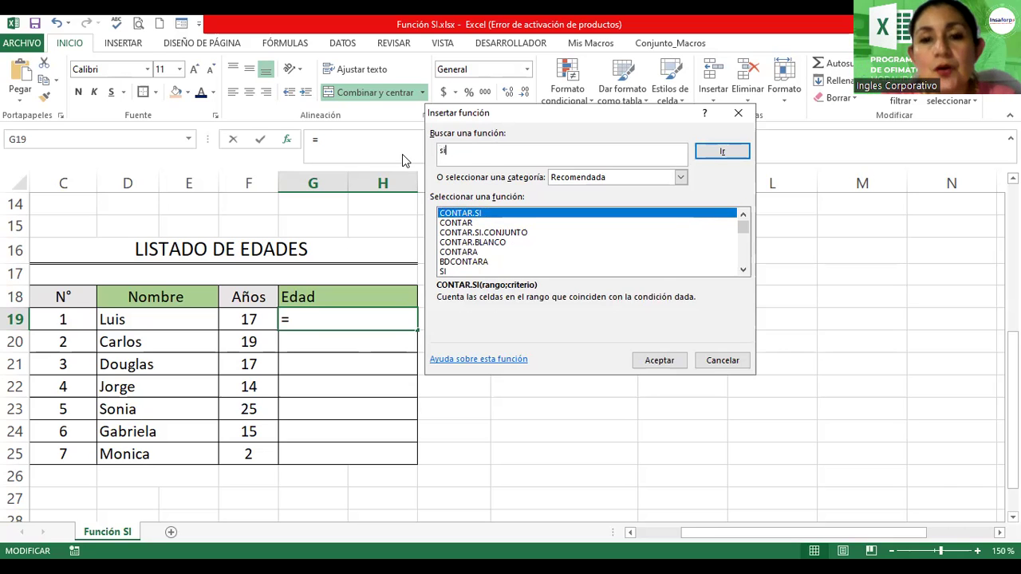
key("Return")
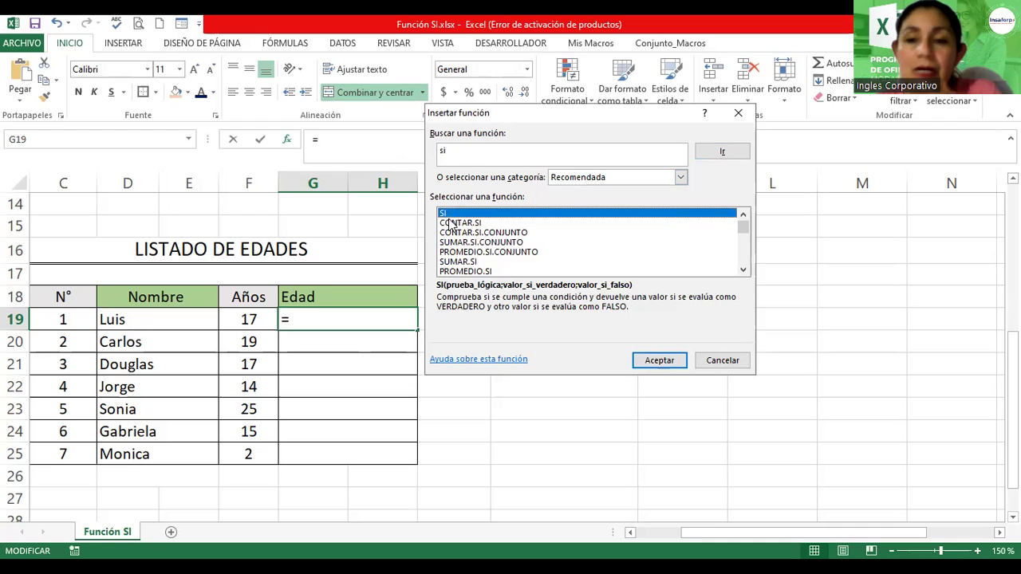
Enter SI arguments F19>=18, "Mayor de Edad" and "Menor de Edad" for G19, and confirm
left_click(659, 361)
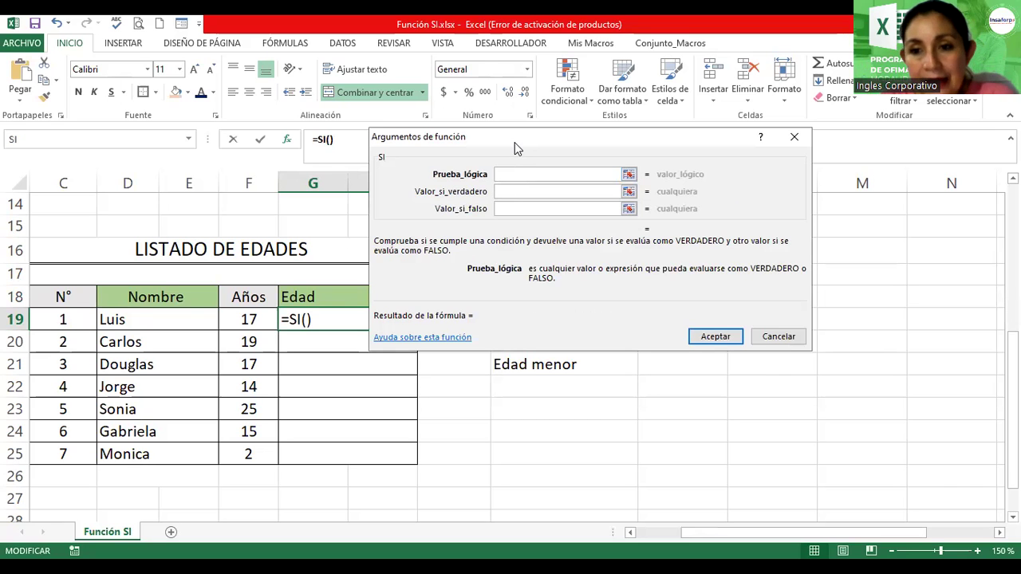
left_click_drag(515, 142, 590, 170)
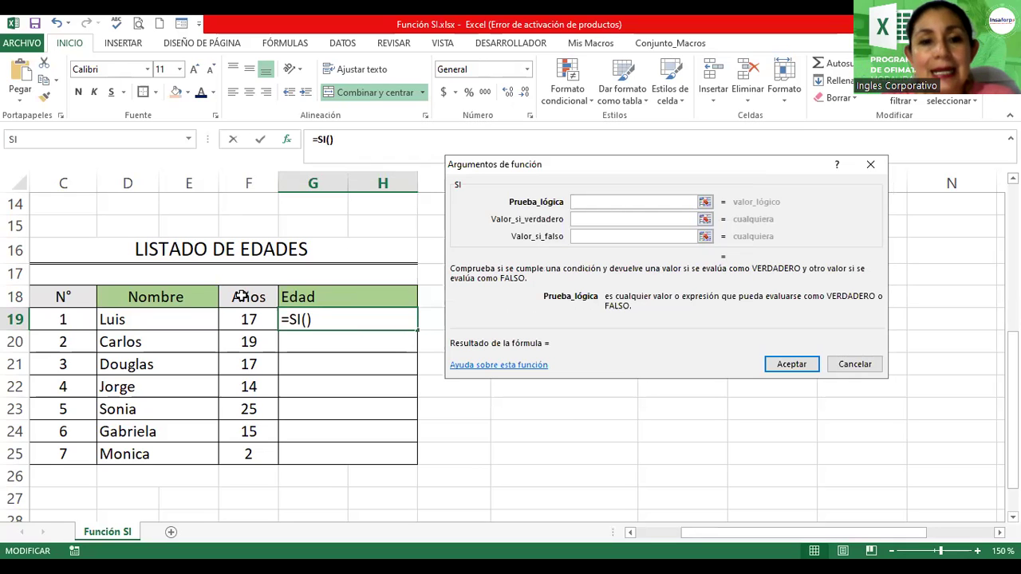
left_click(249, 317)
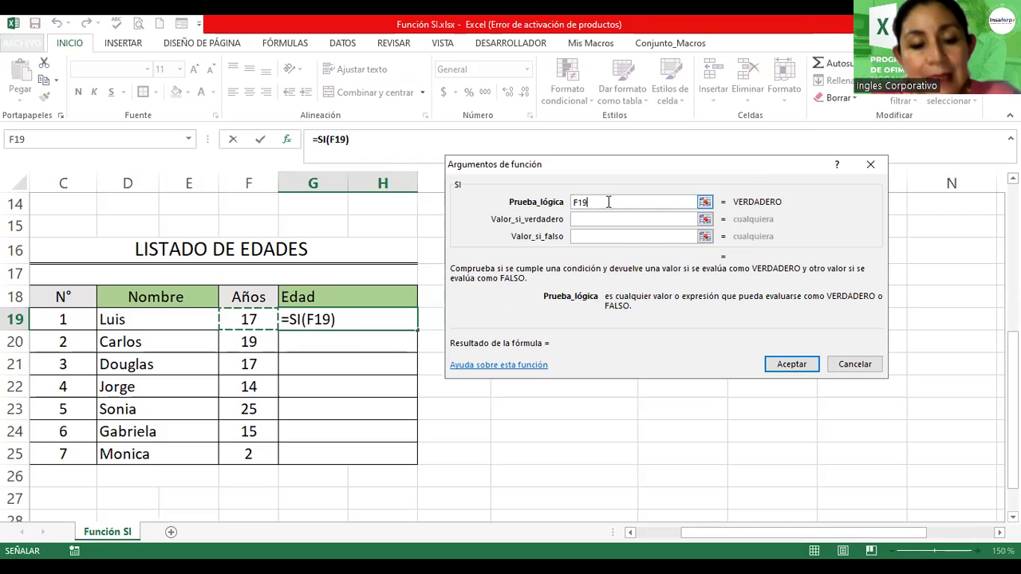
type(">")
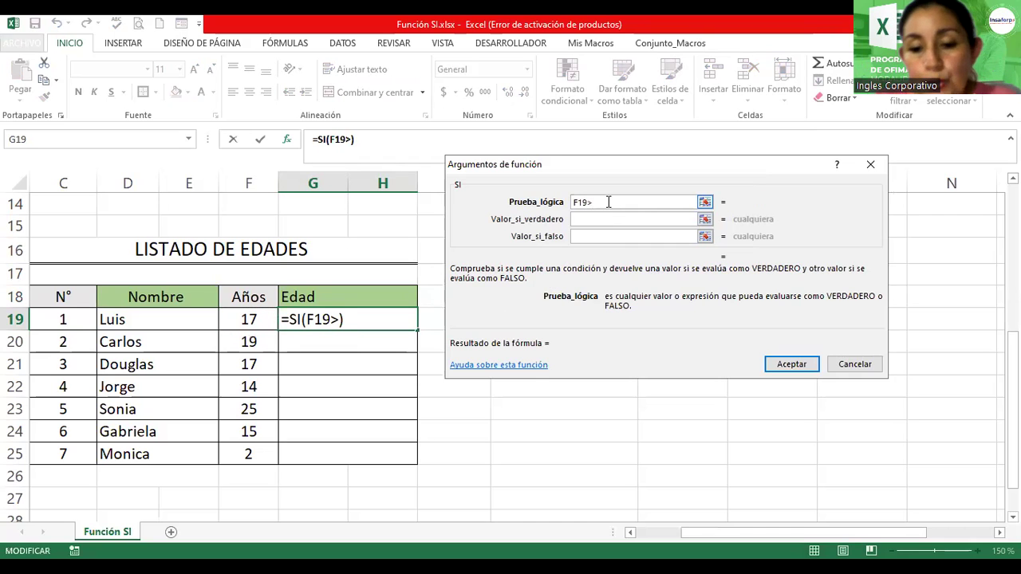
type("=1")
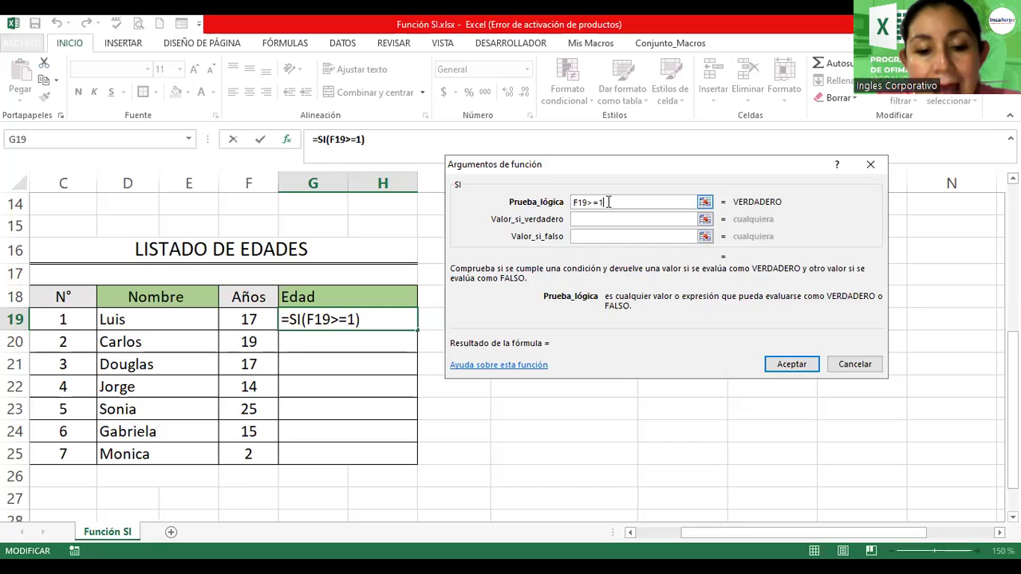
type("8")
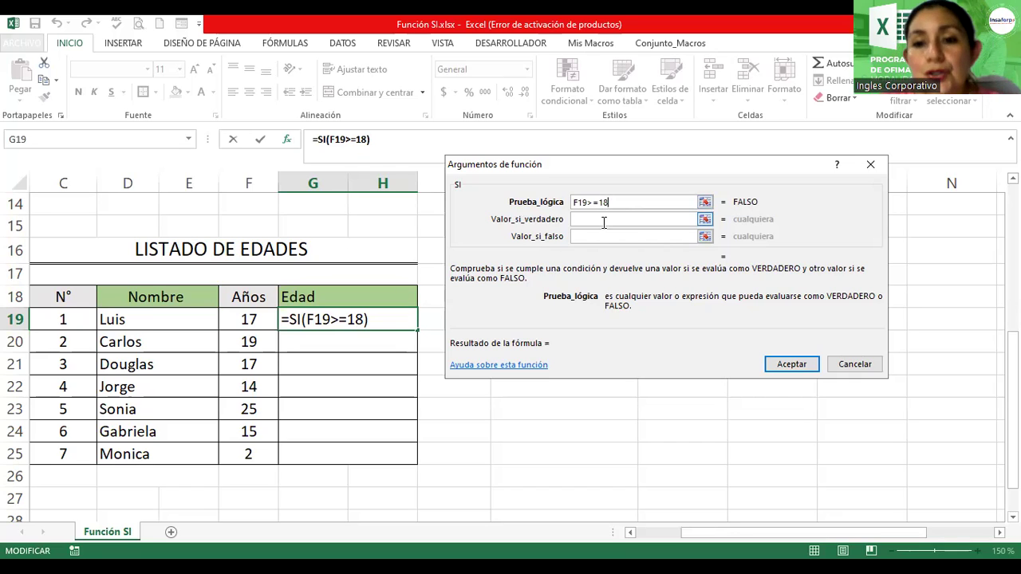
left_click(604, 219)
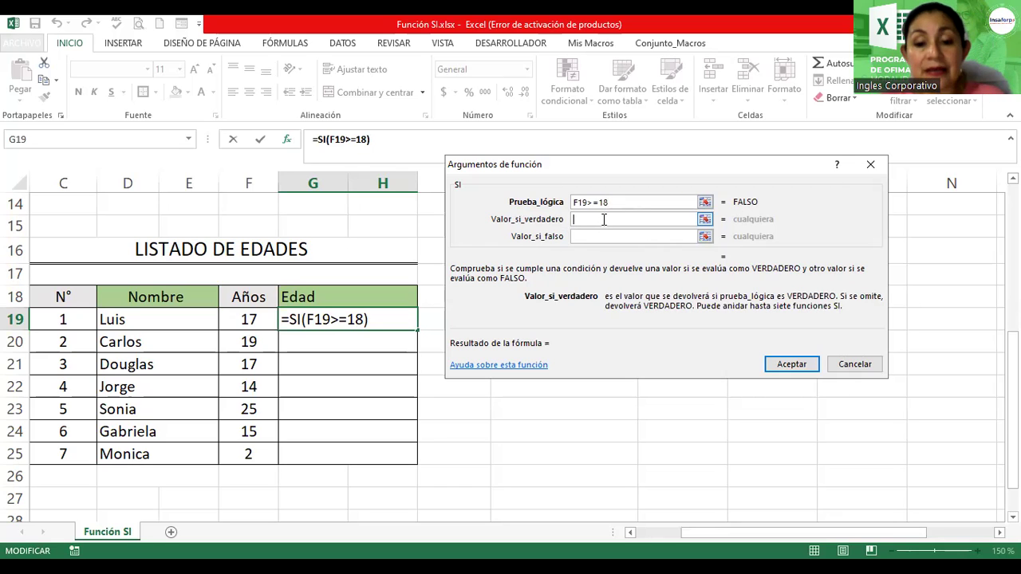
type("Mayor de Edad")
left_click(599, 232)
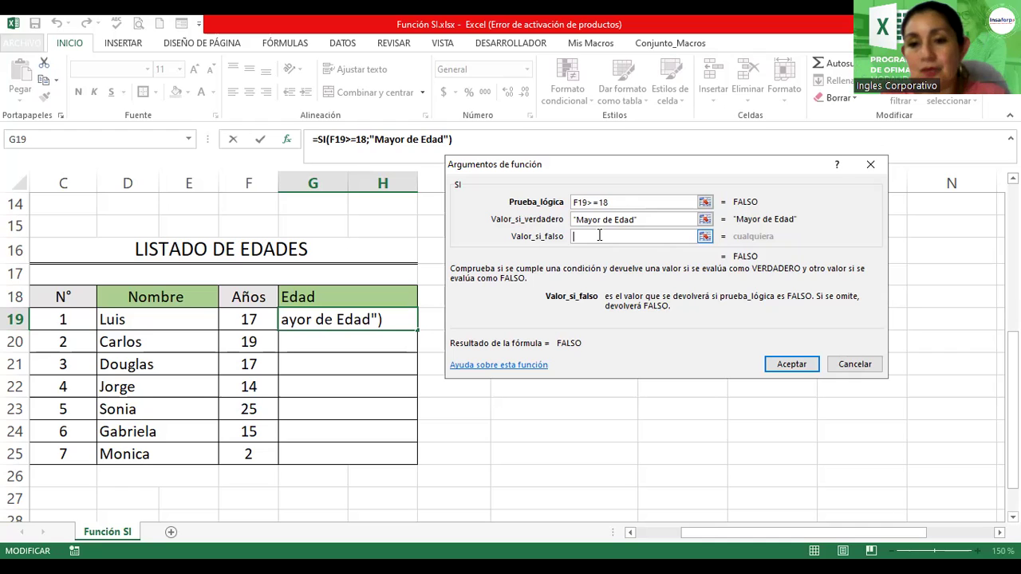
type("Menor de Edad")
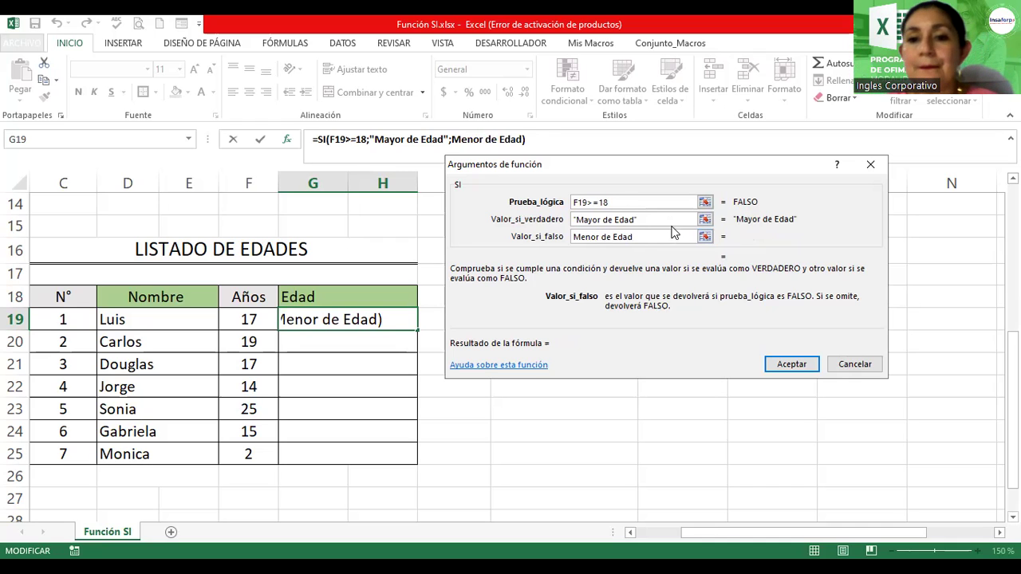
left_click(670, 220)
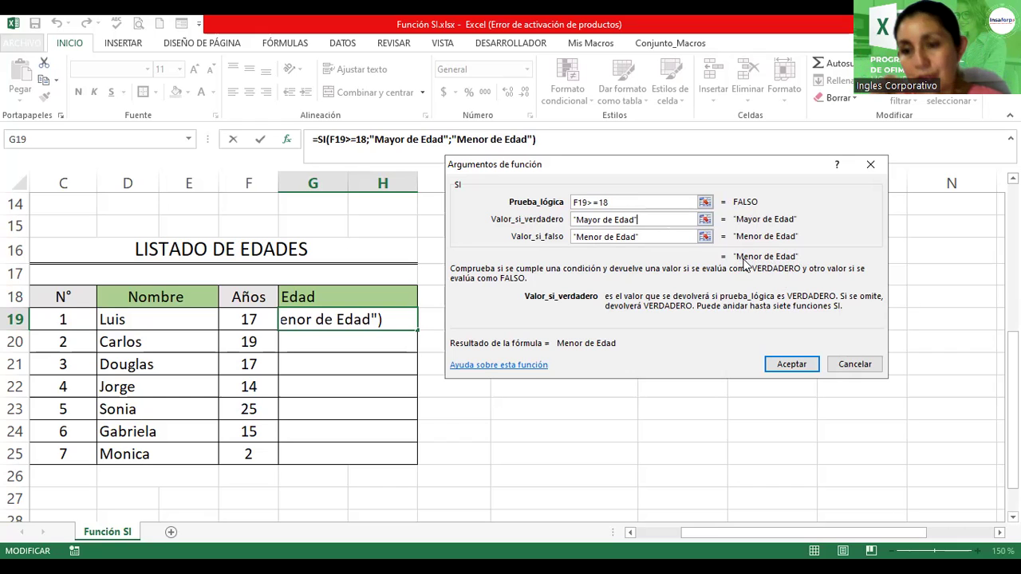
left_click(583, 201)
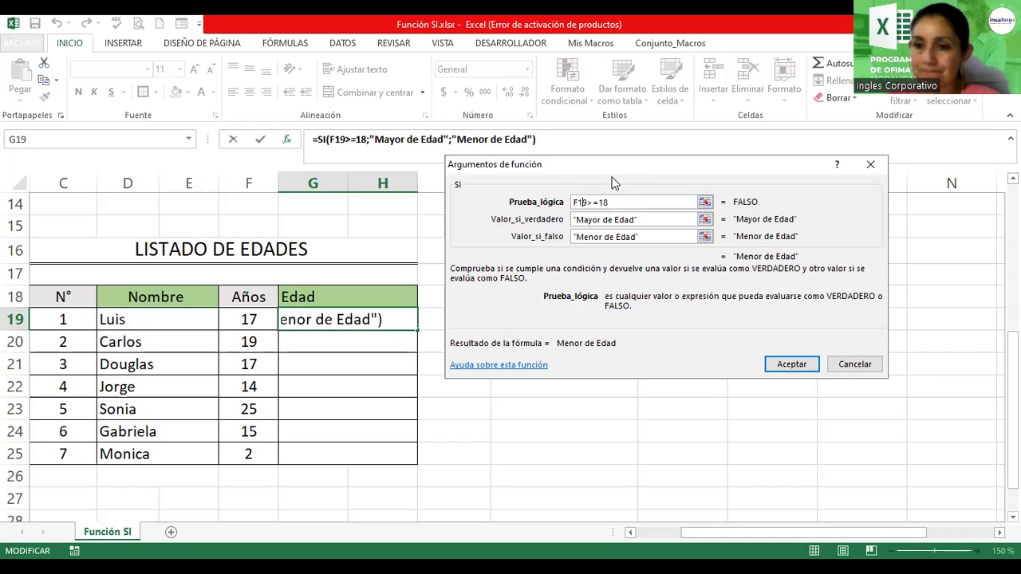
left_click_drag(627, 166, 613, 183)
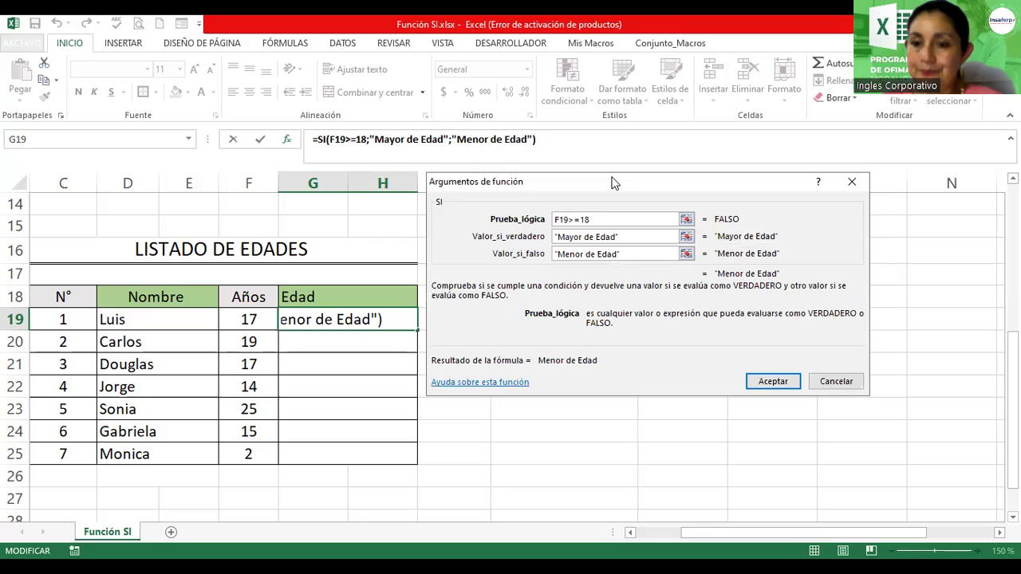
left_click(775, 383)
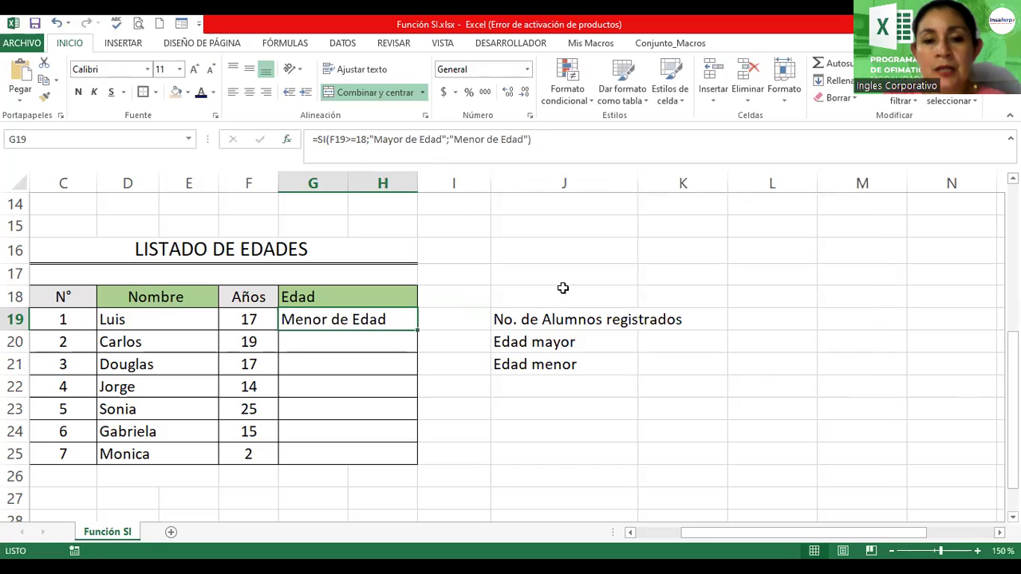
Review the Mayor de Edad / Menor de Edad texts in G19's formula and confirm it
double_click(349, 322)
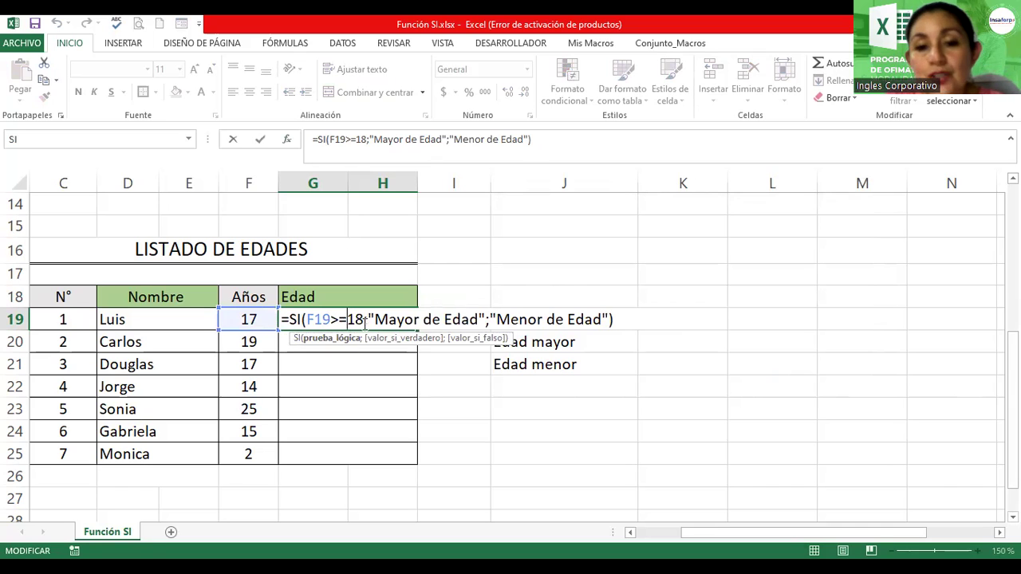
mouse_move(364, 319)
left_mouse_down()
mouse_move(489, 320)
mouse_move(484, 313)
left_mouse_up()
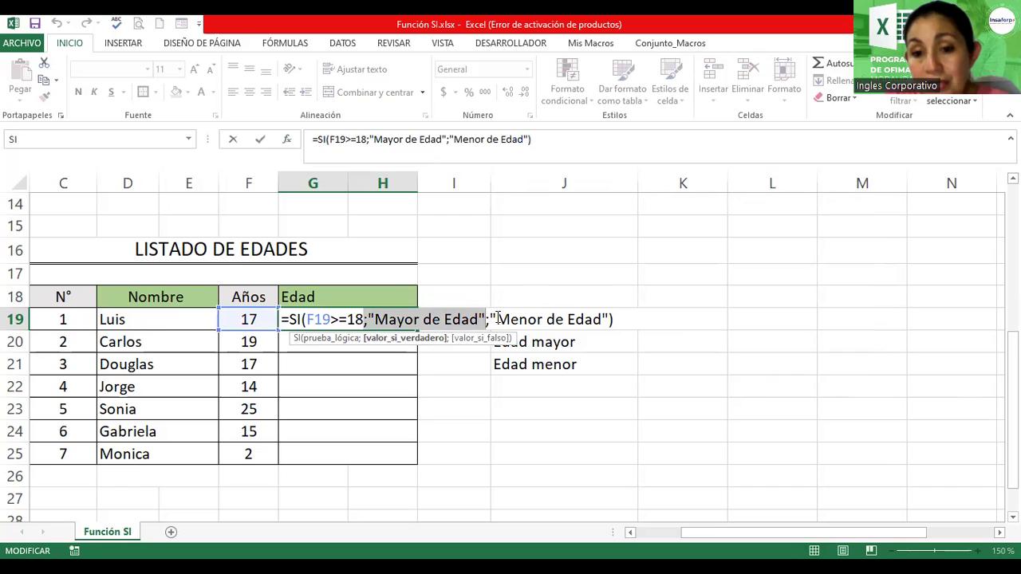
left_click_drag(495, 319, 625, 330)
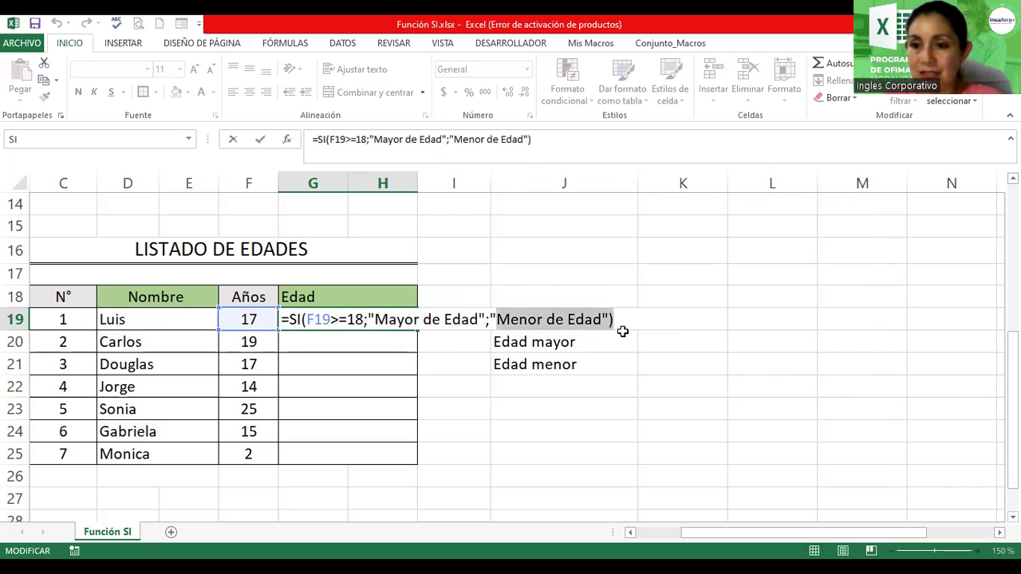
key("Return")
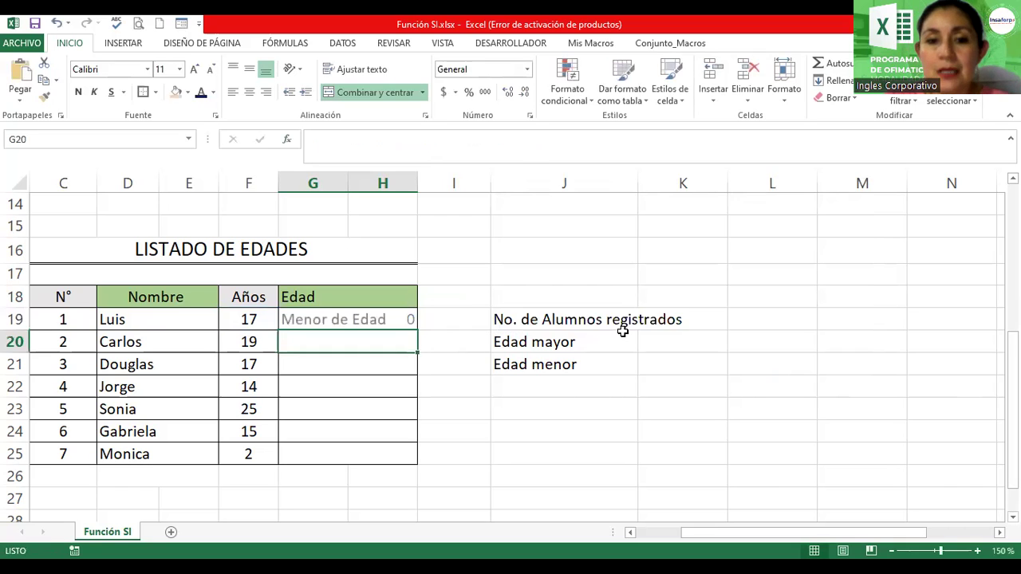
Copy the age formula from G19 down through G25
left_click(383, 319)
left_click_drag(417, 330, 420, 352)
double_click(350, 342)
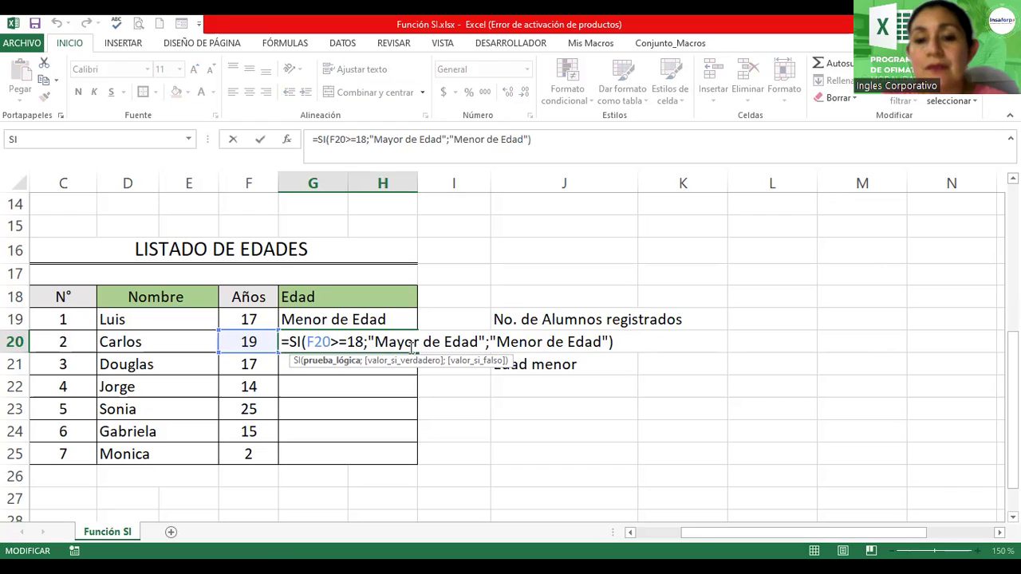
key("Return")
left_click(410, 346)
left_click_drag(418, 354, 416, 459)
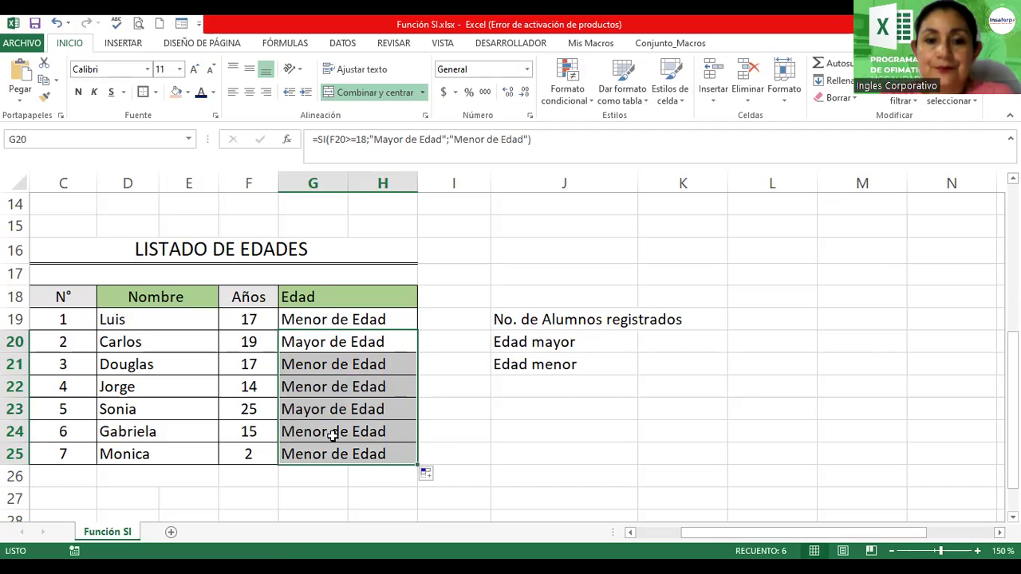
left_click(316, 364)
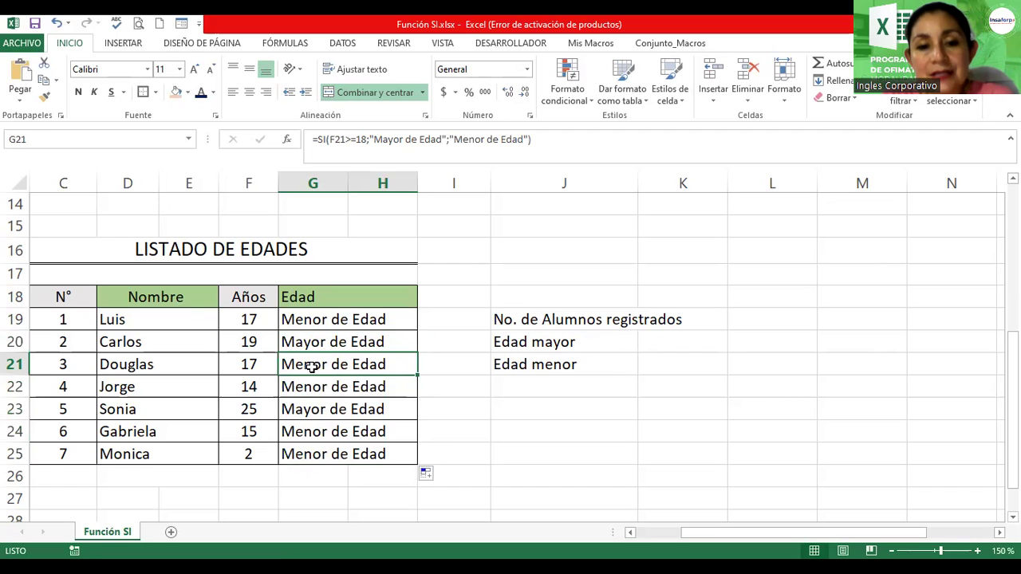
double_click(309, 364)
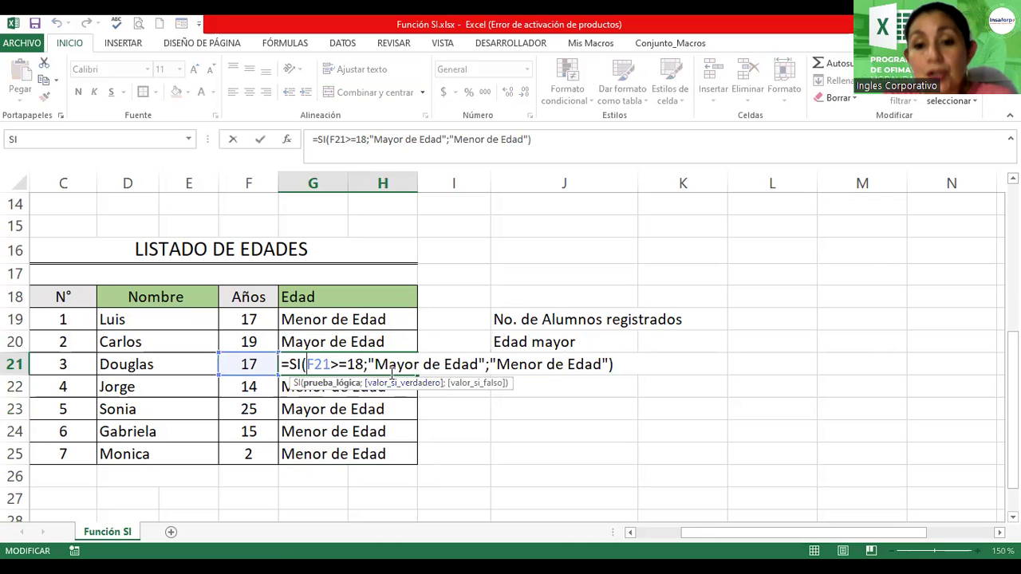
key("Return")
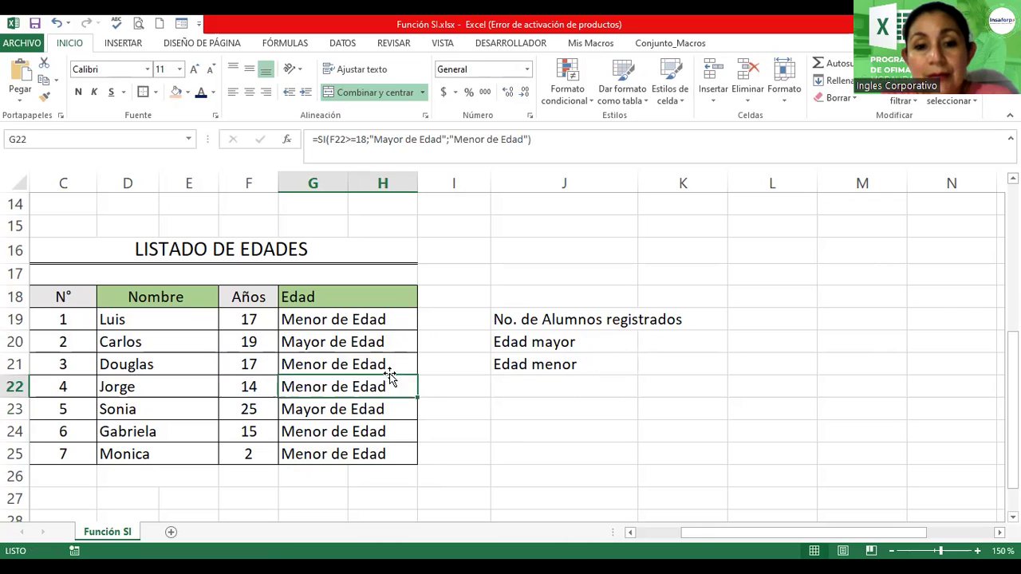
double_click(377, 386)
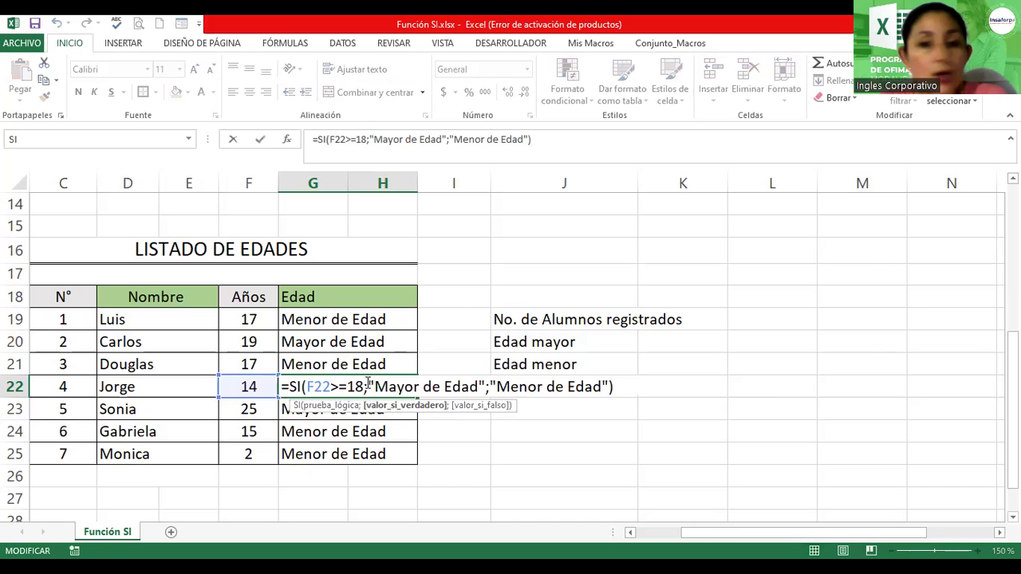
left_click_drag(465, 393, 463, 393)
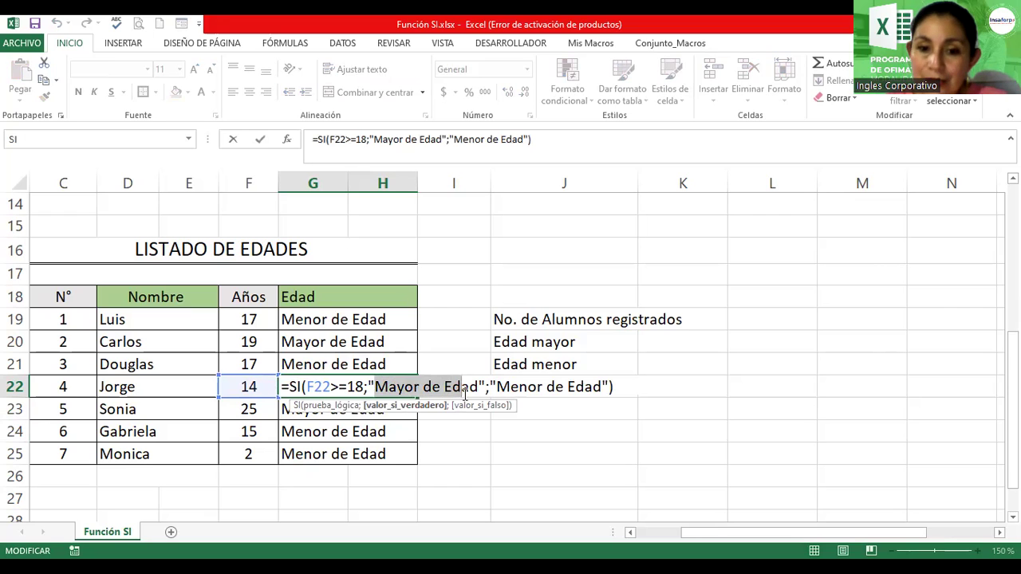
left_click_drag(497, 389, 611, 391)
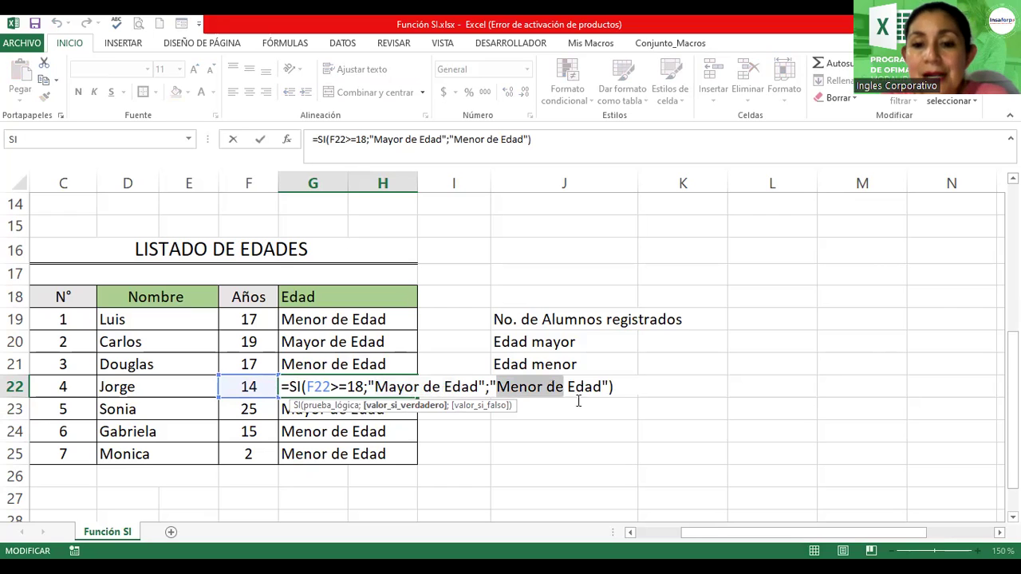
key("Return")
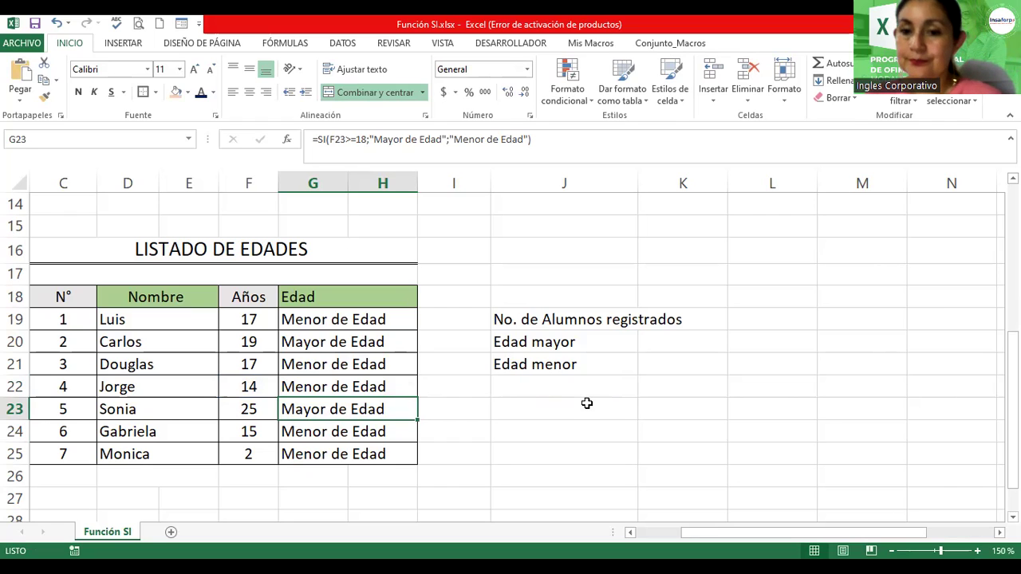
Count the registered students with =CONTARA over the name list, giving 7
left_click(770, 323)
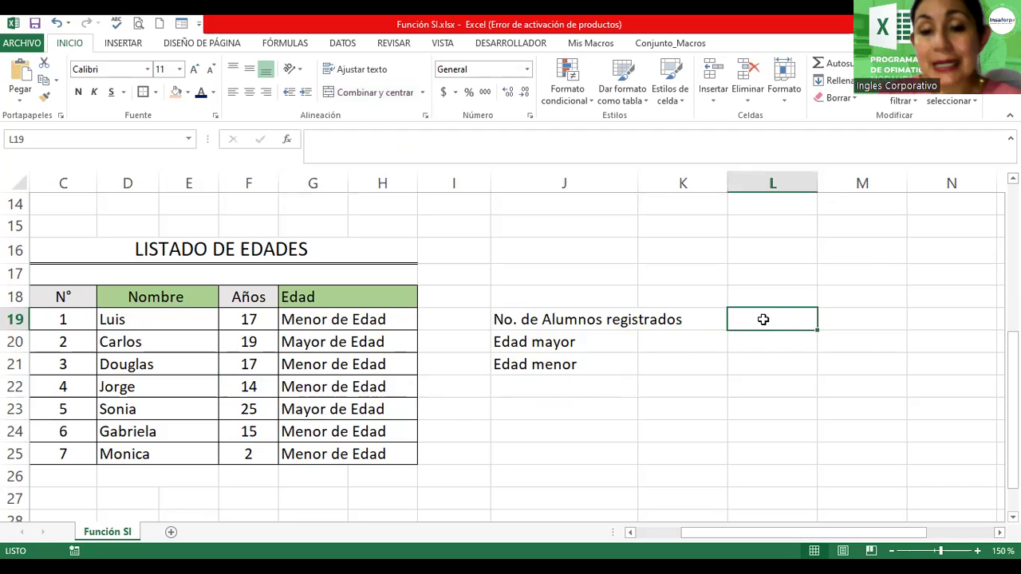
type("=")
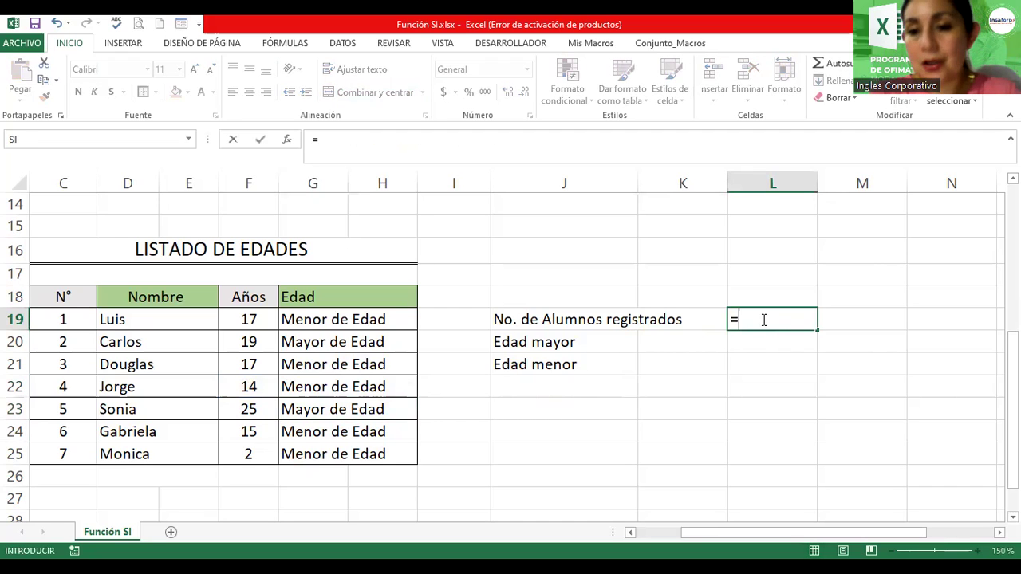
type("contara(")
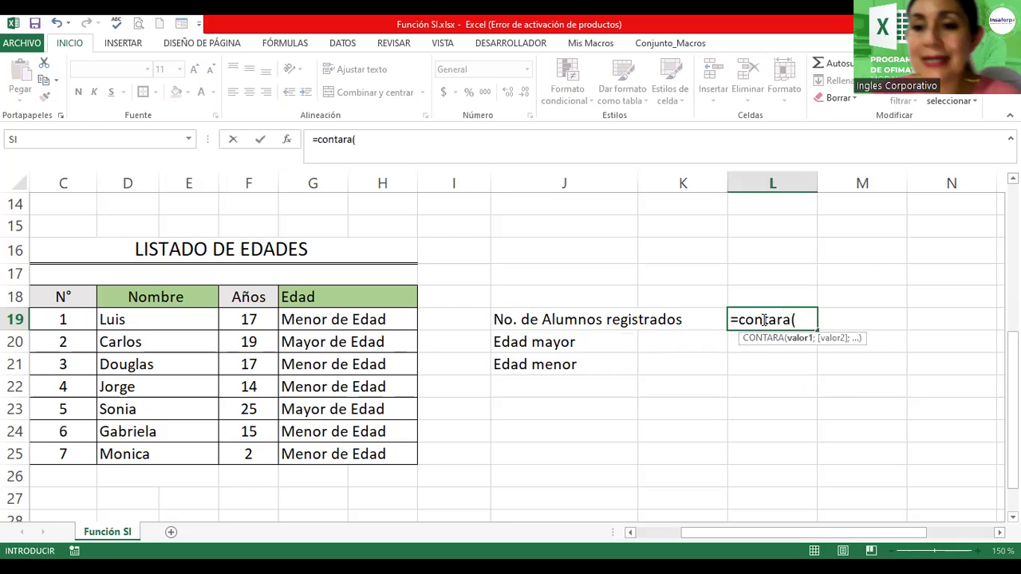
left_click(163, 319)
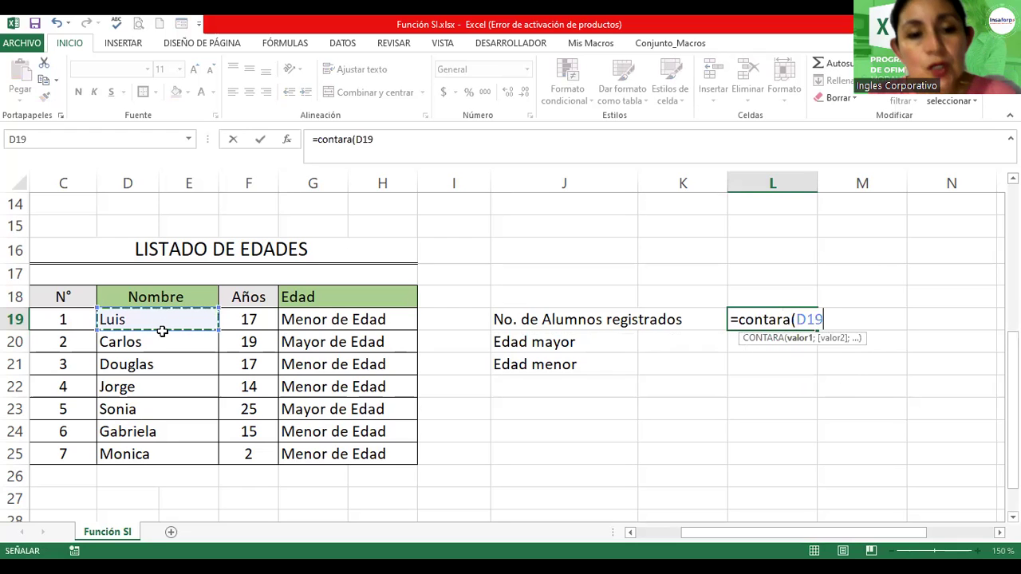
left_click(165, 456, "shift")
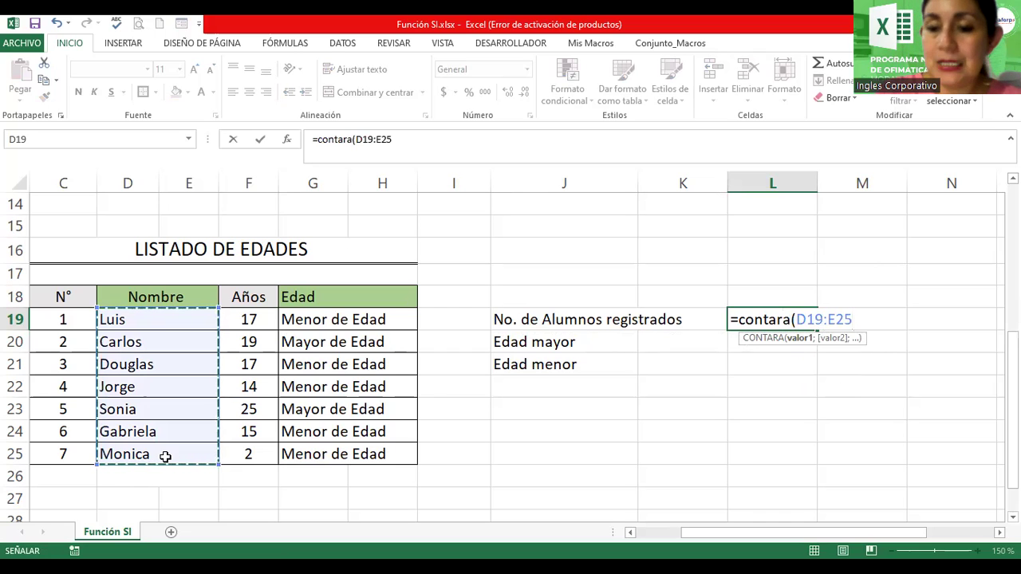
key("Return")
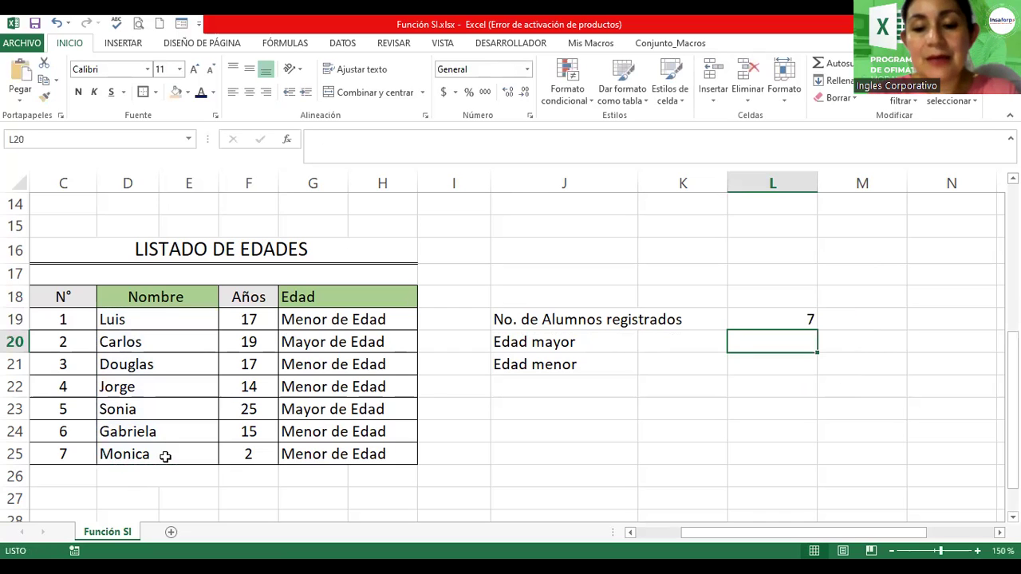
Enter =MAX(F19:F25) for the oldest age, giving 25
type("=maz")
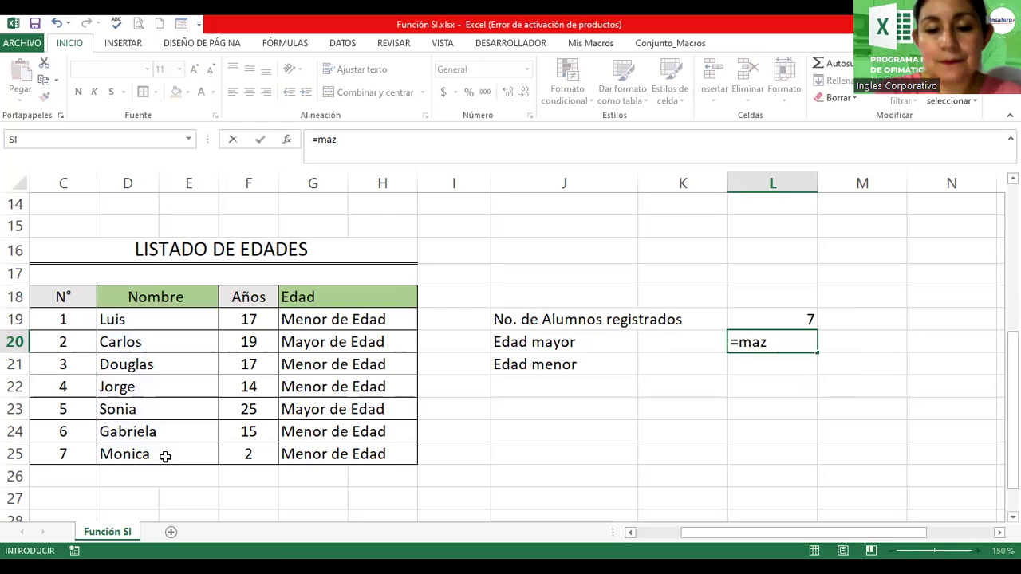
key("BackSpace")
type("x(")
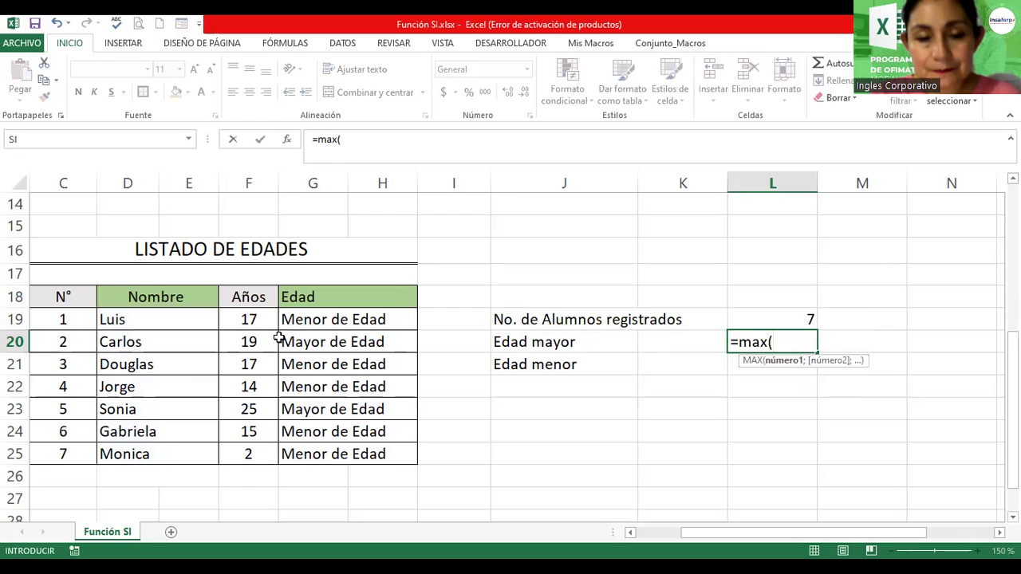
left_click_drag(259, 321, 256, 349)
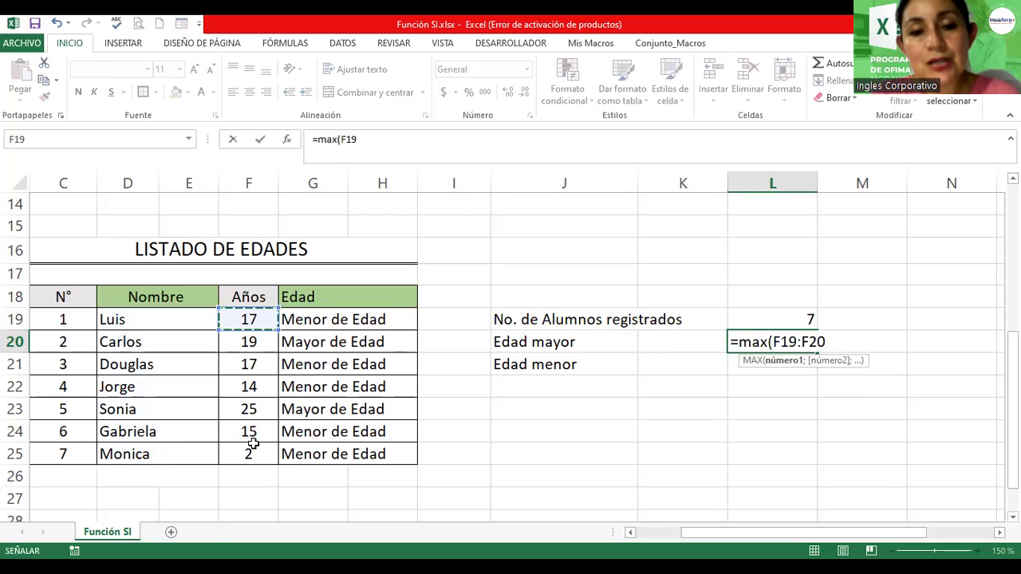
left_click_drag(252, 444, 252, 453)
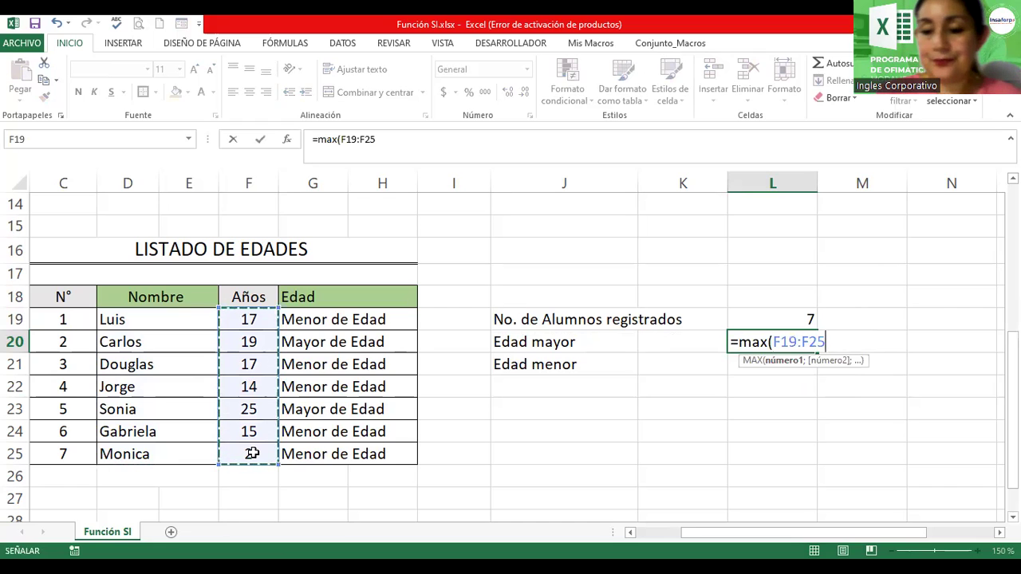
key("Return")
Enter =MIN(F19:F25) for the youngest age, giving 2
type("=min(")
left_click_drag(248, 318, 249, 364)
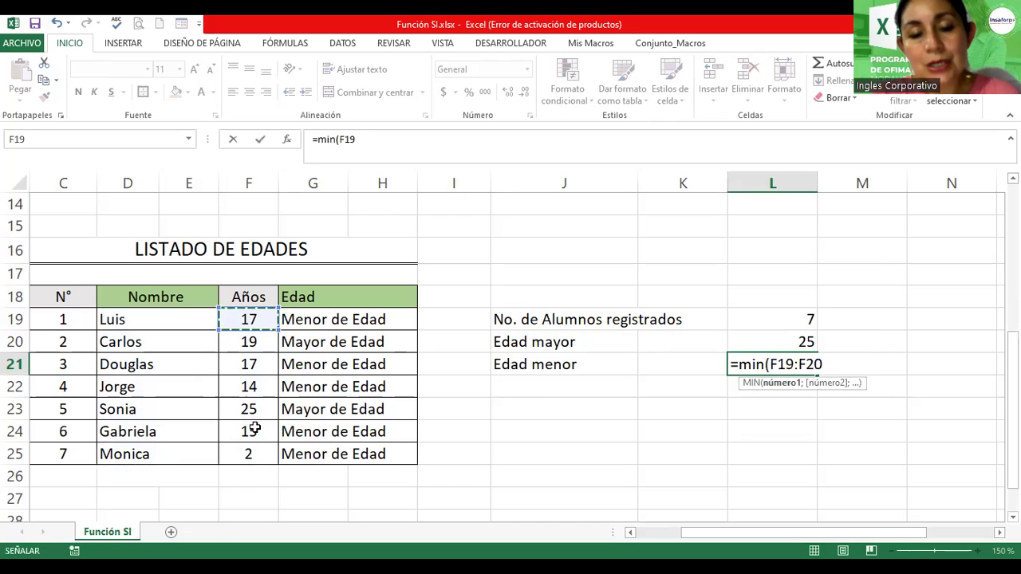
left_click_drag(252, 451, 252, 452)
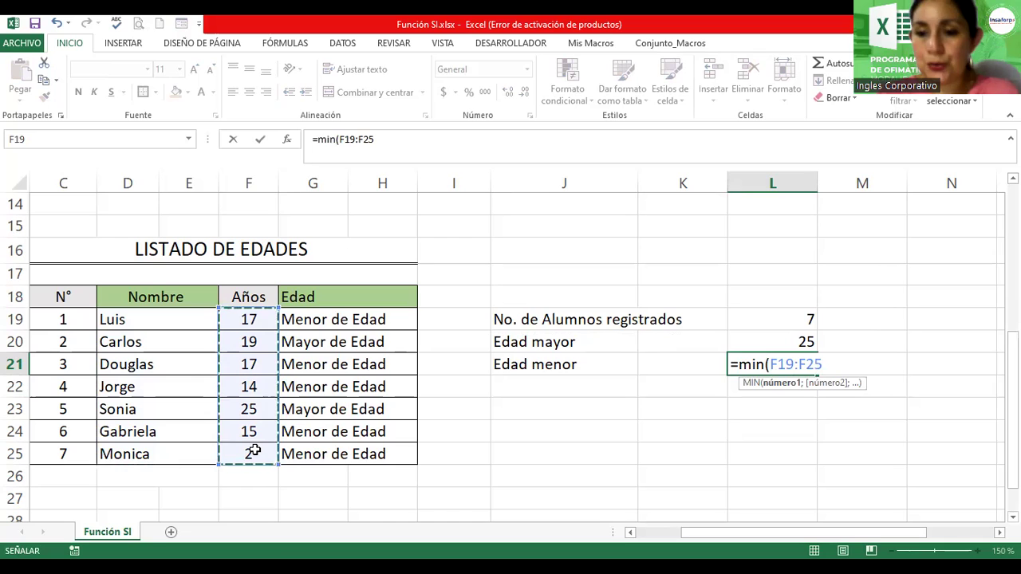
key("Return")
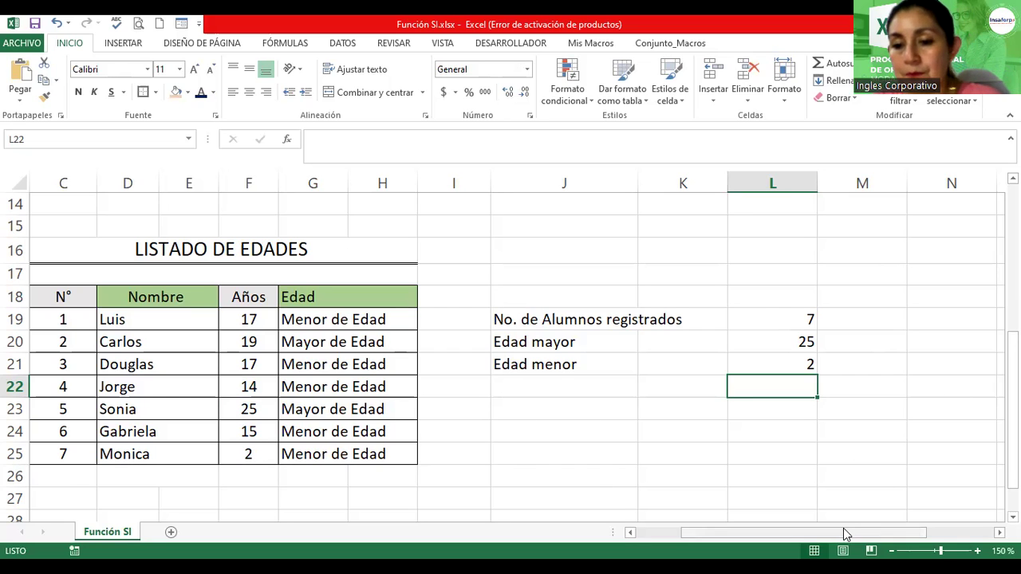
Review the filled age list and summary, then bring up the INSERTAR ribbon
scroll(887, 429, "down", 2)
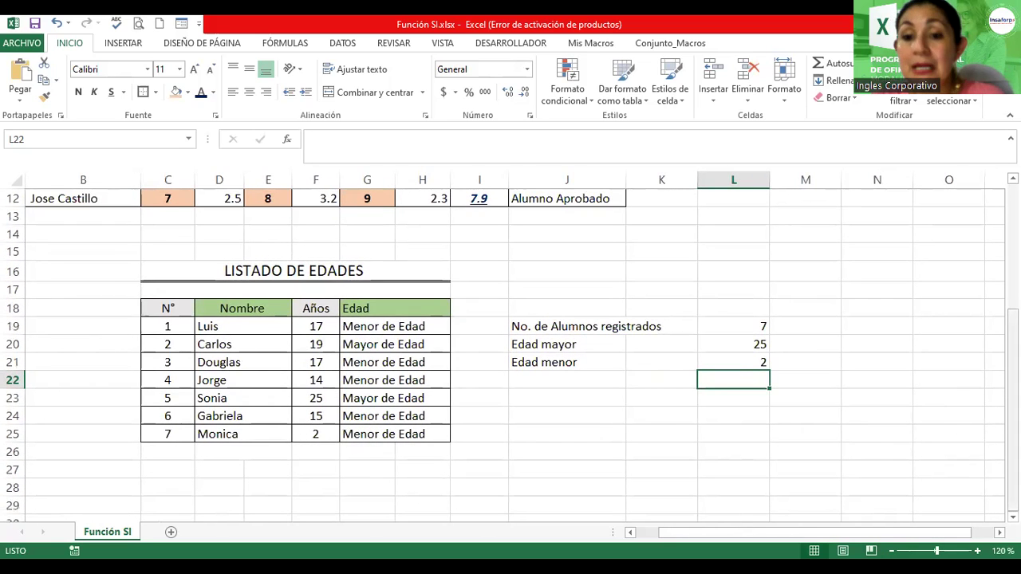
left_click_drag(1012, 430, 1012, 403)
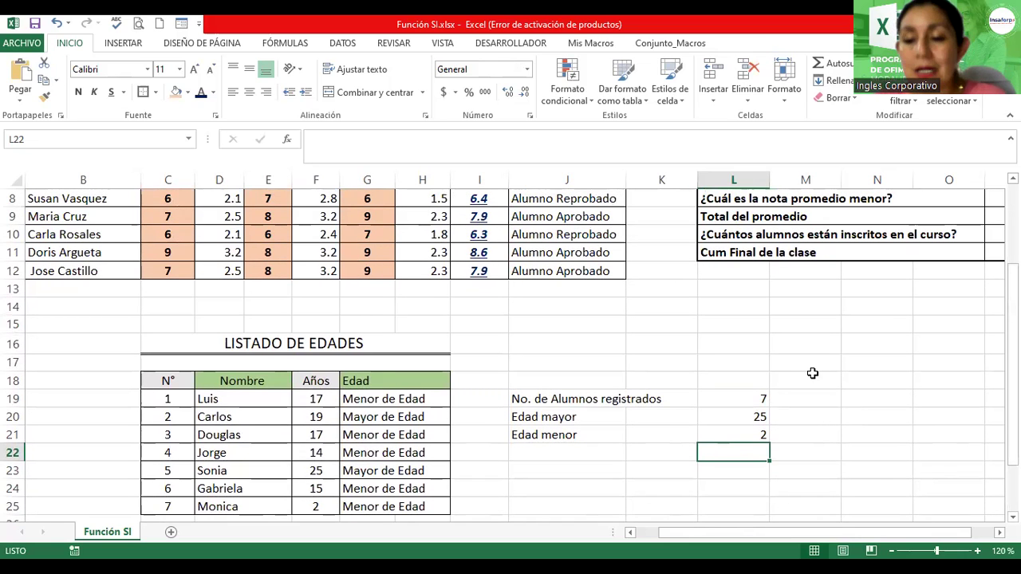
scroll(813, 348, "down", 1)
scroll(814, 348, "down", 1)
scroll(814, 348, "down", 1)
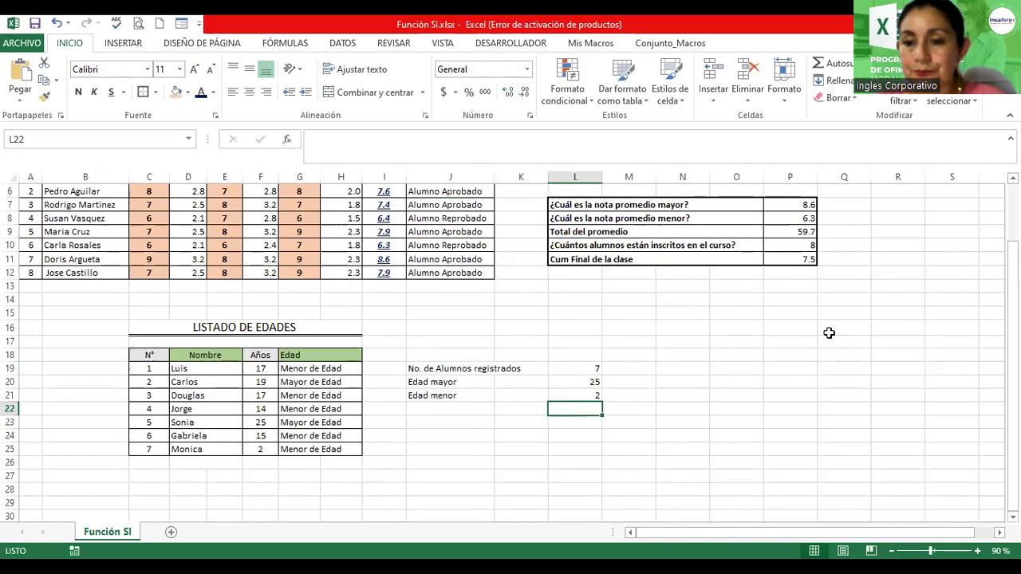
left_click_drag(434, 372, 550, 398)
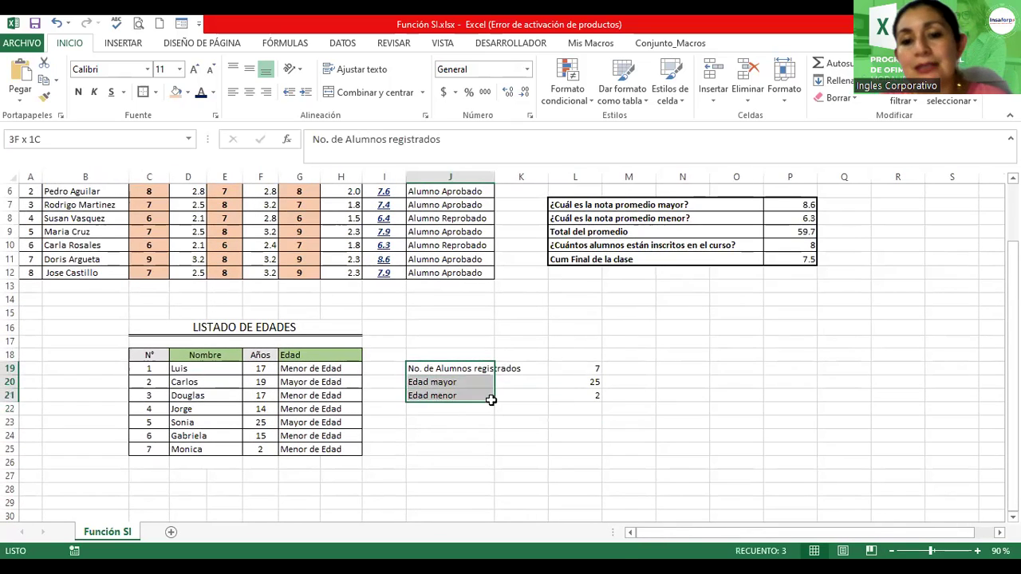
left_click(500, 378)
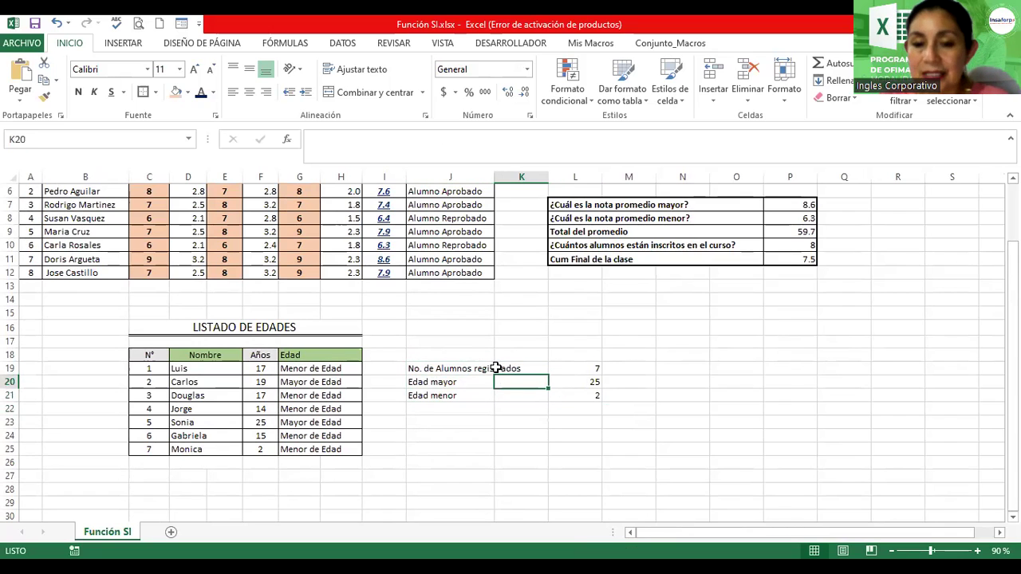
left_click(650, 342)
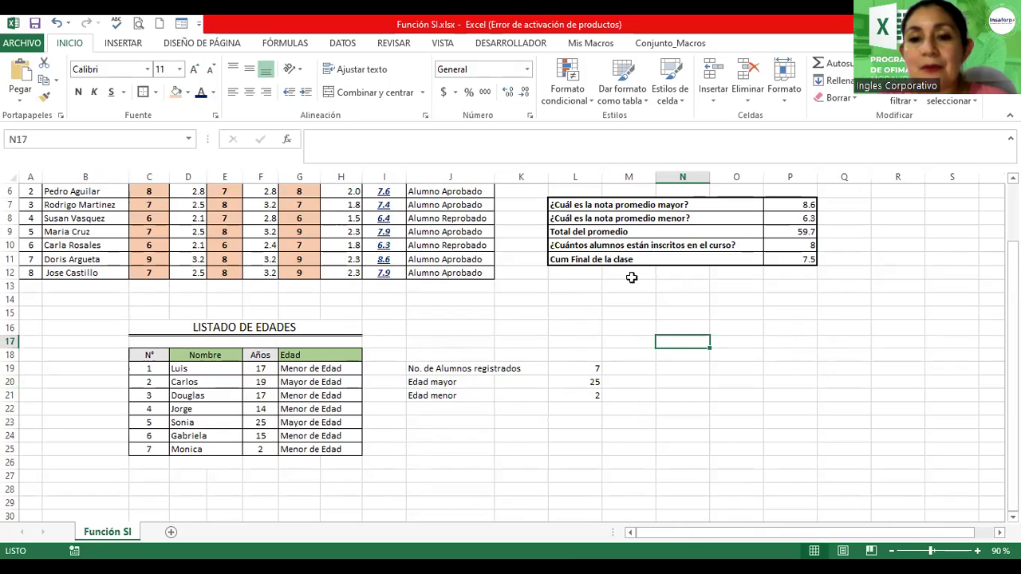
left_click(120, 44)
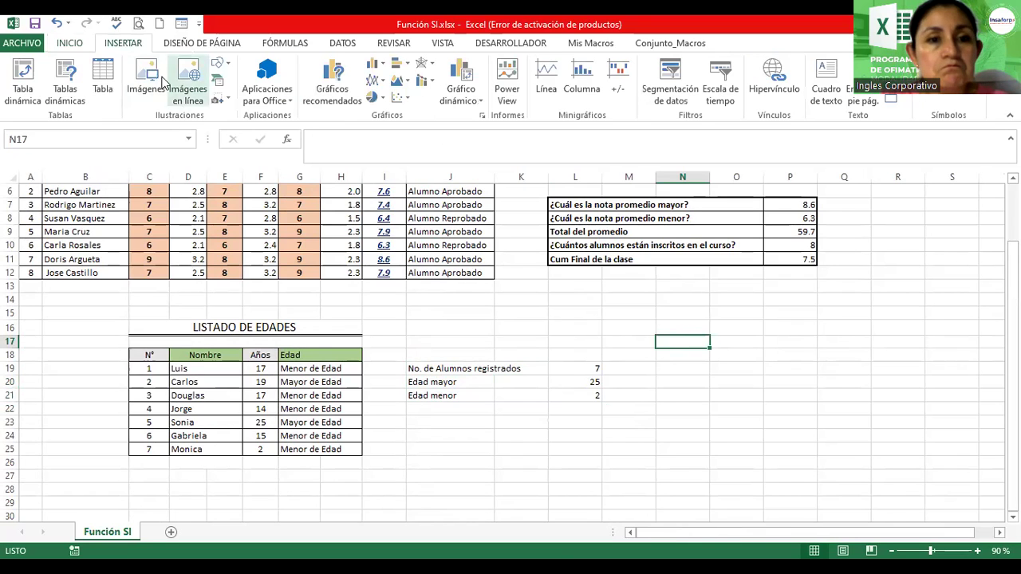
Draw a curved up arrow from Flechas de bloque beside the summary and make it taller
left_click(219, 64)
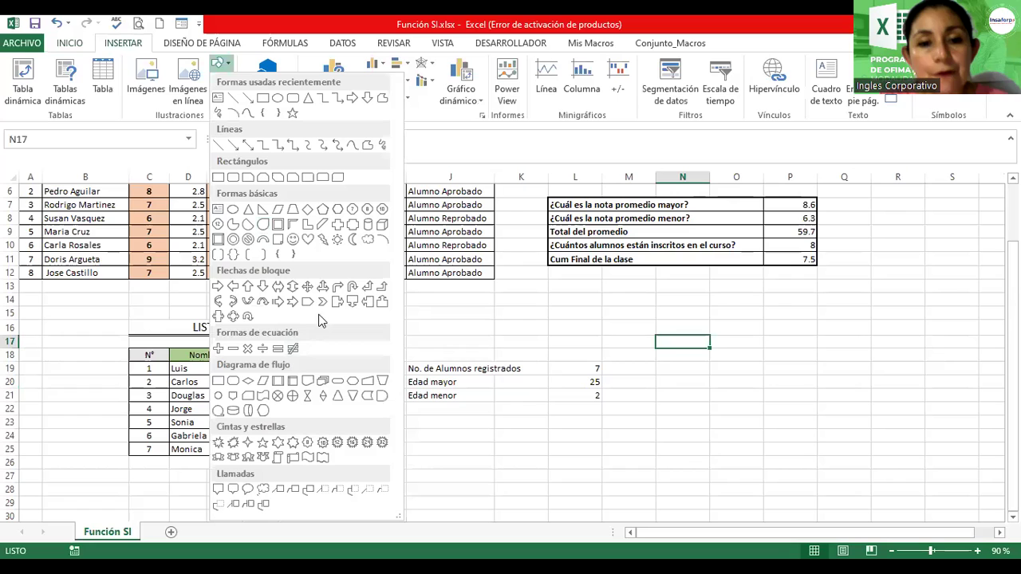
left_click(247, 301)
mouse_move(753, 310)
left_mouse_down()
mouse_move(901, 356)
mouse_move(780, 390)
left_mouse_up()
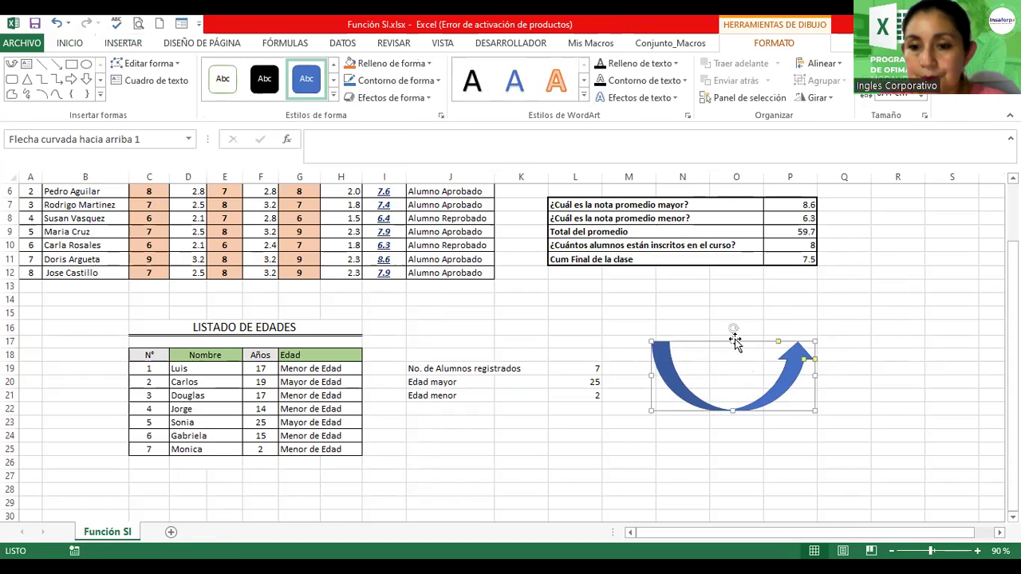
left_click_drag(732, 338, 734, 312)
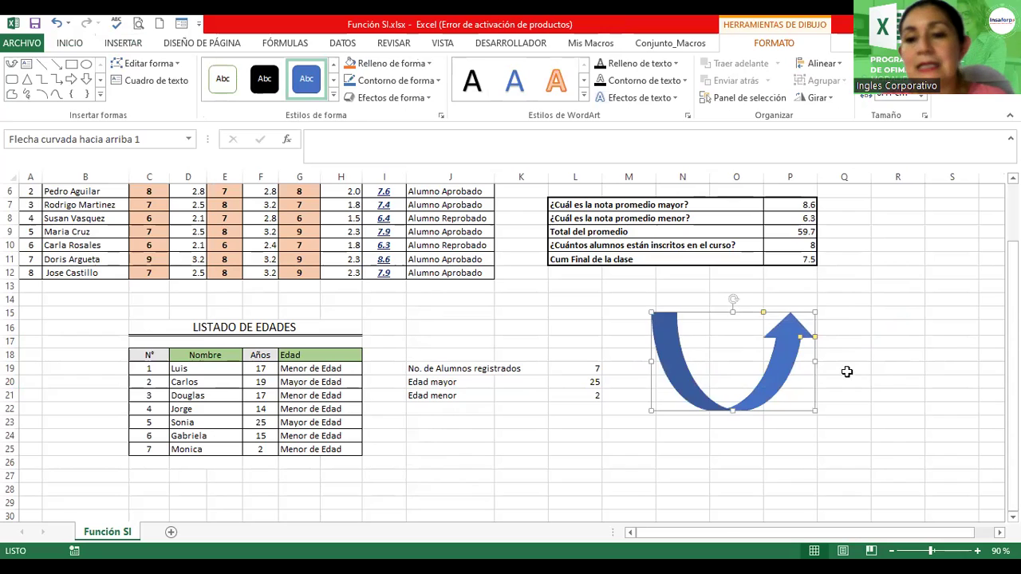
left_click_drag(778, 368, 783, 358)
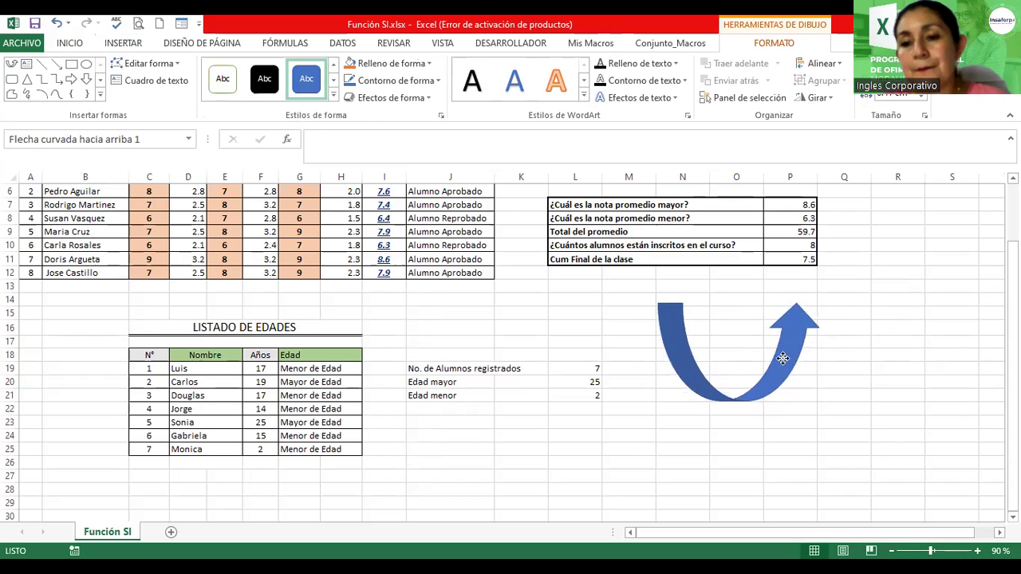
left_click(867, 365)
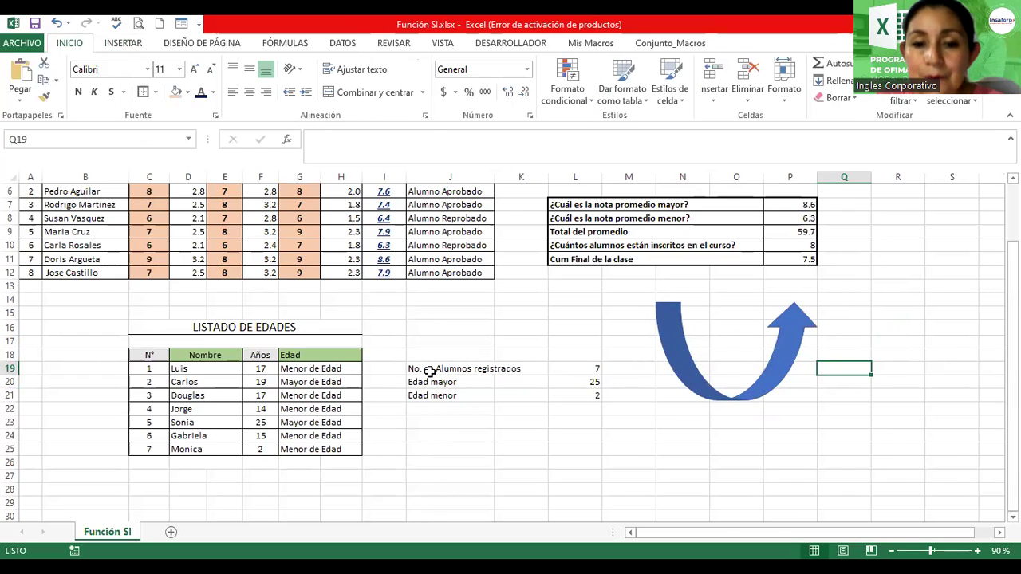
Merge and centre J19:K19, J20:K20 and J21:K21 holding the summary labels
left_click_drag(429, 371, 553, 399)
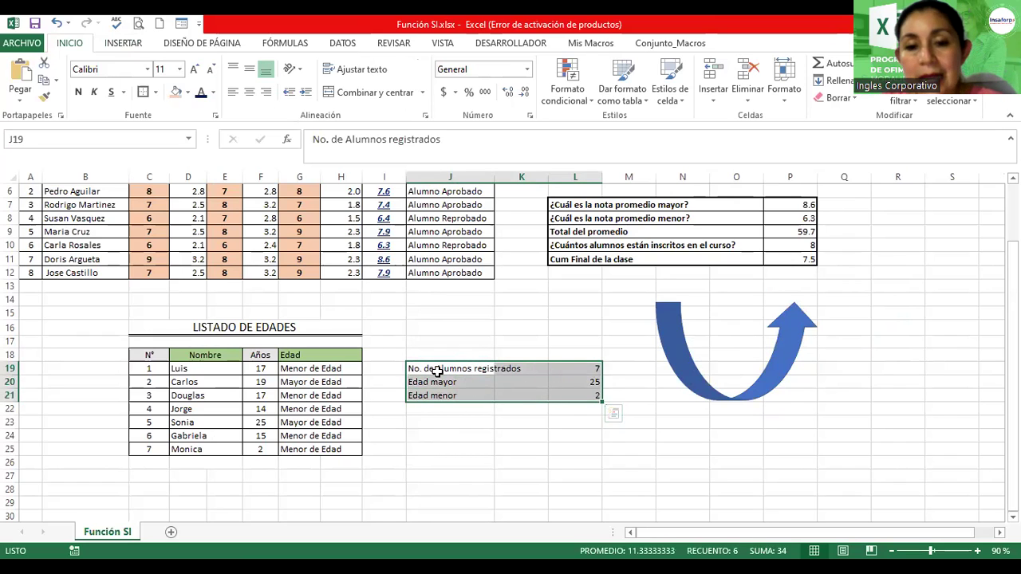
left_click_drag(437, 371, 519, 369)
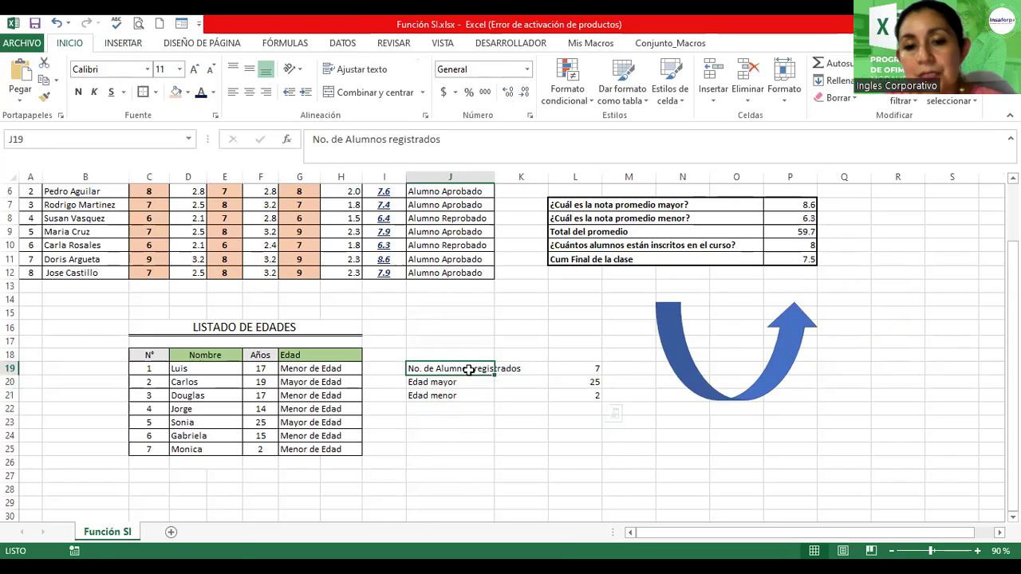
left_click(365, 93)
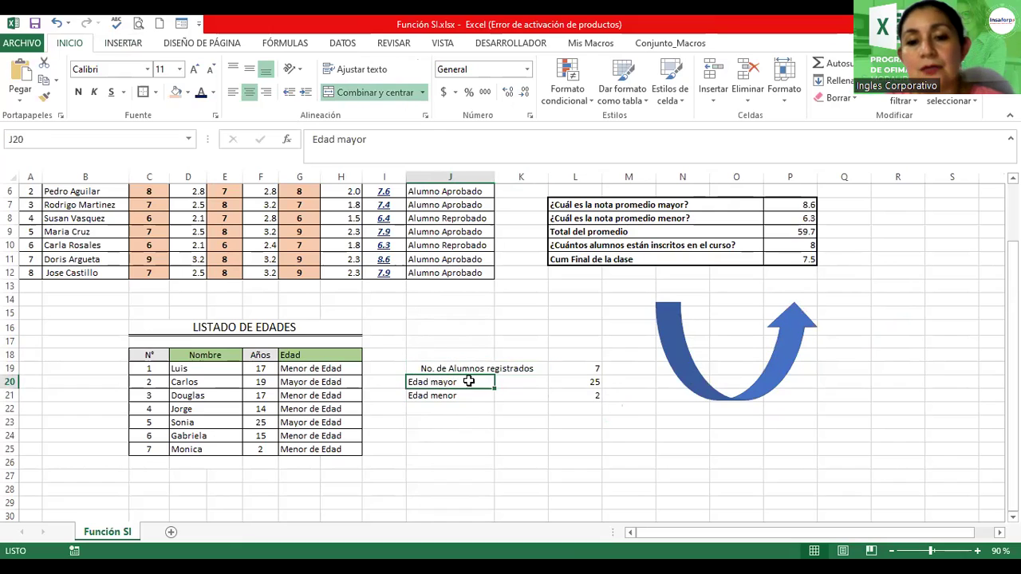
left_click_drag(431, 382, 519, 382)
left_click(382, 98)
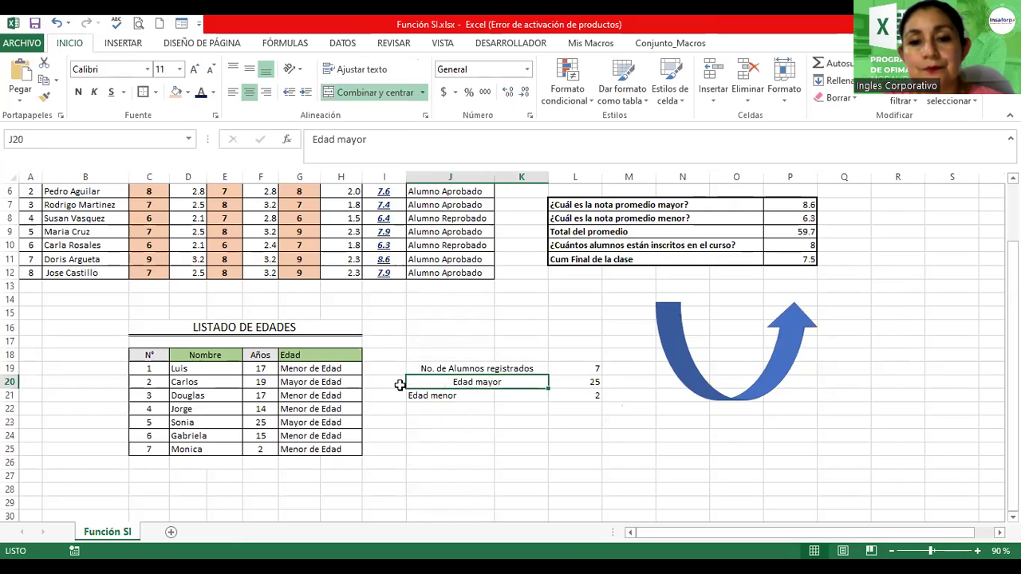
left_click_drag(431, 398, 499, 395)
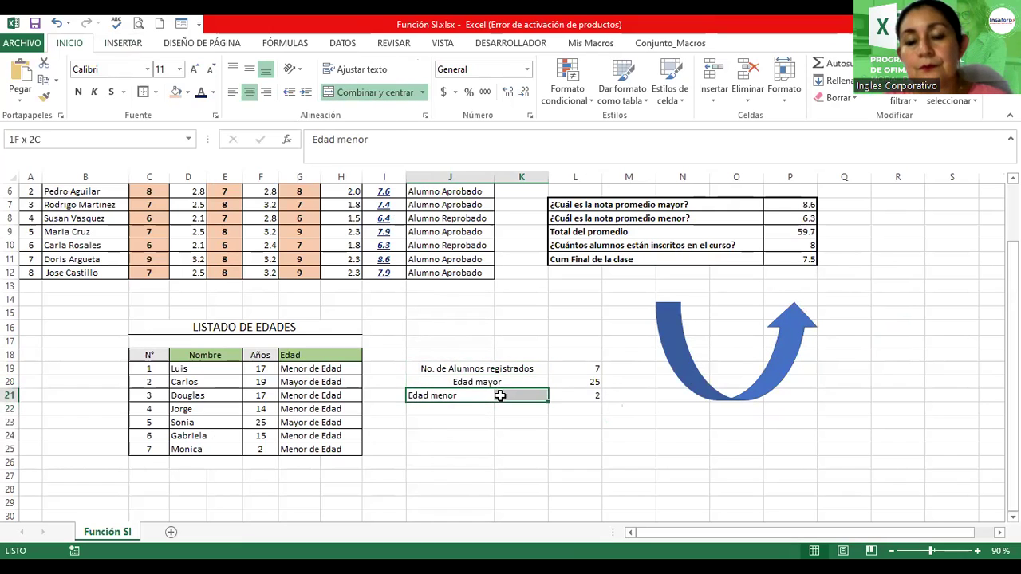
left_click(372, 93)
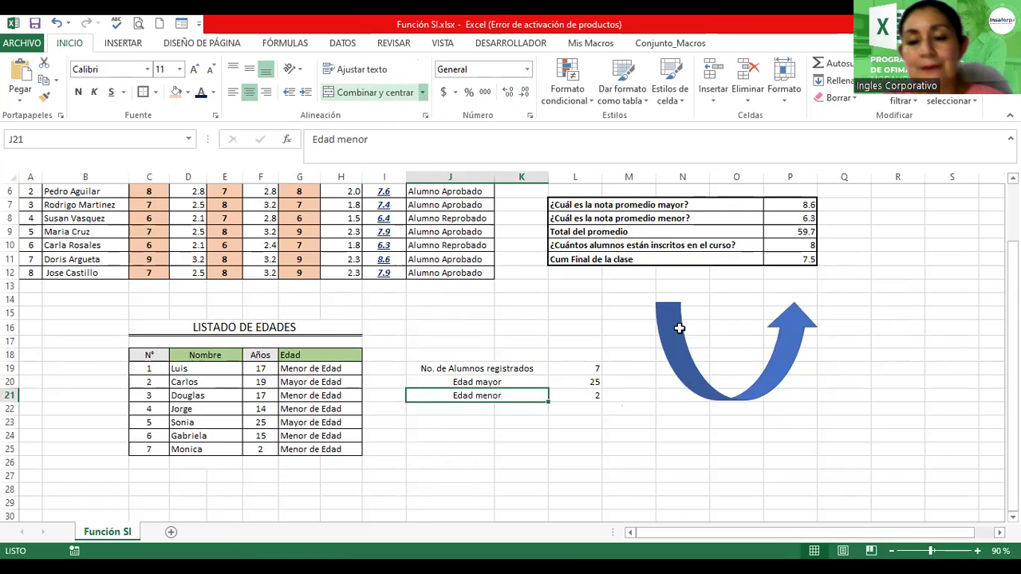
Move the curved arrow slightly up
left_click(674, 453)
left_click_drag(678, 381, 677, 372)
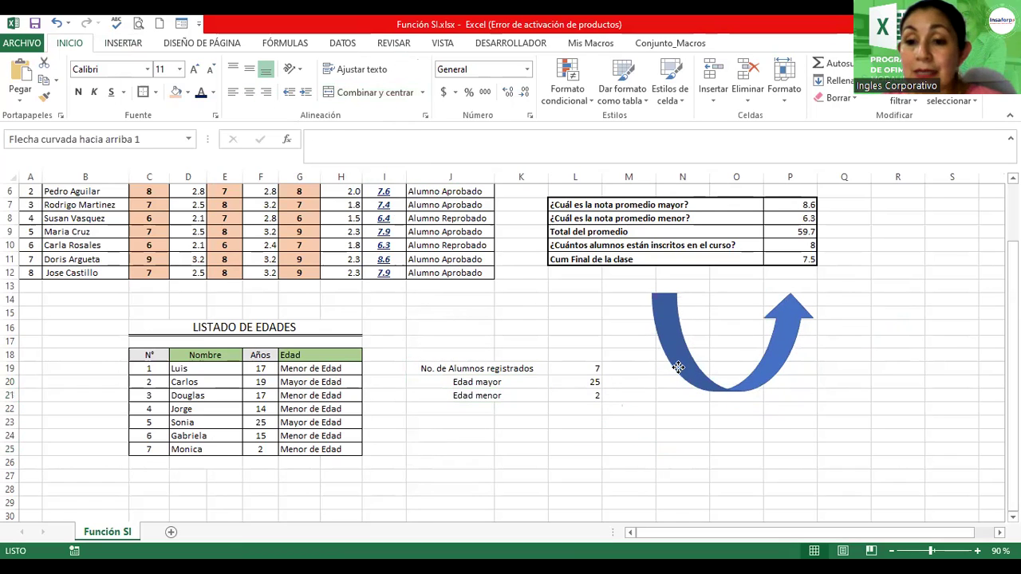
left_click(618, 446)
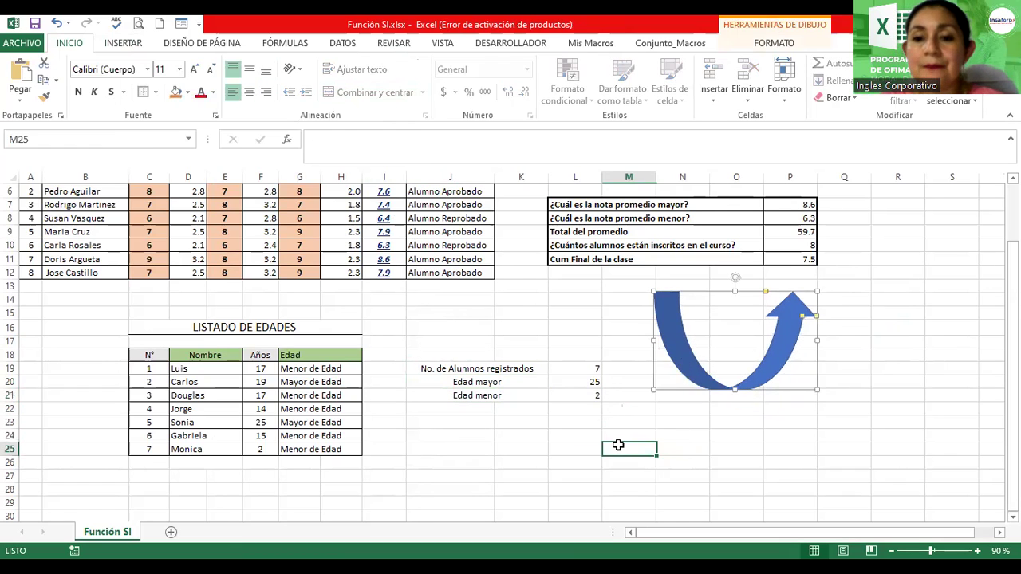
Try inserting an online picture, then dismiss the loading error
left_click(127, 45)
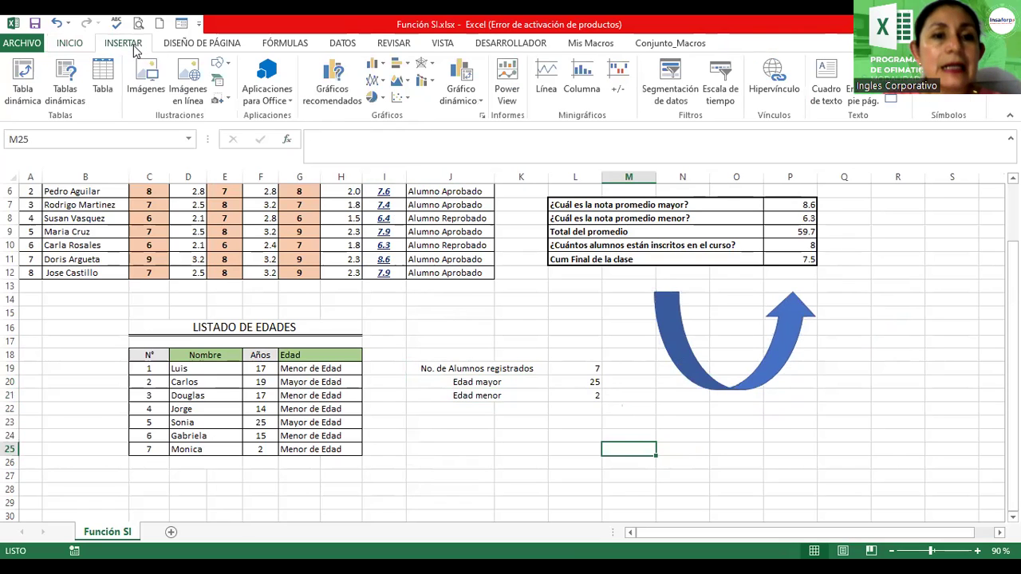
left_click(186, 71)
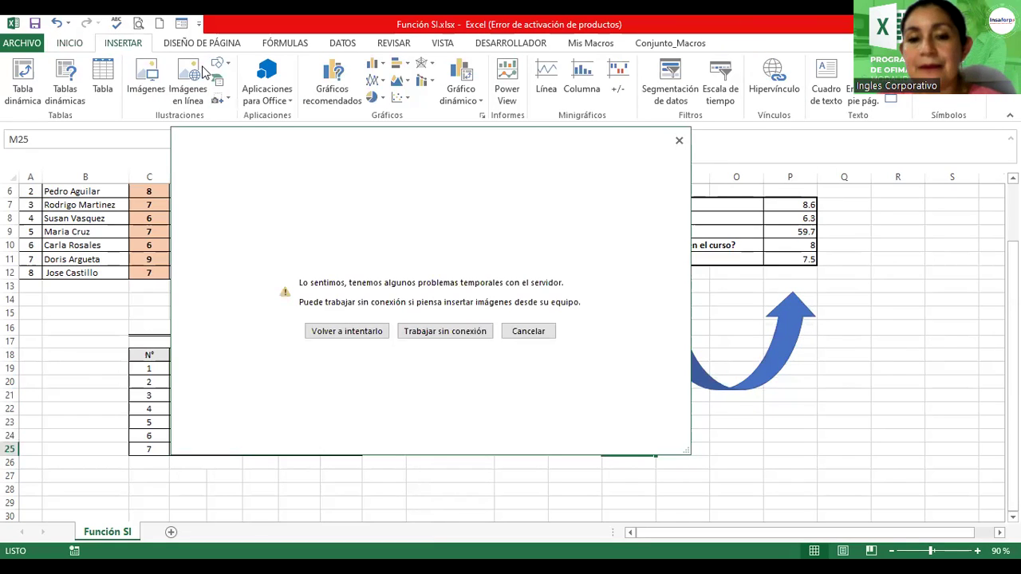
left_click(360, 331)
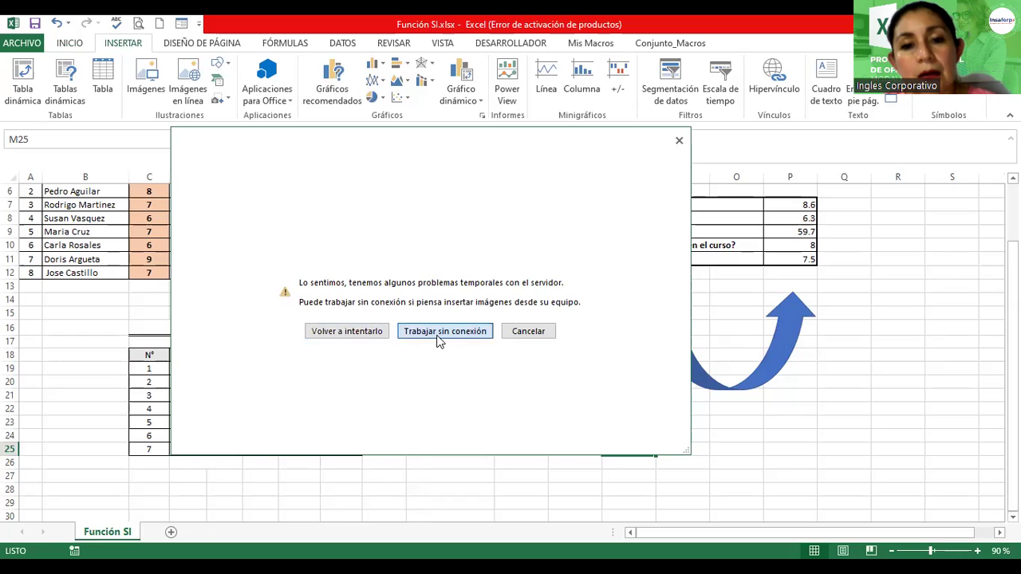
left_click(438, 331)
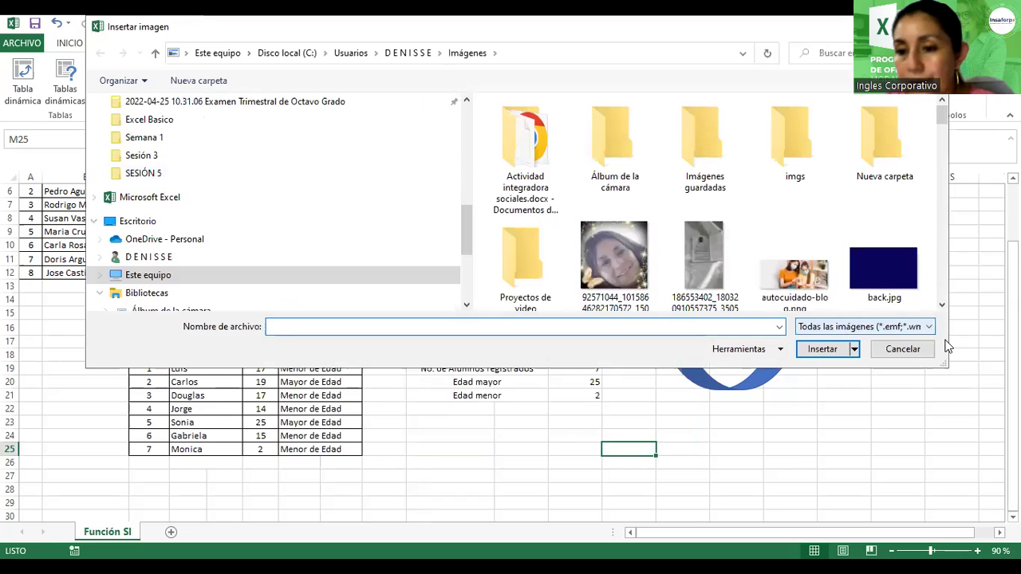
left_click(901, 352)
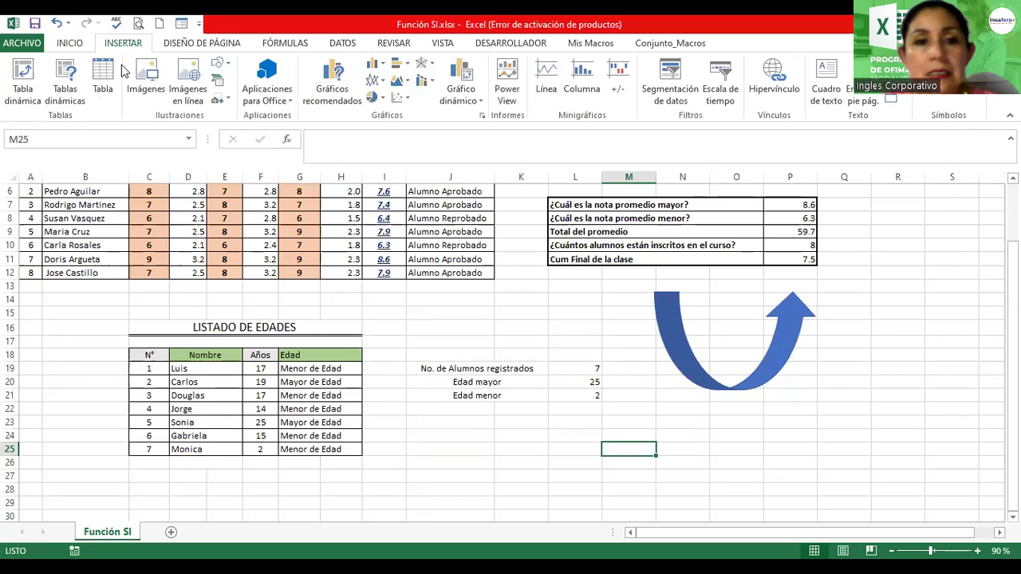
left_click(189, 80)
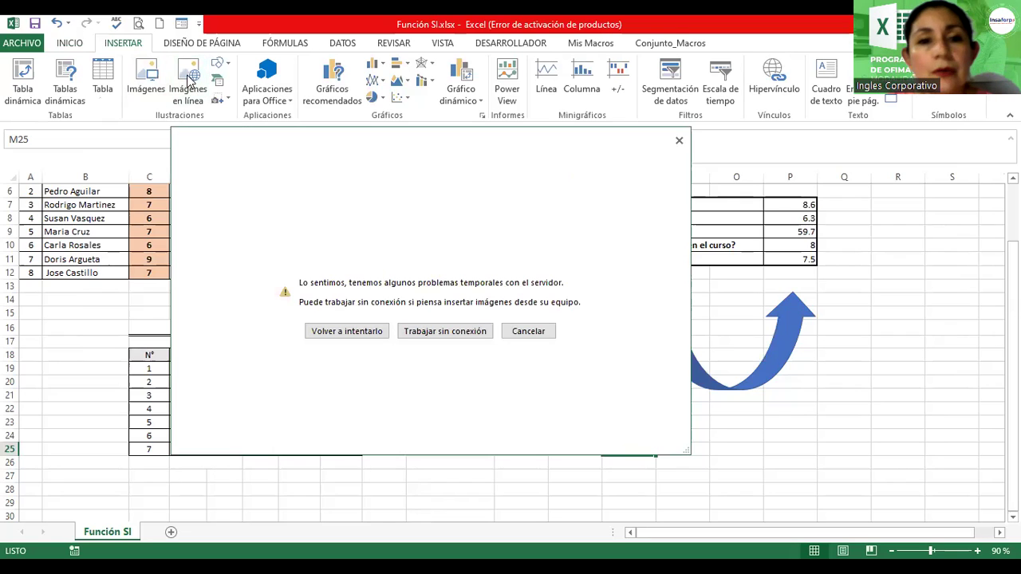
left_click(528, 331)
Insert classroom computer.jpg from the Pictures folder
left_click(145, 76)
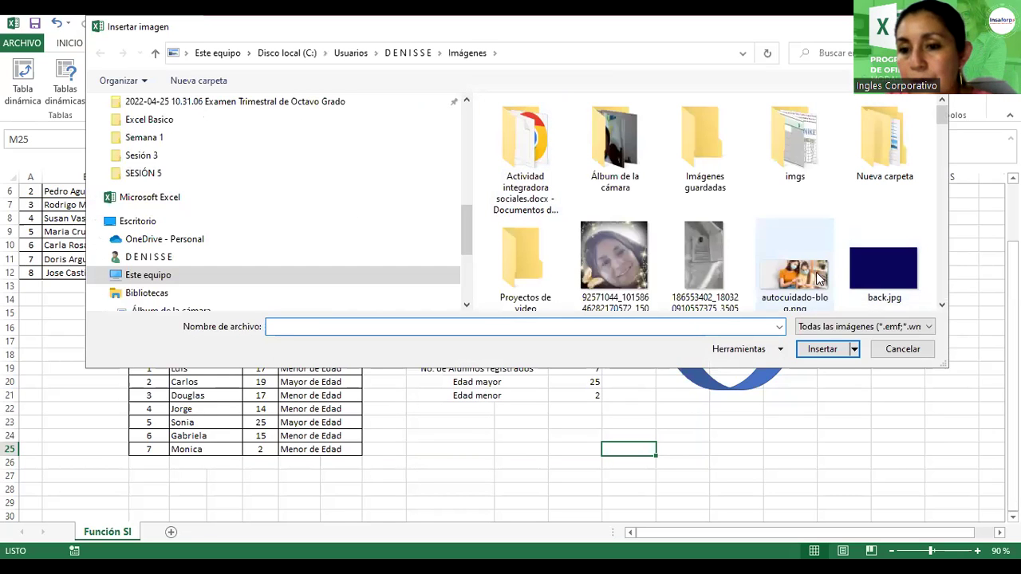
left_click(942, 305)
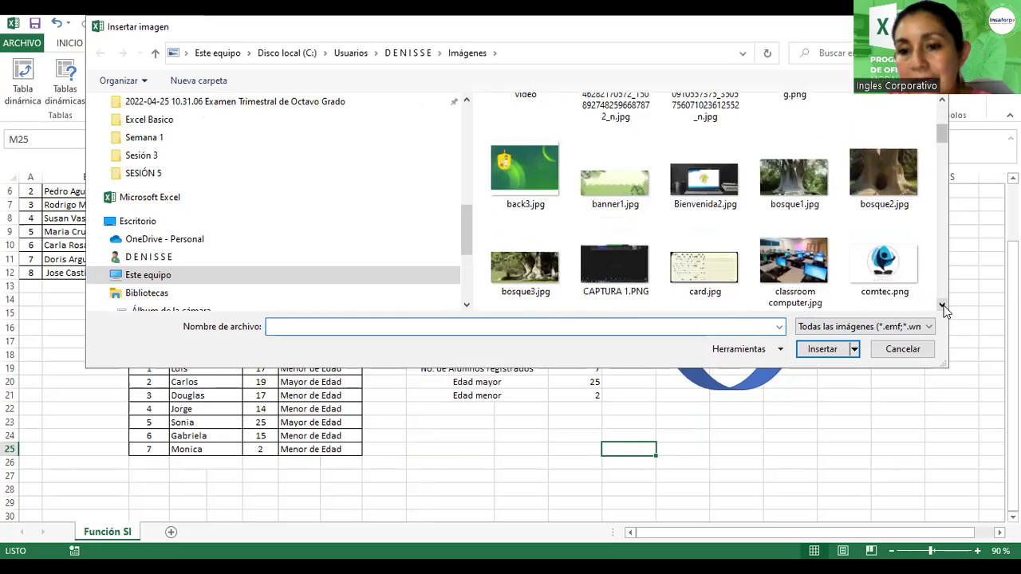
double_click(780, 248)
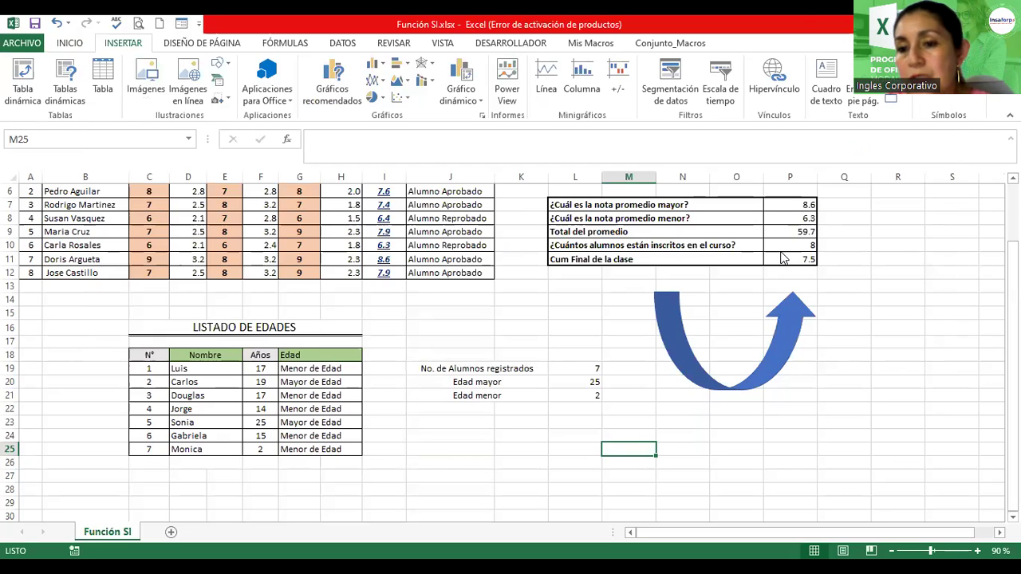
Shrink the classroom picture beside the summary and pull the curved arrow out from behind it
mouse_move(646, 459)
left_mouse_down()
mouse_move(533, 351)
mouse_move(501, 279)
left_mouse_up()
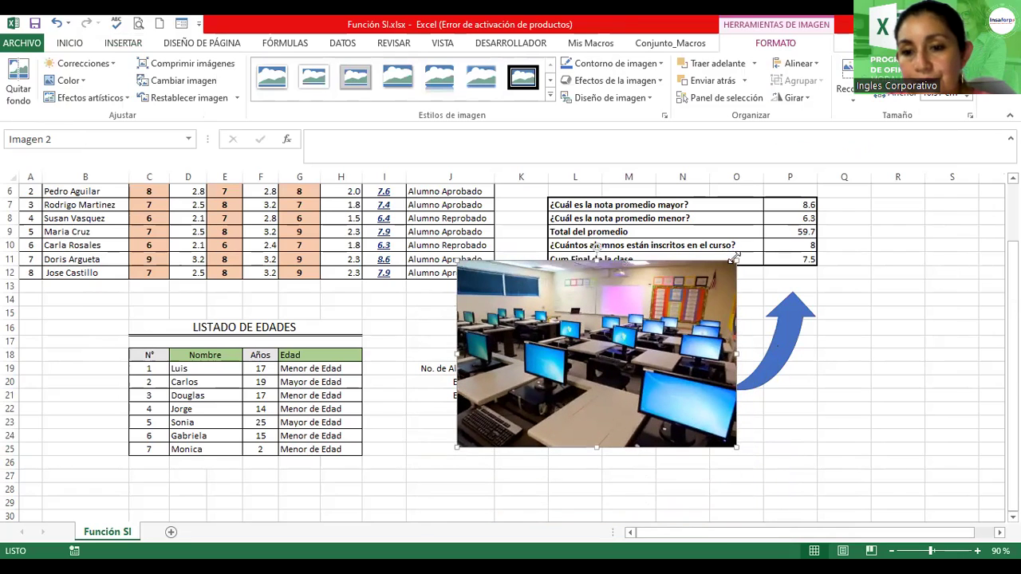
left_click_drag(737, 260, 657, 313)
mouse_move(634, 377)
left_mouse_down()
mouse_move(728, 361)
mouse_move(747, 345)
left_mouse_up()
left_click(666, 295)
mouse_move(637, 291)
left_mouse_down()
mouse_move(443, 287)
mouse_move(591, 257)
left_mouse_up()
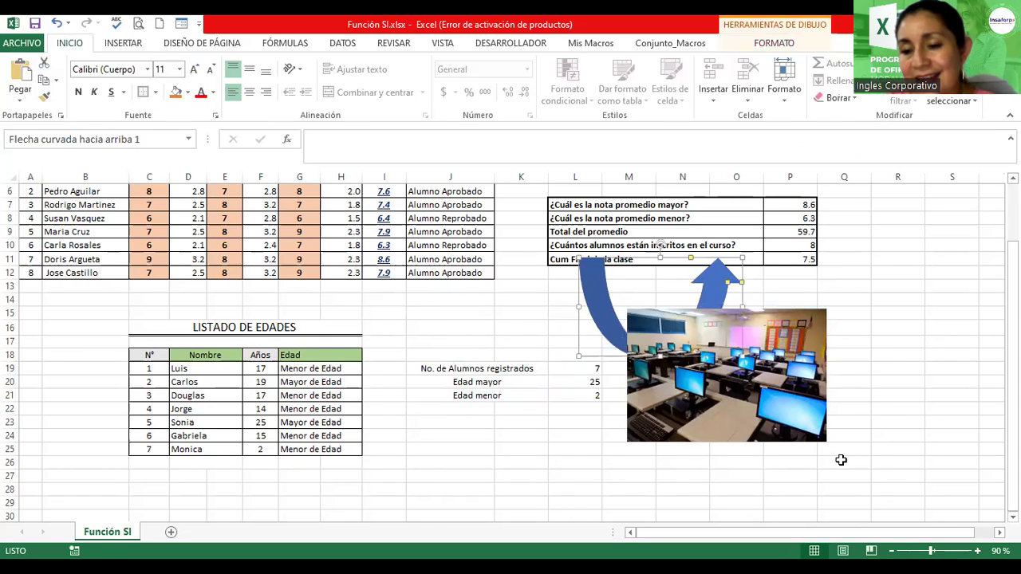
left_click_drag(930, 551, 923, 550)
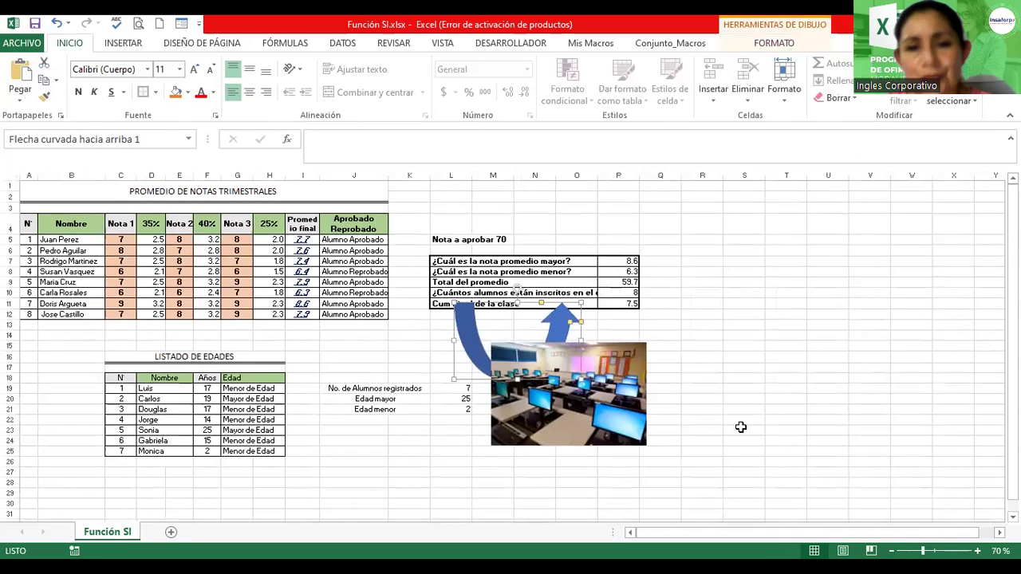
left_click_drag(547, 331, 804, 288)
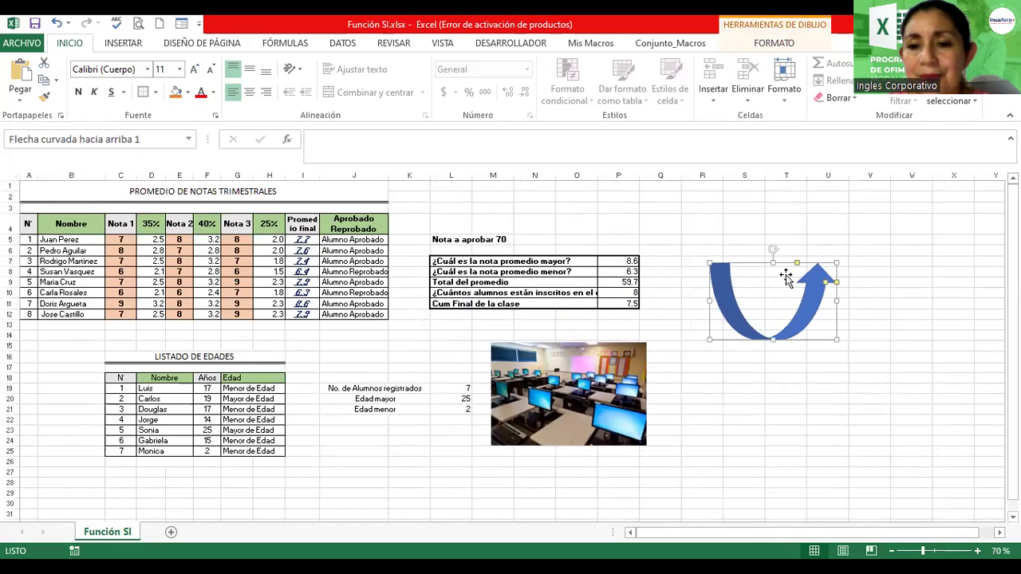
mouse_move(774, 245)
left_mouse_down()
mouse_move(588, 271)
mouse_move(580, 294)
left_mouse_up()
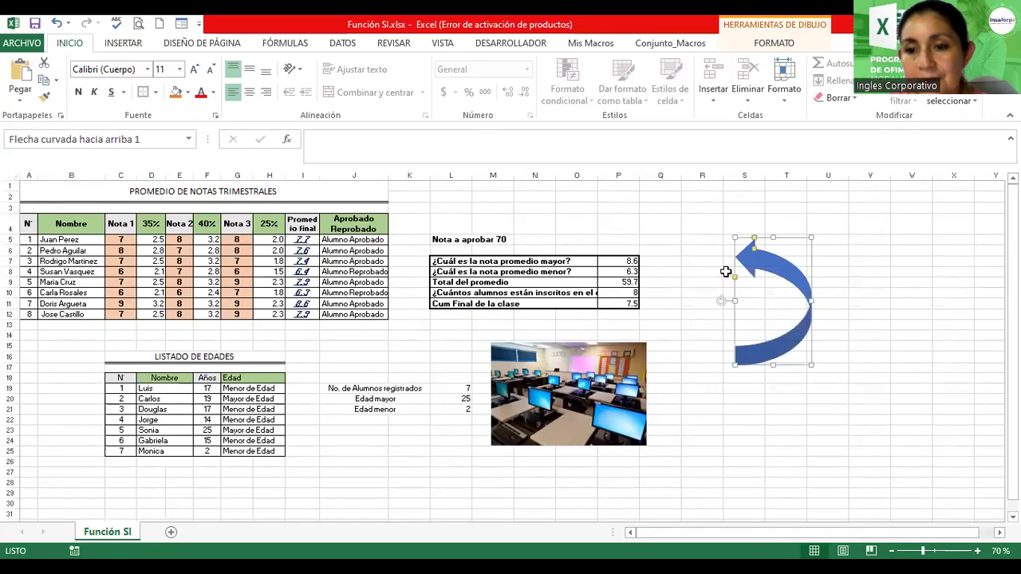
left_click_drag(755, 267, 693, 268)
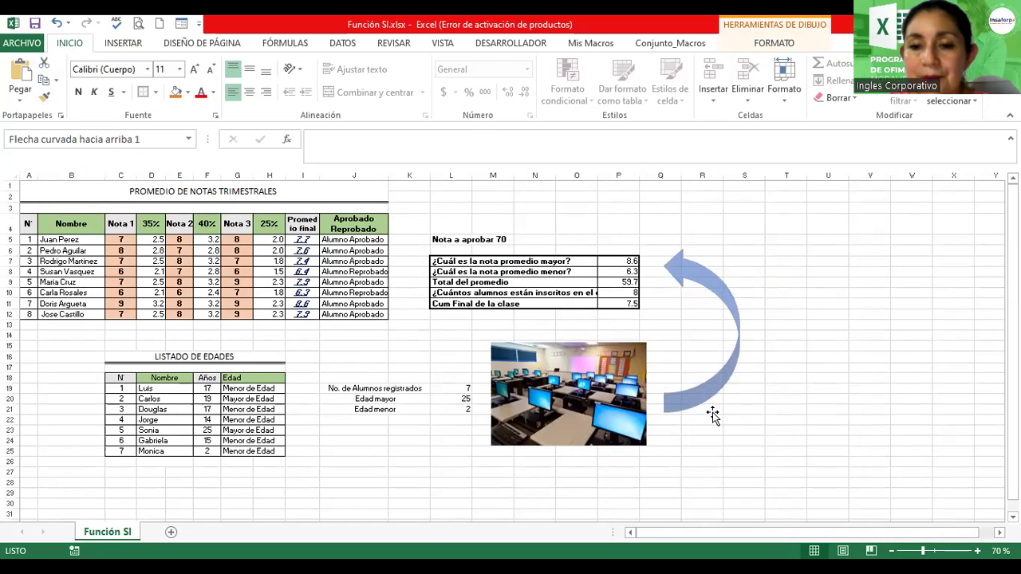
left_click_drag(701, 376, 709, 411)
left_click(560, 406)
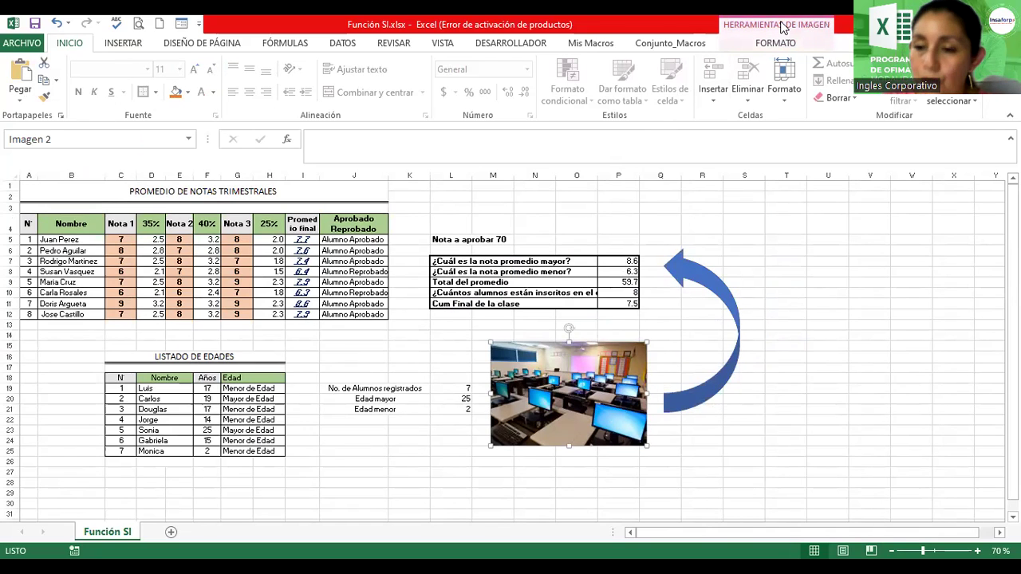
left_click(764, 45)
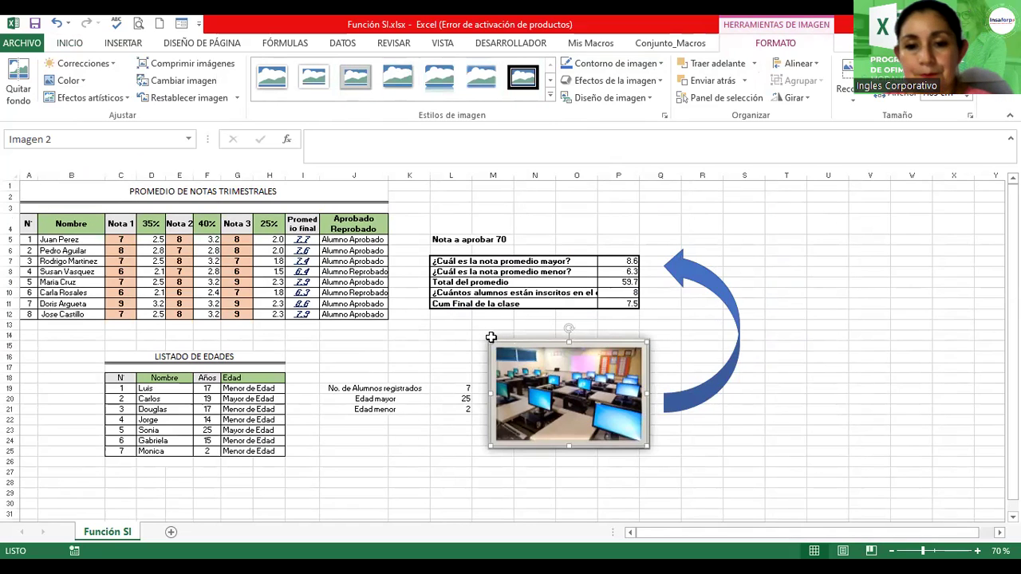
left_click_drag(491, 337, 524, 325)
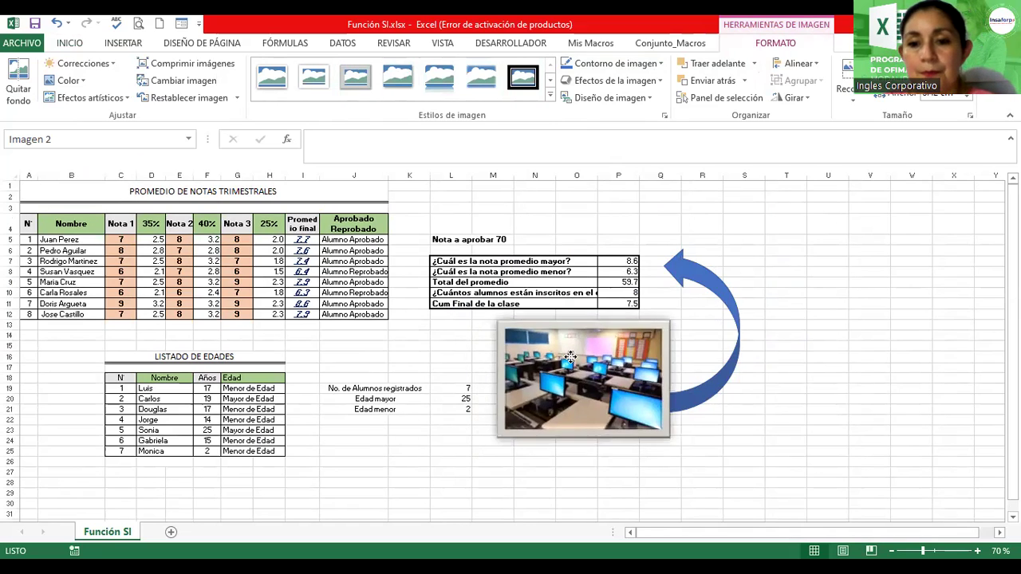
left_click(765, 409)
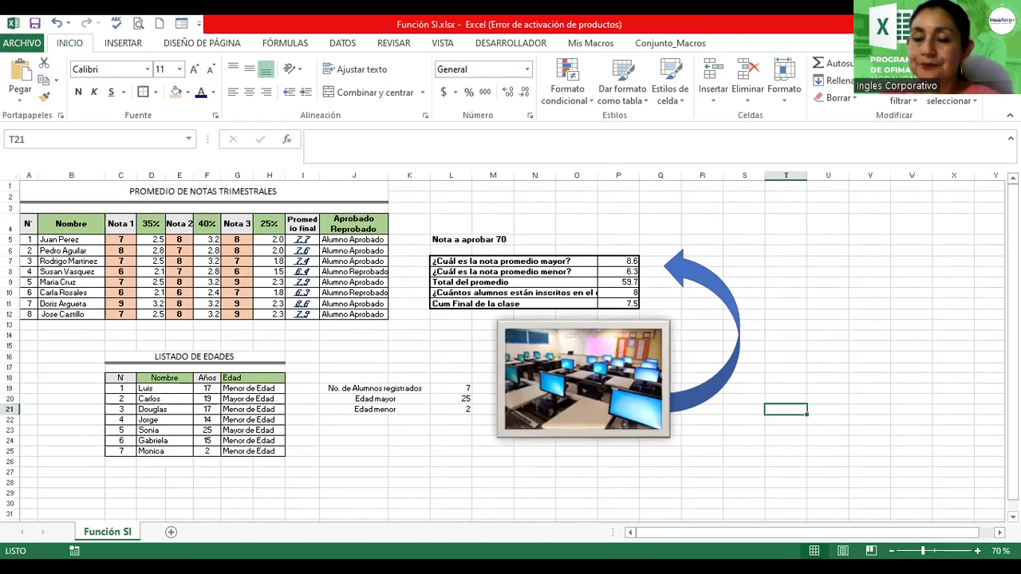
Switch to the Ejercicio2.xlsx window showing the SI 11 sales sheet
left_click(412, 461)
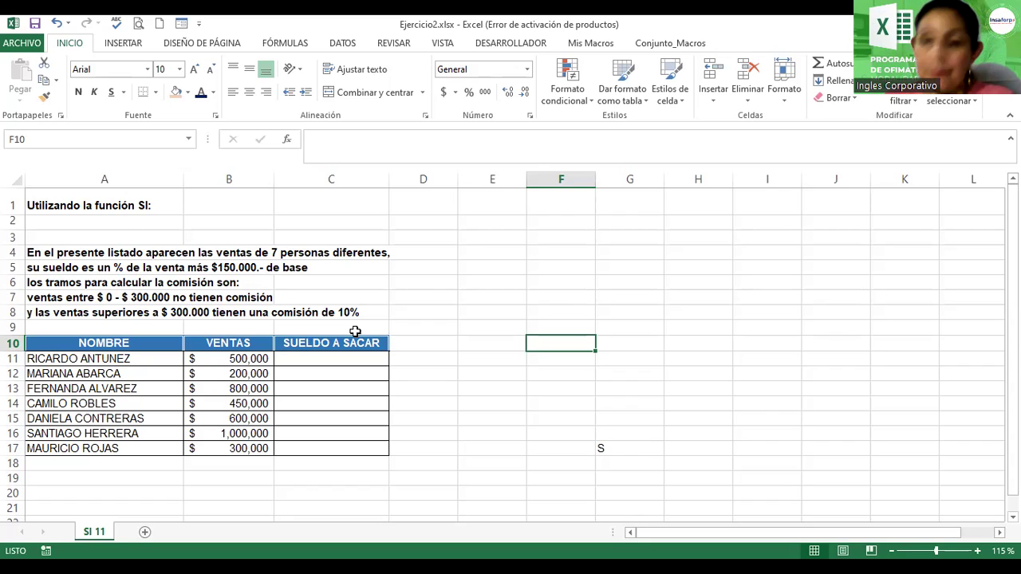
Retitle heading C10 from SUELDO A SACAR to COMISIÓN
left_click(336, 343)
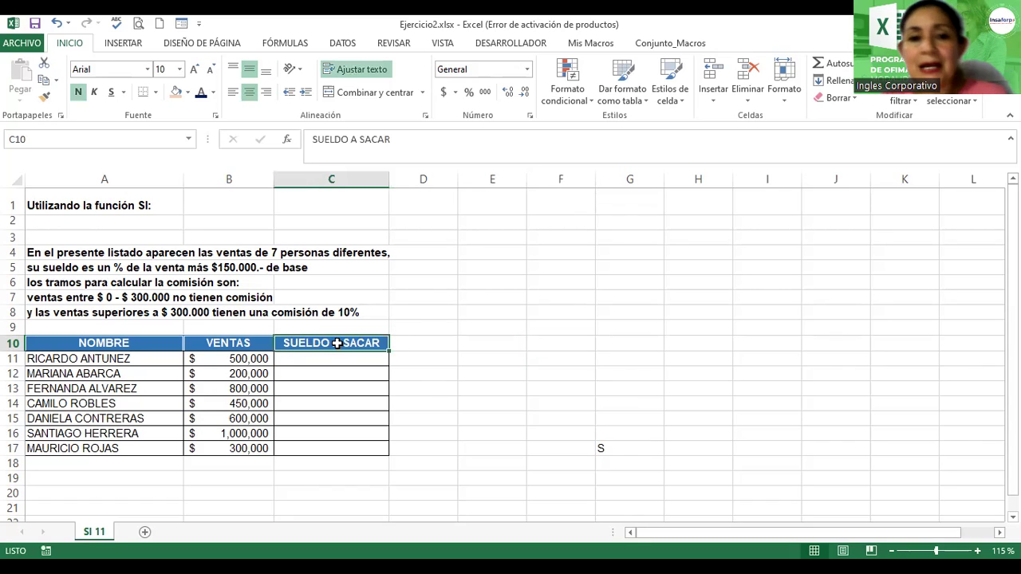
type("COMISIÓN")
key("Tab")
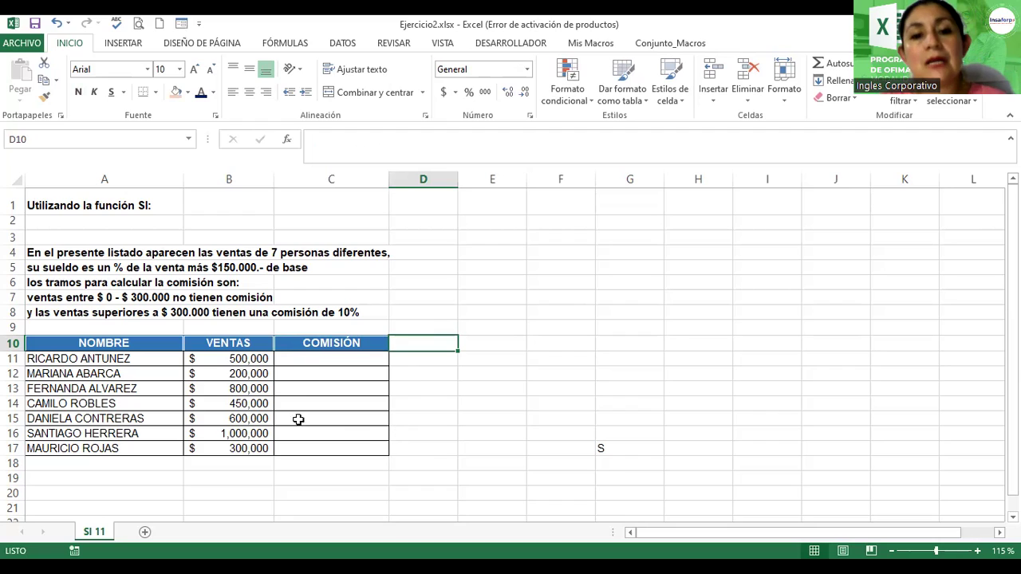
left_click(317, 359)
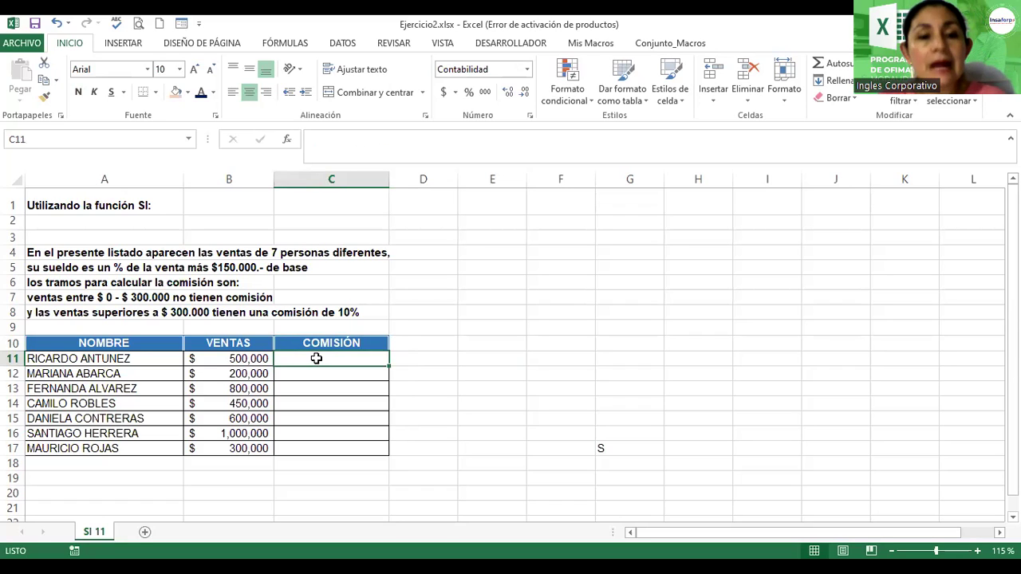
Begin C11's formula as =SI(B11>=300000; to test for sales of at least 300000
type("=")
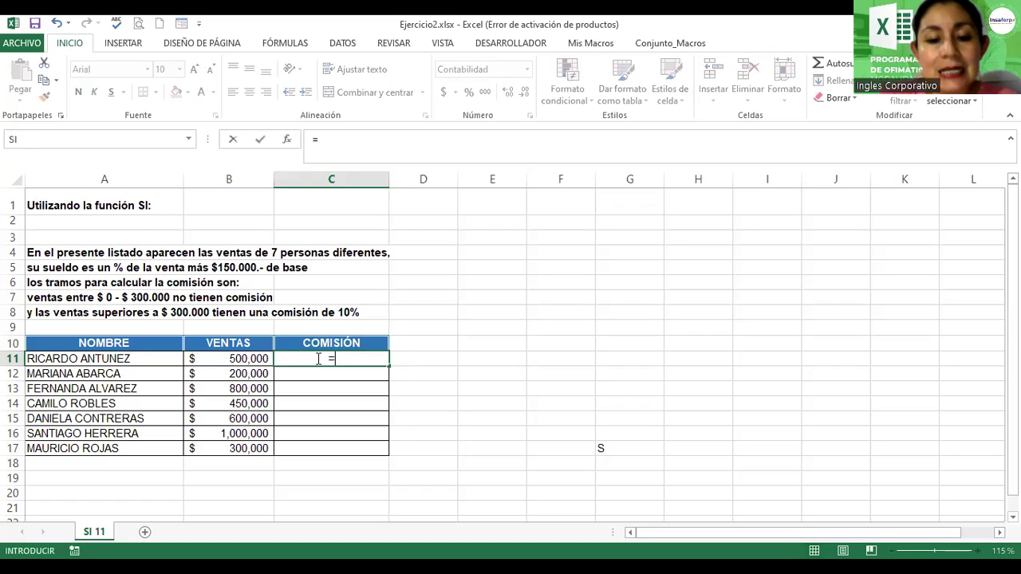
type("SI(")
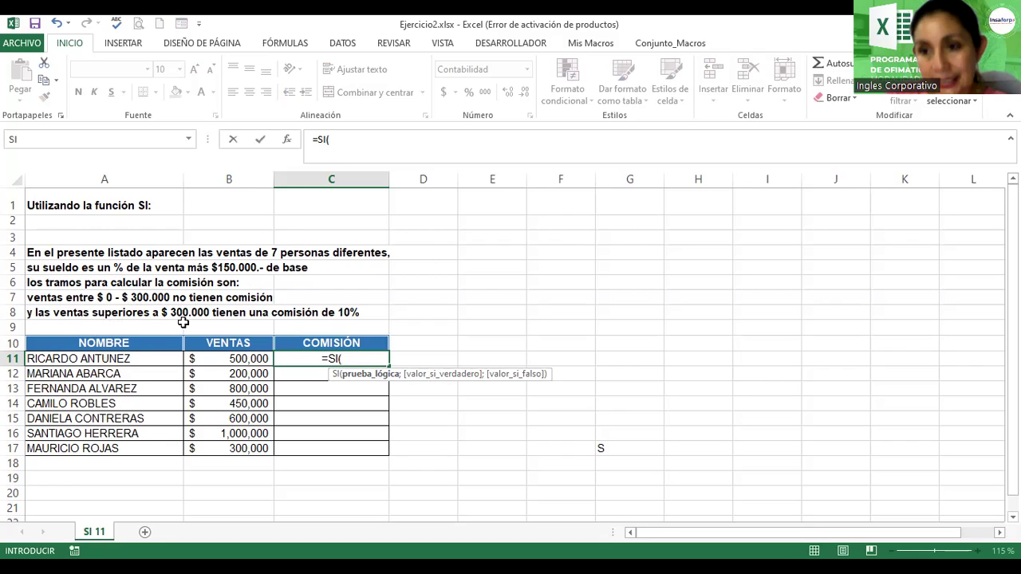
left_click(237, 360)
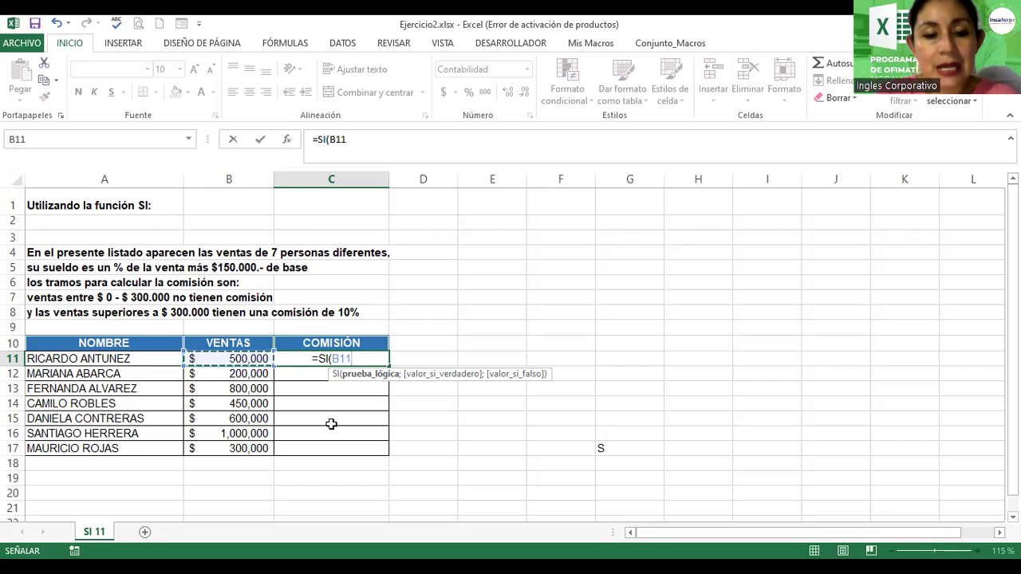
type(">")
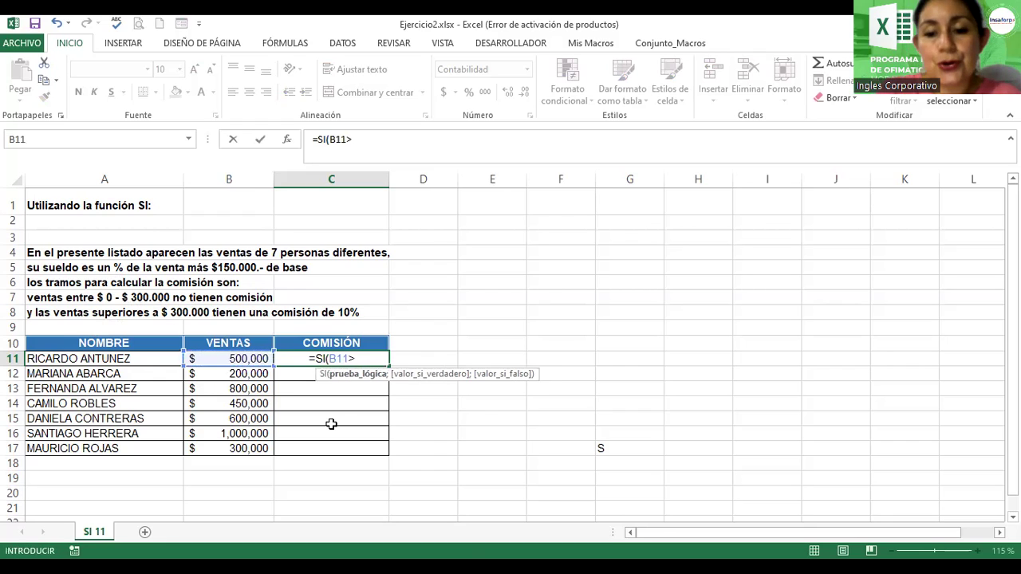
type("=")
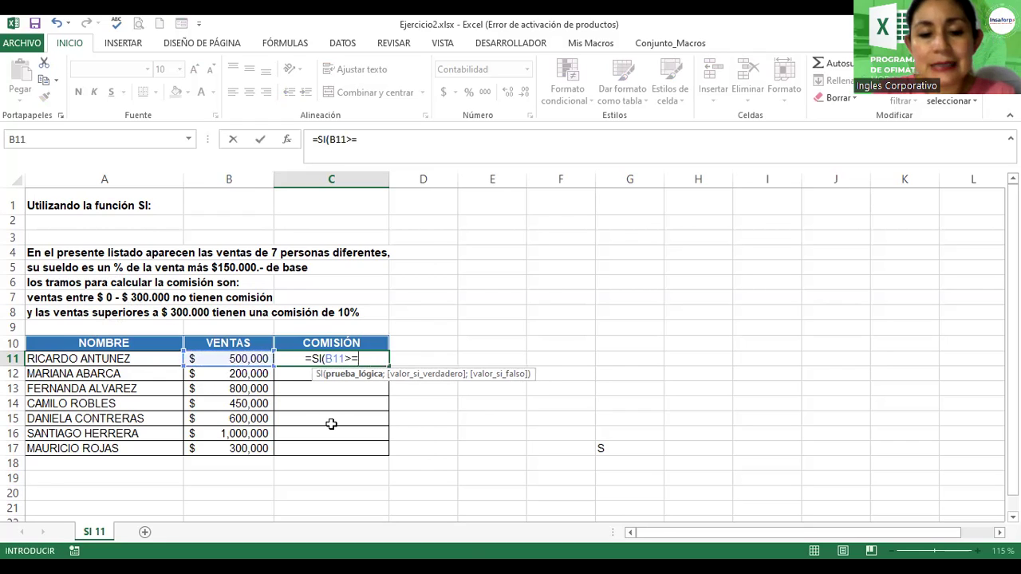
type("300")
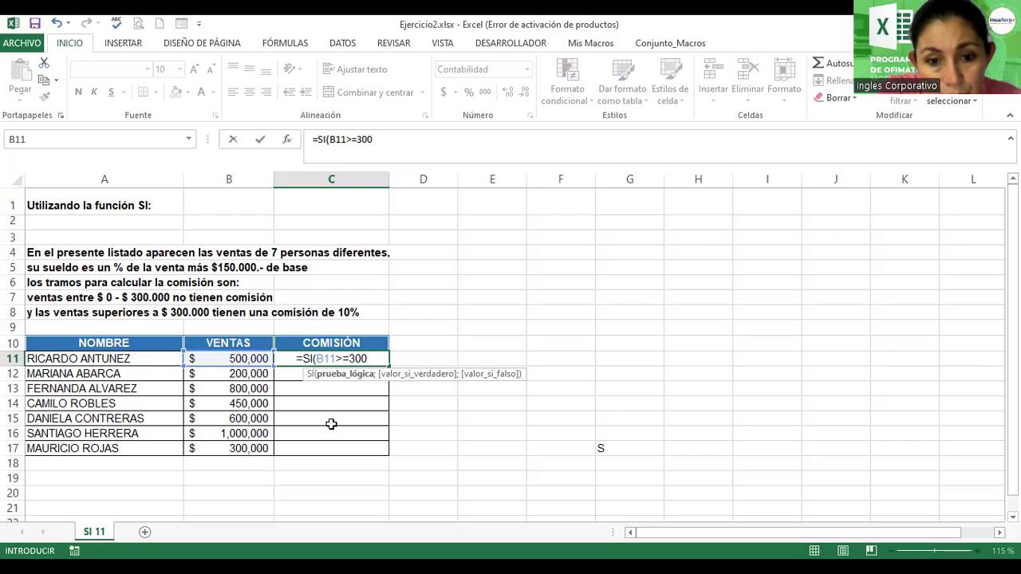
type("000")
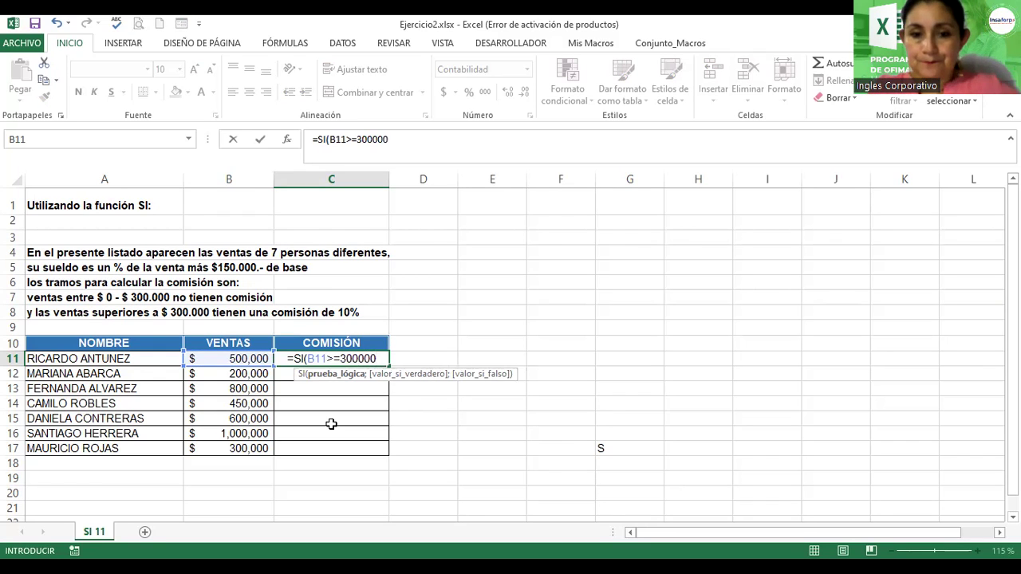
type(";")
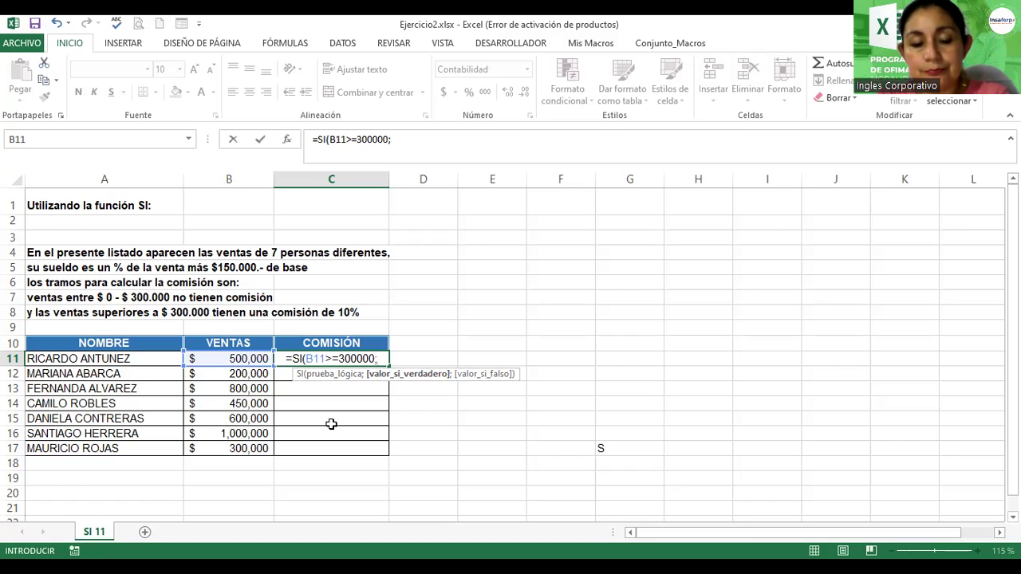
Add the results "10% de comisión" and "No tiene comisión" to C11's SI formula, fixing typos
type("\"")
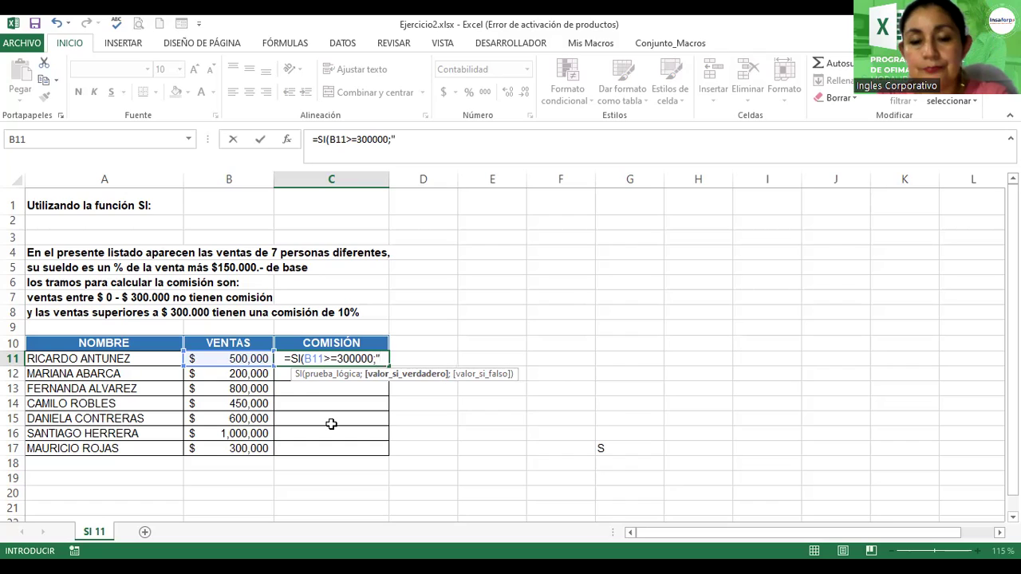
key("BackSpace")
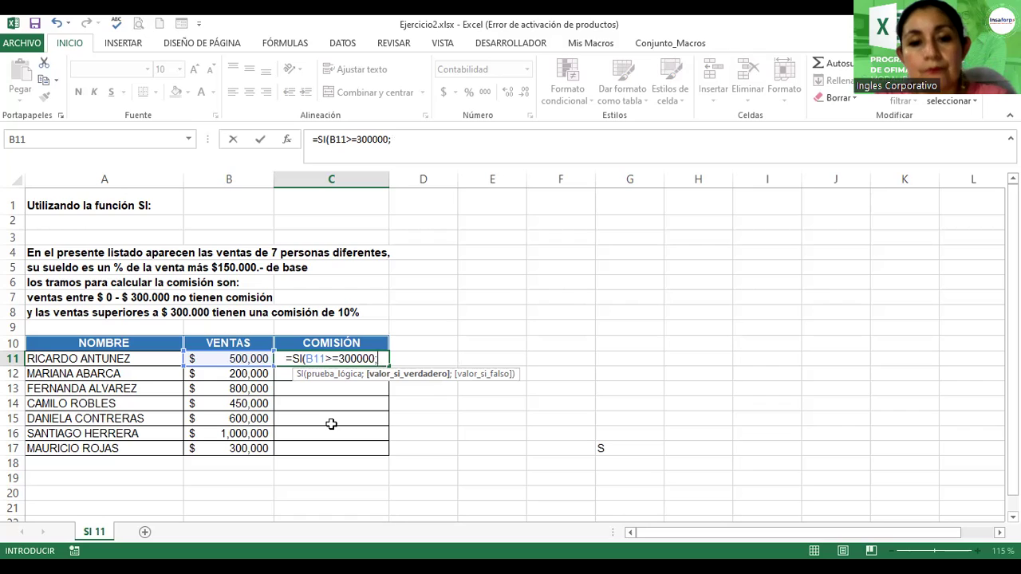
type("\"")
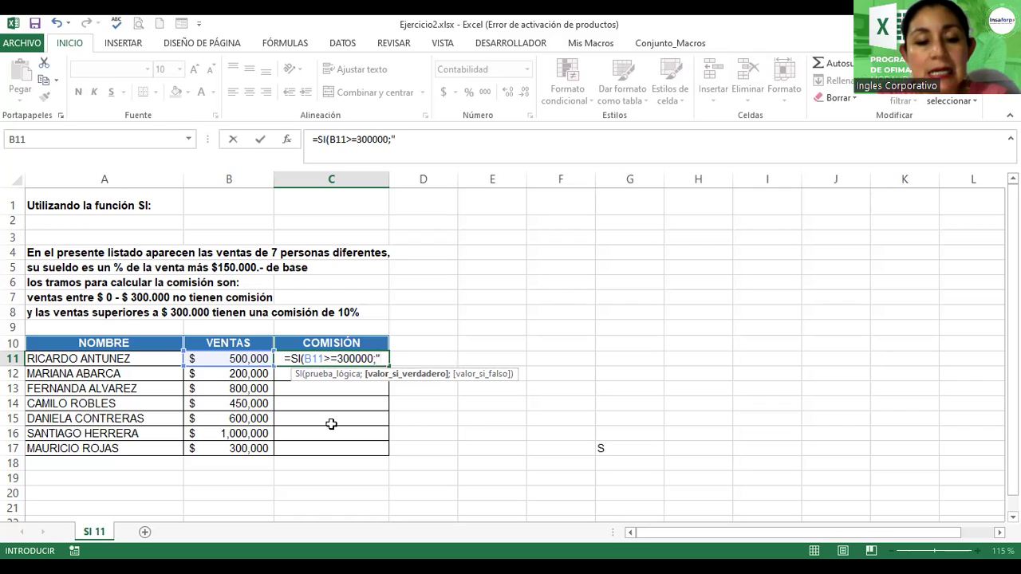
type("10")
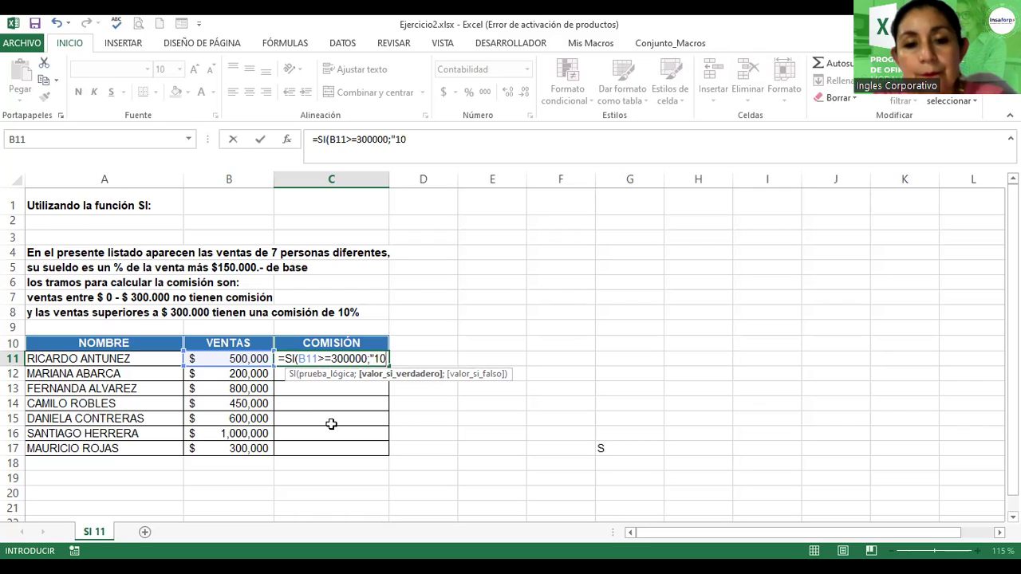
type("%")
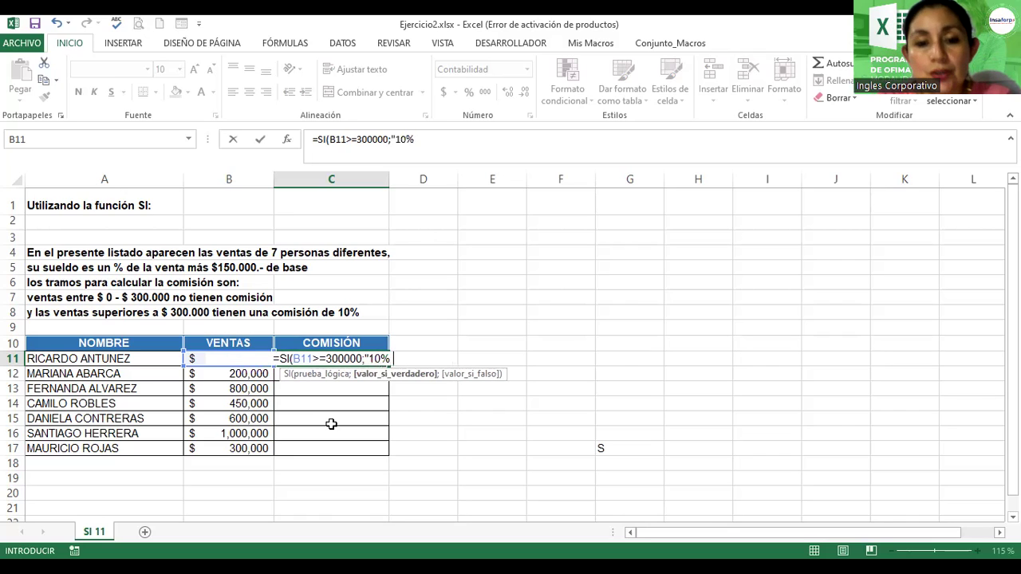
type(" D")
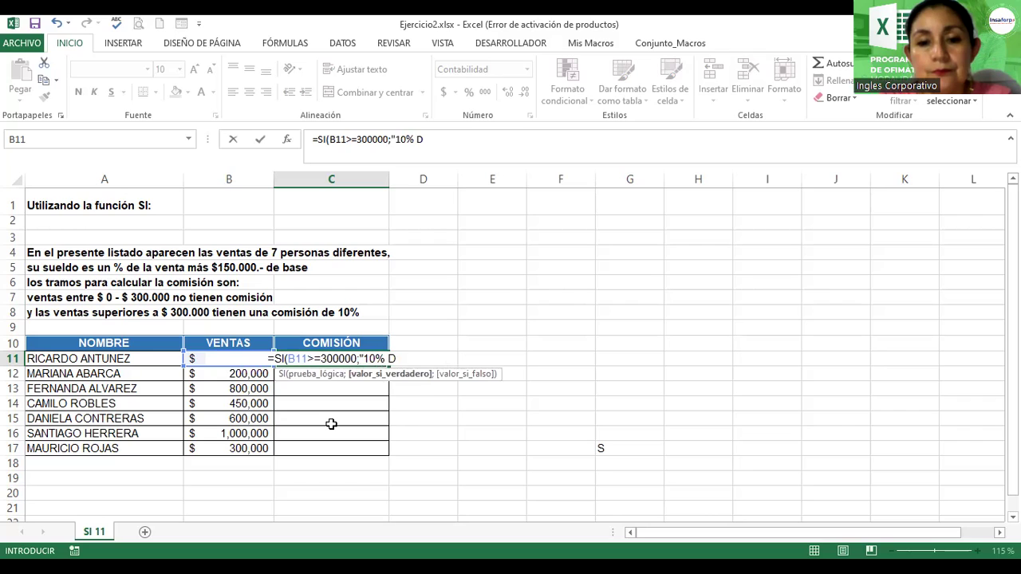
key("BackSpace")
type("de comisi")
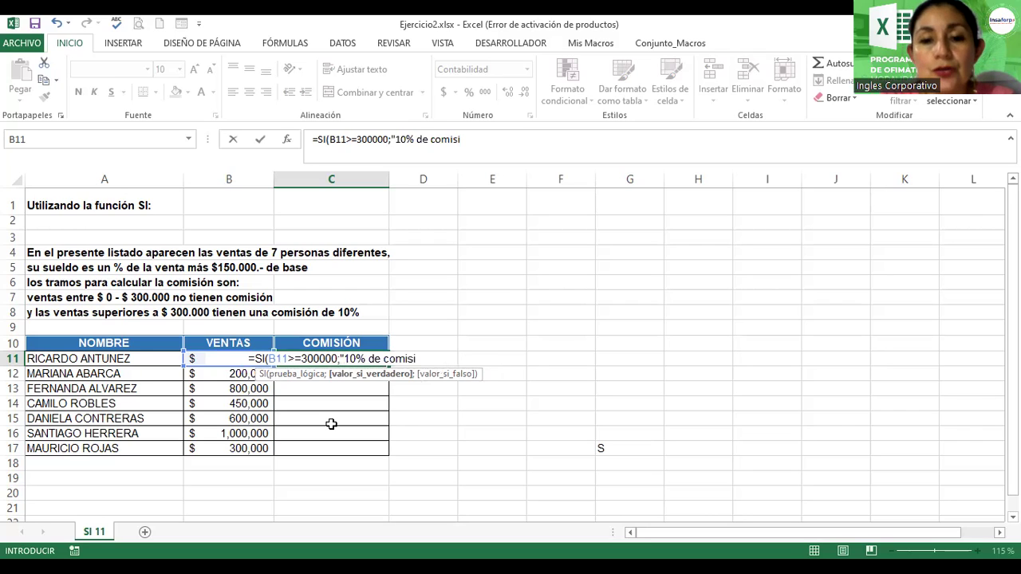
type("ón\"")
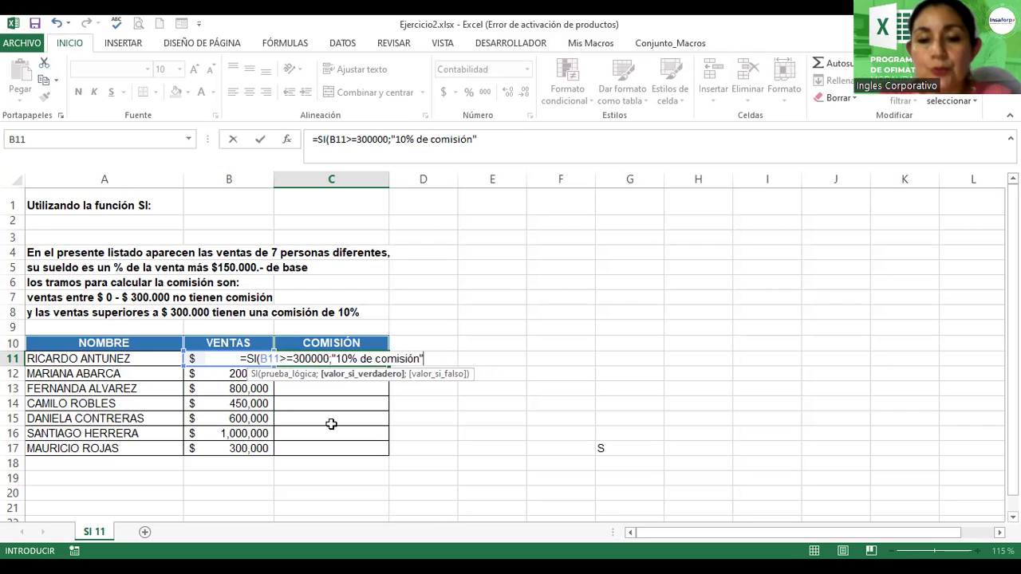
type(";")
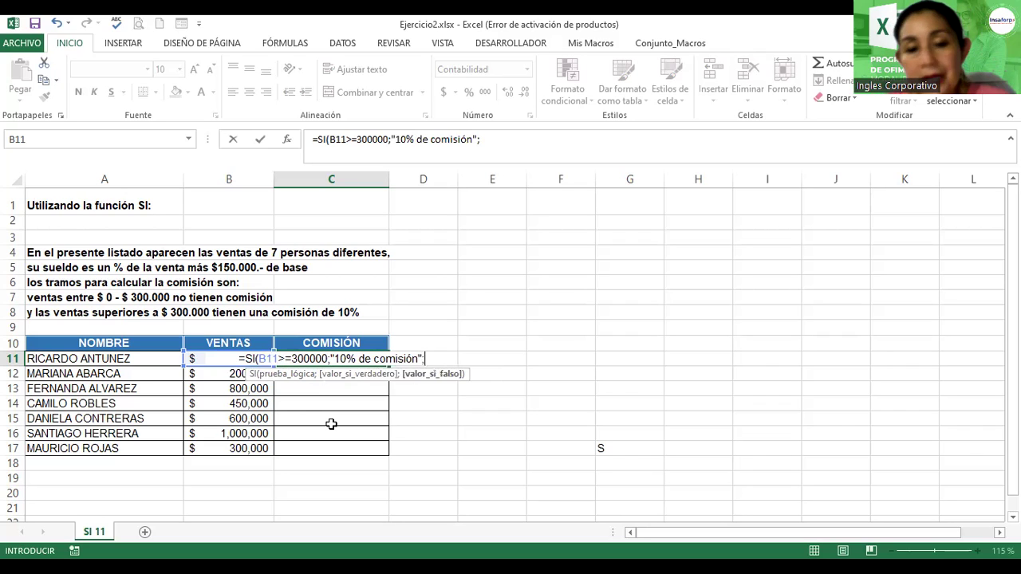
type("\"")
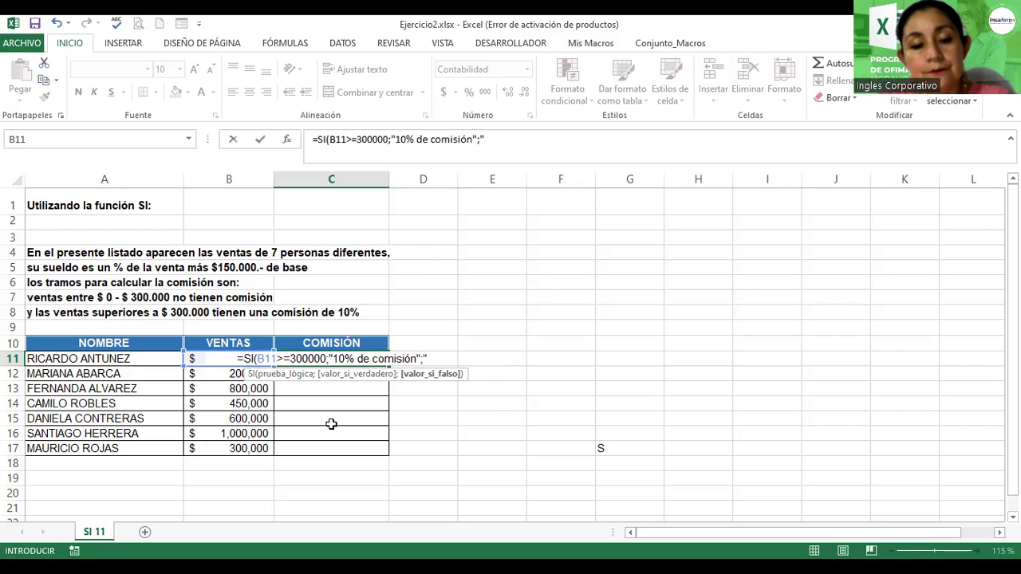
type("No tiene comisión\"")
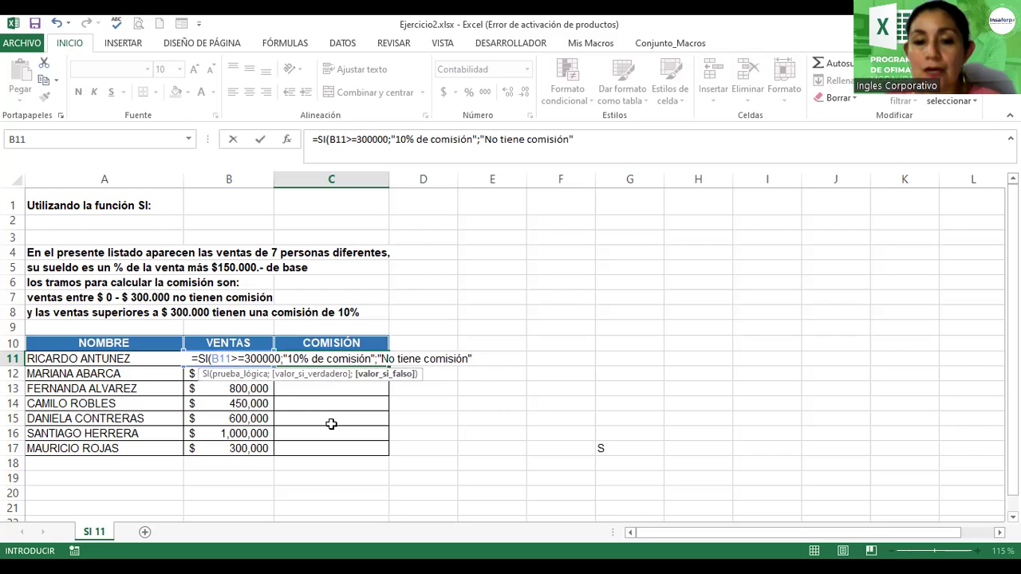
type(")")
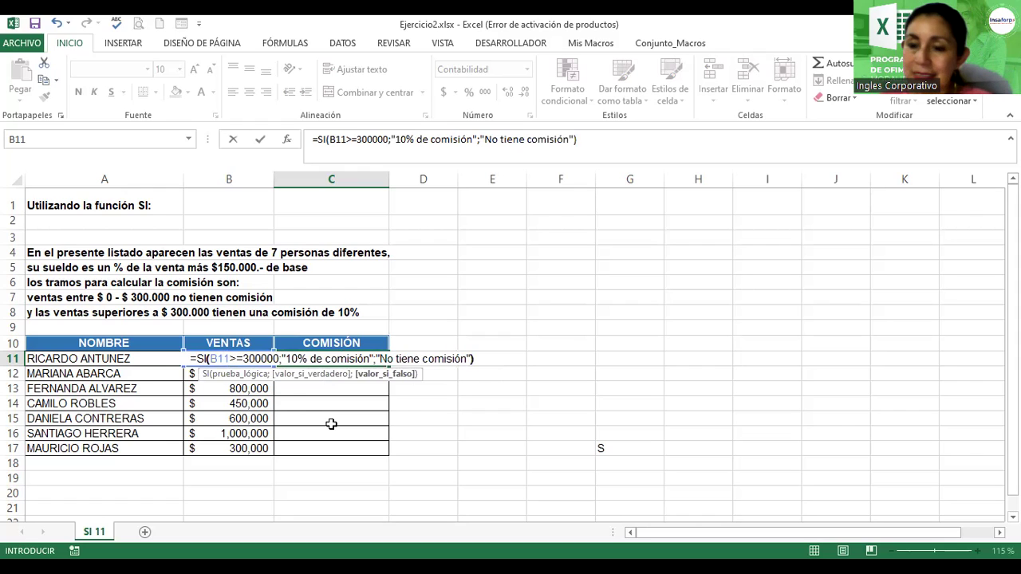
Enter the C11 SI formula and fill it down through C17
key("Return")
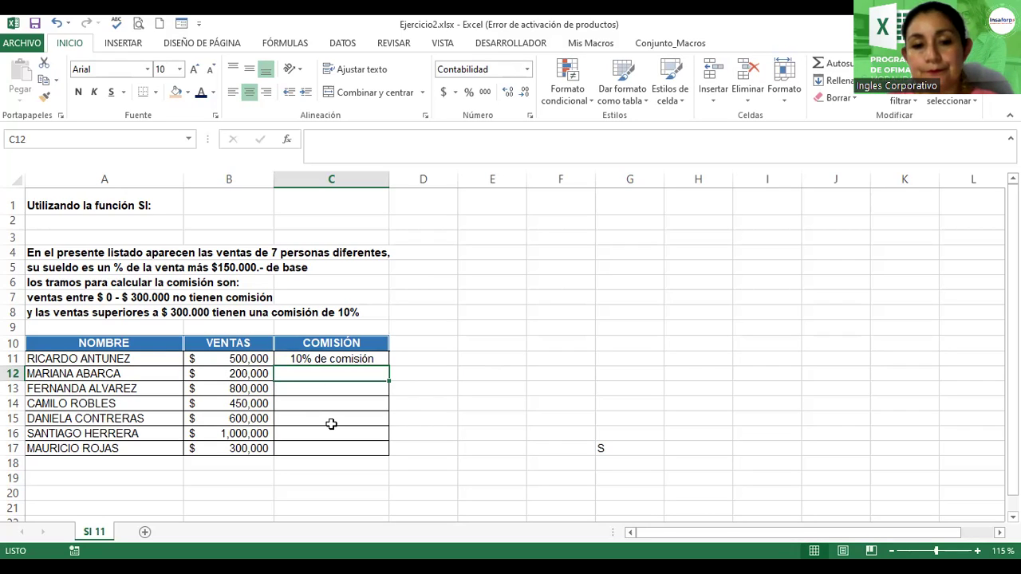
left_click(362, 356)
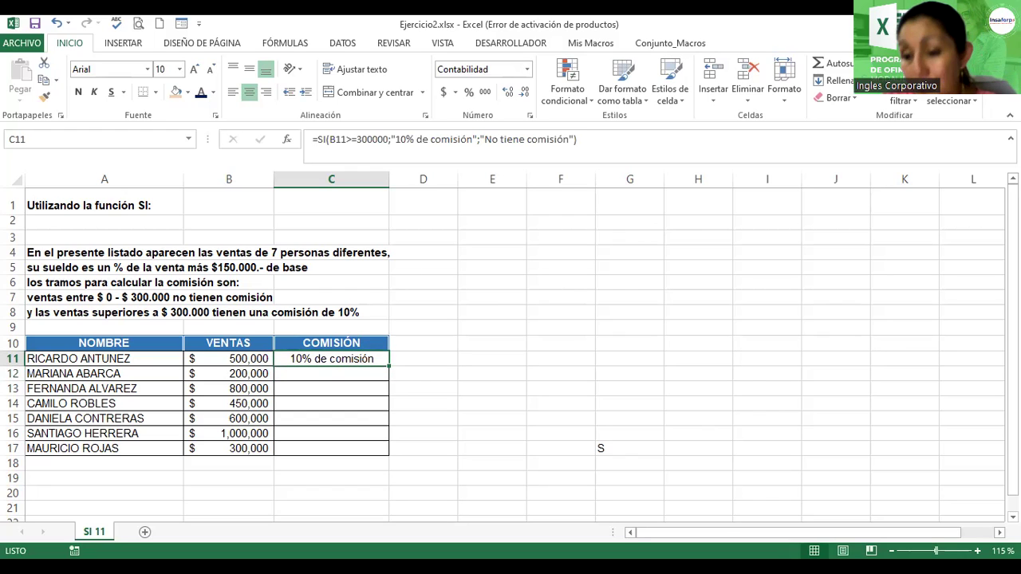
scroll(594, 448, "up", 3)
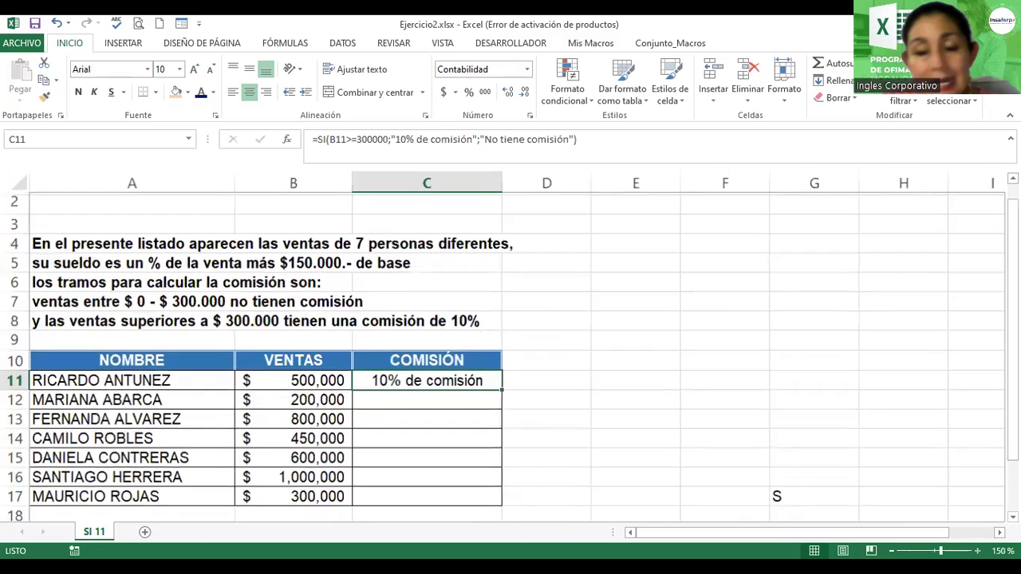
left_click(287, 379)
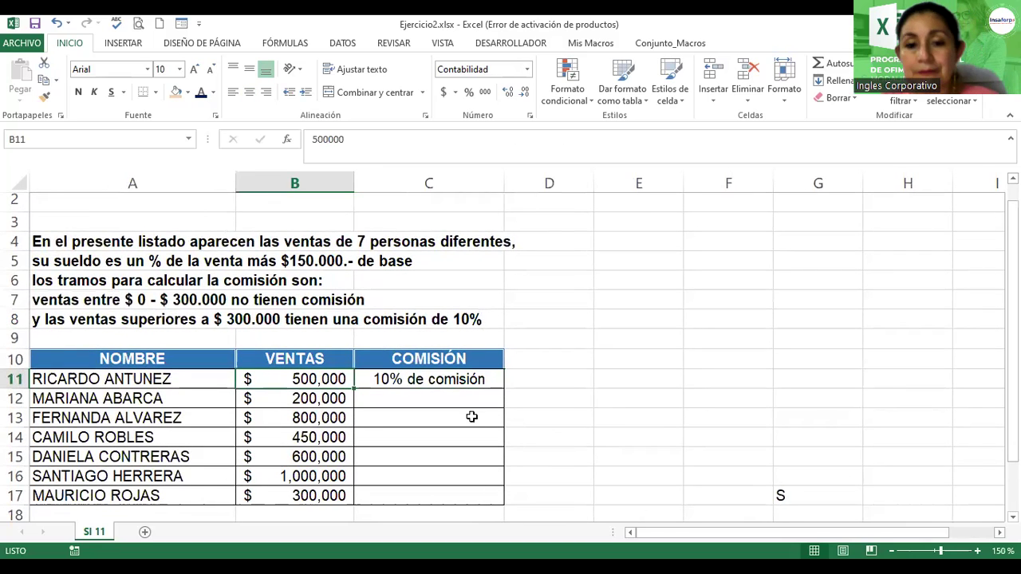
left_click(482, 380)
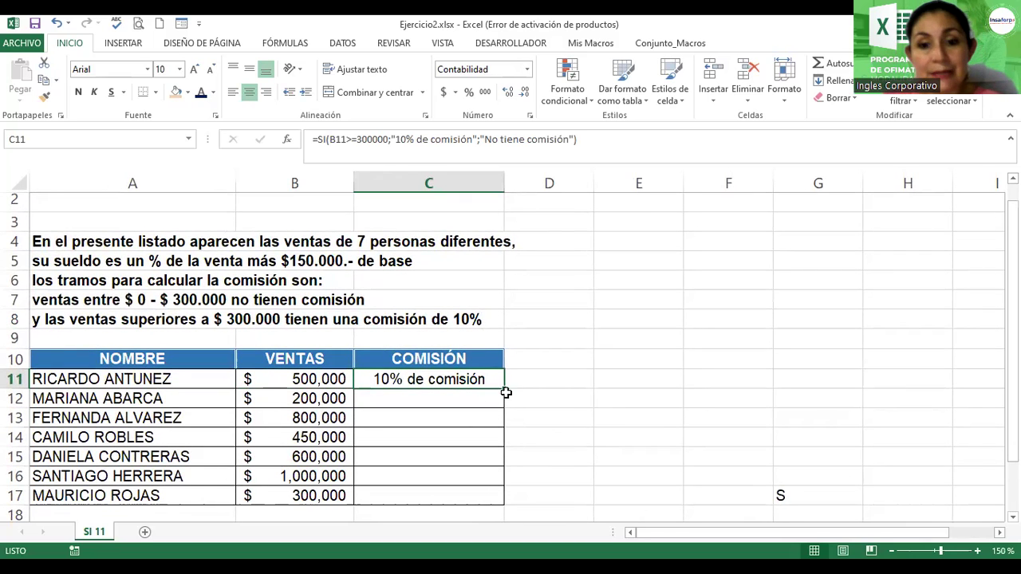
left_click_drag(504, 390, 505, 501)
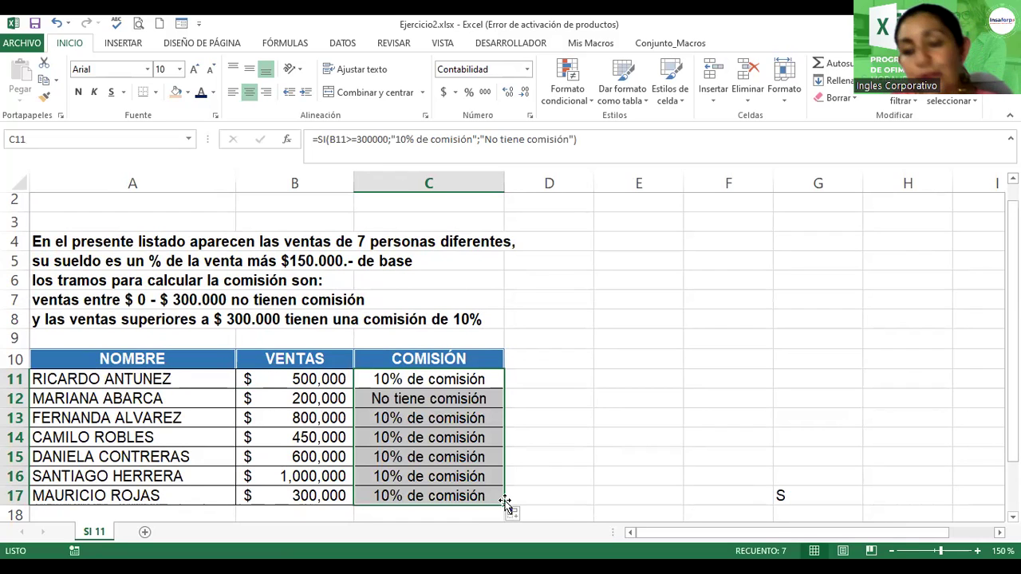
Check the commission formulas in C14 to C17, then zoom out to 130%
left_click(439, 391)
left_click(428, 434)
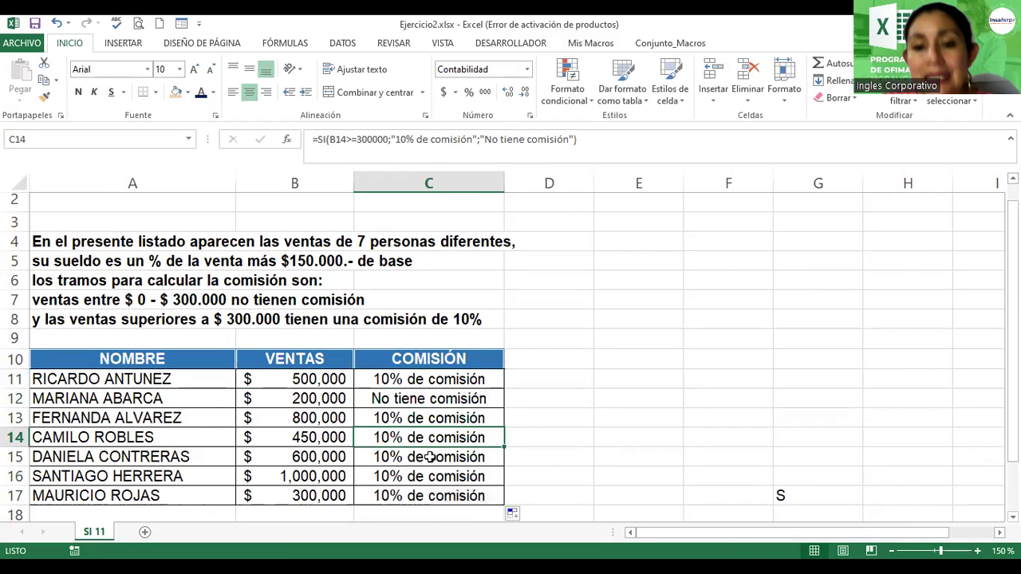
left_click(430, 458)
left_click(430, 478)
left_click(433, 499)
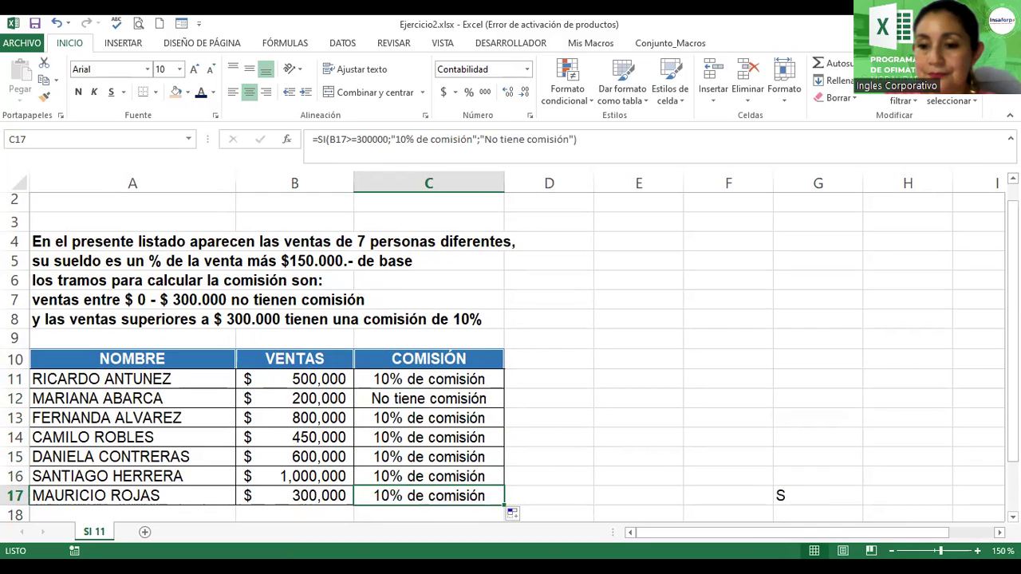
left_click_drag(941, 550, 937, 550)
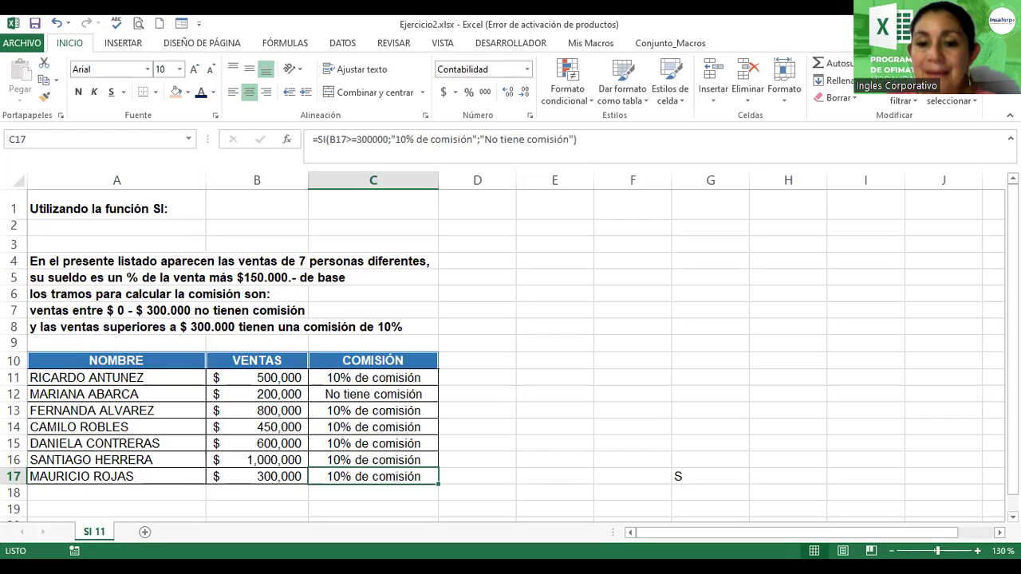
Open C11 in edit mode to show =SI(B11>=300000;"10% de comisión";"No tiene comisión")
double_click(386, 378)
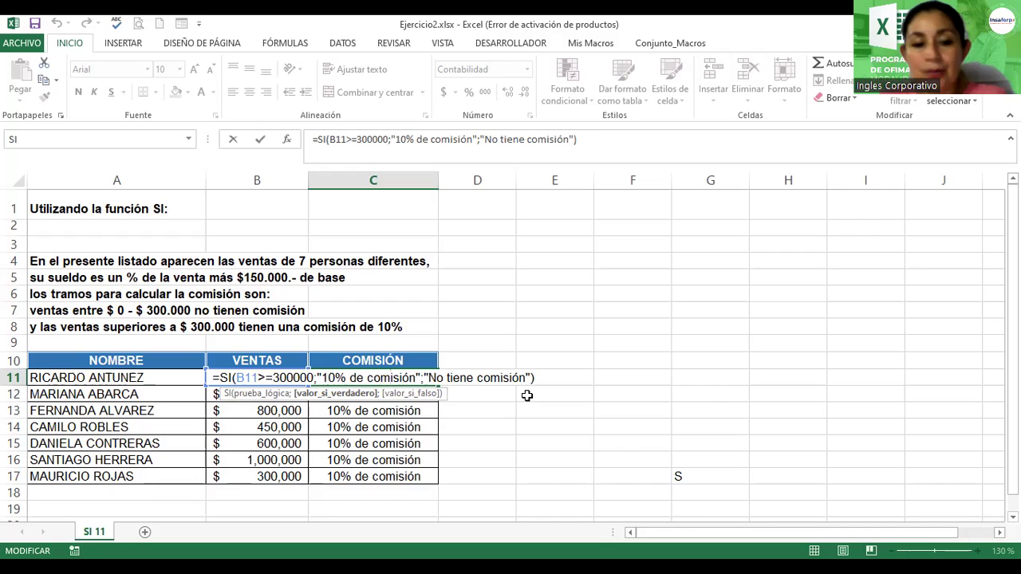
Change the C10 header from COMISIÓN to COMISIÓN 1
key("Tab")
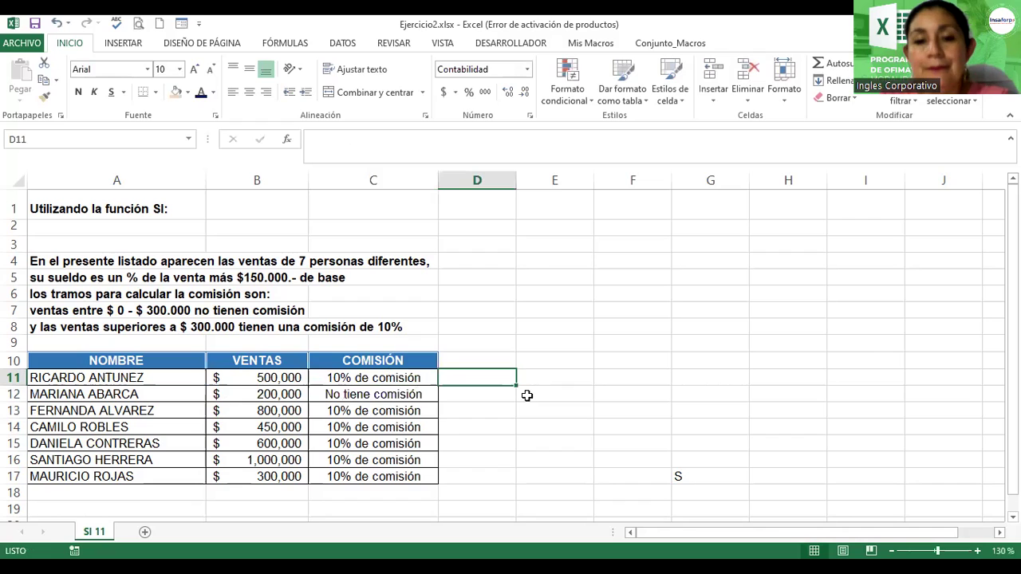
key("Up")
key("Left")
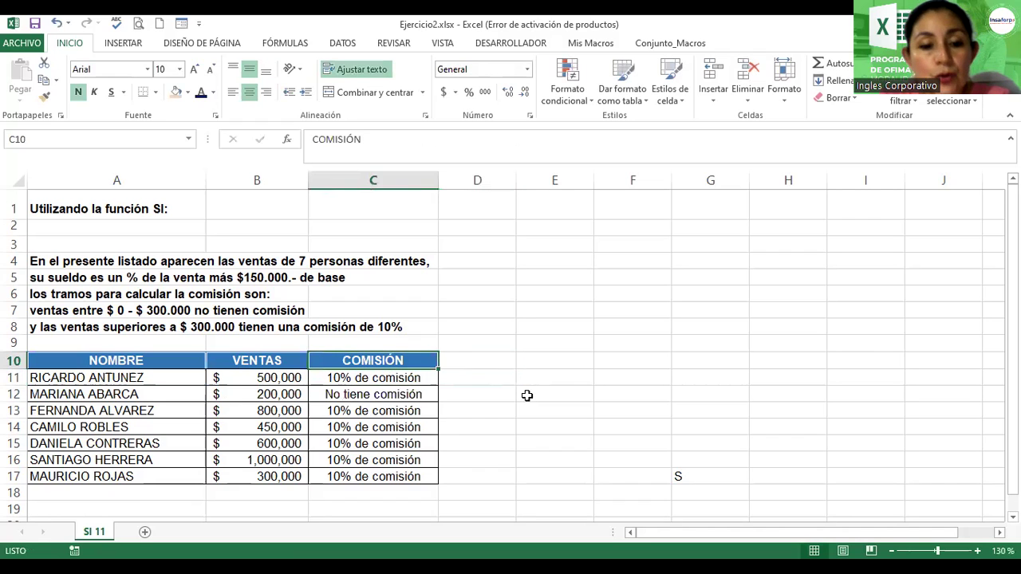
key("F2")
type(" 1")
key("Return")
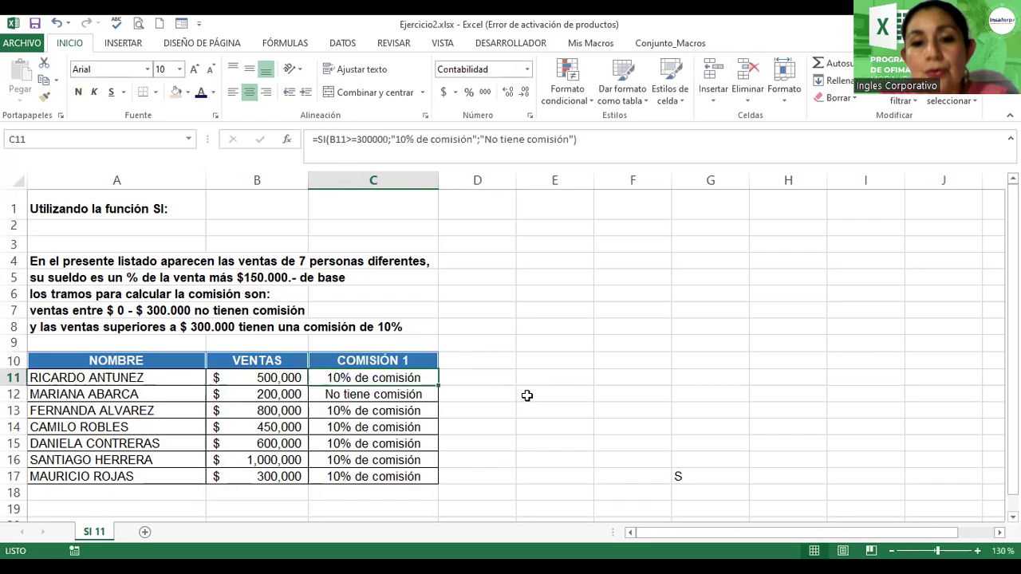
Enter the header Comisión 2 in D10 and start an =si( formula in D11
key("Up")
key("Right")
type("comisión")
key("BackSpace")
key("BackSpace")
key("BackSpace")
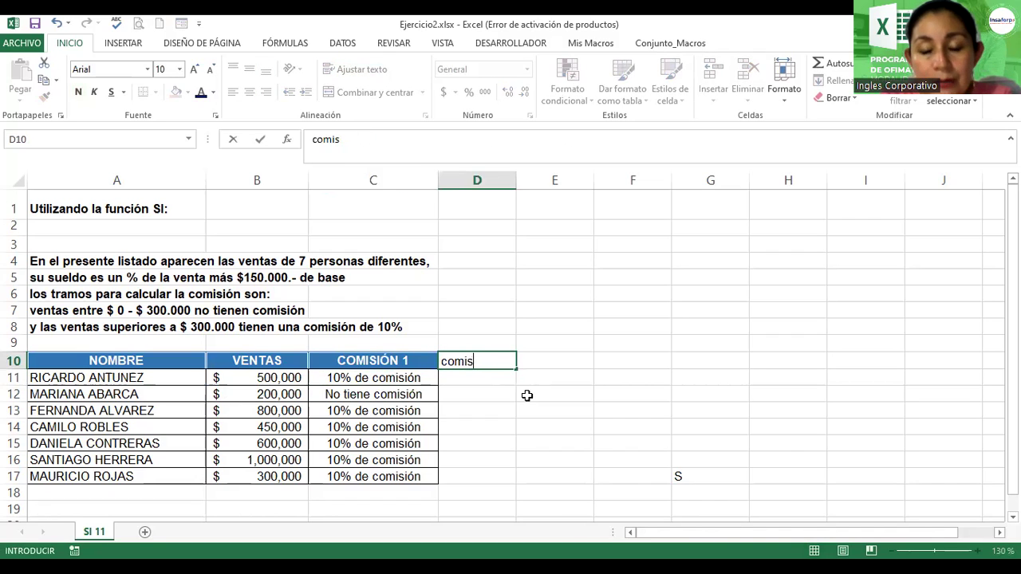
key("BackSpace")
key("BackSpace")
key("BackSpace")
key("BackSpace")
type("Comisón")
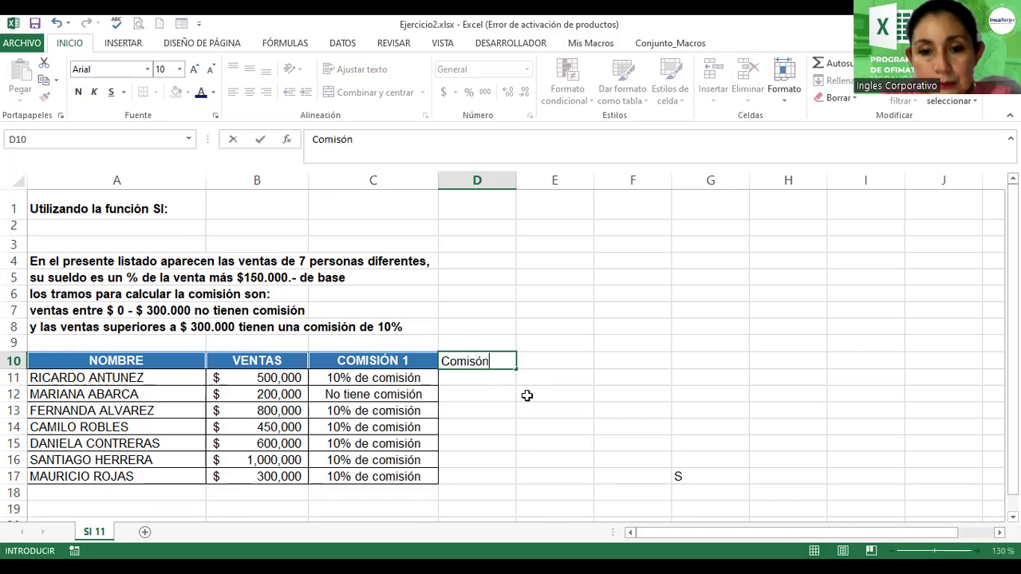
key("BackSpace")
key("BackSpace")
type("ión 2")
key("Return")
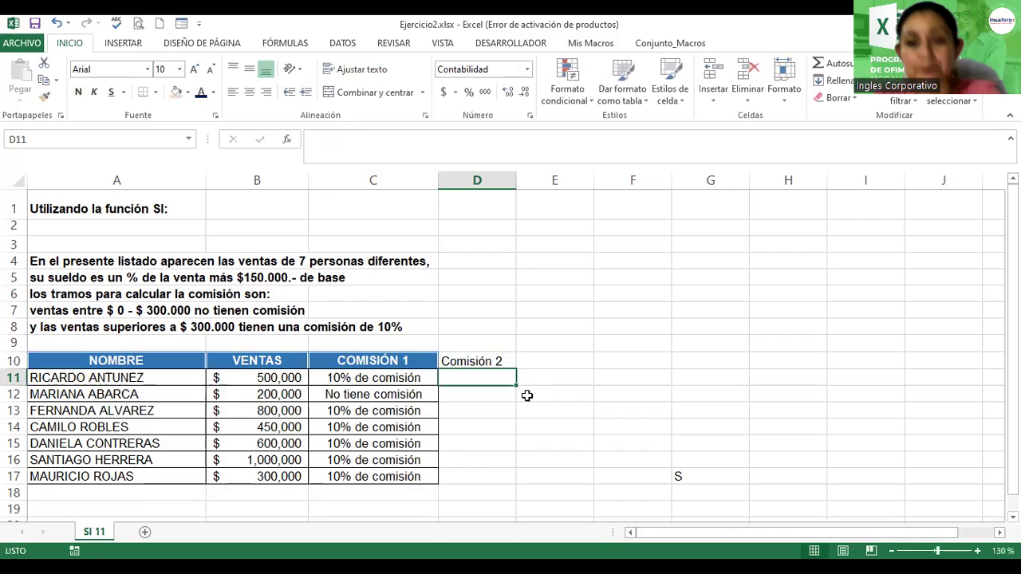
type("=")
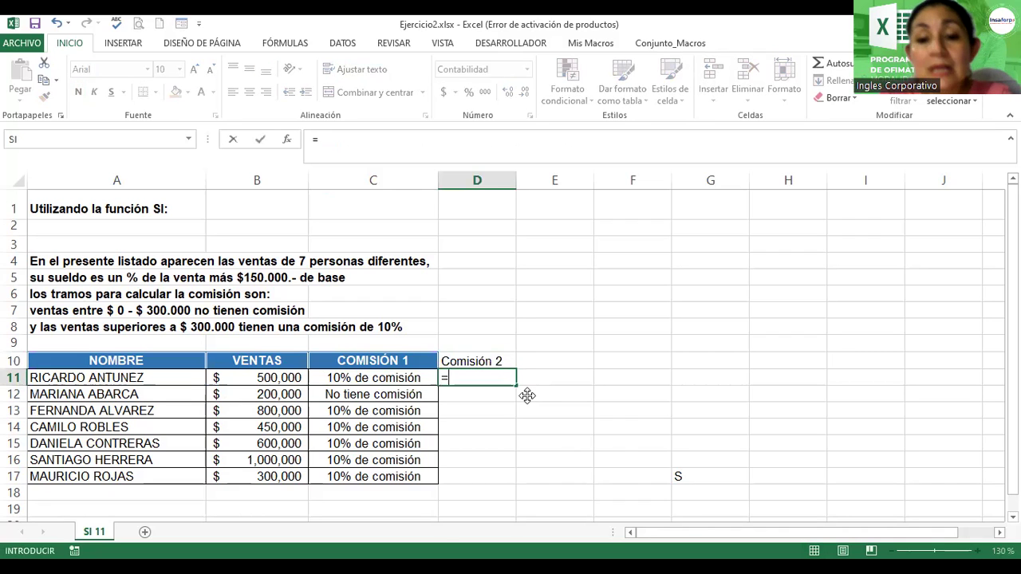
type("si(")
Complete and enter D11 as =si(B11>=300000;B11*10%;0)
left_click(253, 377)
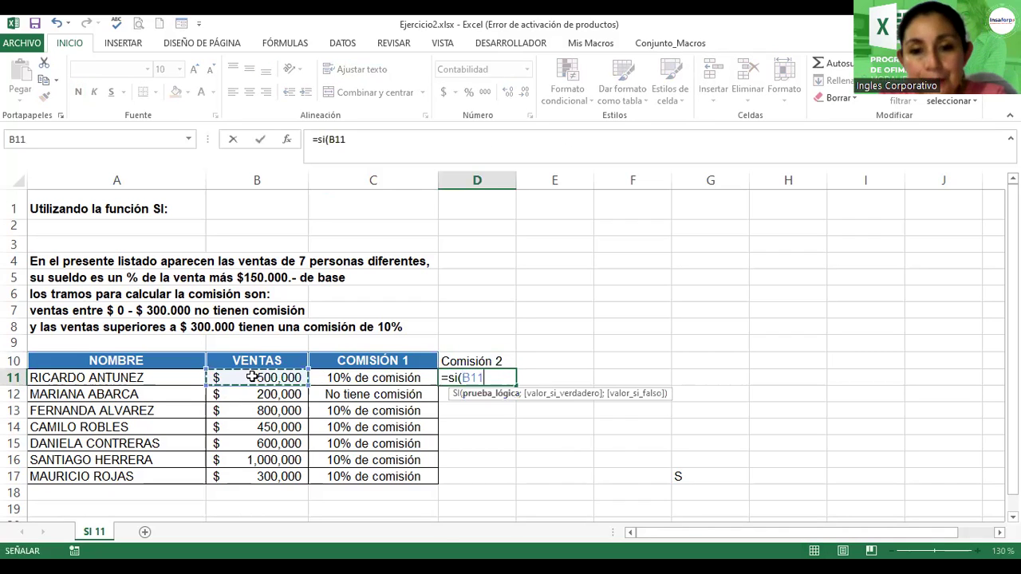
type(">")
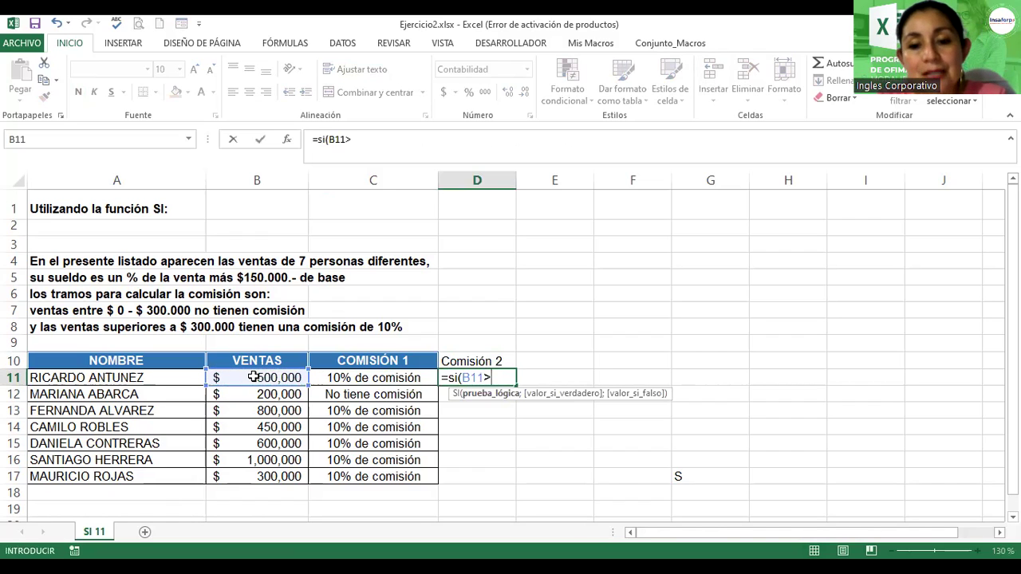
type("=")
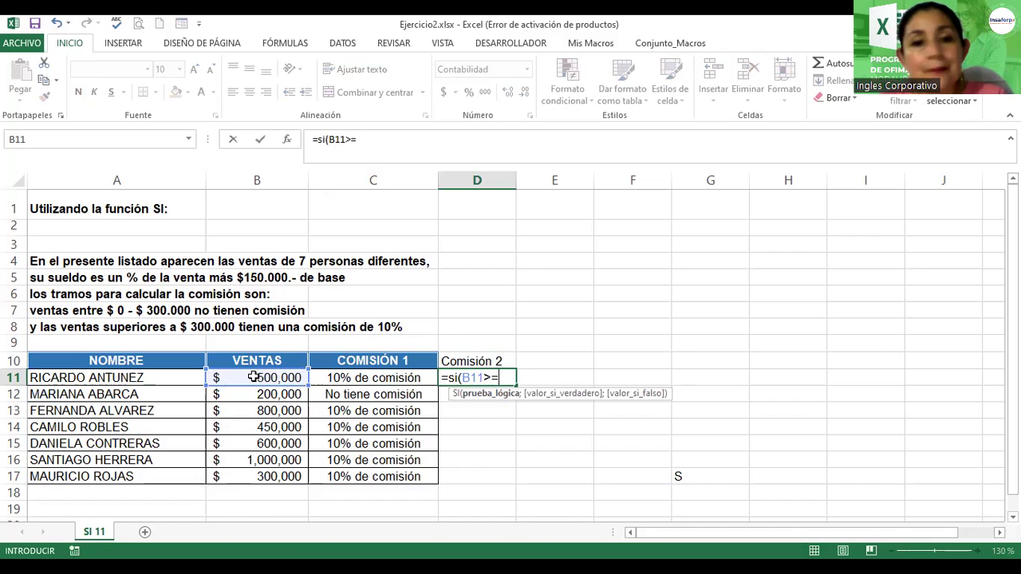
type("300000")
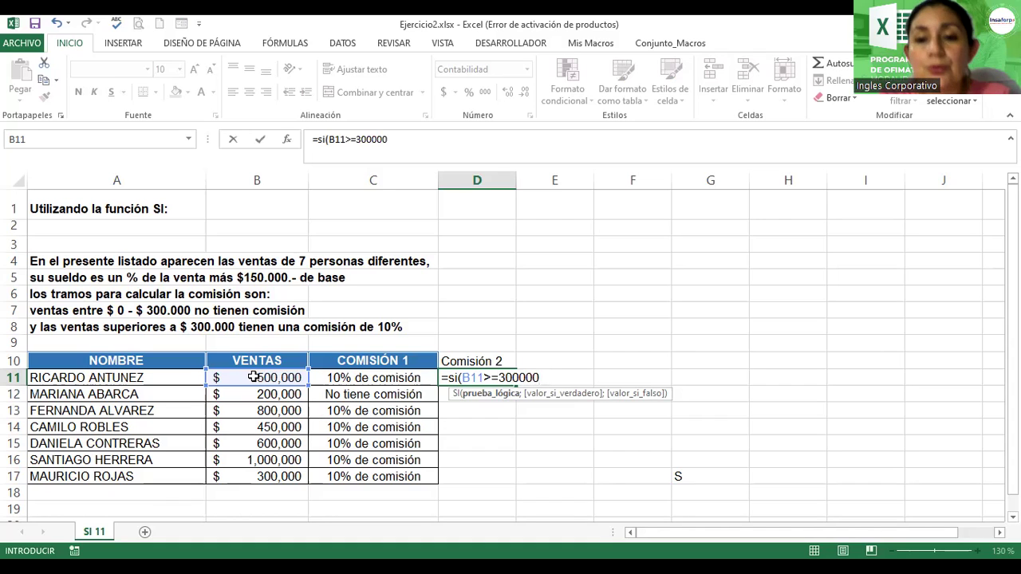
type(";")
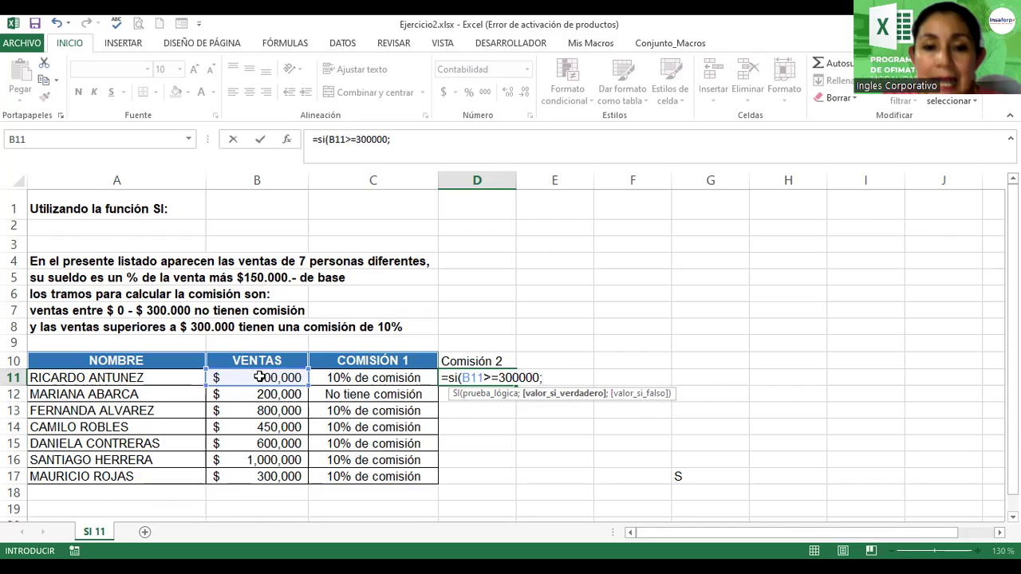
left_click(259, 377)
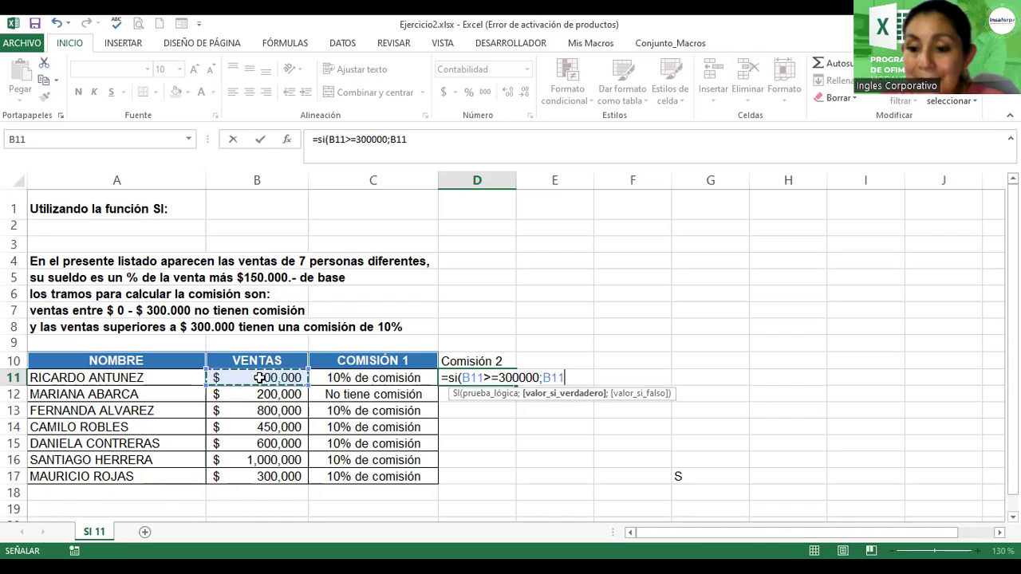
type("*")
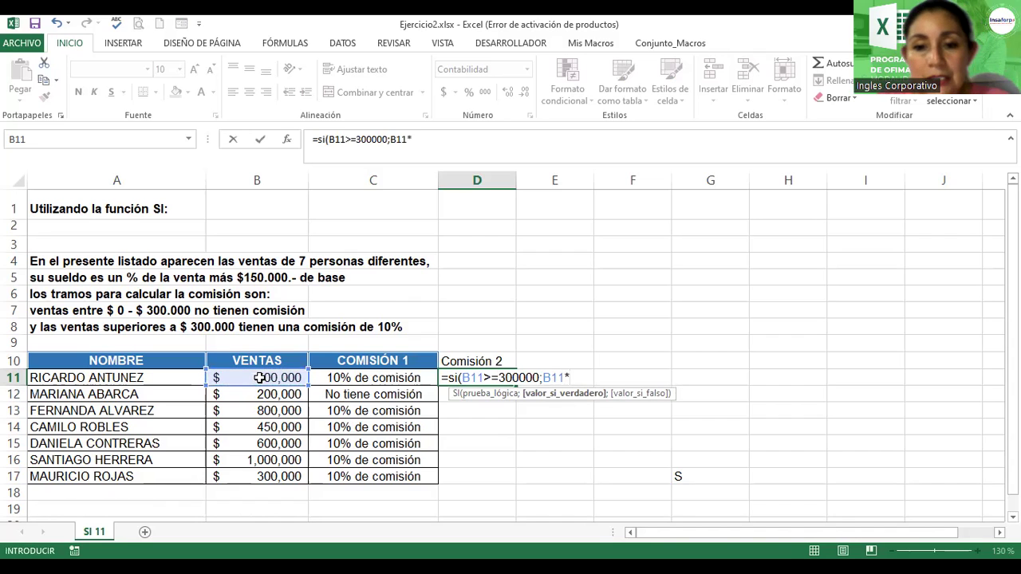
type("10%")
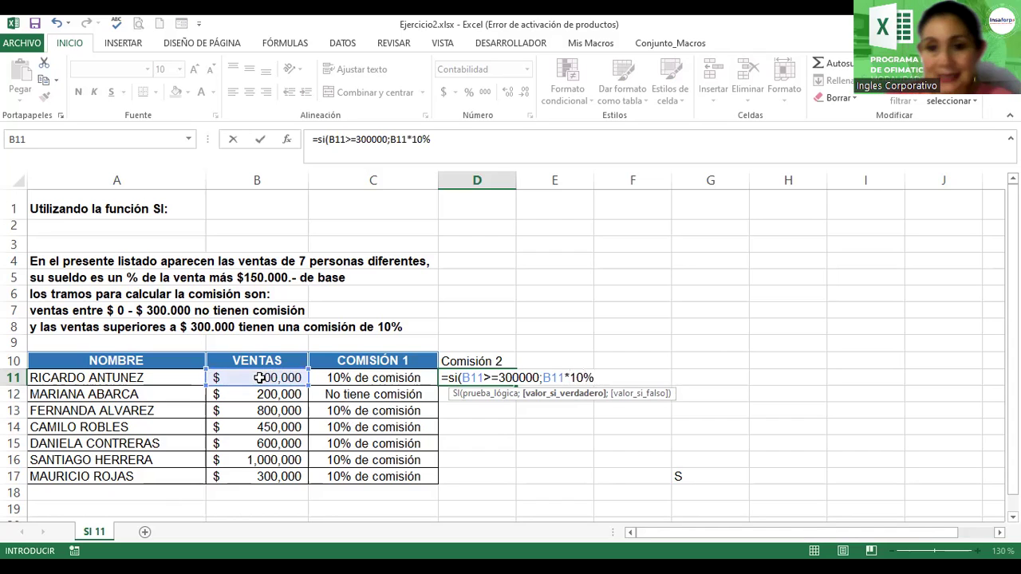
type(")")
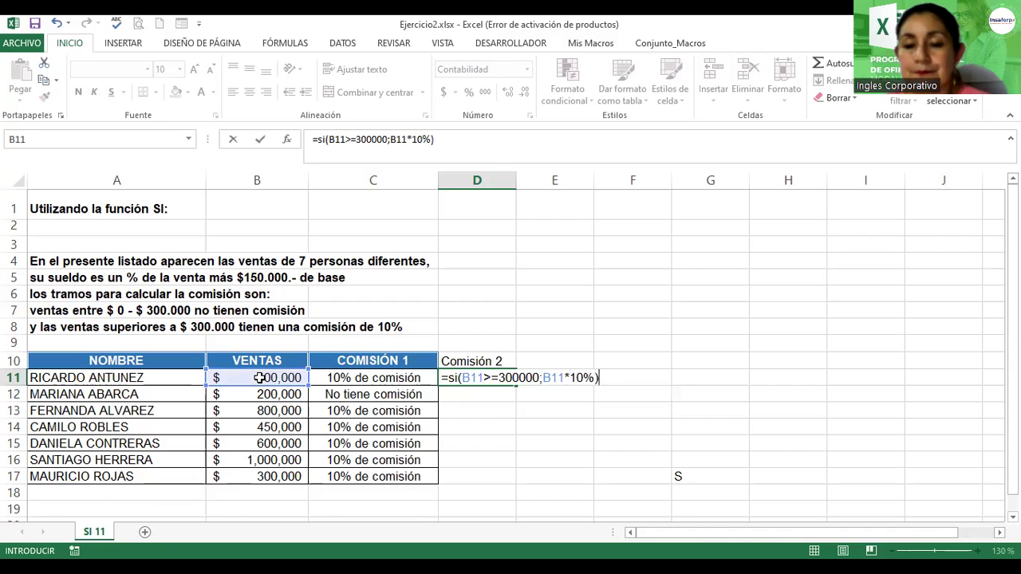
key("BackSpace")
type(";")
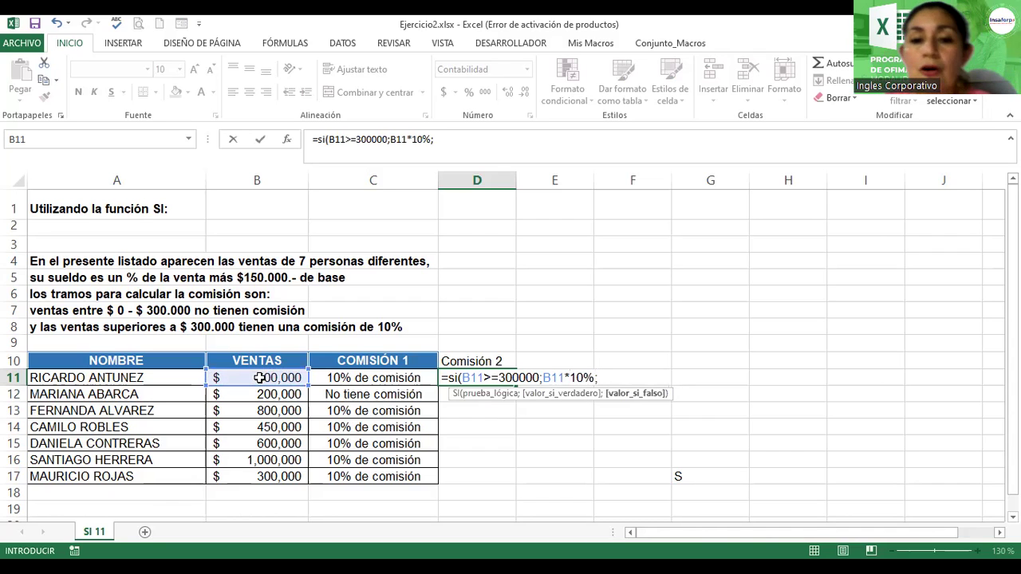
type("0")
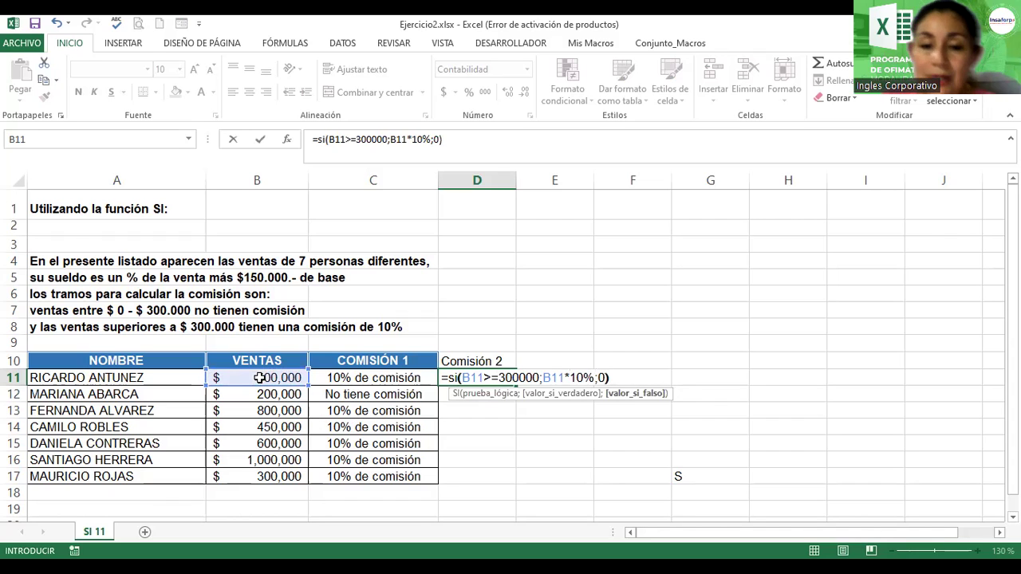
type(")")
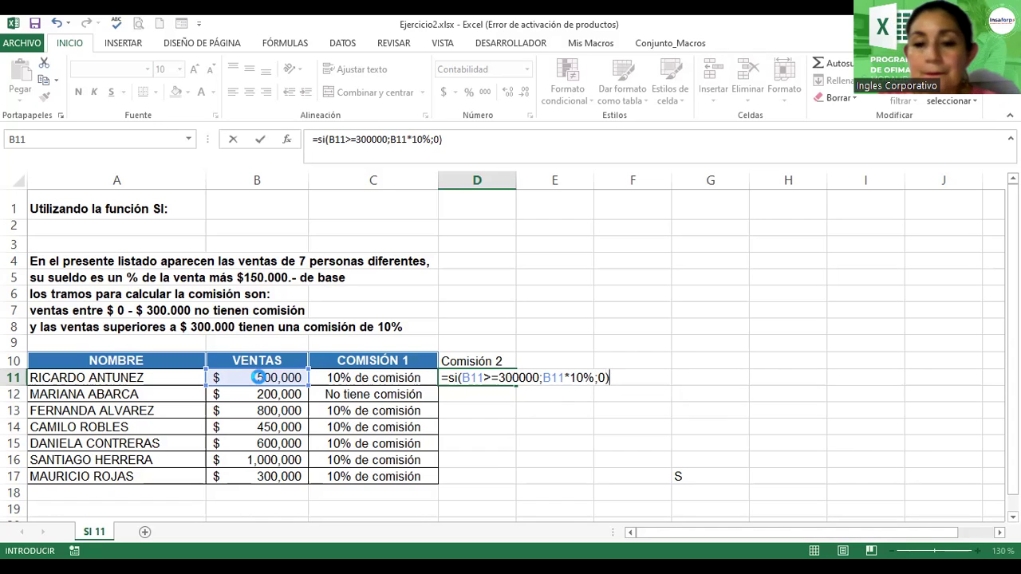
key("Return")
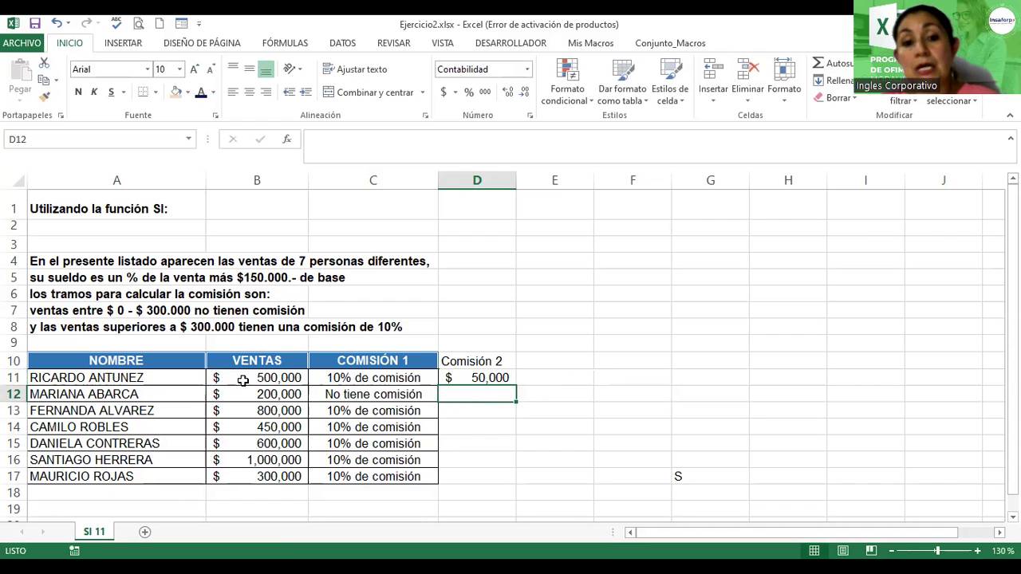
Fill D11's formula down to D17, giving 50,000, -, 80,000, 45,000, 60,000, 100,000, 30,000
left_click(505, 378)
left_click_drag(519, 388, 520, 489)
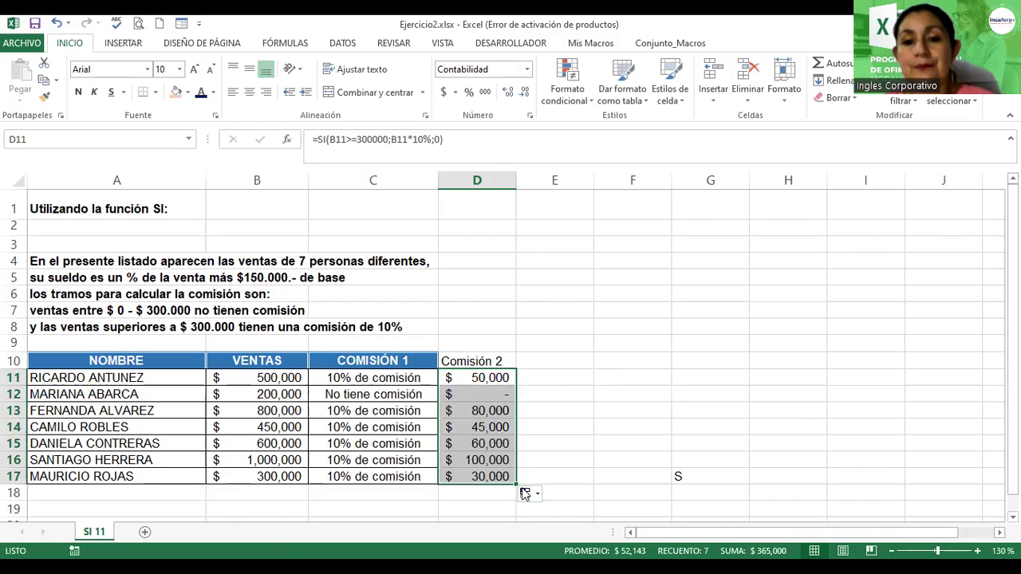
left_click(484, 392)
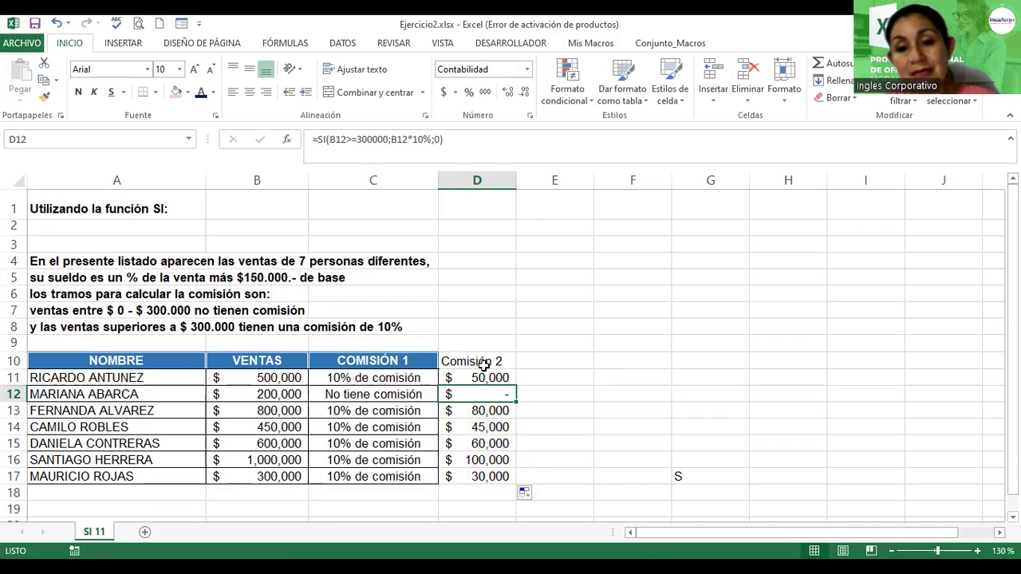
double_click(484, 378)
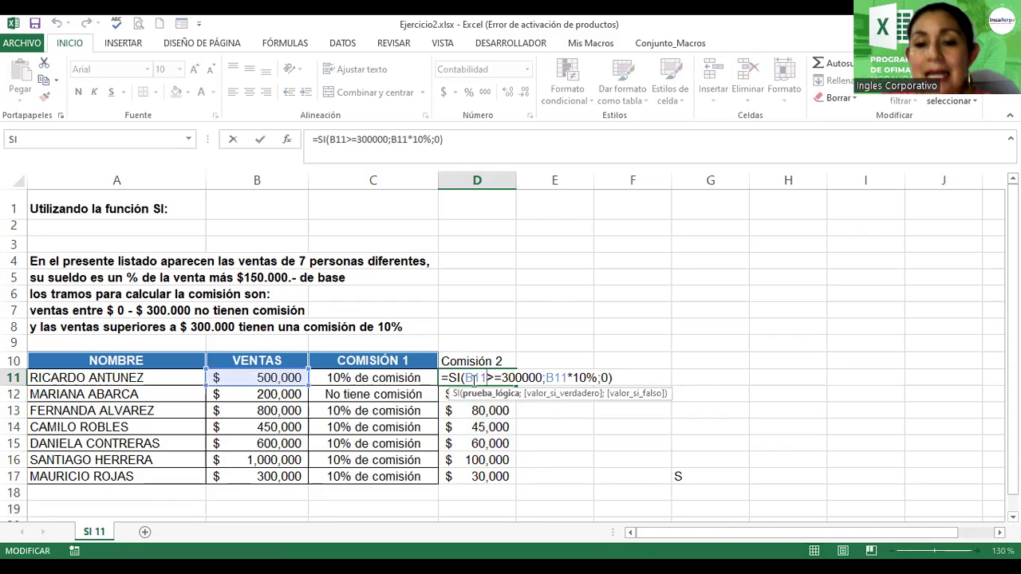
mouse_move(465, 378)
left_mouse_down()
mouse_move(533, 389)
mouse_move(543, 379)
left_mouse_up()
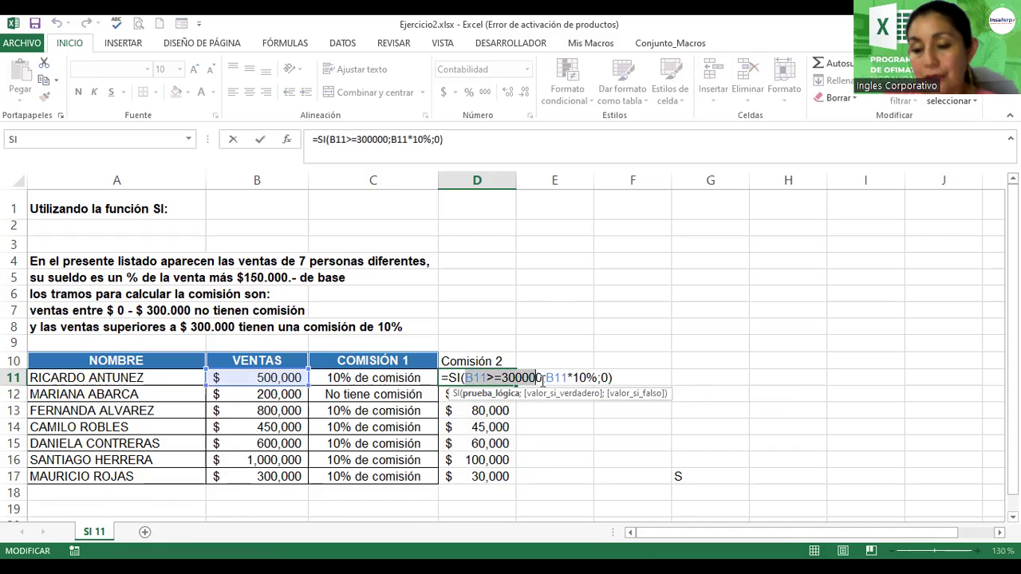
left_click(552, 378)
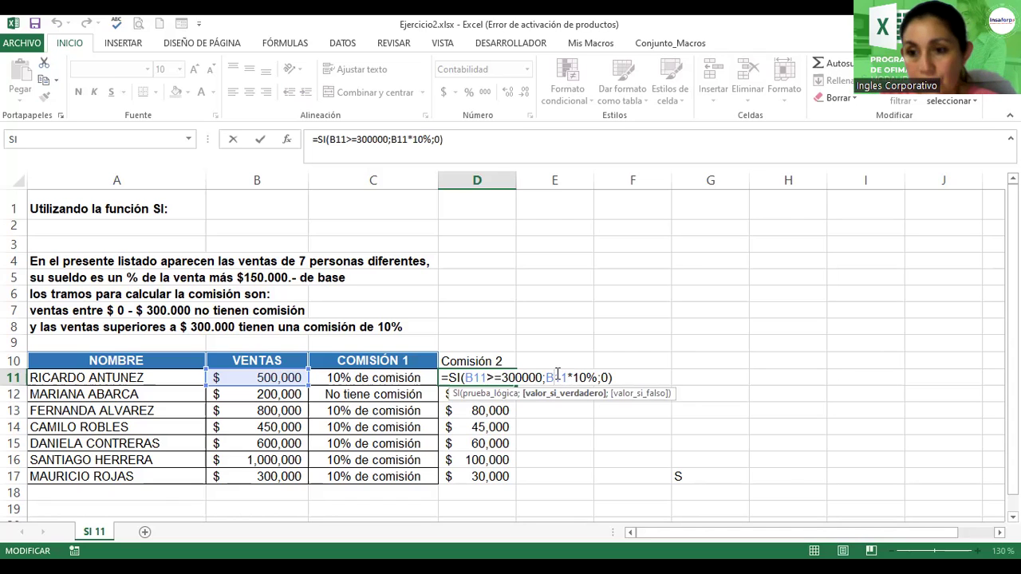
left_click(611, 377)
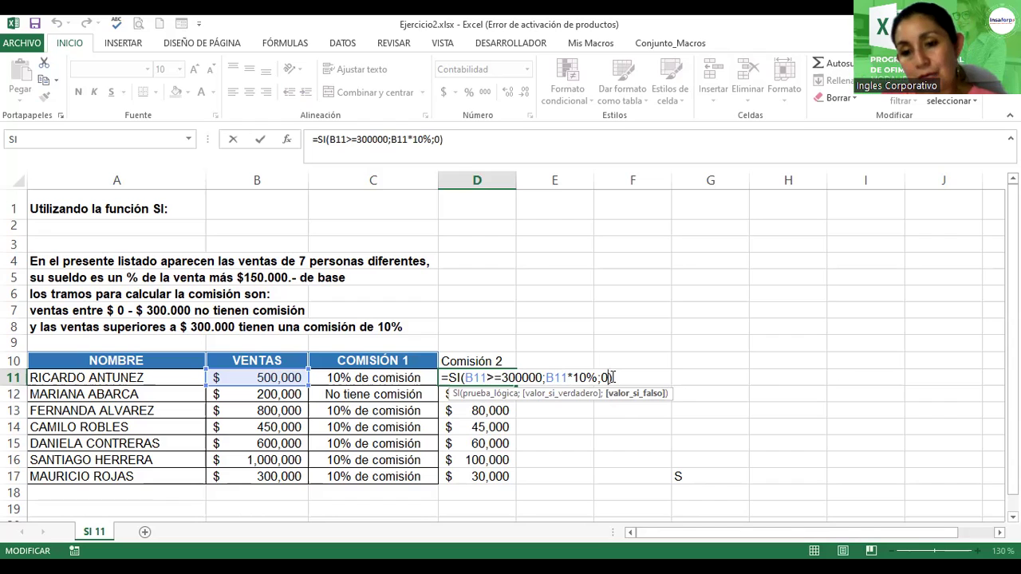
key("Return")
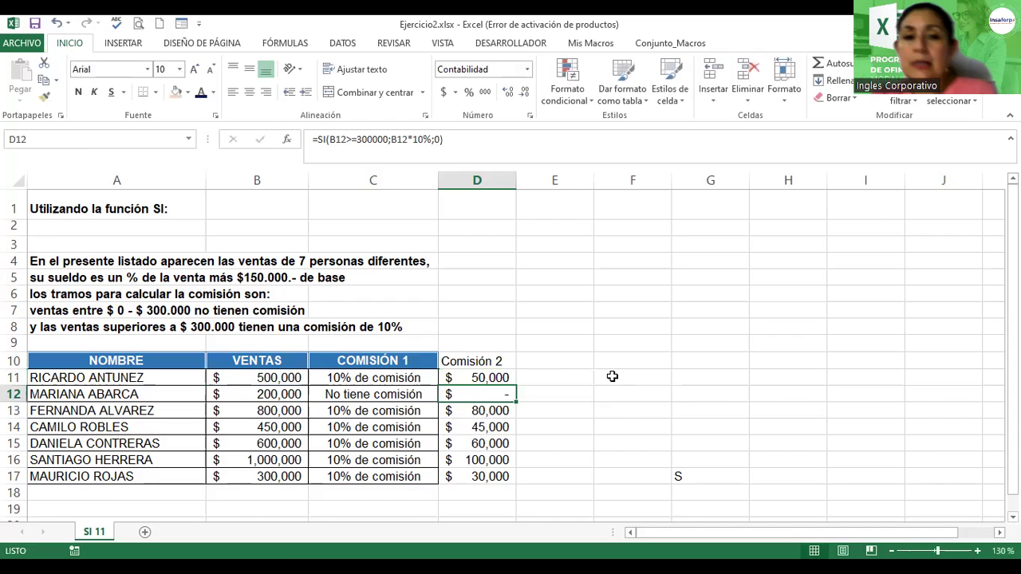